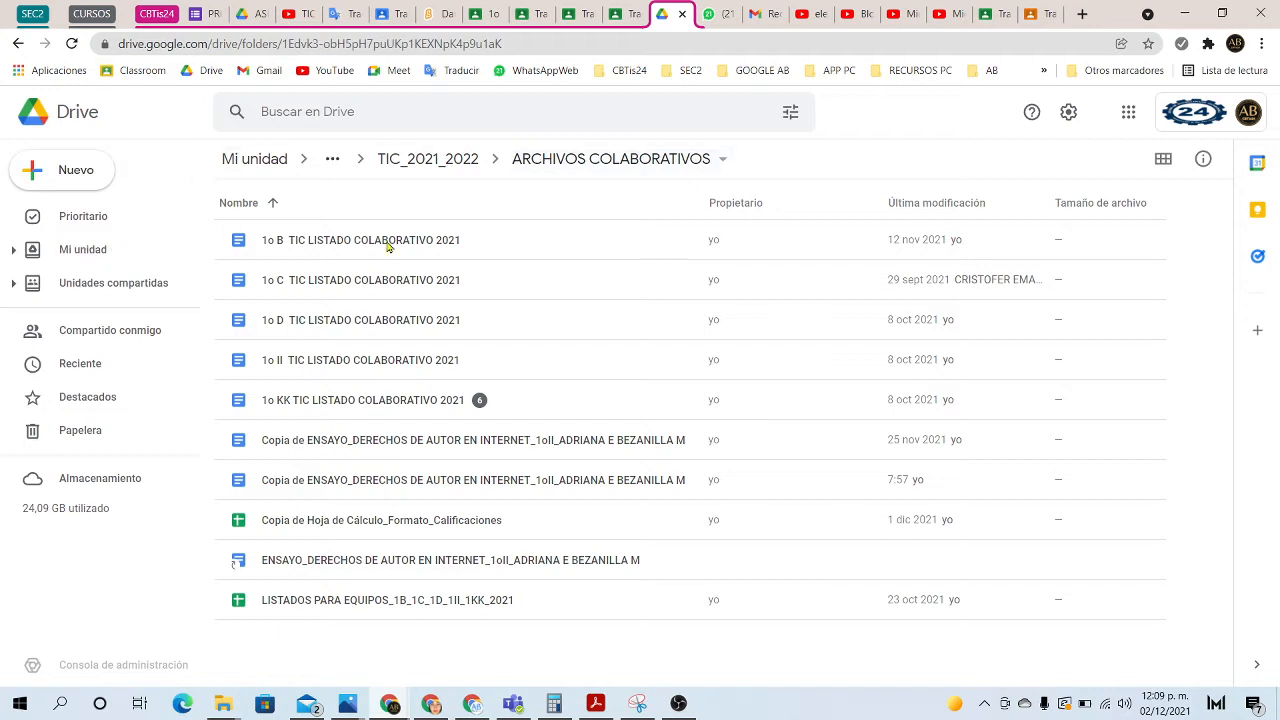
Step: View the general Google Forms template gallery for a new form in the ARCHIVOS COLABORATIVOS folder, and close it without choosing a template
{"action": "left_click", "coordinate": [36, 173]}
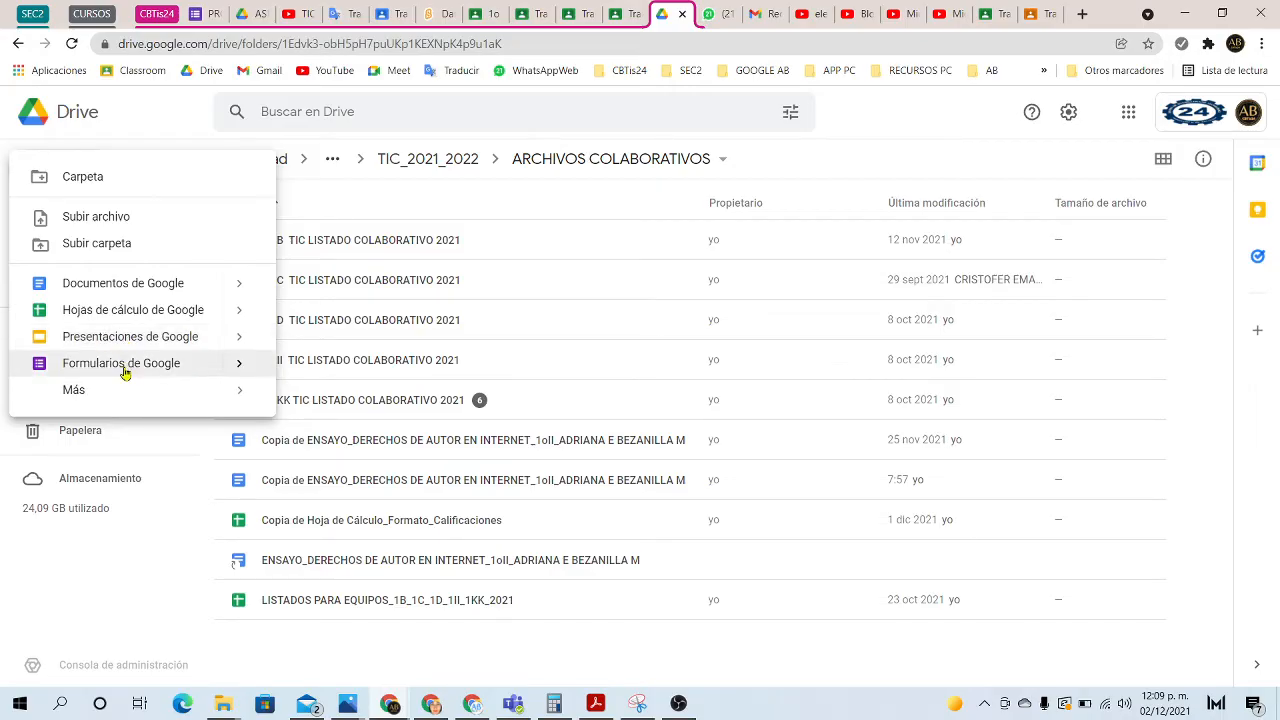
{"action": "left_click", "coordinate": [239, 364]}
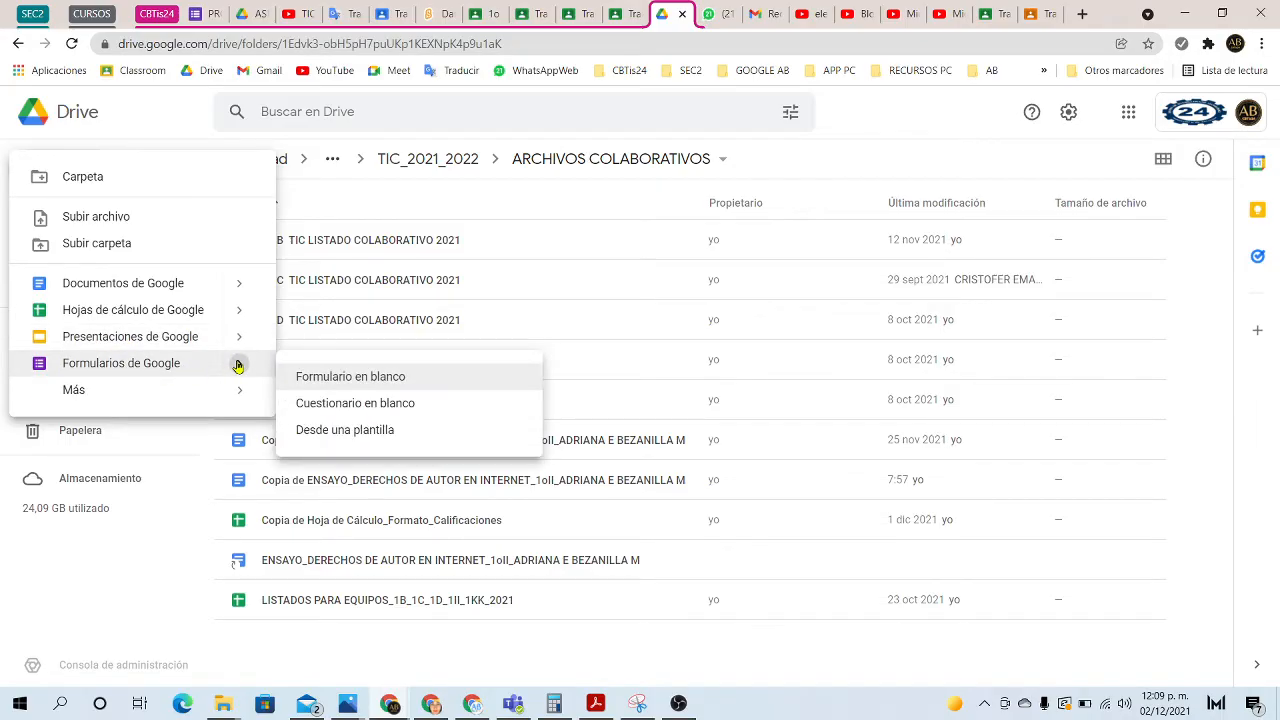
{"action": "left_click", "coordinate": [366, 432]}
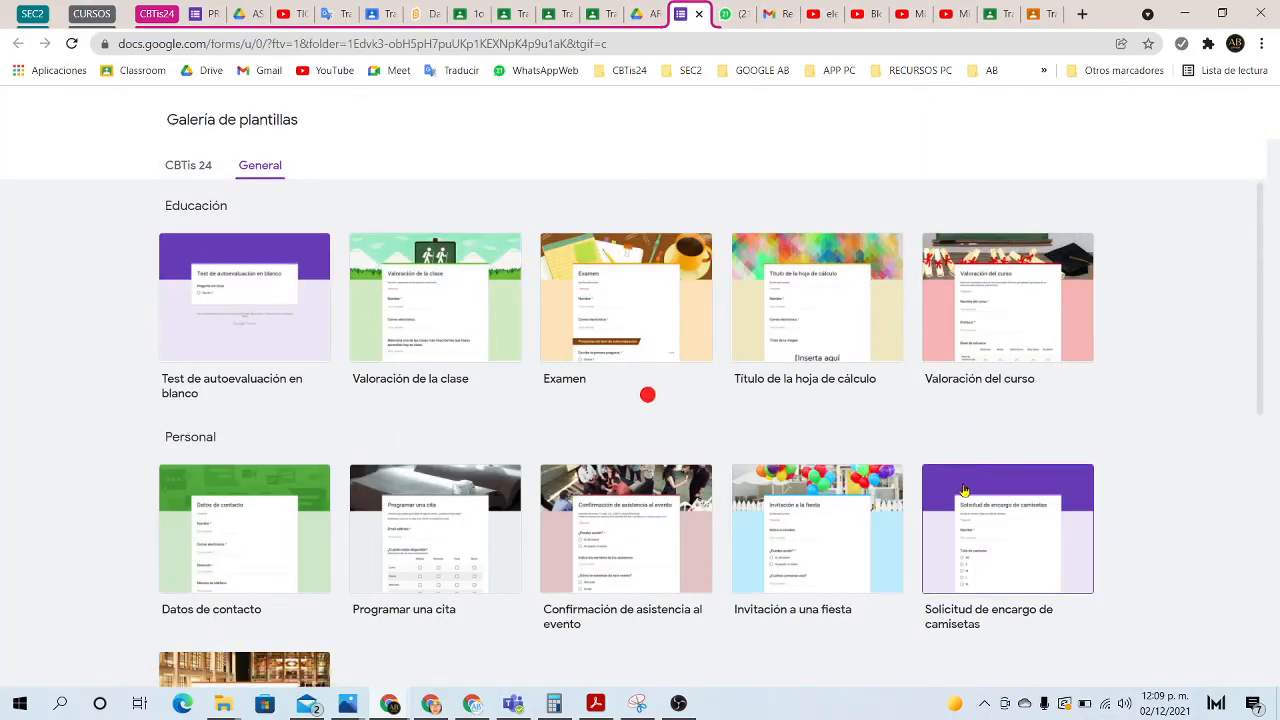
{"action": "left_click", "coordinate": [266, 530]}
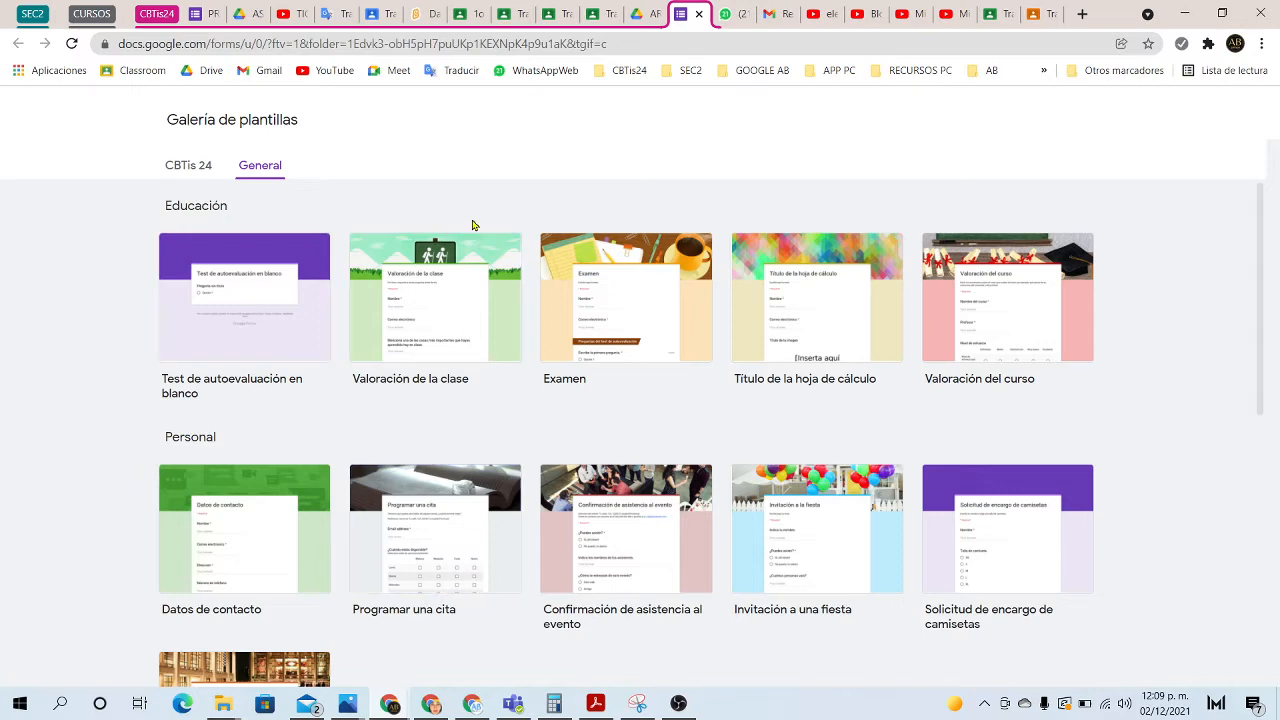
{"action": "left_click", "coordinate": [699, 14]}
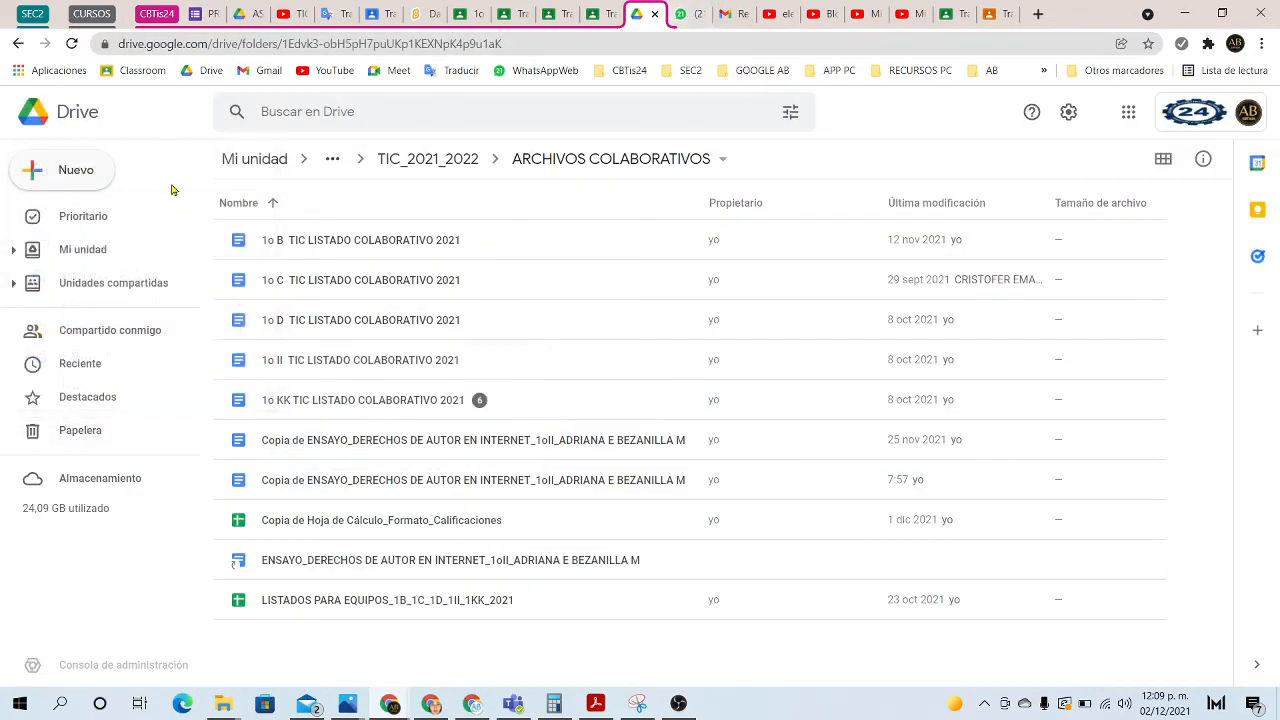
Step: Create a new blank Google Forms quiz (Cuestionario en blanco) in the ARCHIVOS COLABORATIVOS folder
{"action": "left_click", "coordinate": [60, 170]}
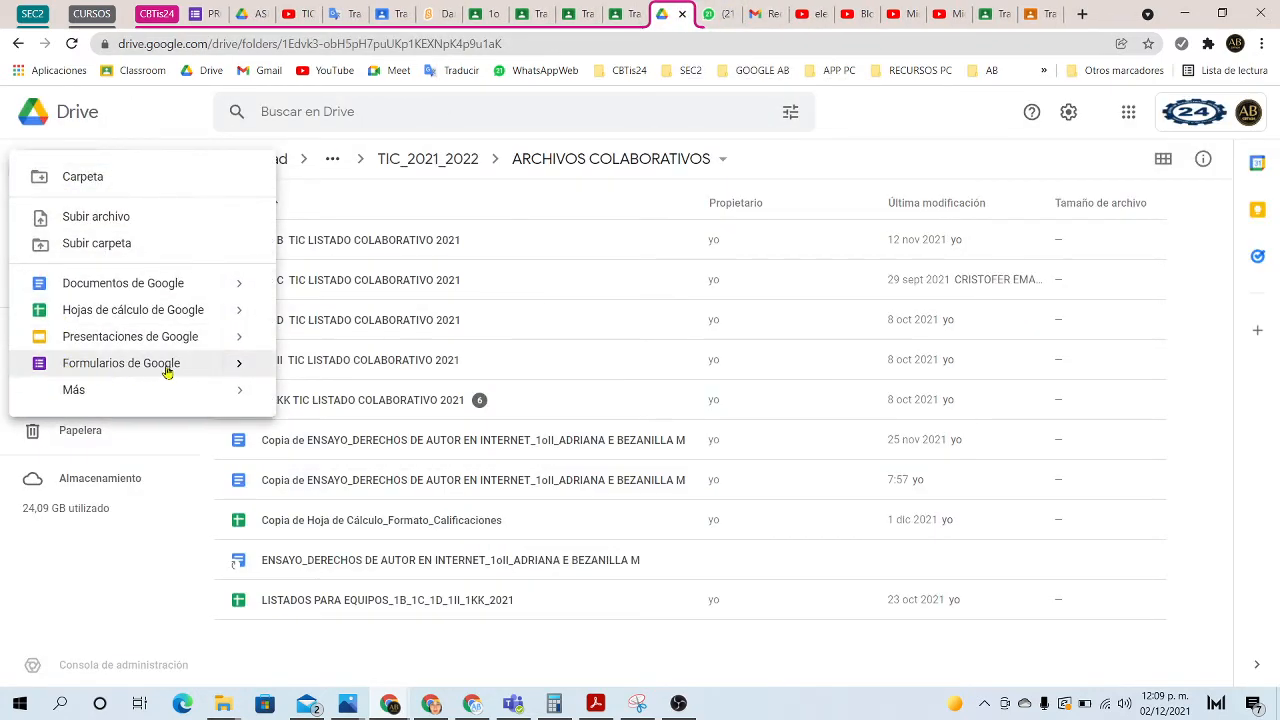
{"action": "mouse_move", "coordinate": [237, 363]}
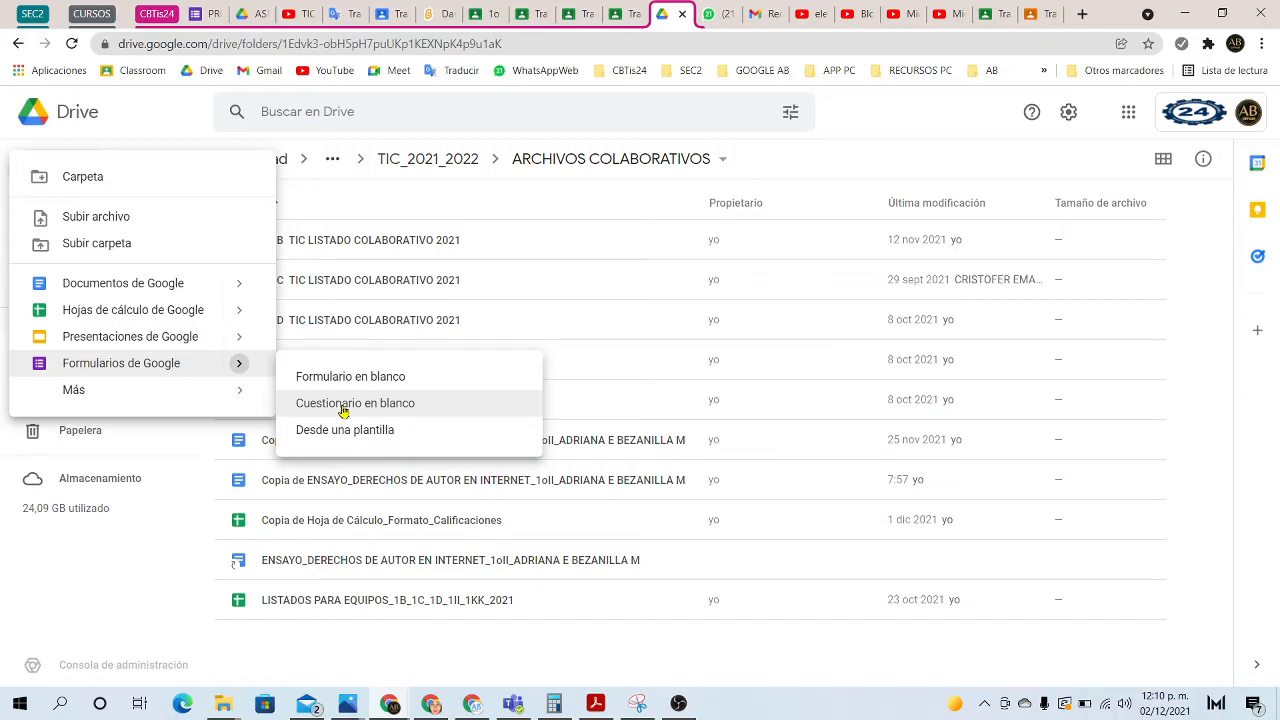
{"action": "left_click", "coordinate": [343, 407]}
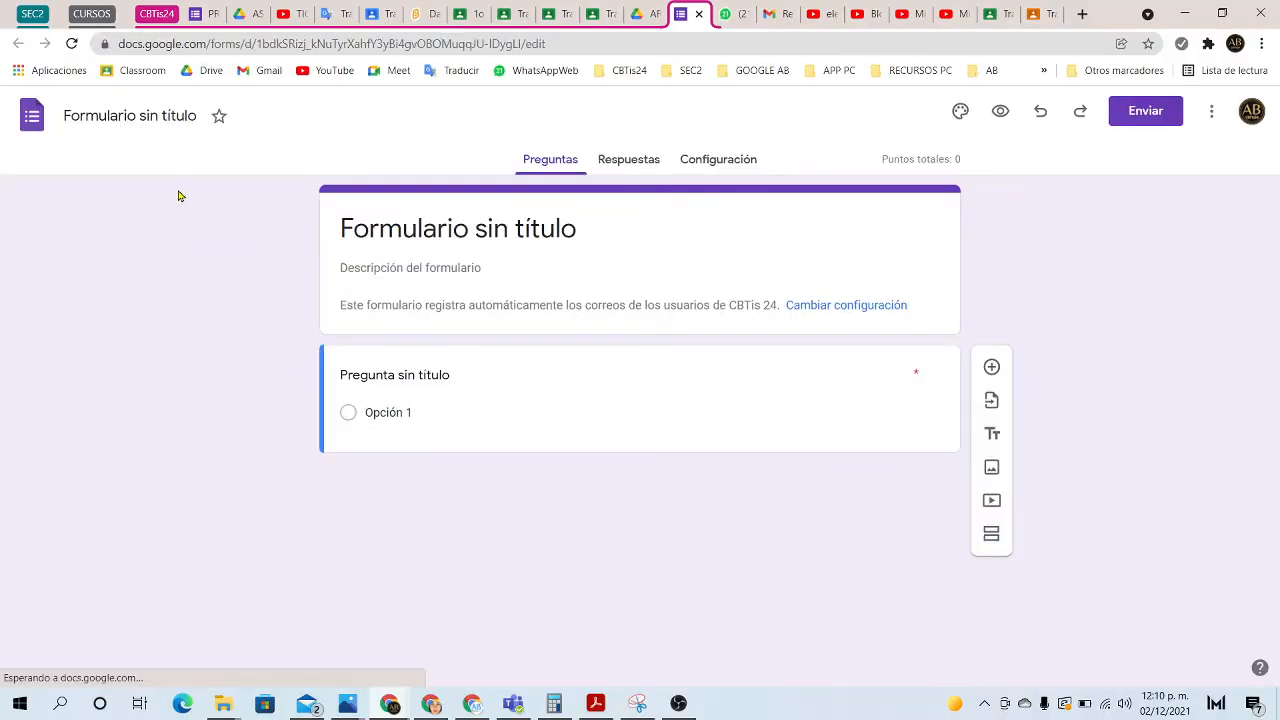
Step: Name the form file "EXAMEN DIDACTICO 2021_GPO_NOMBRE"
{"action": "left_click", "coordinate": [80, 118]}
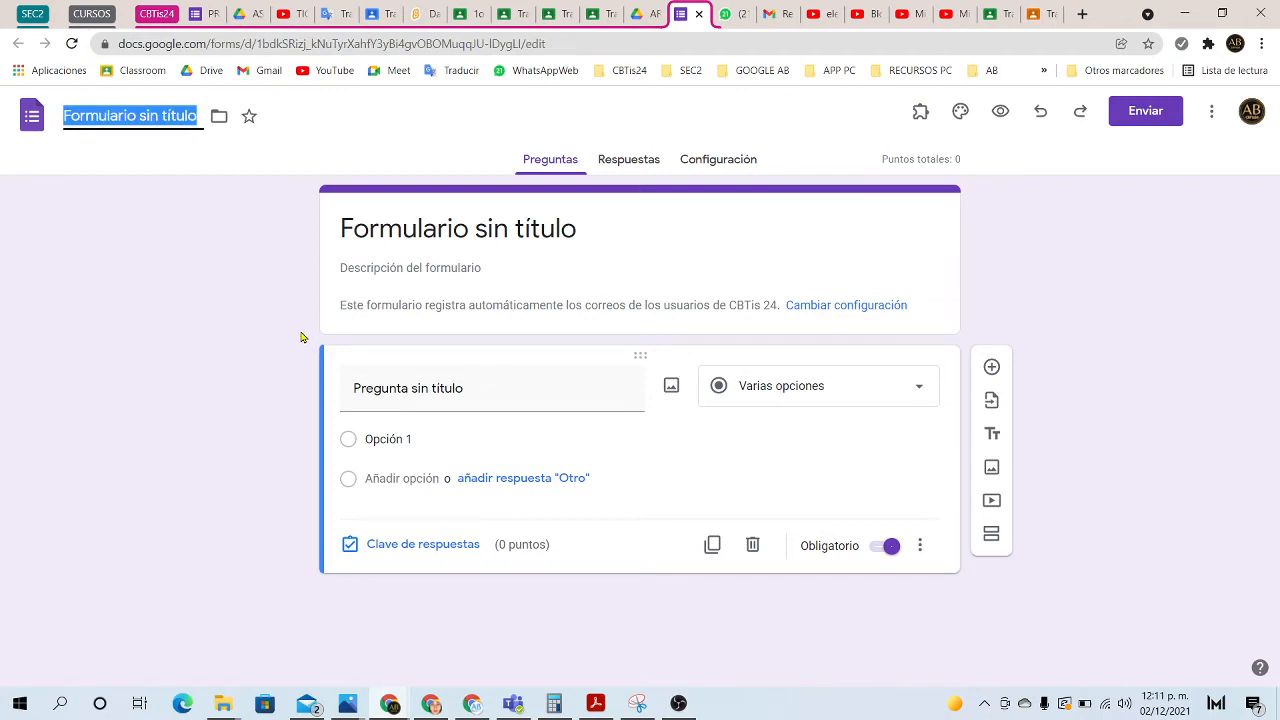
{"action": "type", "text": "EXAMEN"}
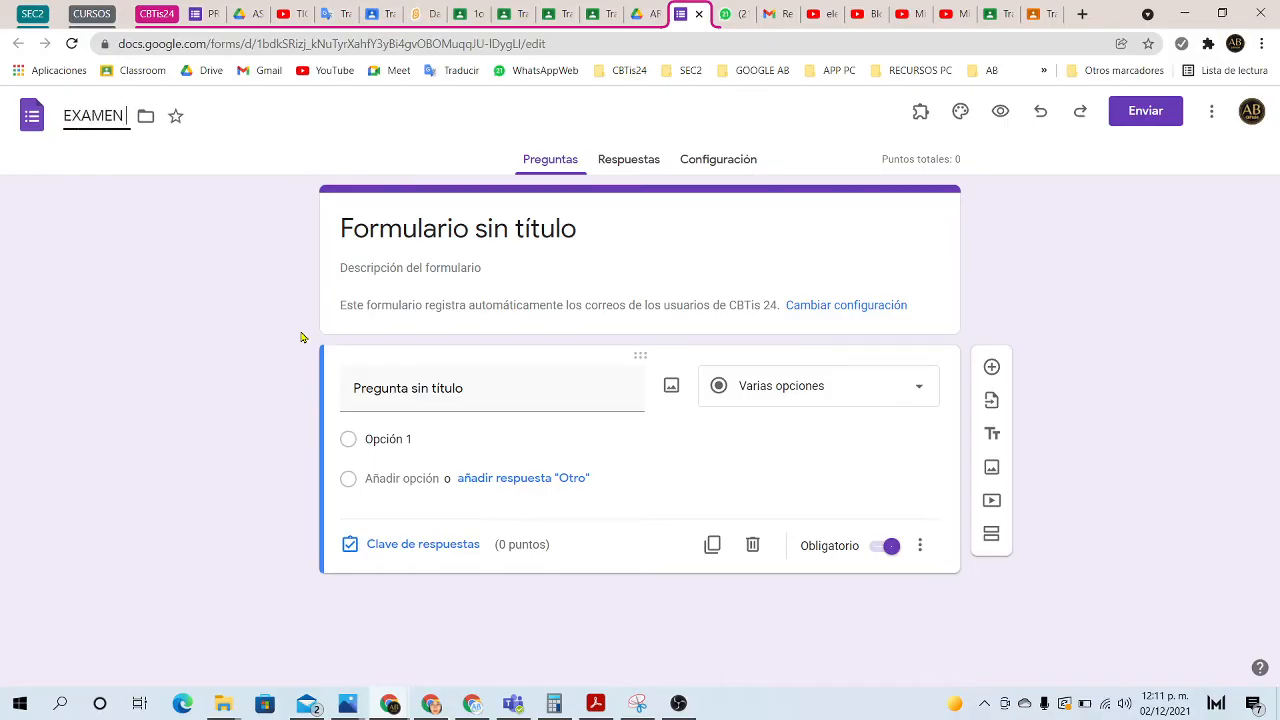
{"action": "type", "text": " DIDACT"}
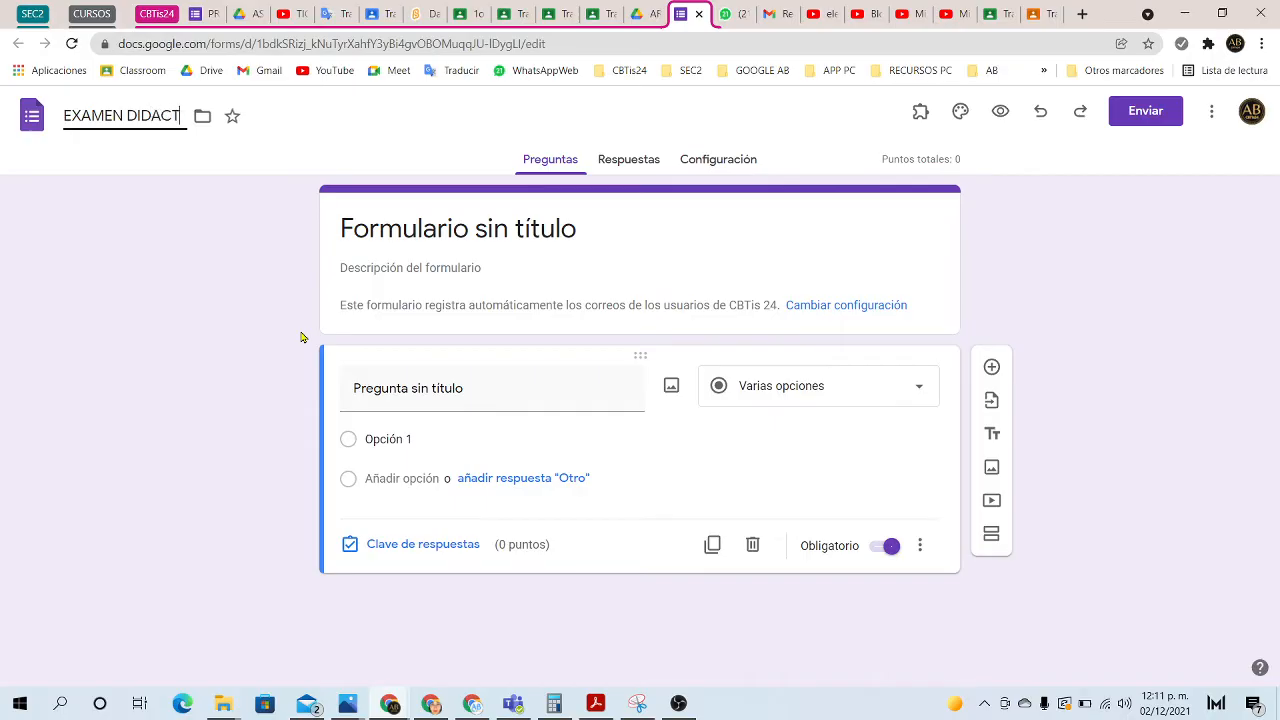
{"action": "type", "text": "ICO 2021"}
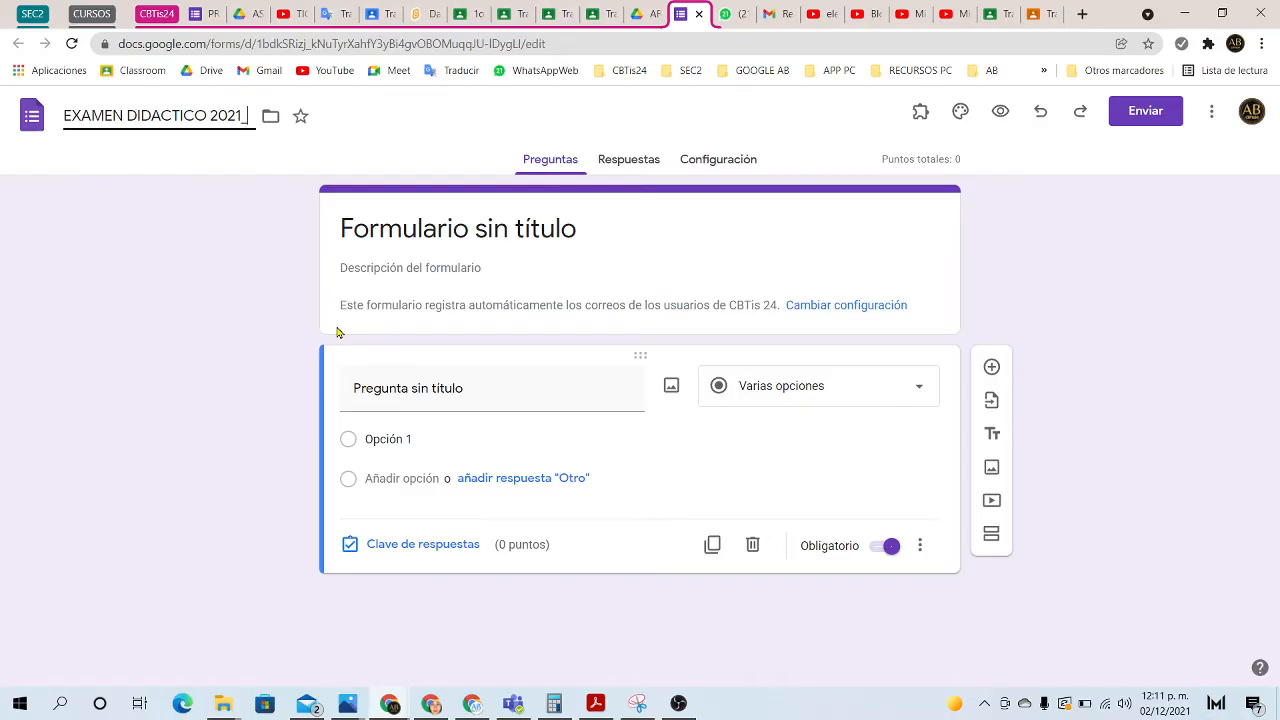
{"action": "type", "text": " GPO_AD"}
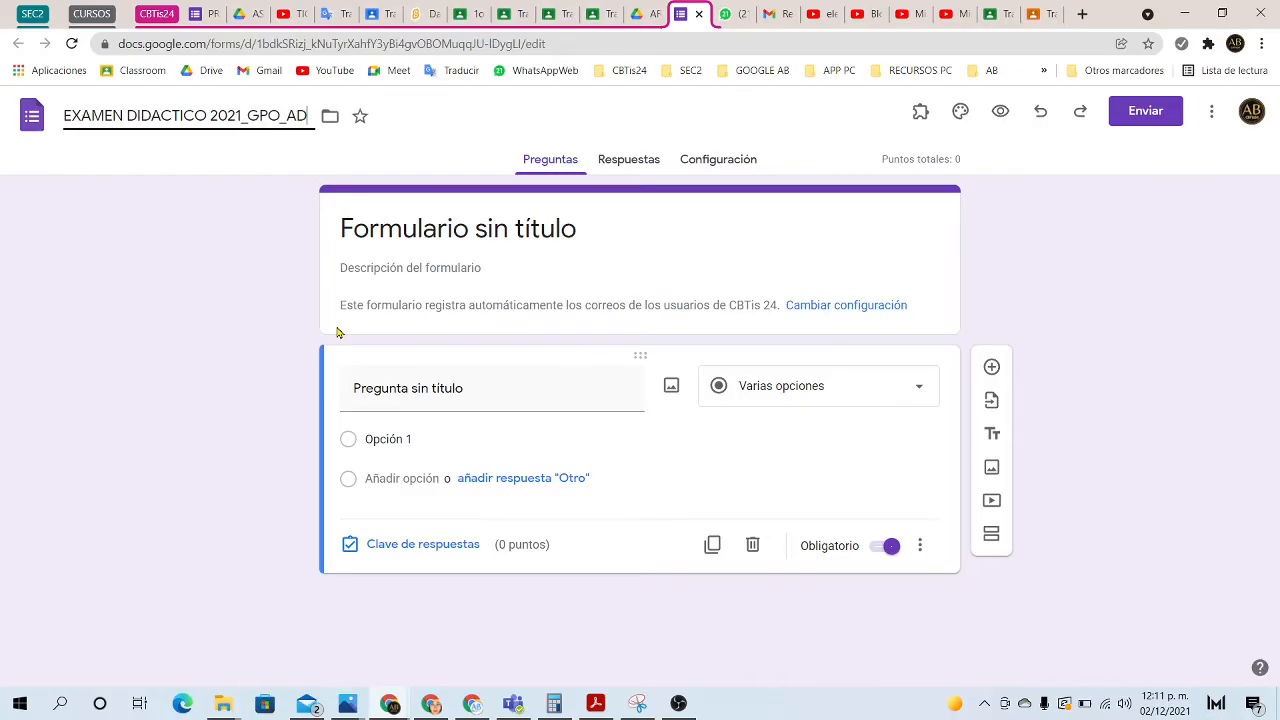
{"action": "key", "text": "BackSpace"}
{"action": "key", "text": "BackSpace"}
{"action": "type", "text": "NOMBRE"}
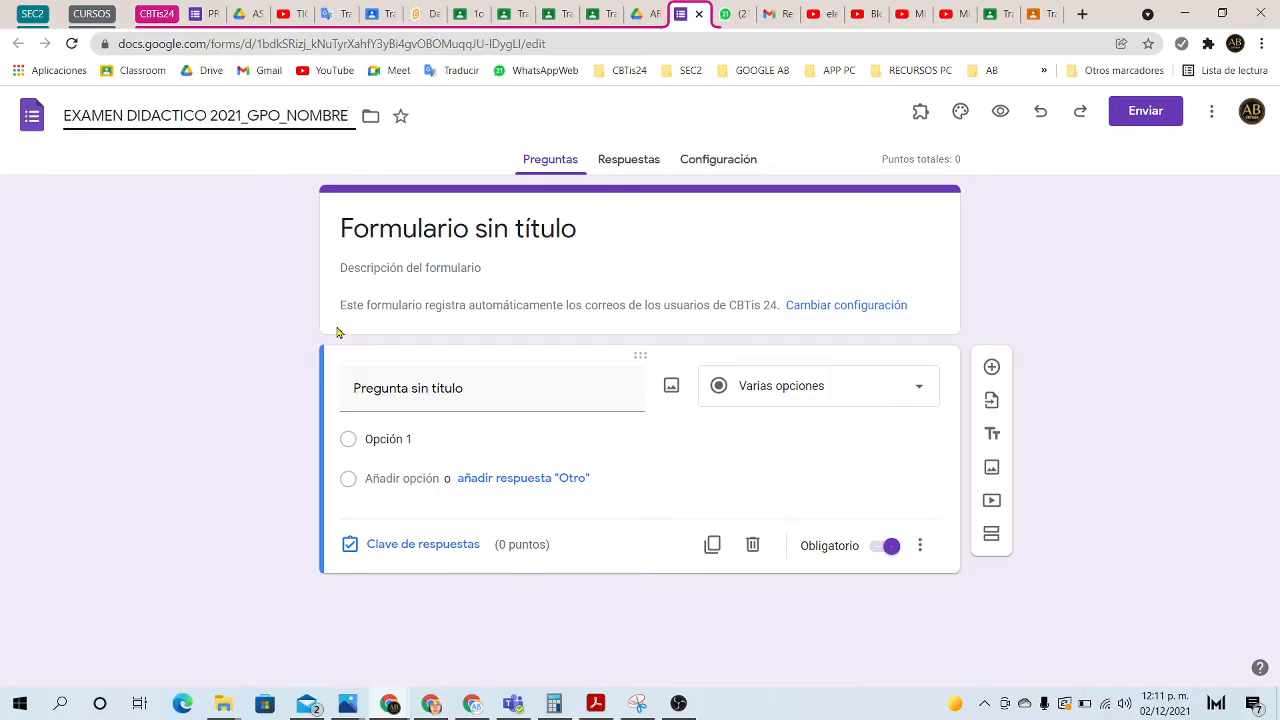
Step: Set the heading in the form's title card to "EXAMEN DIDACTICO 2021", dropping the "_GPO_NOMBRE" suffix
{"action": "left_click", "coordinate": [438, 229]}
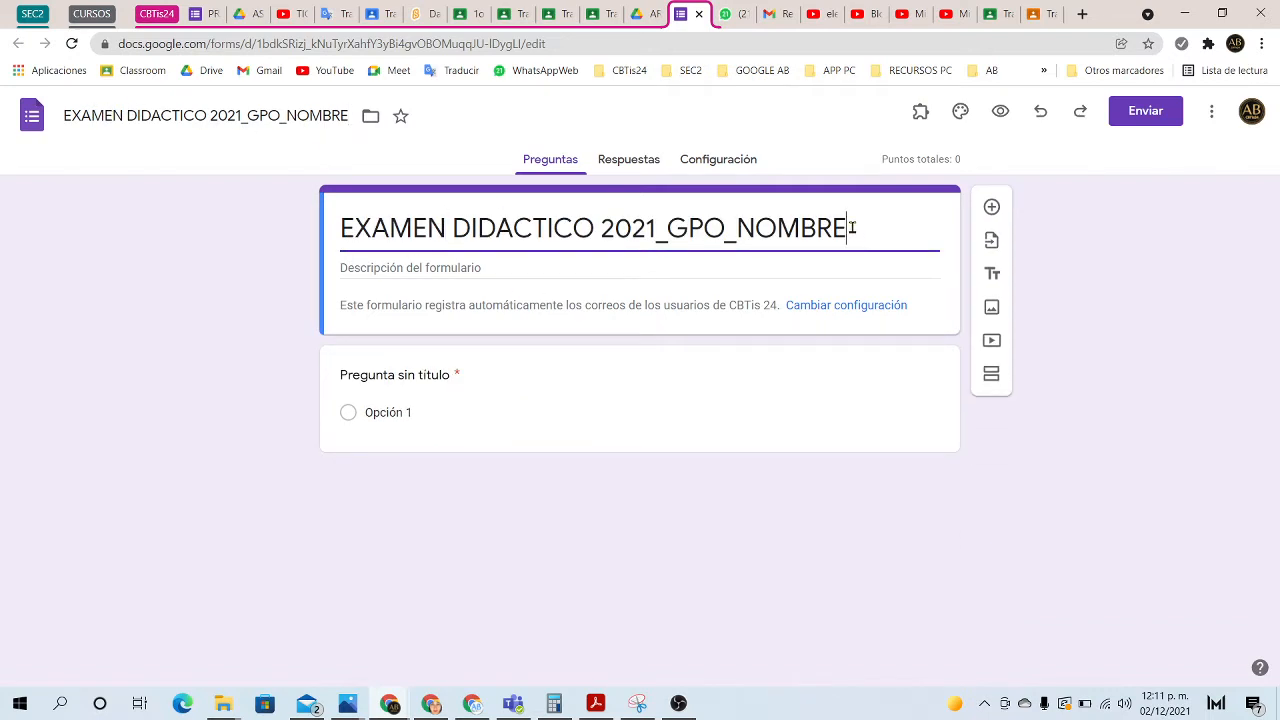
{"action": "left_click_drag", "start_coordinate": [848, 228], "coordinate": [658, 228]}
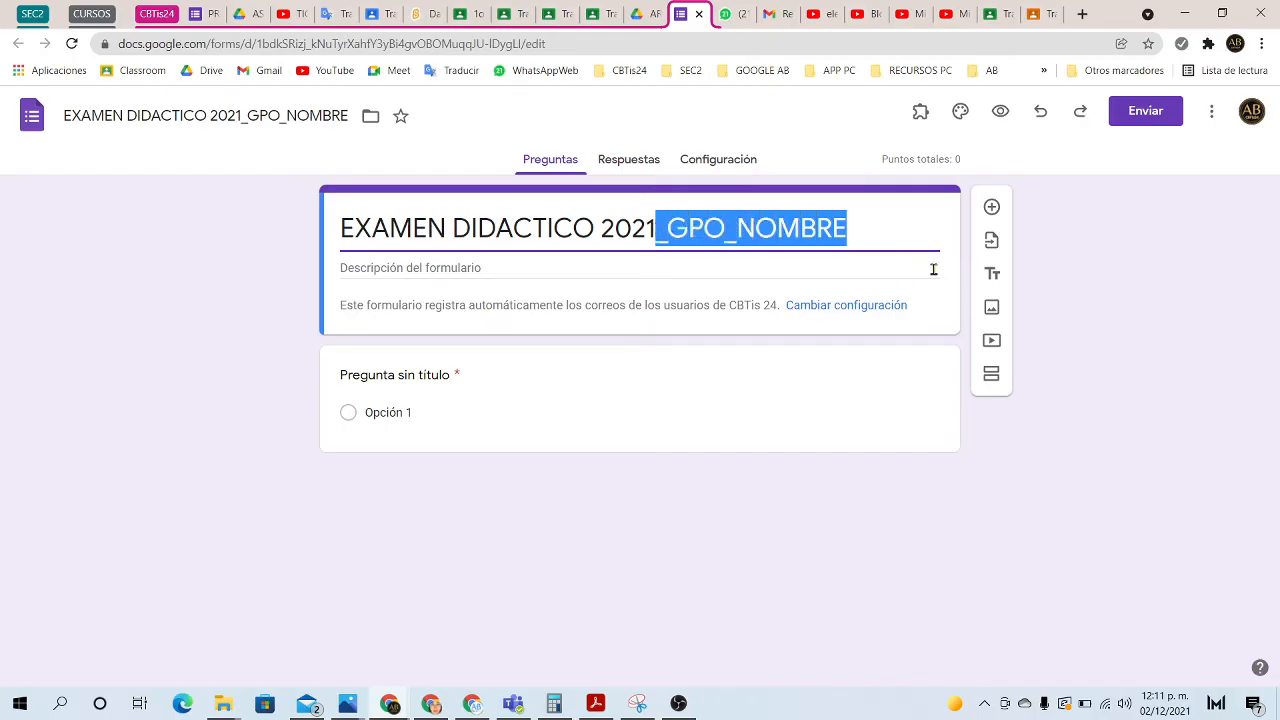
{"action": "key", "text": "BackSpace"}
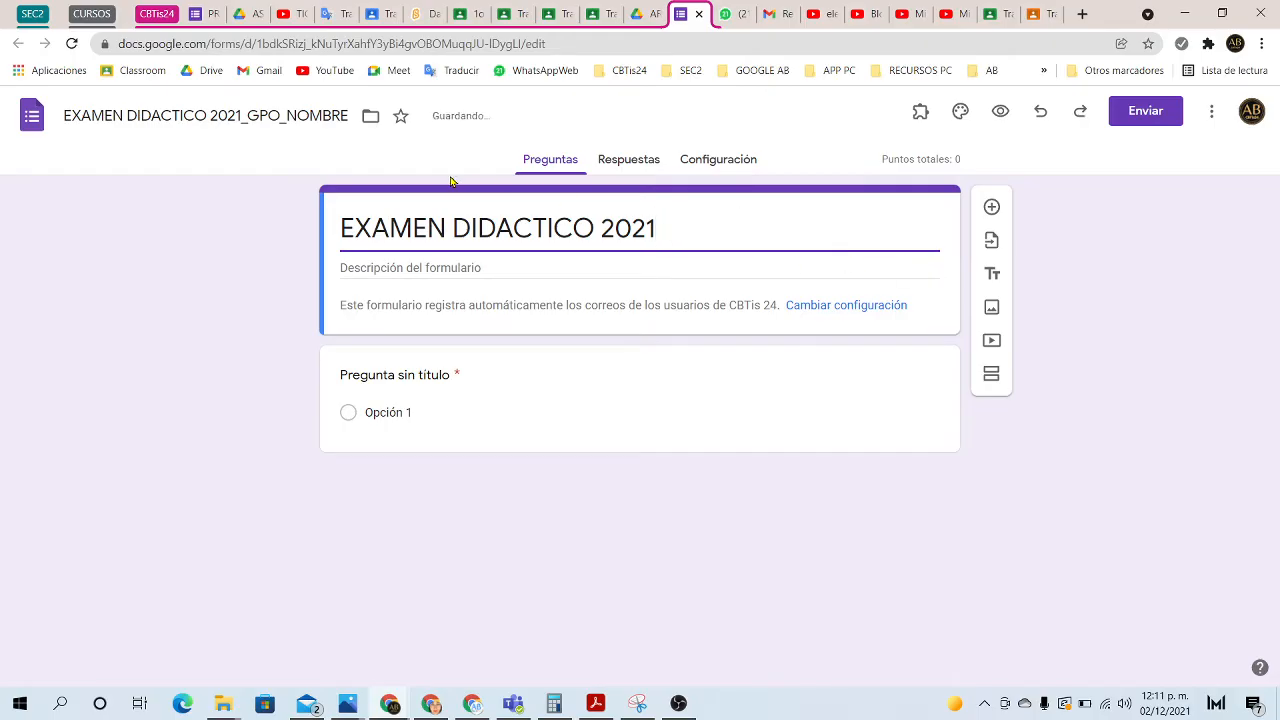
{"action": "left_click", "coordinate": [200, 116]}
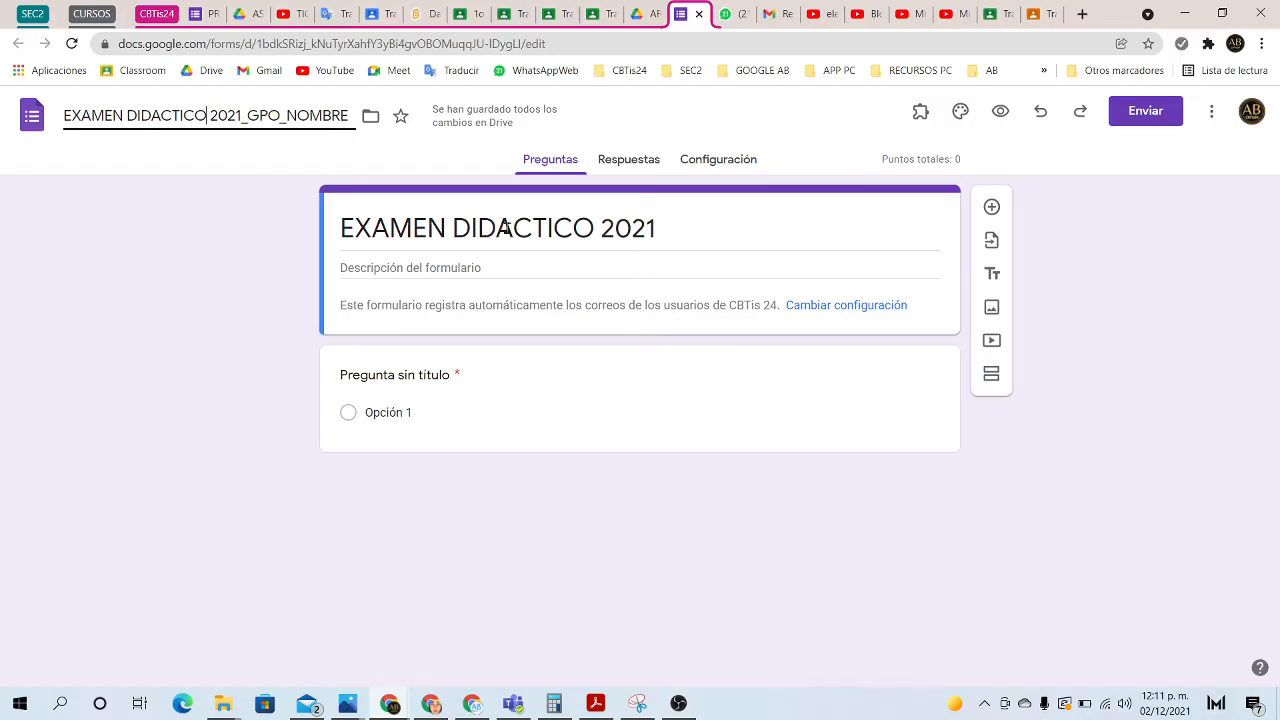
Step: Enter the form description "Registra las respuestas correctas a los siguientes cuestionamientos." and start a new line below it
{"action": "left_click", "coordinate": [495, 271]}
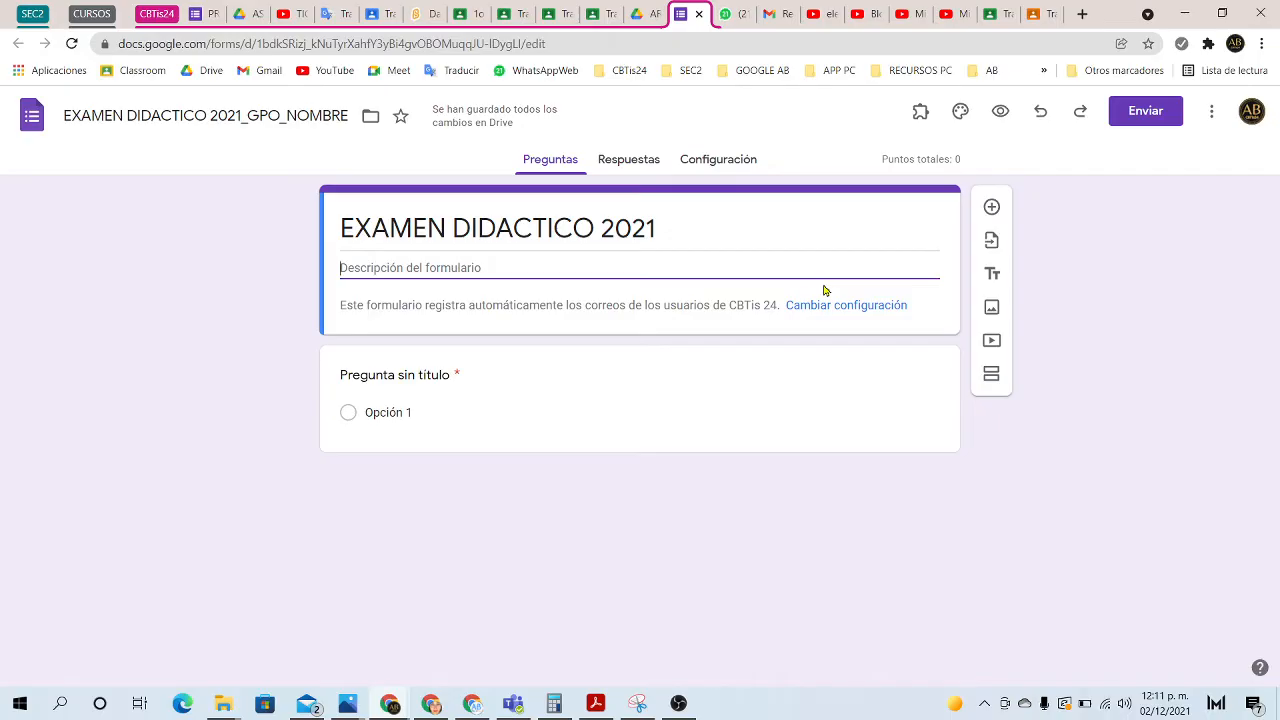
{"action": "type", "text": "Re"}
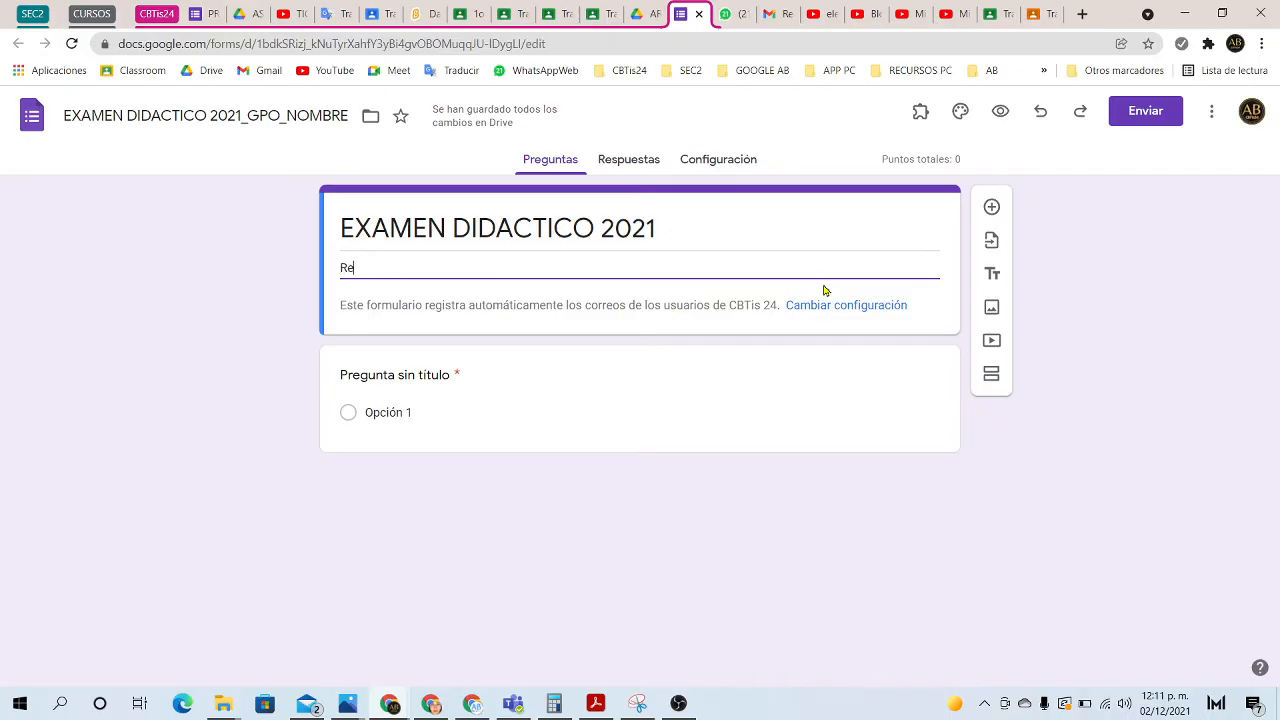
{"action": "type", "text": "gistra "}
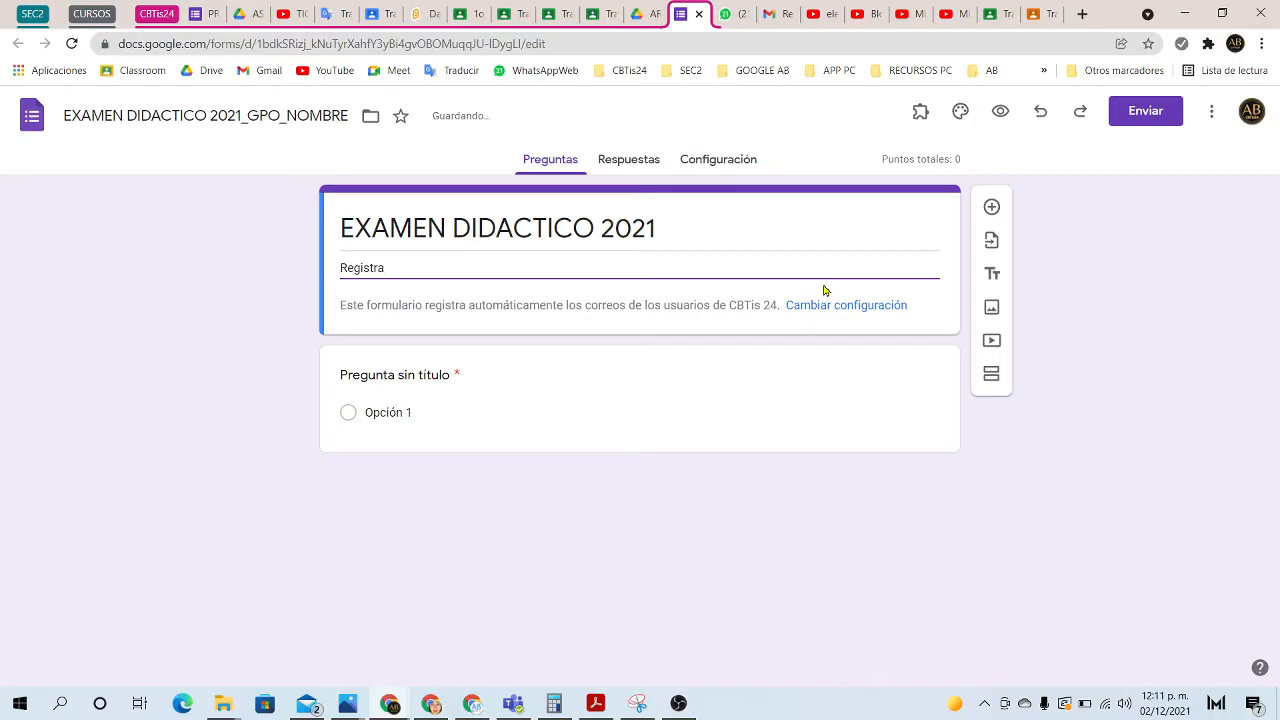
{"action": "type", "text": "las respuesta"}
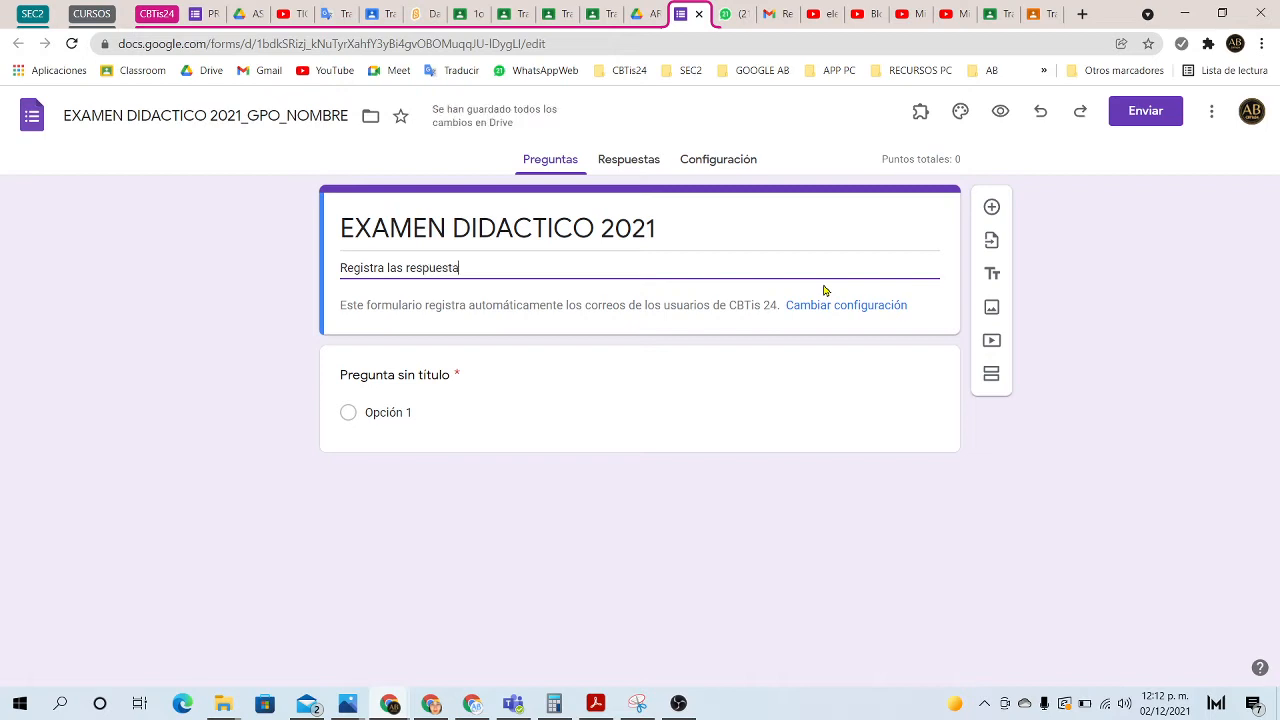
{"action": "type", "text": "s correctas a los siguiente"}
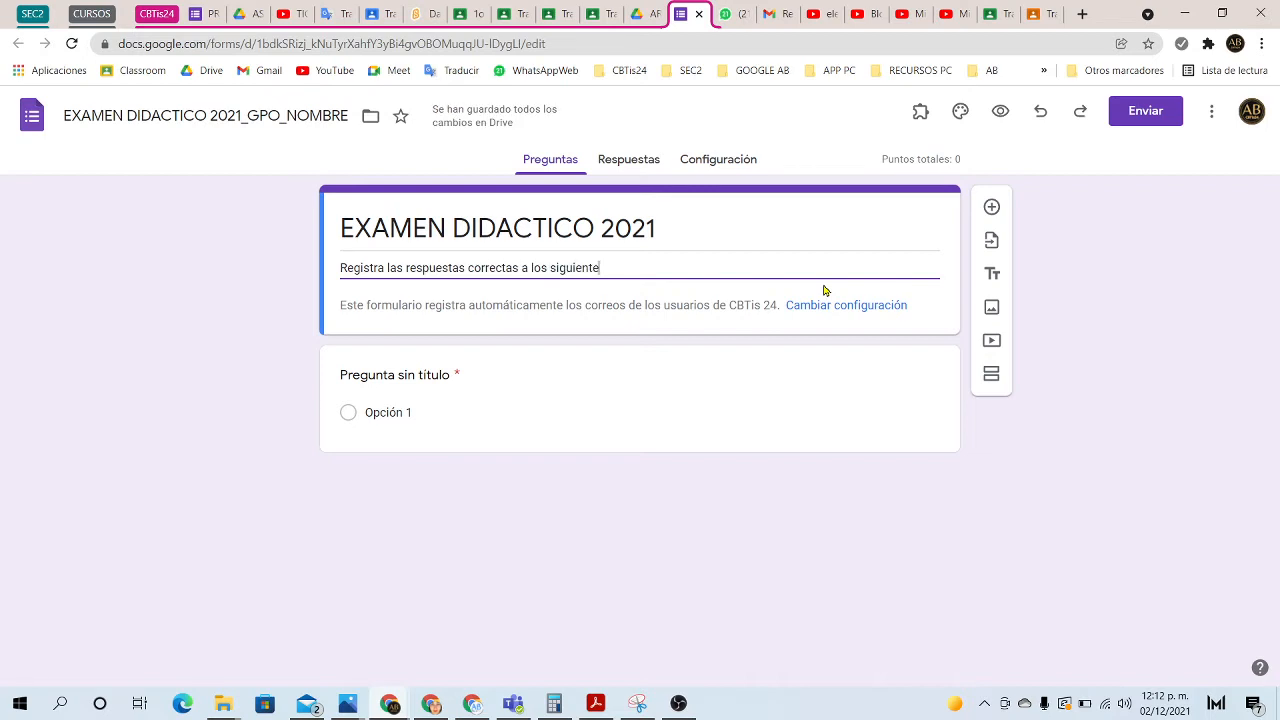
{"action": "type", "text": "s cuestionamientos"}
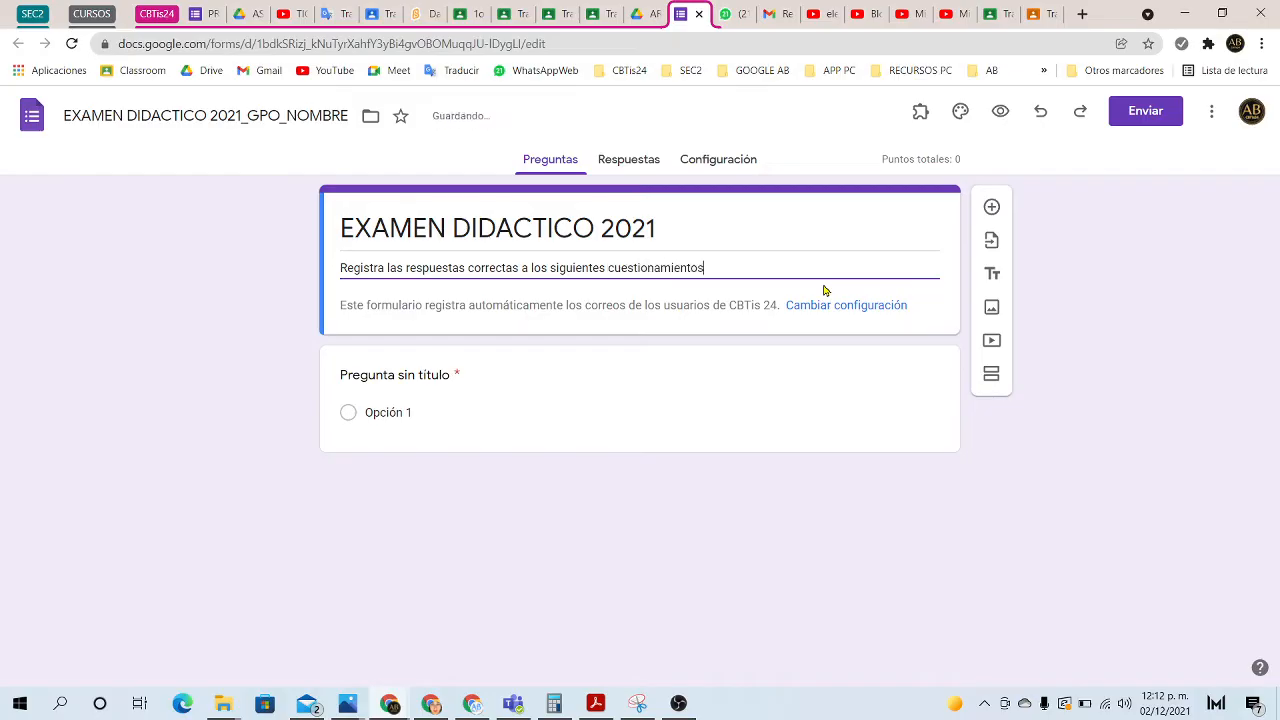
{"action": "type", "text": "."}
{"action": "key", "text": "Return"}
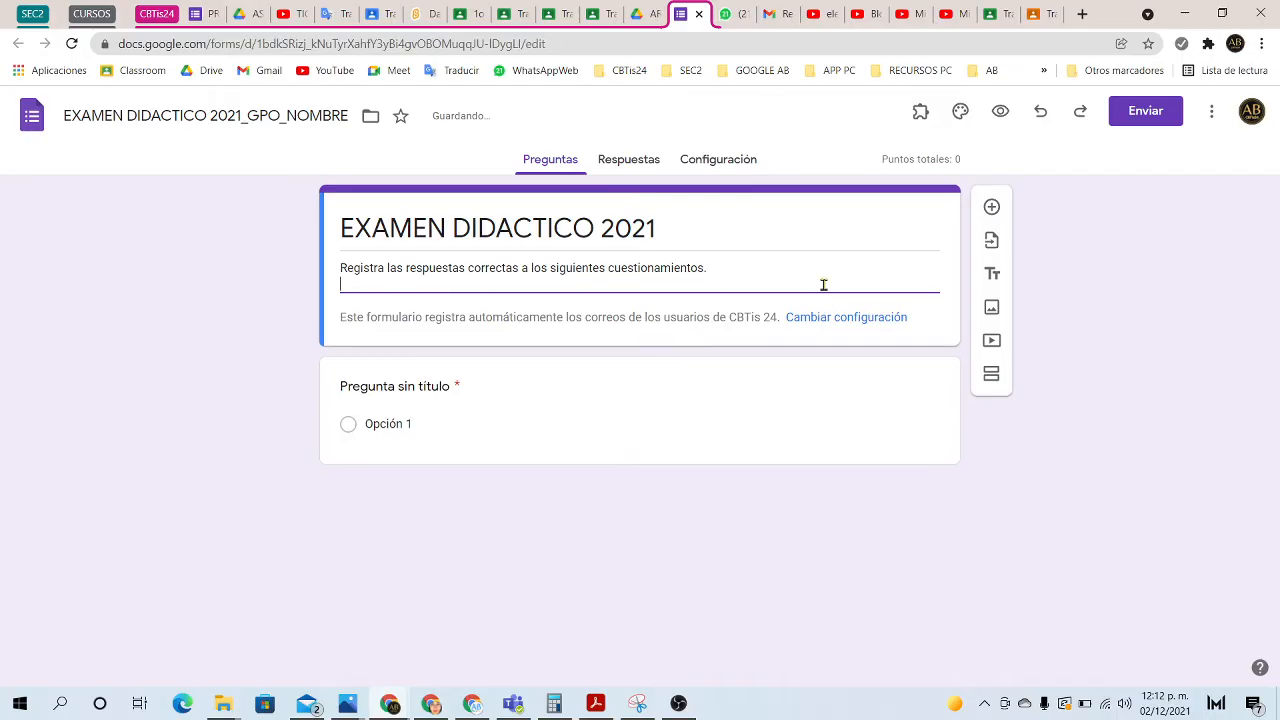
Step: Replace "Registra" with "Elige" in the description and add the line "Tema: VARIOS" below, separated by a blank line
{"action": "double_click", "coordinate": [351, 267]}
{"action": "type", "text": "Elige"}
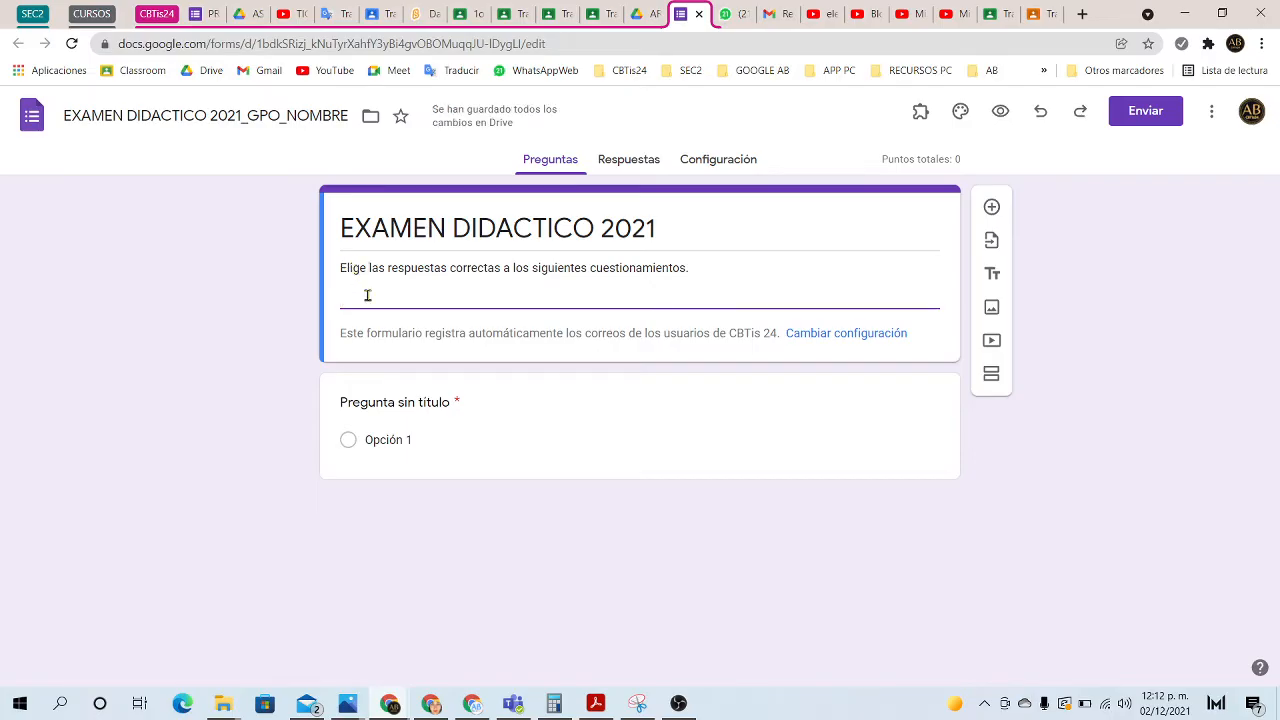
{"action": "key", "text": "BackSpace"}
{"action": "key", "text": "Return"}
{"action": "type", "text": "T"}
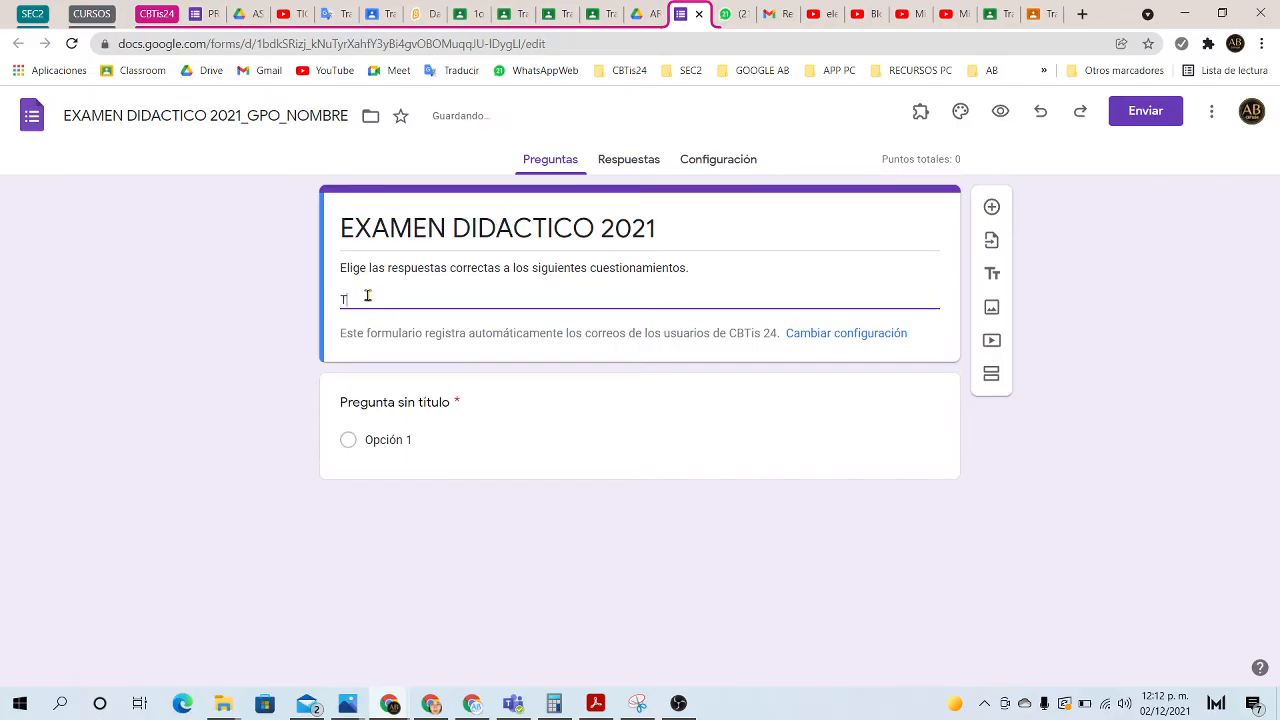
{"action": "type", "text": "ema:"}
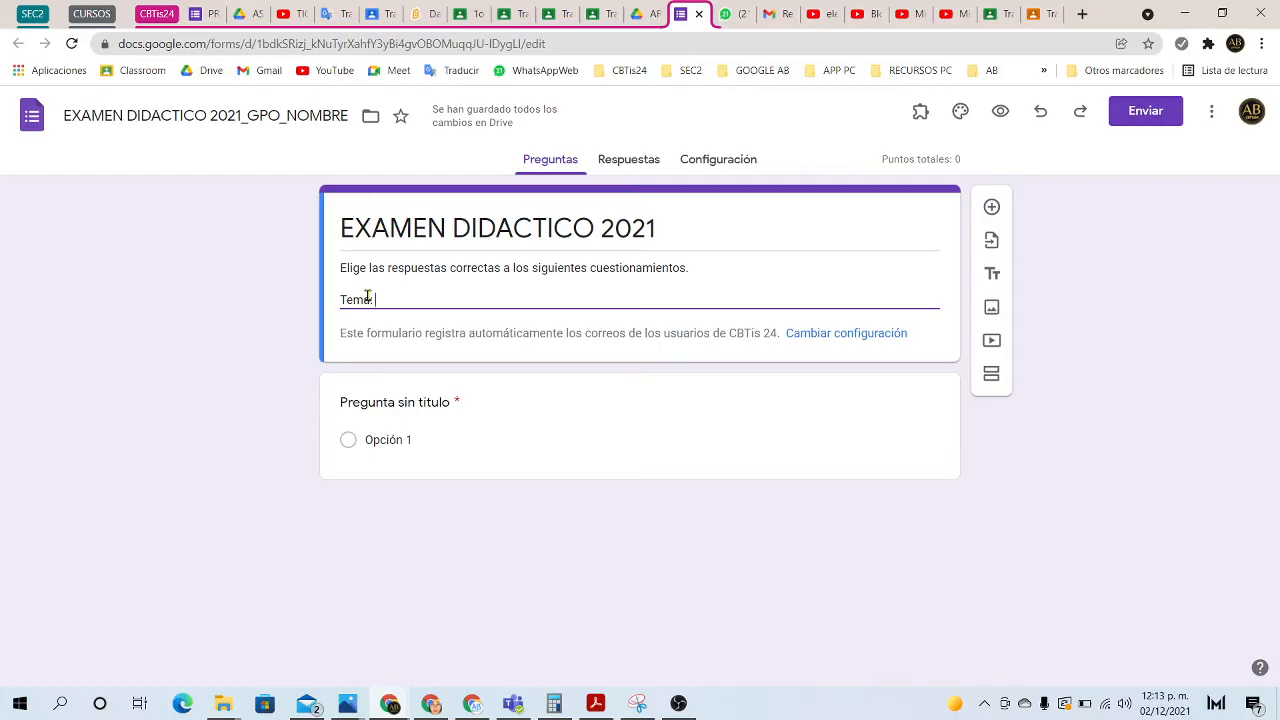
{"action": "type", "text": "VARIOS"}
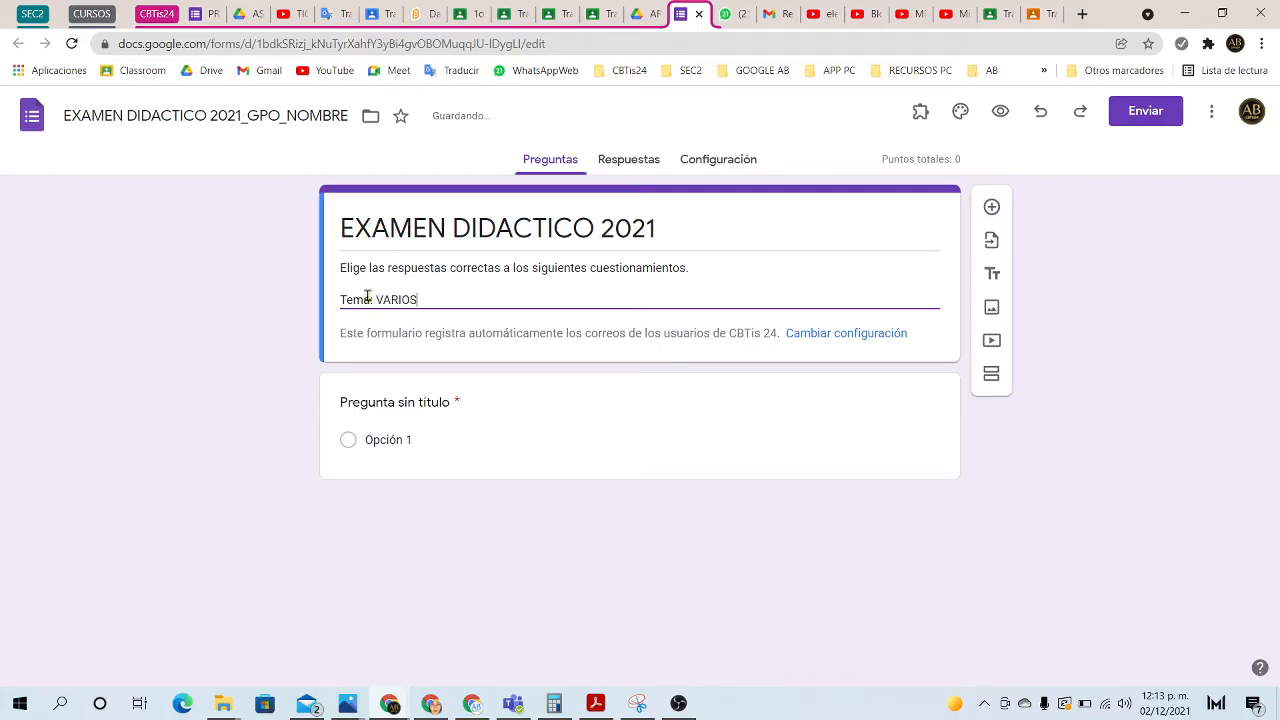
Step: Add the author's full name below the topic line after a blank line, with "Diciembre de 2021" on the following line
{"action": "key", "text": "Return"}
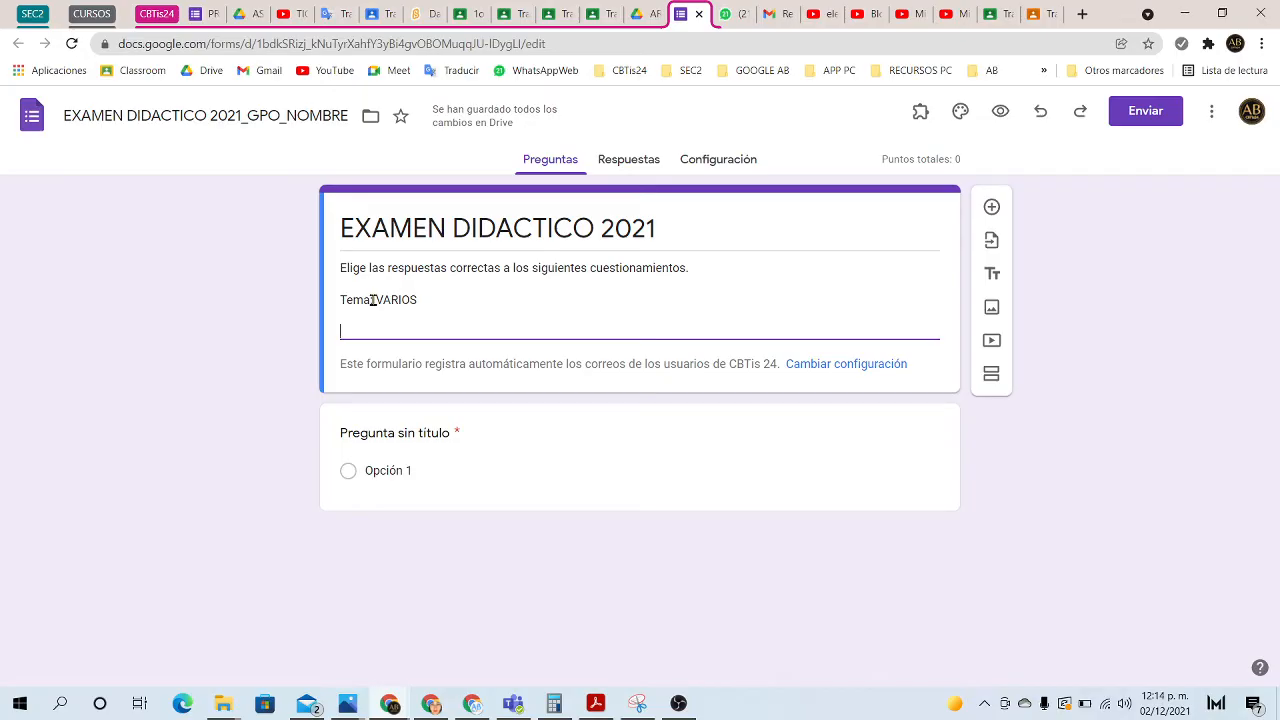
{"action": "type", "text": "Adriana Emma Bezanilla M"}
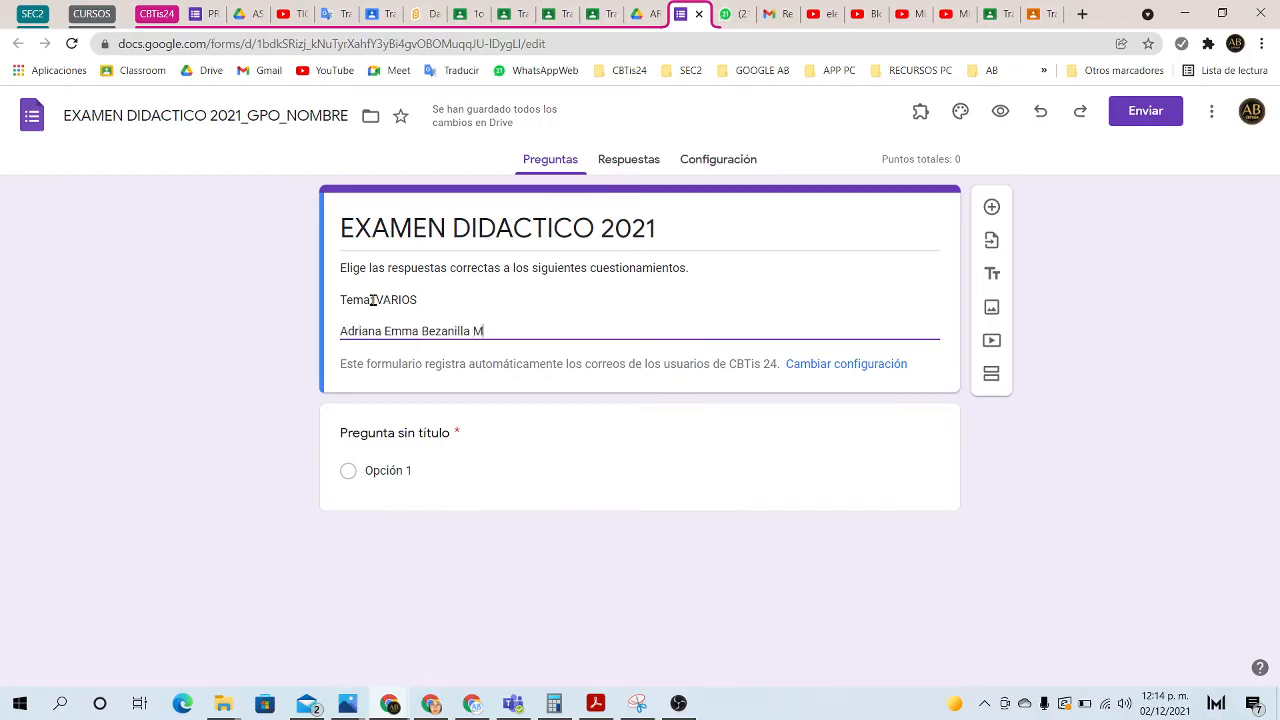
{"action": "type", "text": "ontemayor"}
{"action": "key", "text": "Return"}
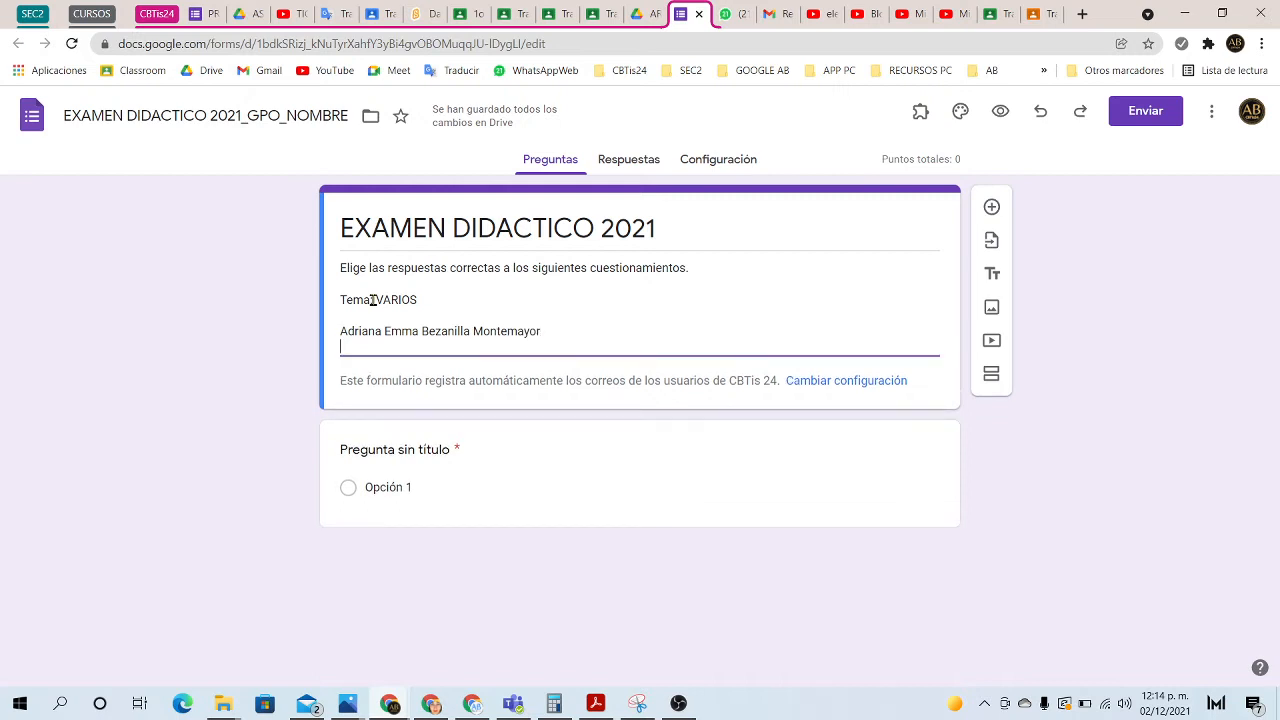
{"action": "type", "text": "Diciembre"}
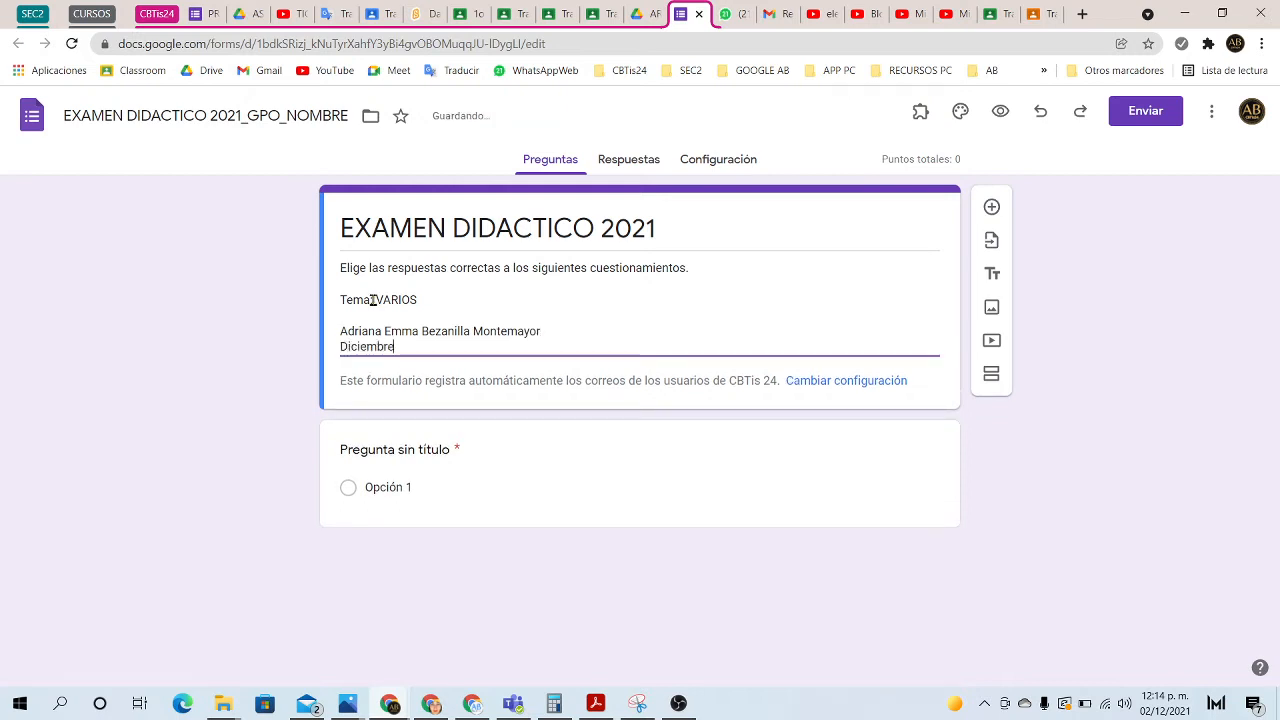
{"action": "type", "text": " de 2021"}
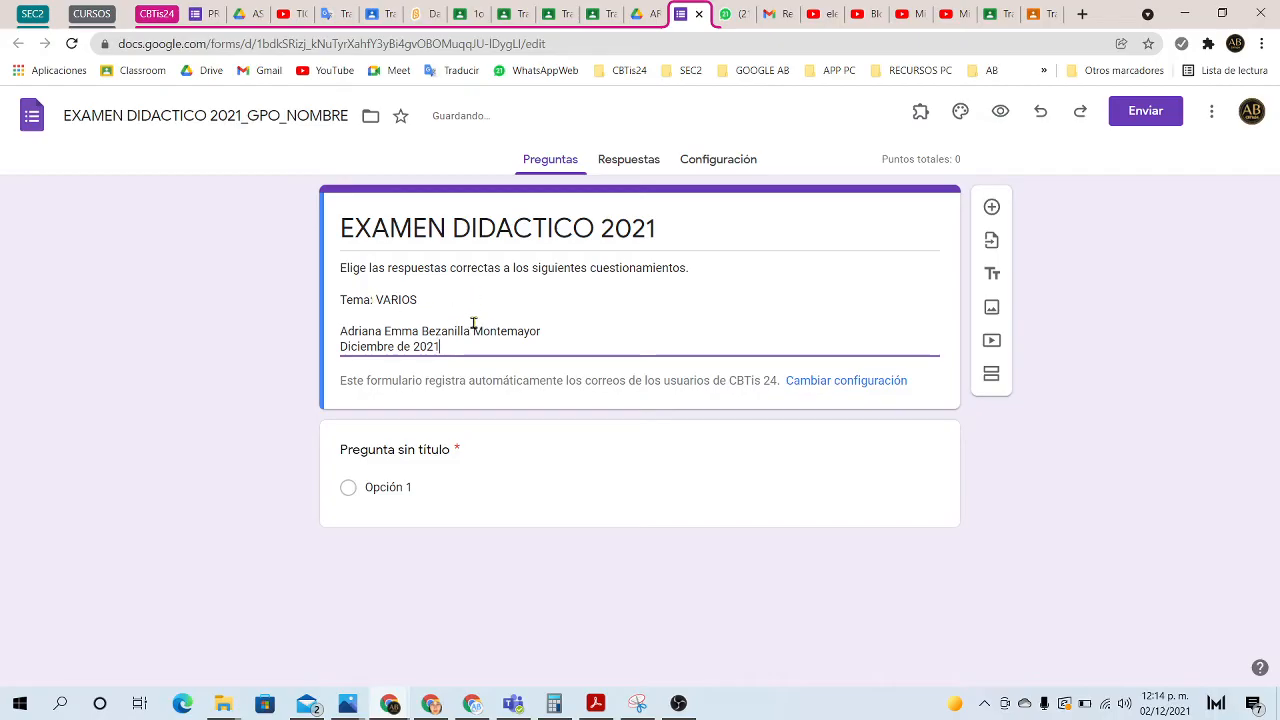
Step: Insert two more blank lines between "Tema: VARIOS" and the author's name in the form description
{"action": "left_click", "coordinate": [445, 303]}
{"action": "key", "text": "Return"}
{"action": "key", "text": "Return"}
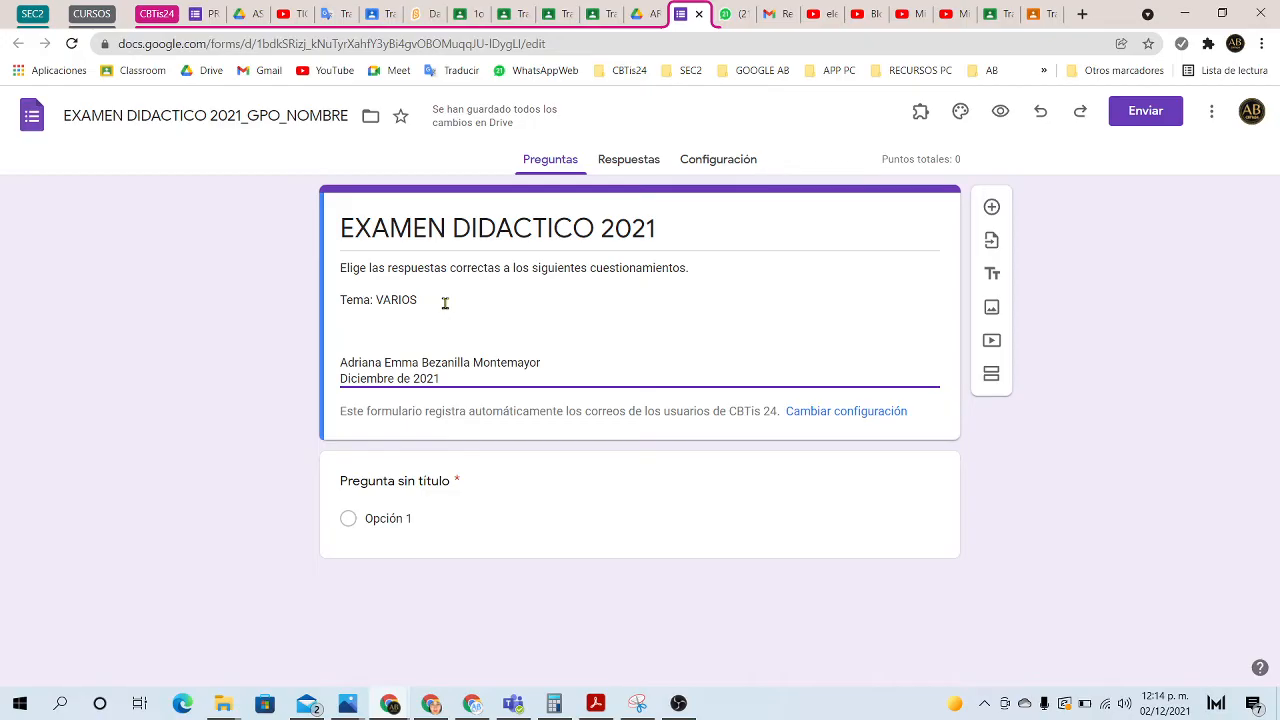
Step: Add the line "Requieres estar con tu cuenta de Email Institucional Activa para responder este Ejercicio." above the author's name and an empty line after the date
{"action": "type", "text": "R"}
{"action": "key", "text": "BackSpace"}
{"action": "type", "text": "Requieres estar con tu cuen"}
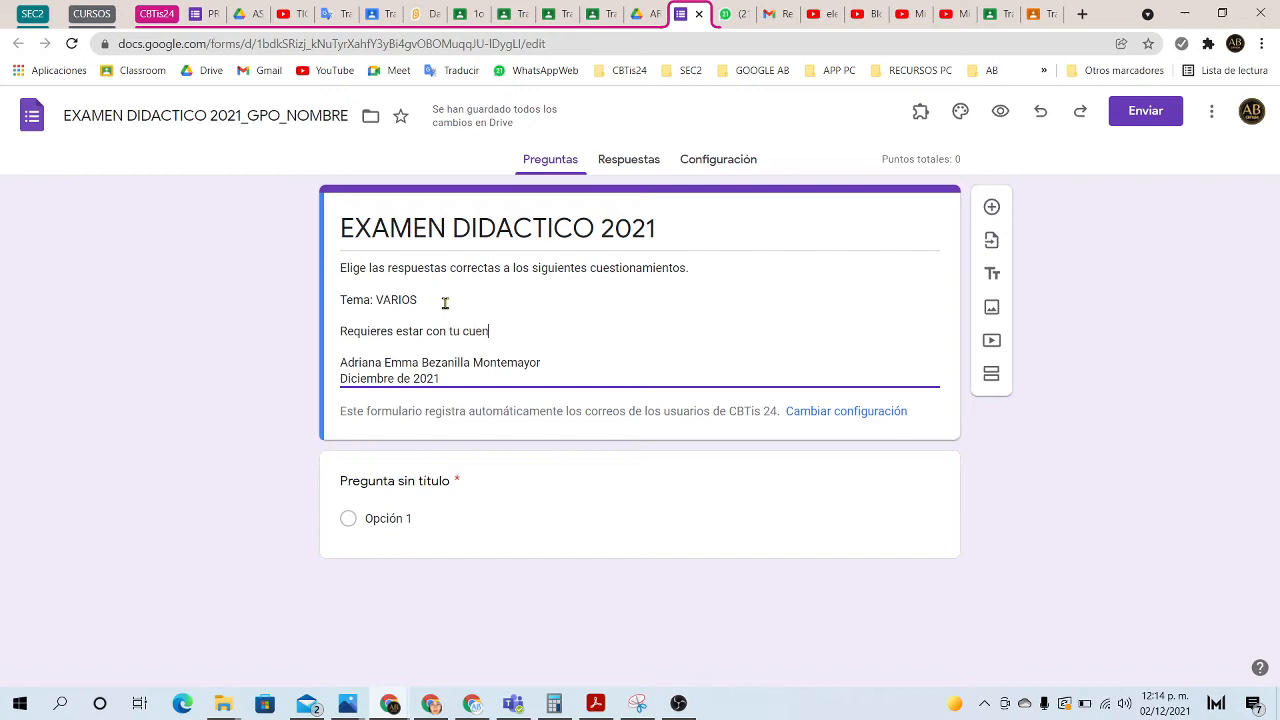
{"action": "type", "text": "ta de Email Insti"}
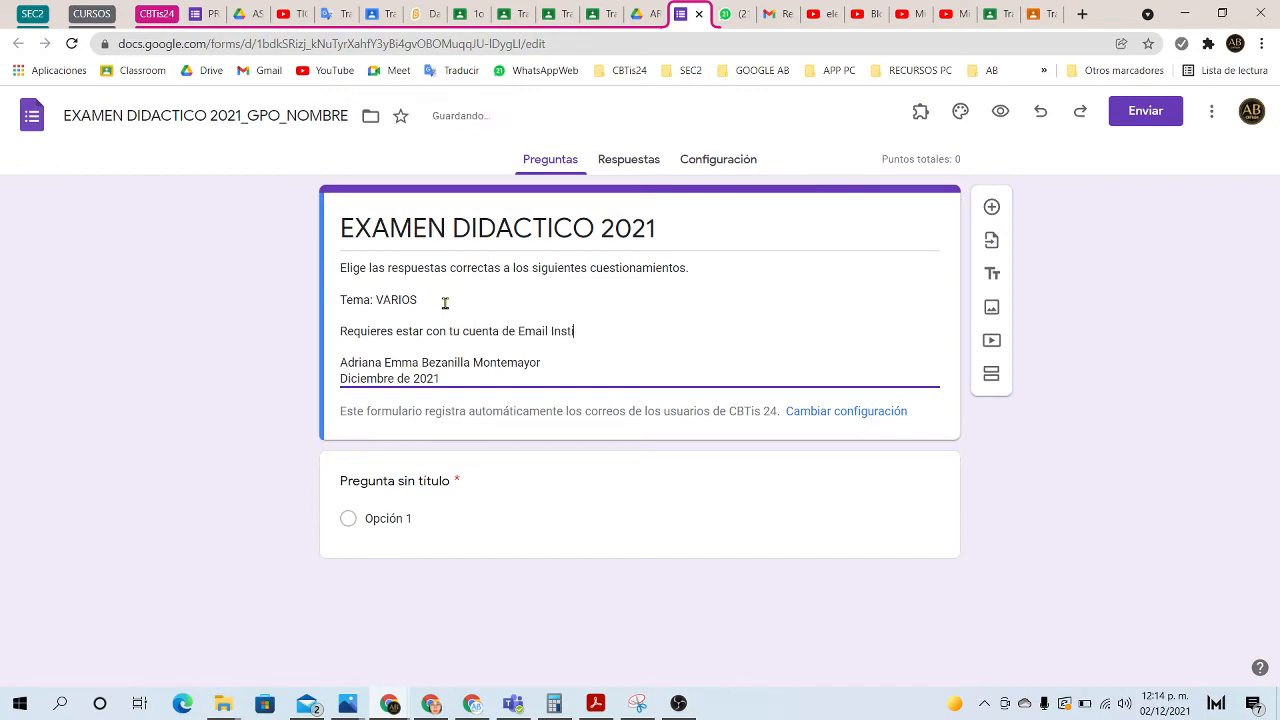
{"action": "type", "text": "tucional Activa para respond"}
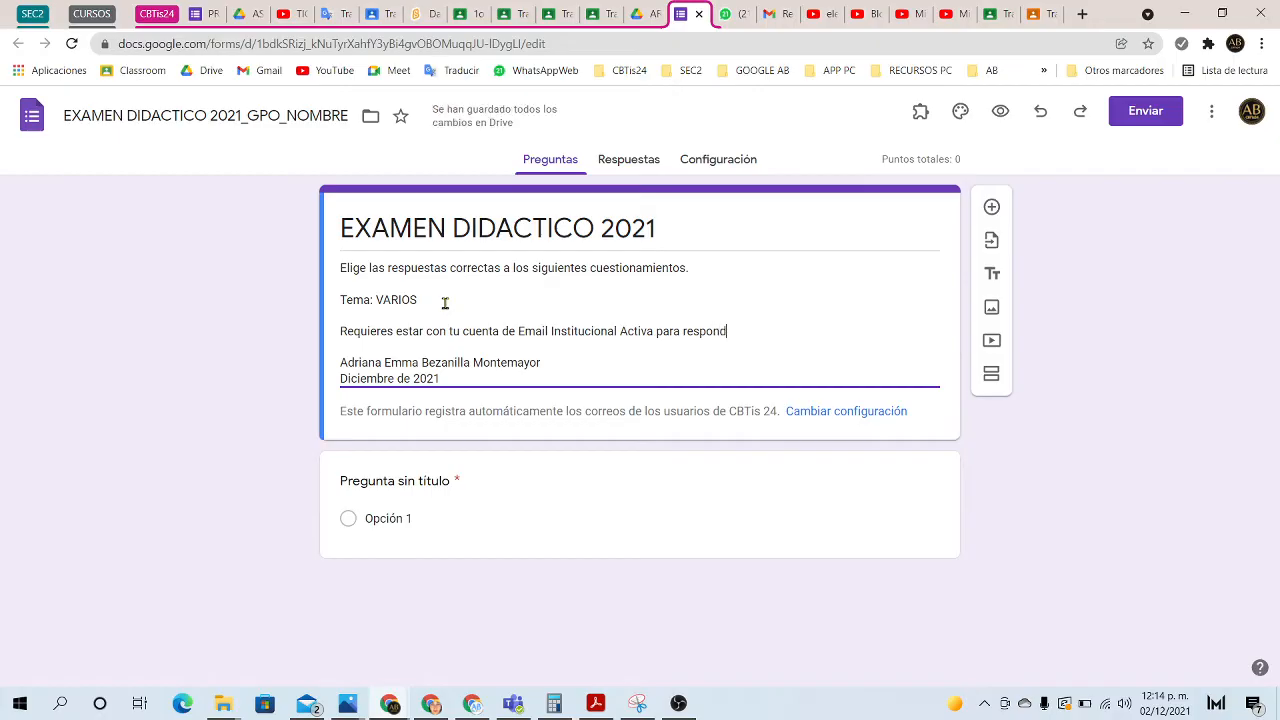
{"action": "type", "text": "er este"}
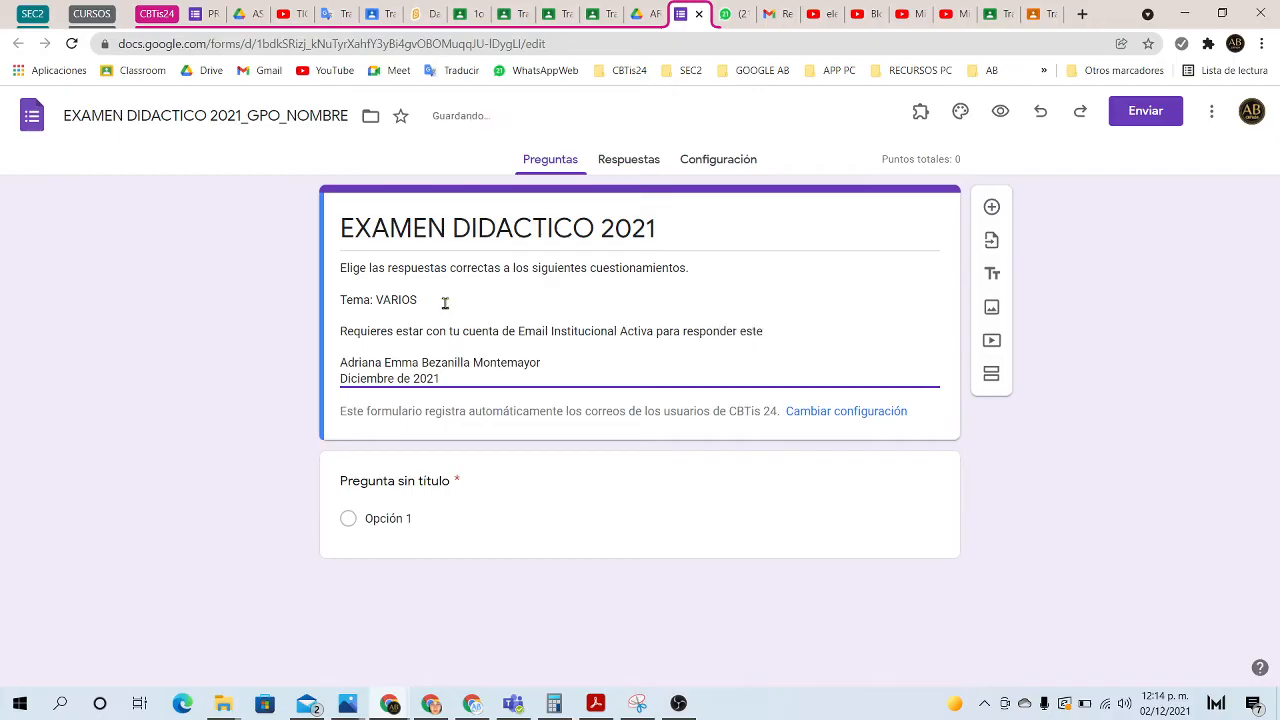
{"action": "type", "text": " Ejercicio."}
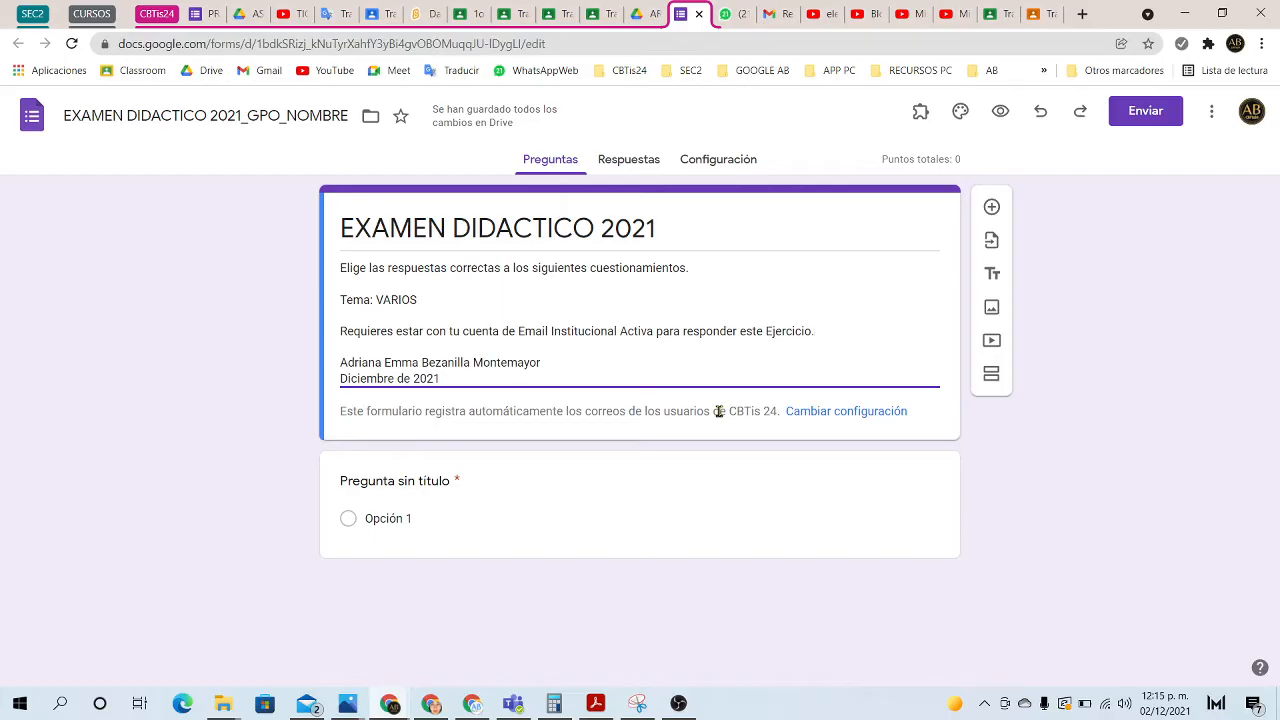
{"action": "left_click", "coordinate": [474, 376]}
{"action": "key", "text": "Return"}
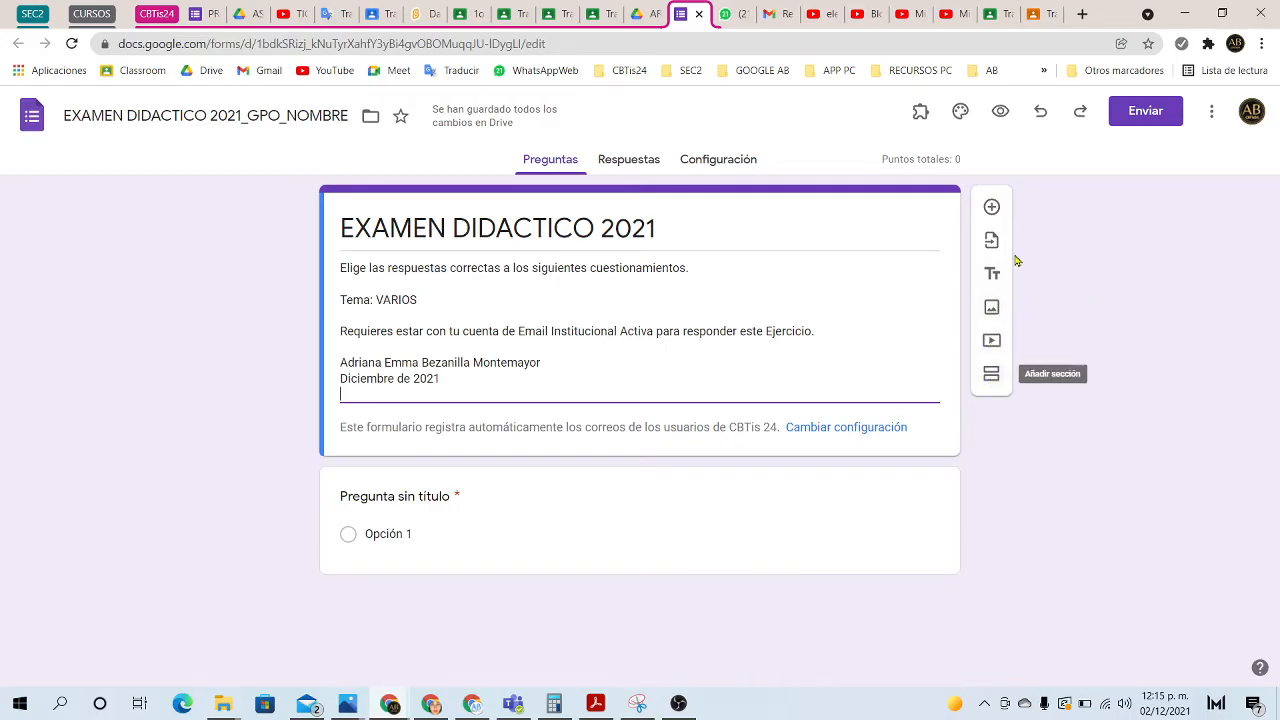
Step: Add a title and description block below the form header, title it "DATOS PERSONALES" and leave its description empty
{"action": "left_click", "coordinate": [993, 276]}
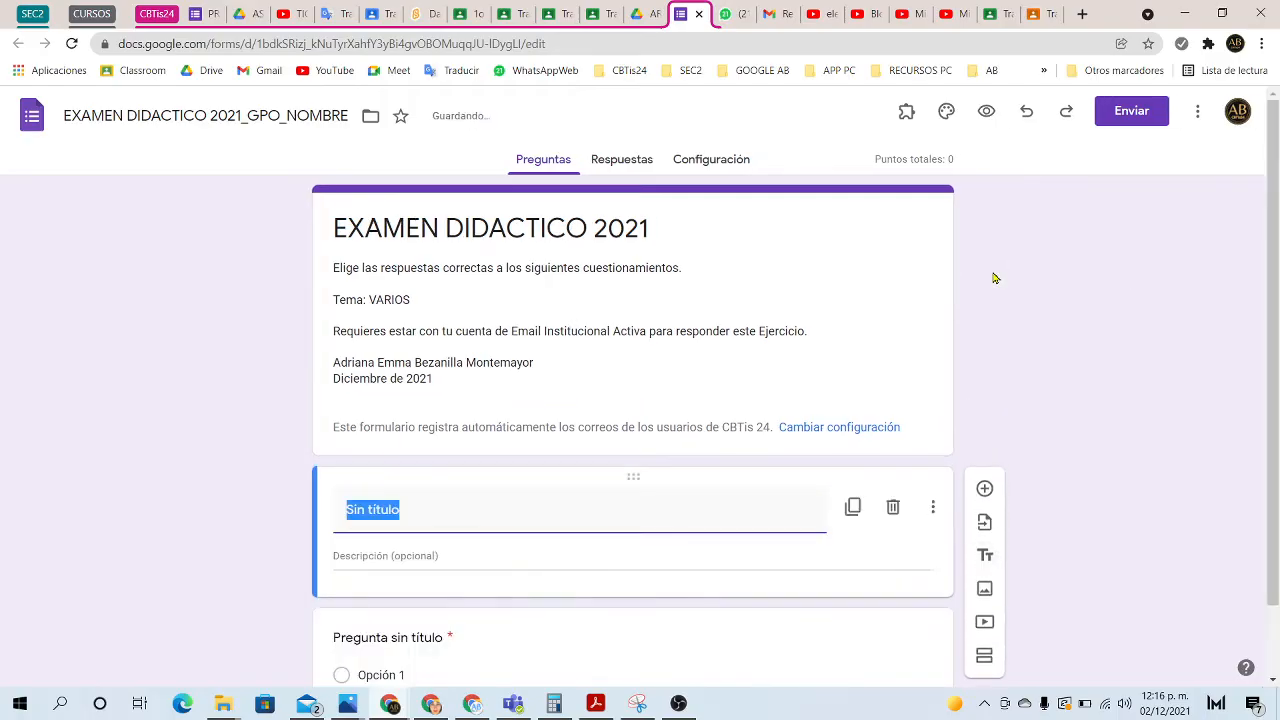
{"action": "type", "text": "DATOS "}
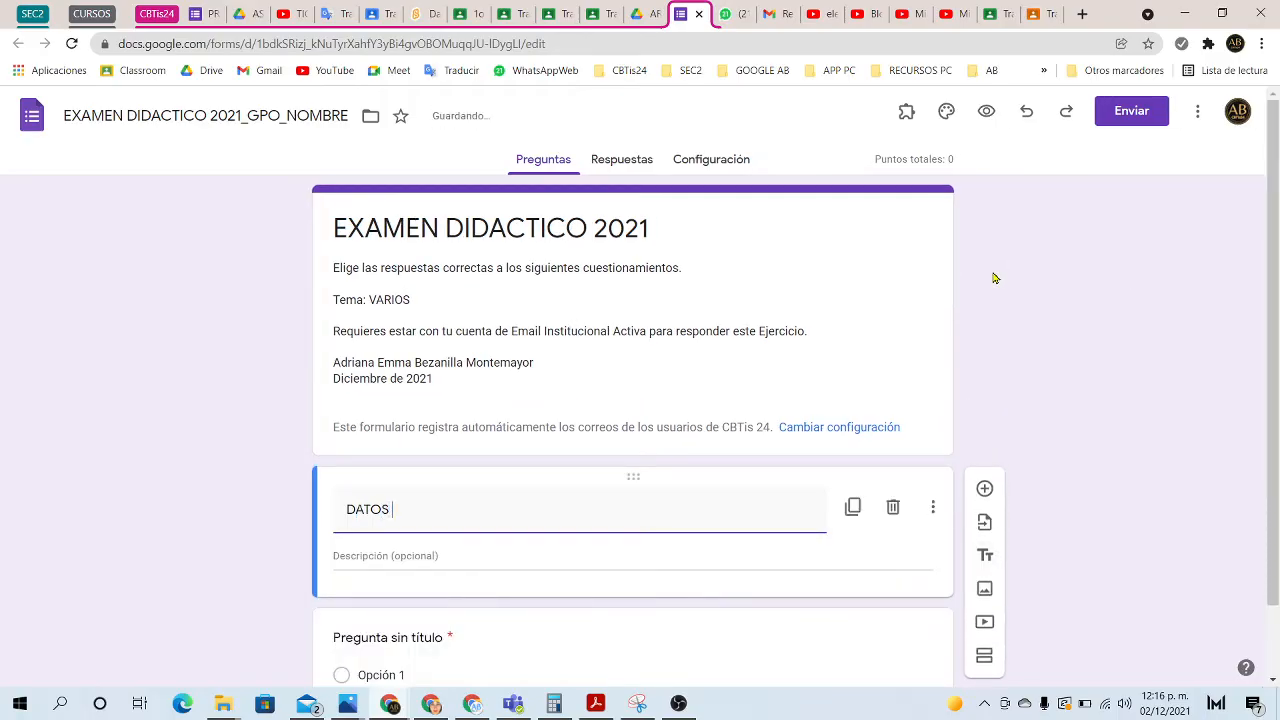
{"action": "type", "text": "PERSONALES"}
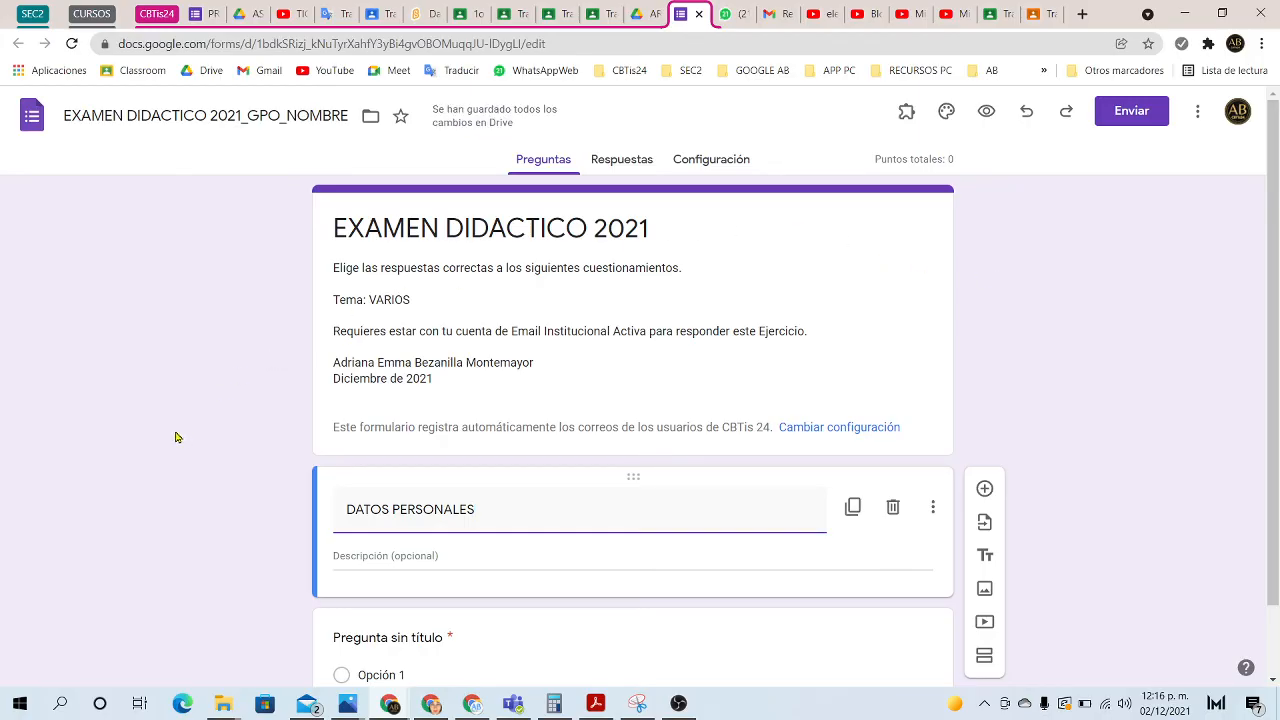
{"action": "scroll", "coordinate": [175, 437], "scroll_direction": "down", "scroll_amount": 1}
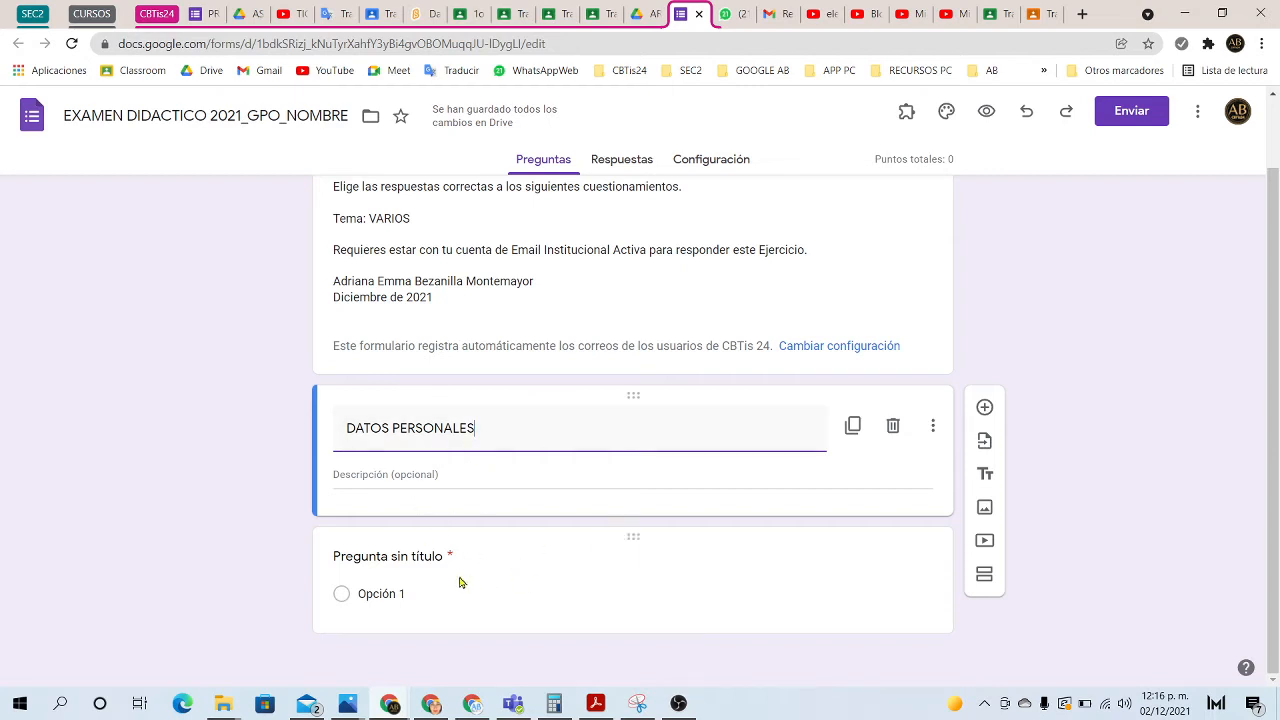
{"action": "left_click", "coordinate": [344, 476]}
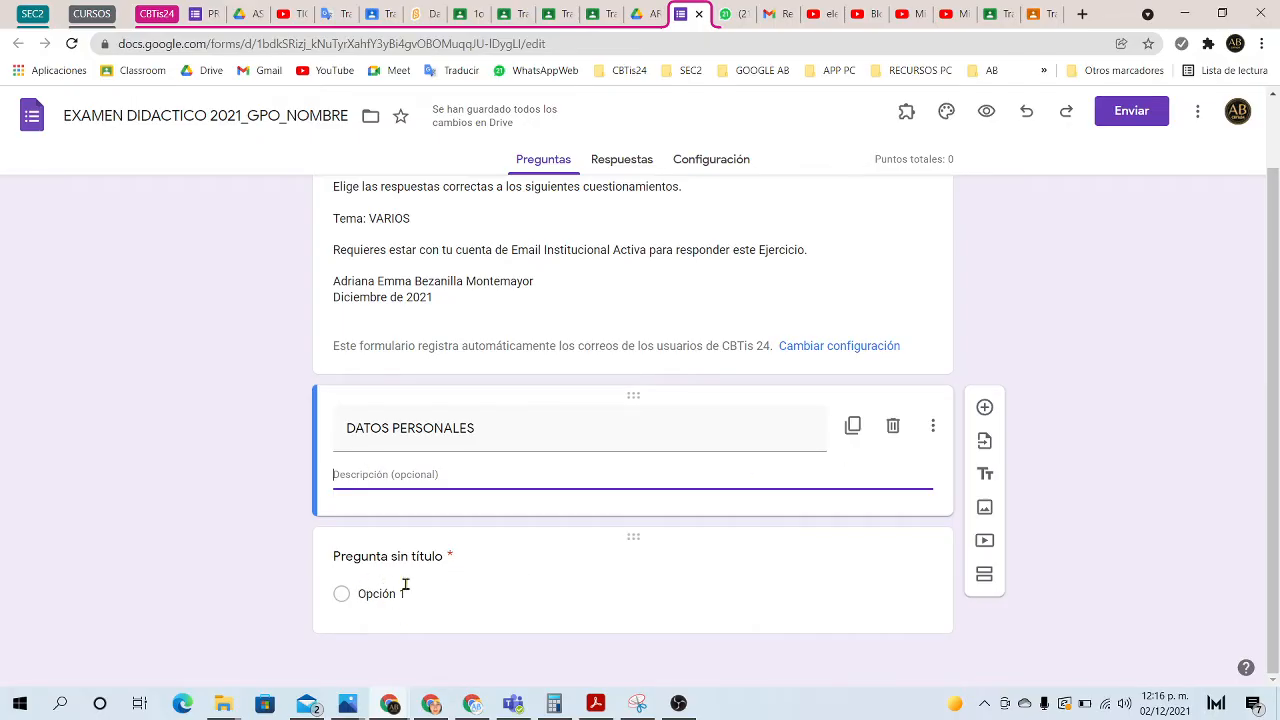
{"action": "left_click", "coordinate": [388, 556]}
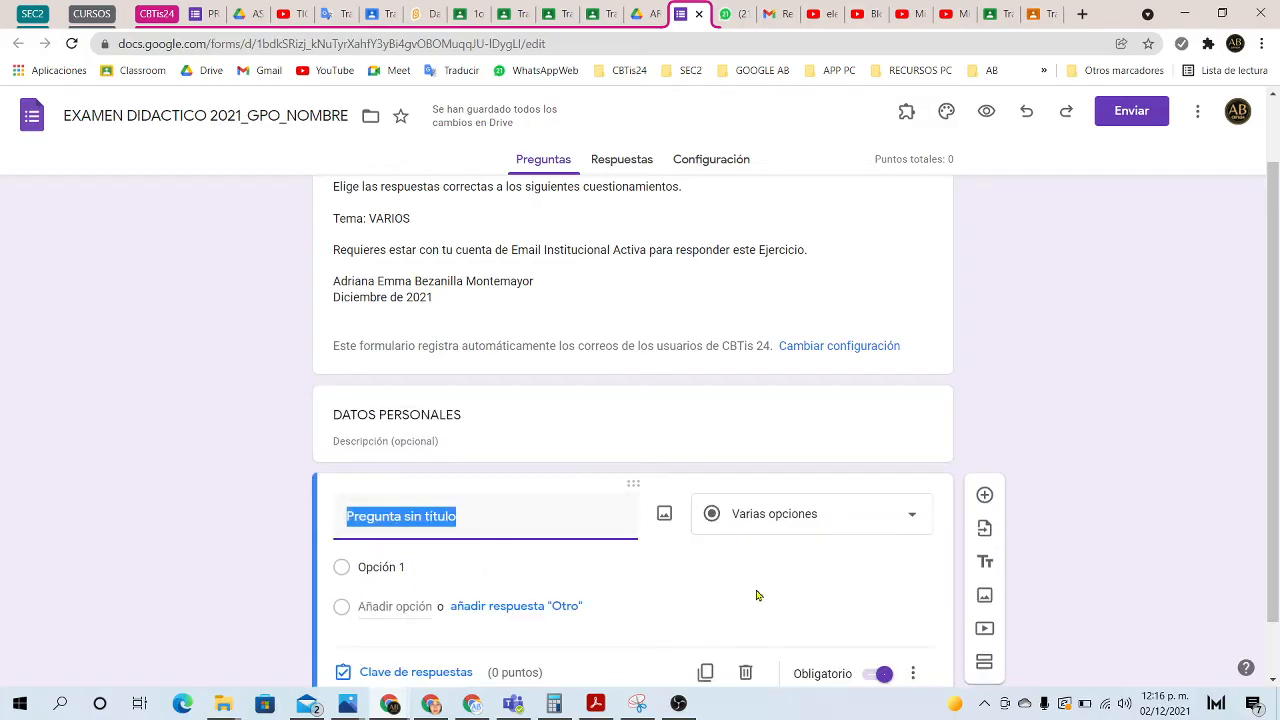
{"action": "type", "text": "APELLIDO"}
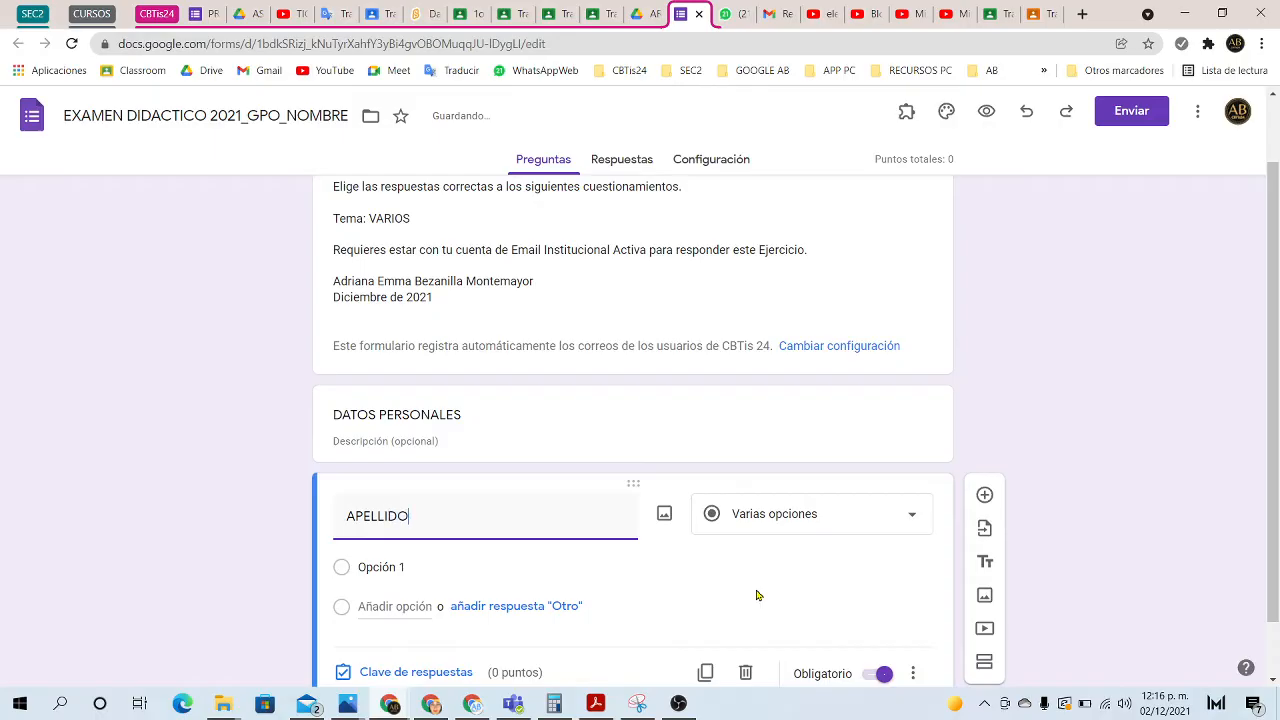
{"action": "key", "text": "BackSpace"}
{"action": "key", "text": "BackSpace"}
{"action": "key", "text": "BackSpace"}
{"action": "key", "text": "BackSpace"}
{"action": "key", "text": "BackSpace"}
{"action": "key", "text": "BackSpace"}
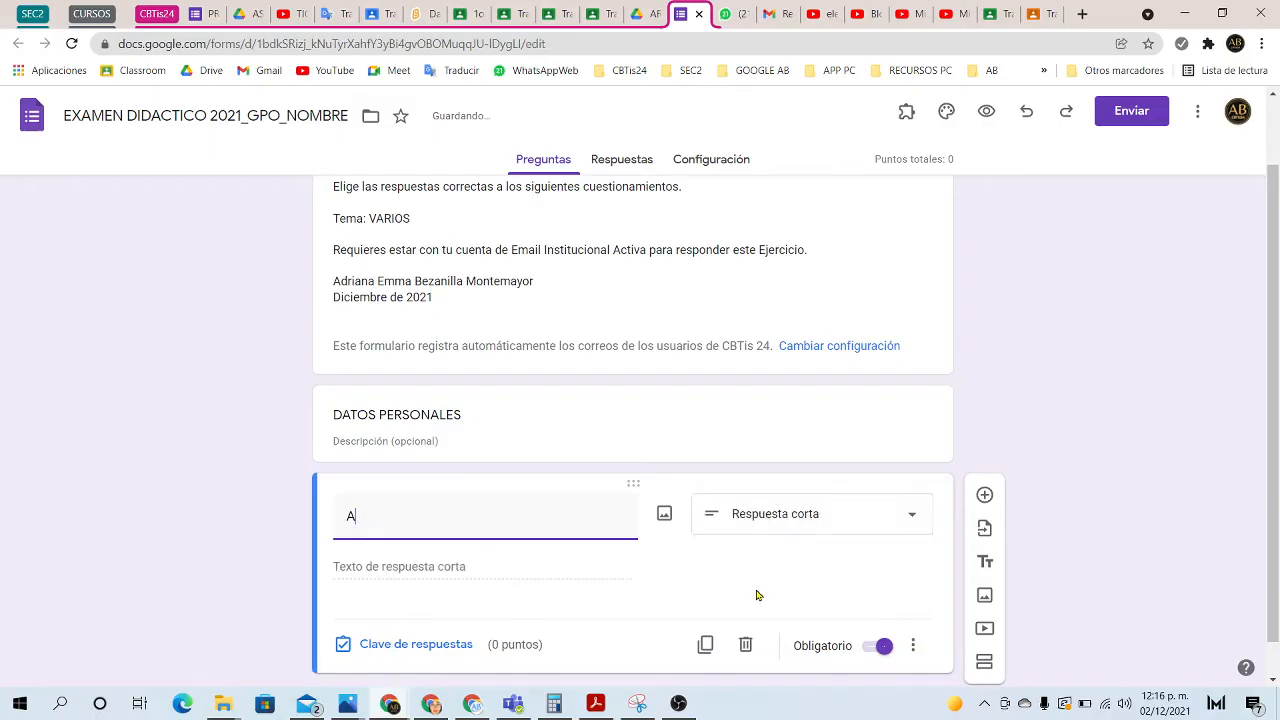
{"action": "type", "text": "pellido paterno"}
{"action": "left_click", "coordinate": [405, 517]}
{"action": "key", "text": "BackSpace"}
{"action": "type", "text": "P"}
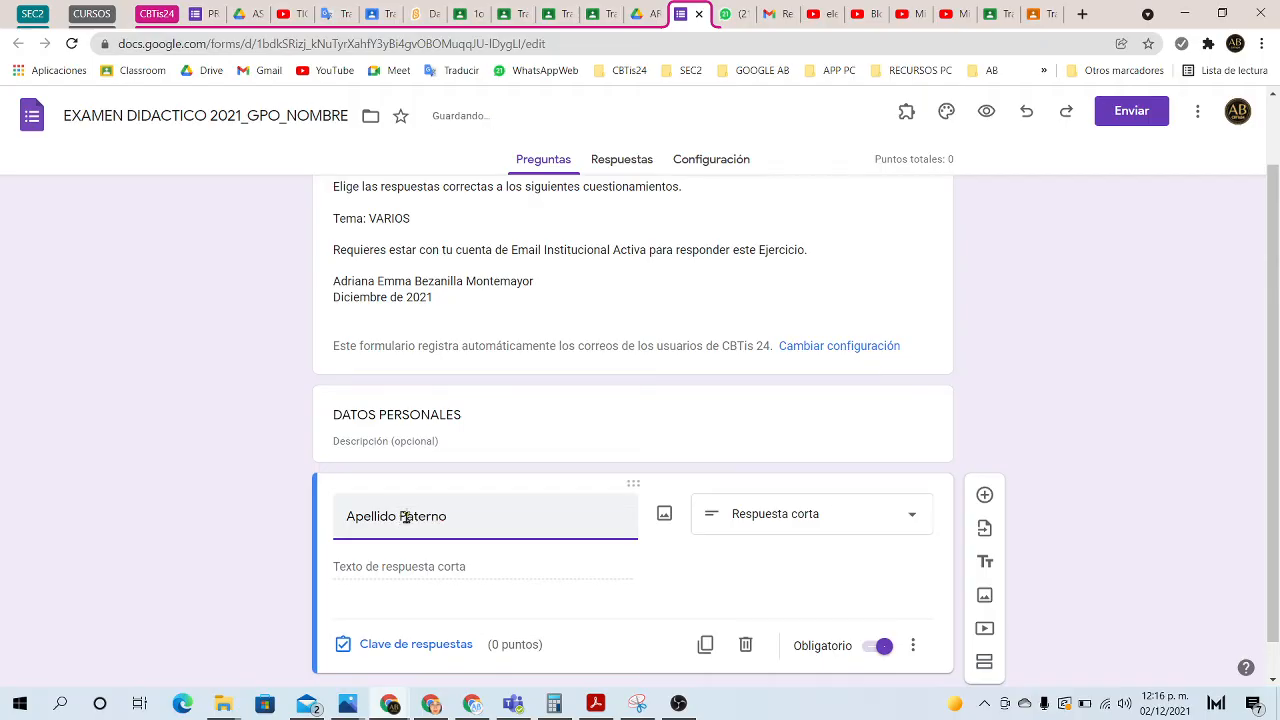
{"action": "left_click_drag", "start_coordinate": [450, 519], "coordinate": [317, 523]}
{"action": "key", "text": "BackSpace"}
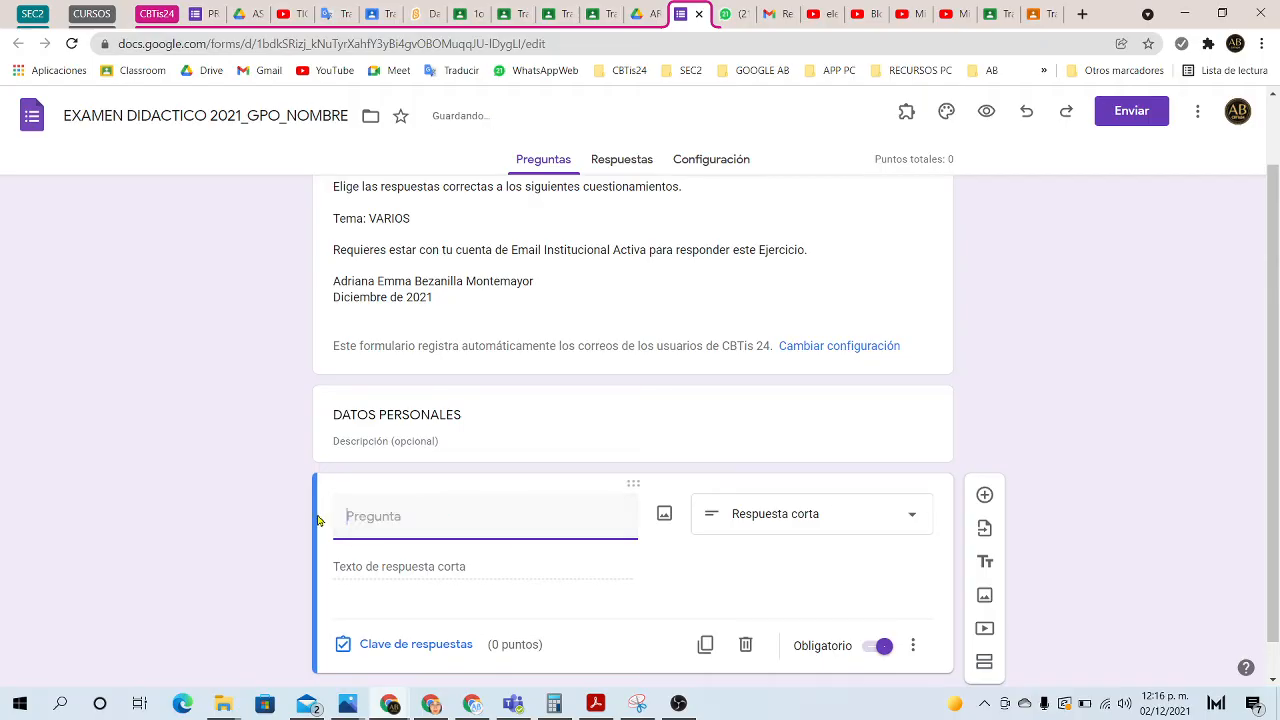
Step: Title the question below "DATOS PERSONALES" "Grupo:" and set its type to Desplegable
{"action": "type", "text": "Grupo:"}
{"action": "left_click", "coordinate": [906, 516]}
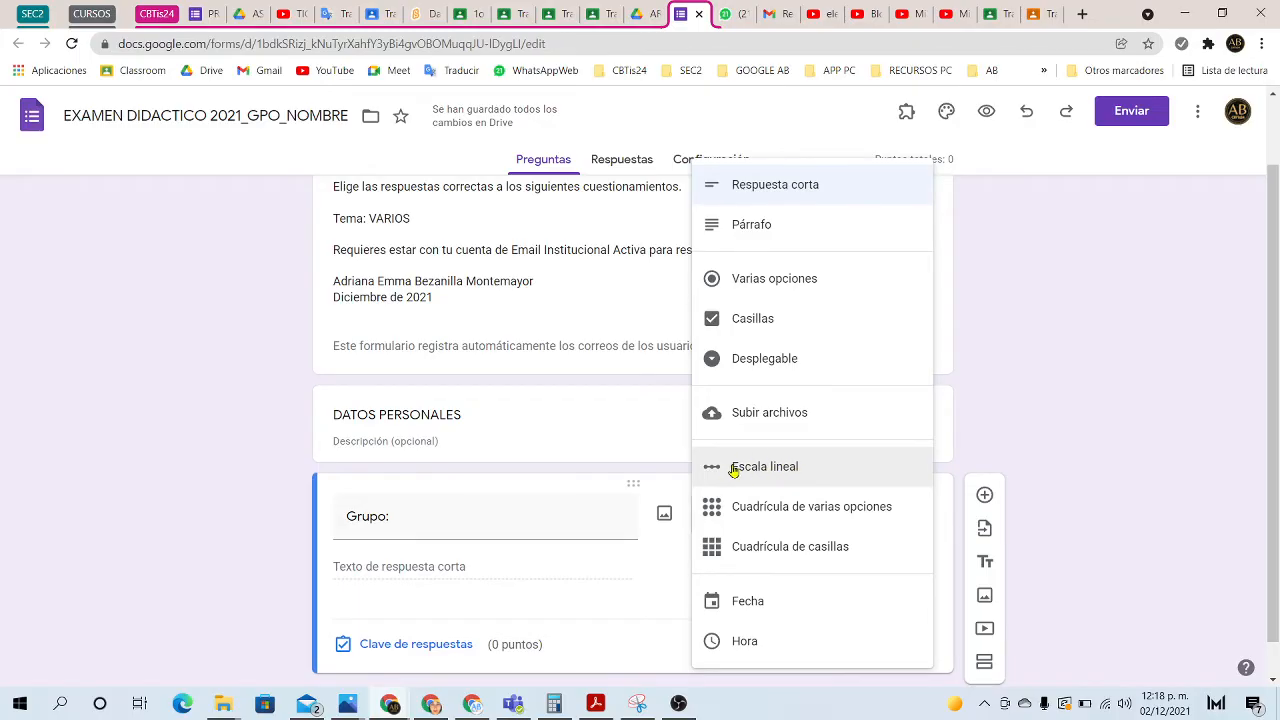
{"action": "scroll", "coordinate": [744, 475], "scroll_direction": "down", "scroll_amount": 1}
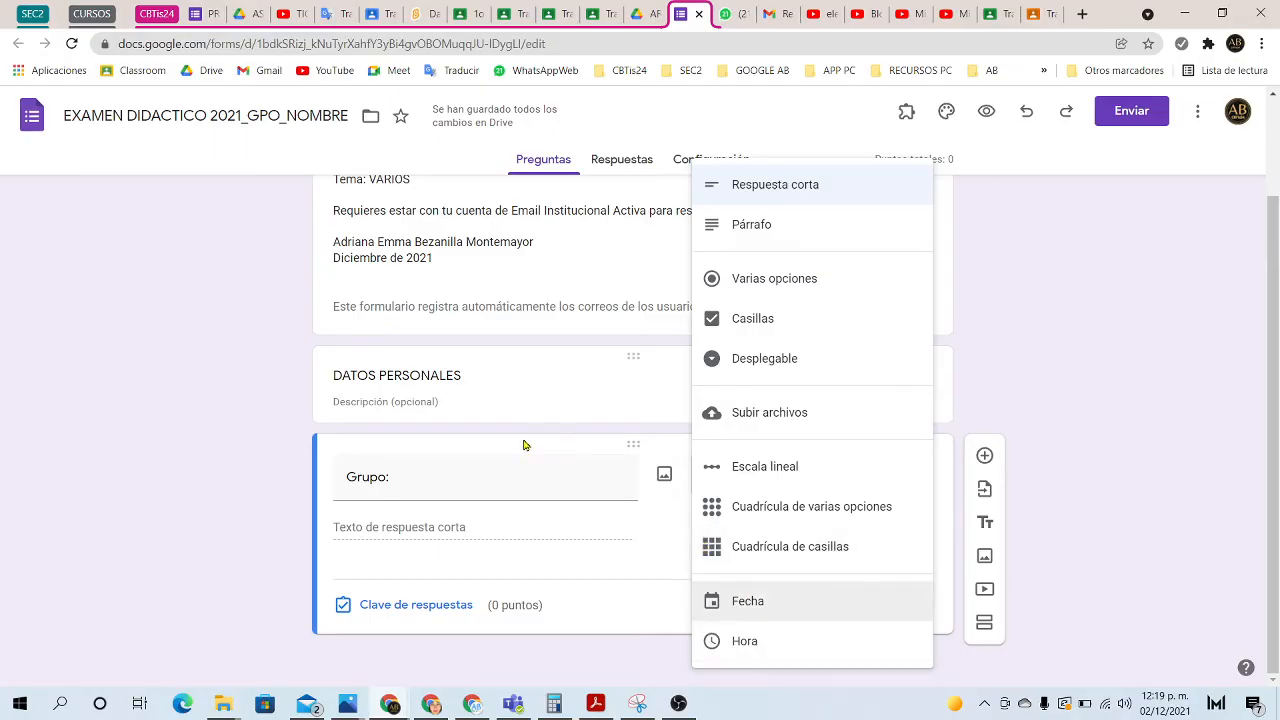
{"action": "left_click", "coordinate": [425, 487]}
{"action": "left_click", "coordinate": [405, 478]}
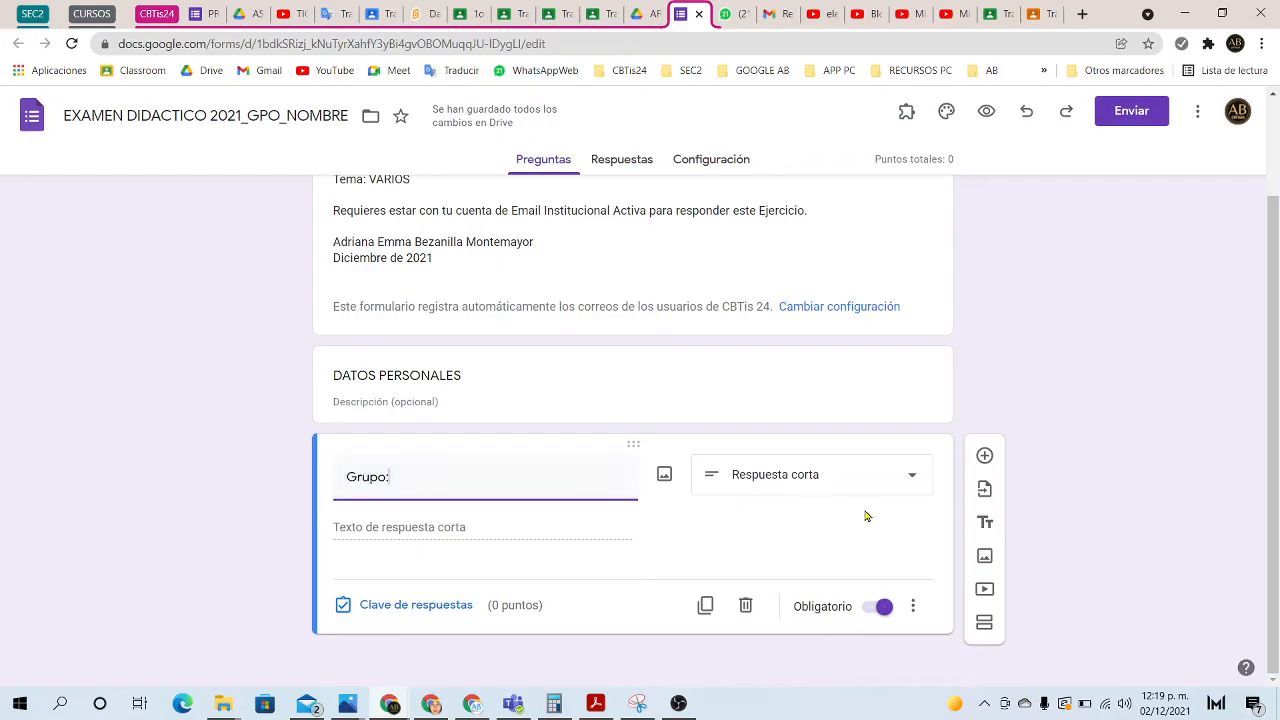
{"action": "left_click", "coordinate": [731, 485]}
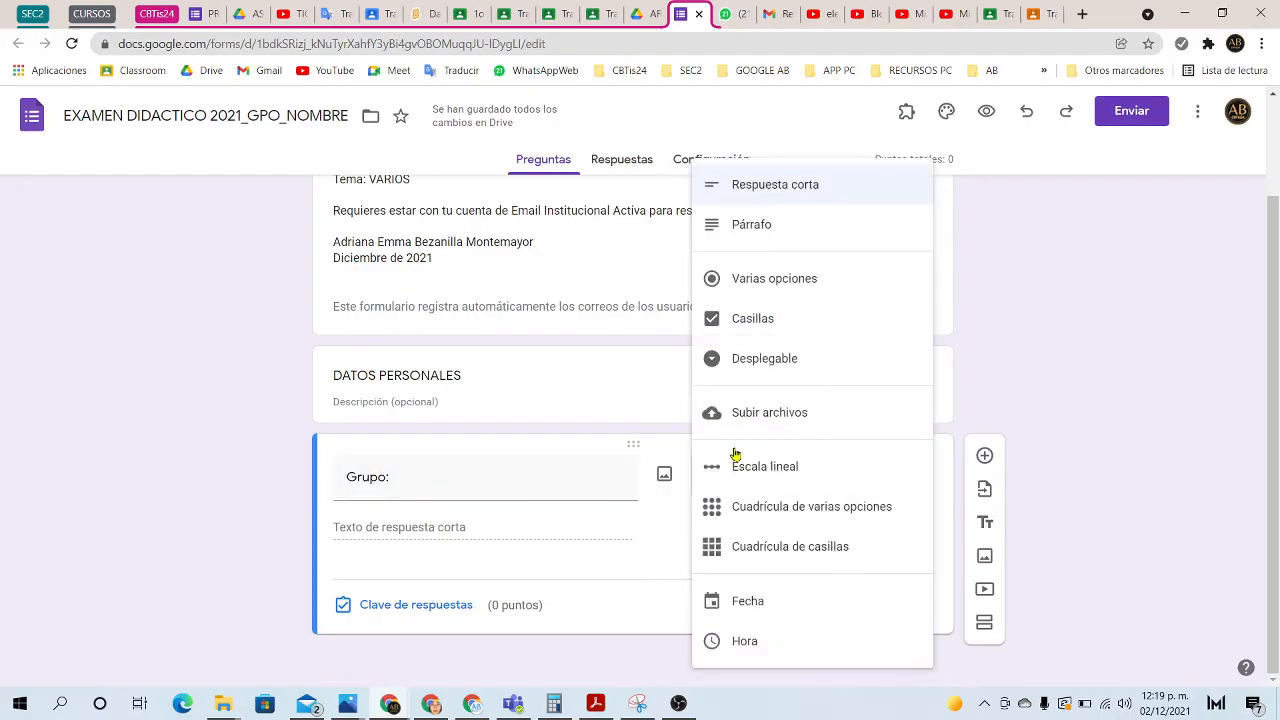
{"action": "left_click", "coordinate": [727, 364]}
Step: Enter 1oB, 1oC, 1oD, 1oII and 1oKK as the five answer options of the "Grupo:" question
{"action": "left_click", "coordinate": [565, 535]}
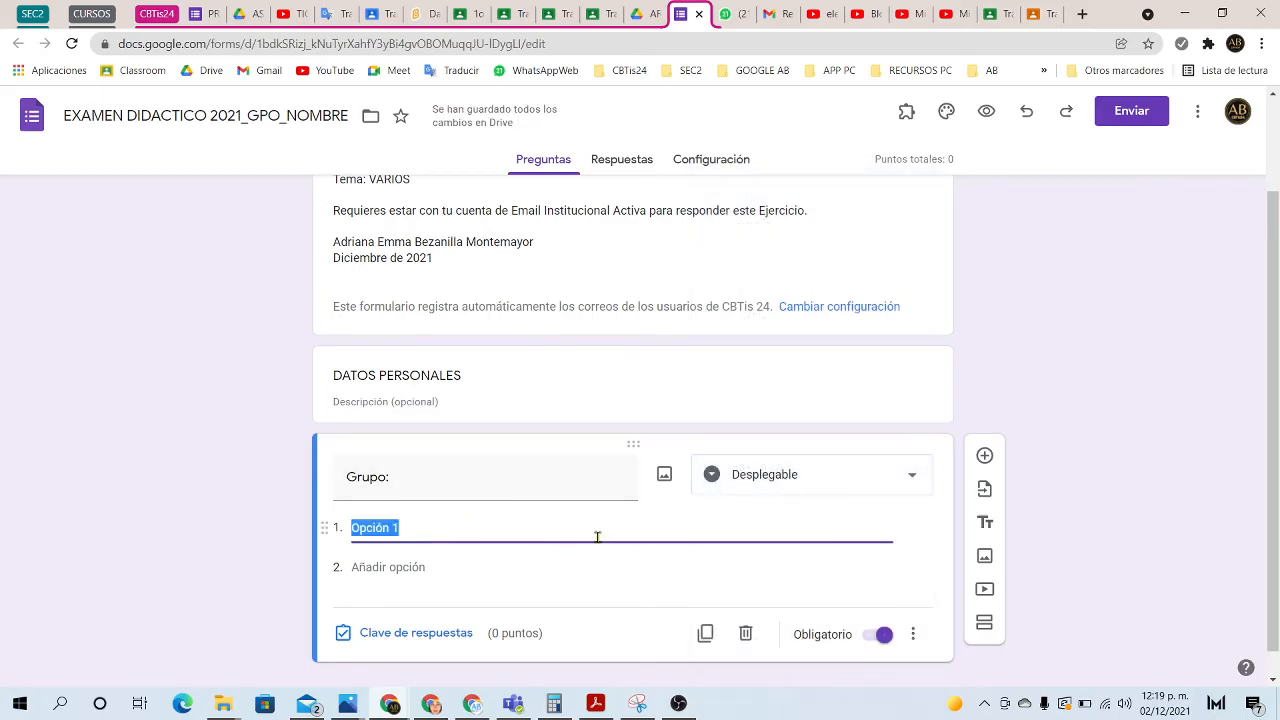
{"action": "type", "text": "1oB"}
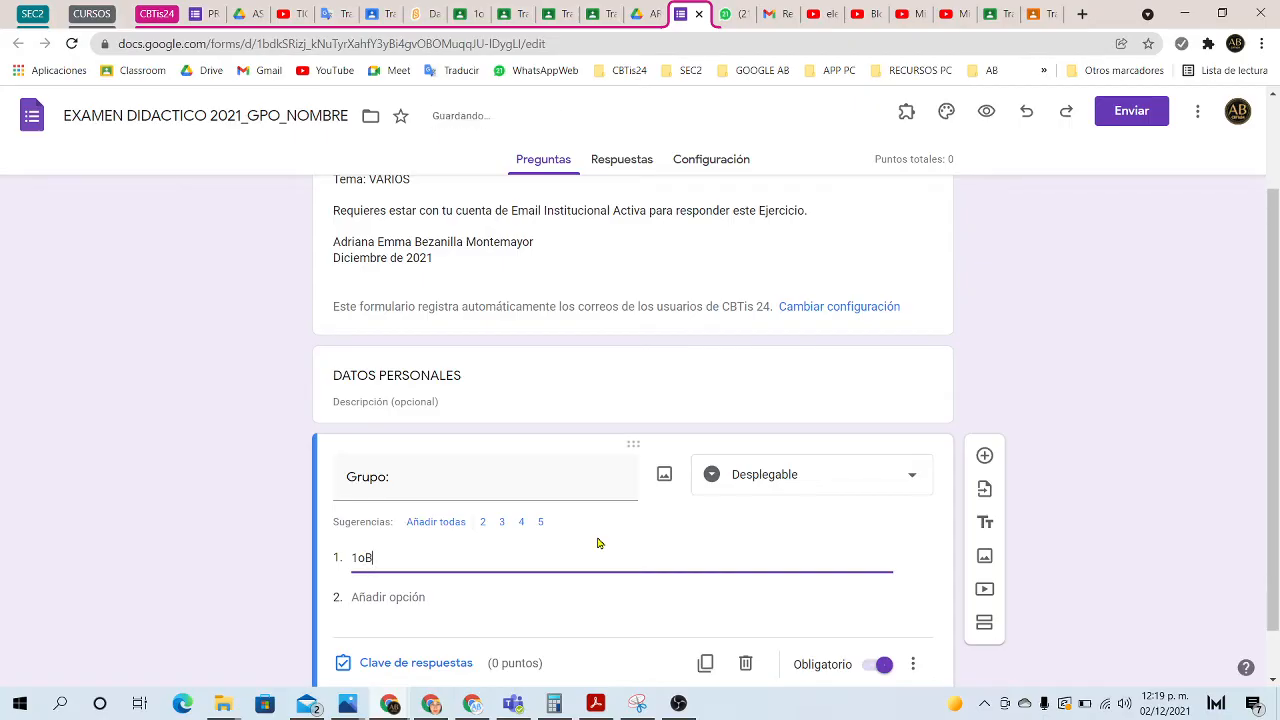
{"action": "key", "text": "Return"}
{"action": "type", "text": "1"}
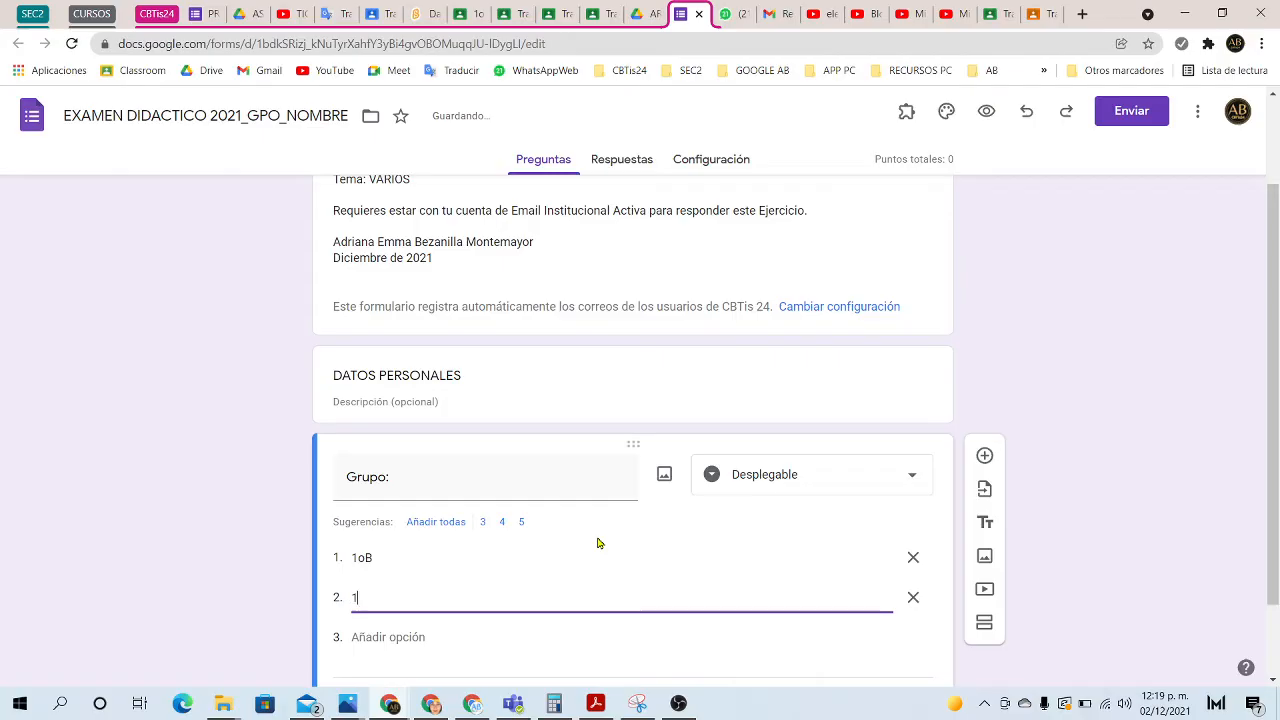
{"action": "type", "text": "oC"}
{"action": "key", "text": "Return"}
{"action": "type", "text": "1oD"}
{"action": "key", "text": "Return"}
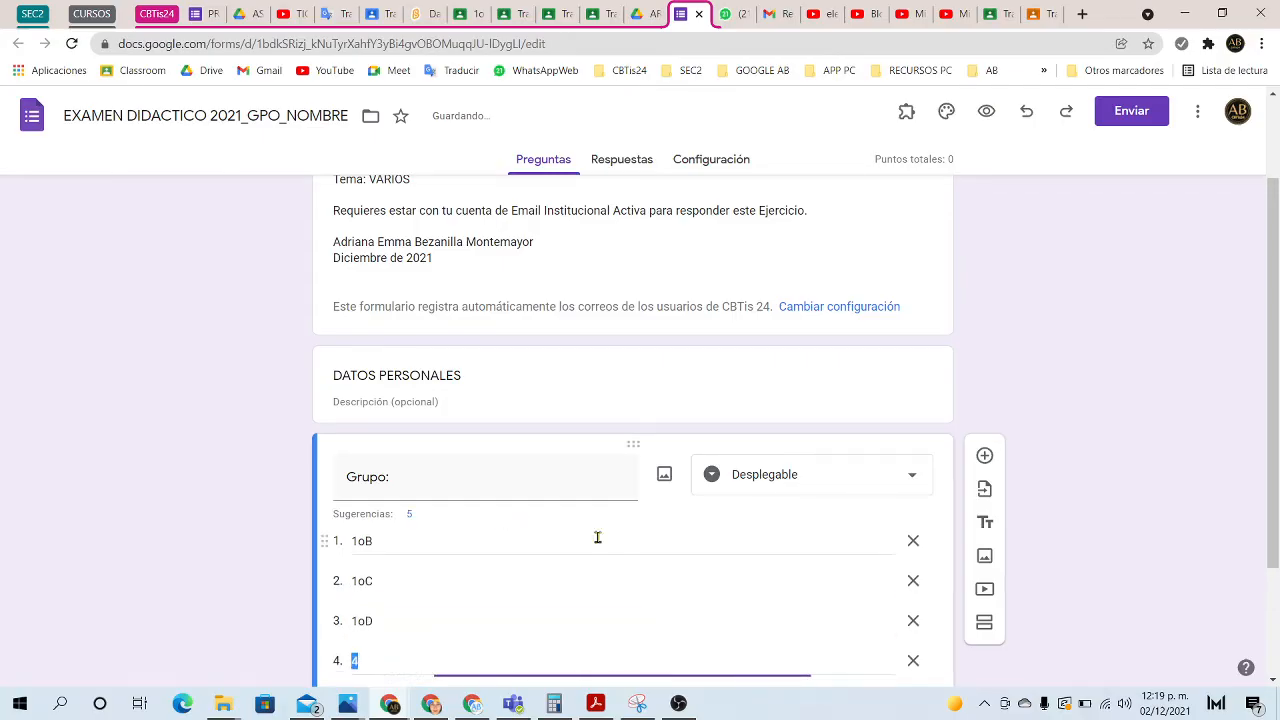
{"action": "type", "text": "1oH"}
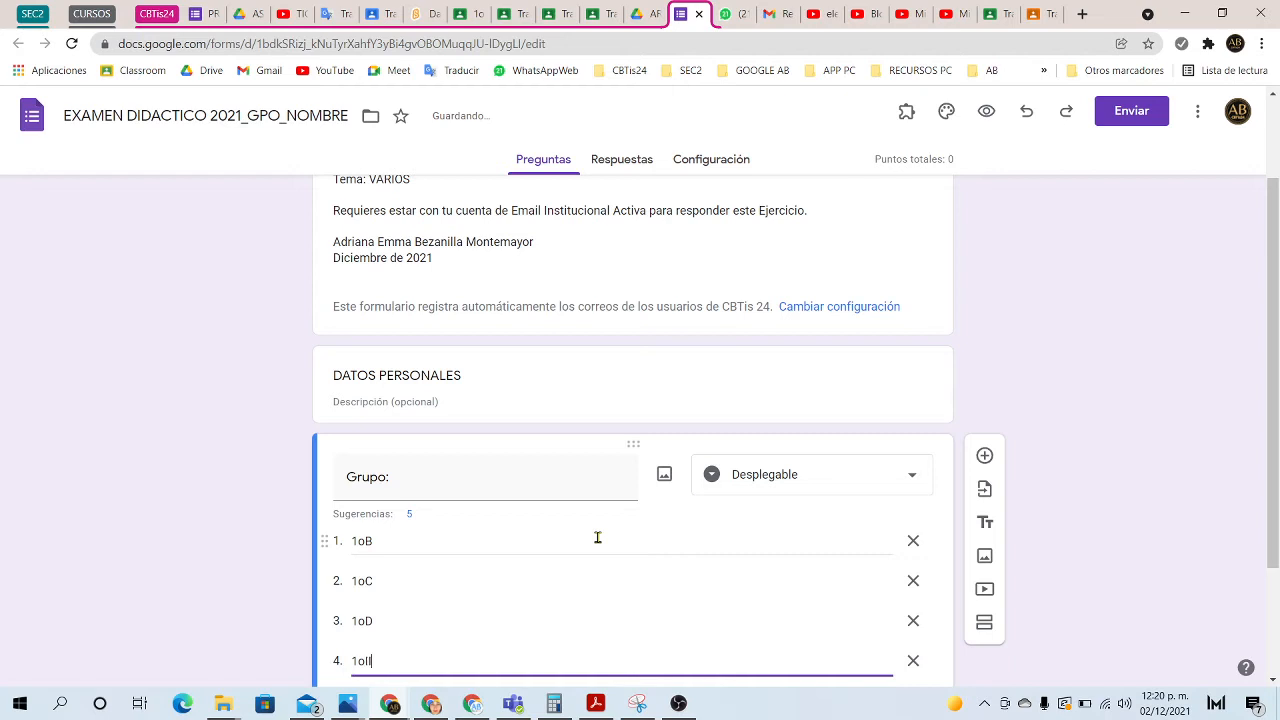
{"action": "key", "text": "Return"}
{"action": "type", "text": "1o"}
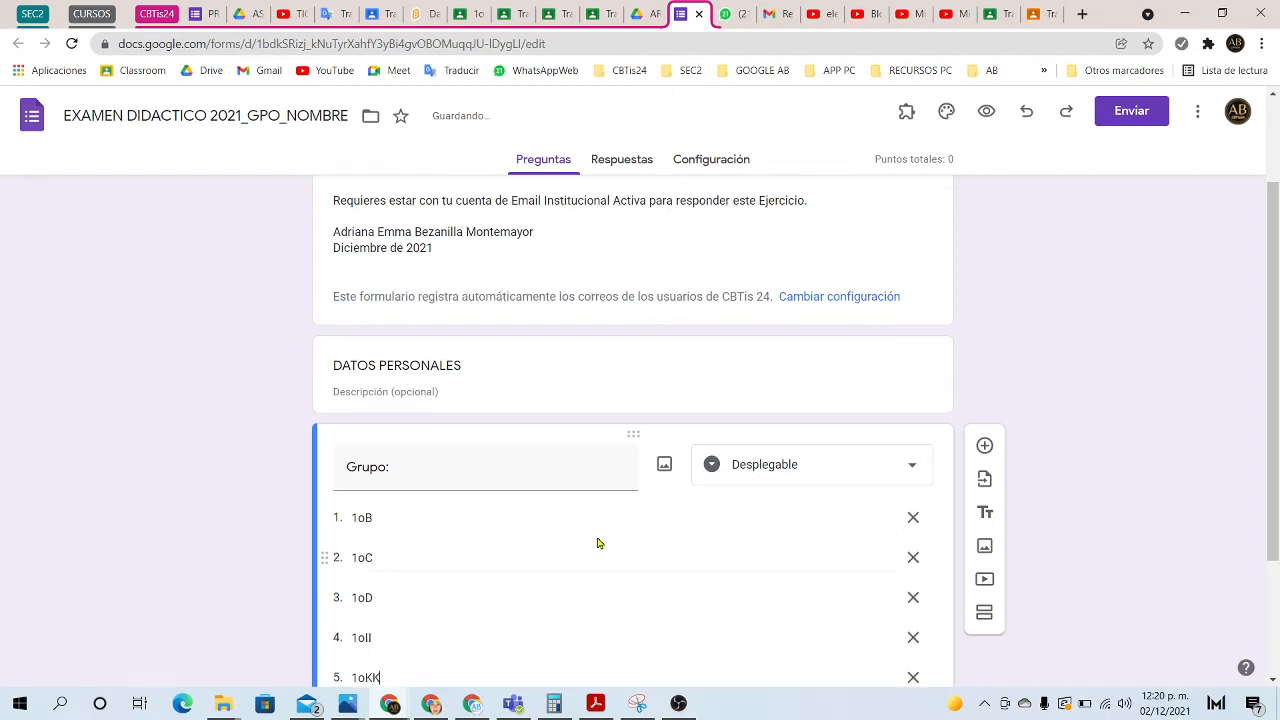
{"action": "type", "text": "KK"}
{"action": "scroll", "coordinate": [389, 534], "scroll_direction": "down", "scroll_amount": 2}
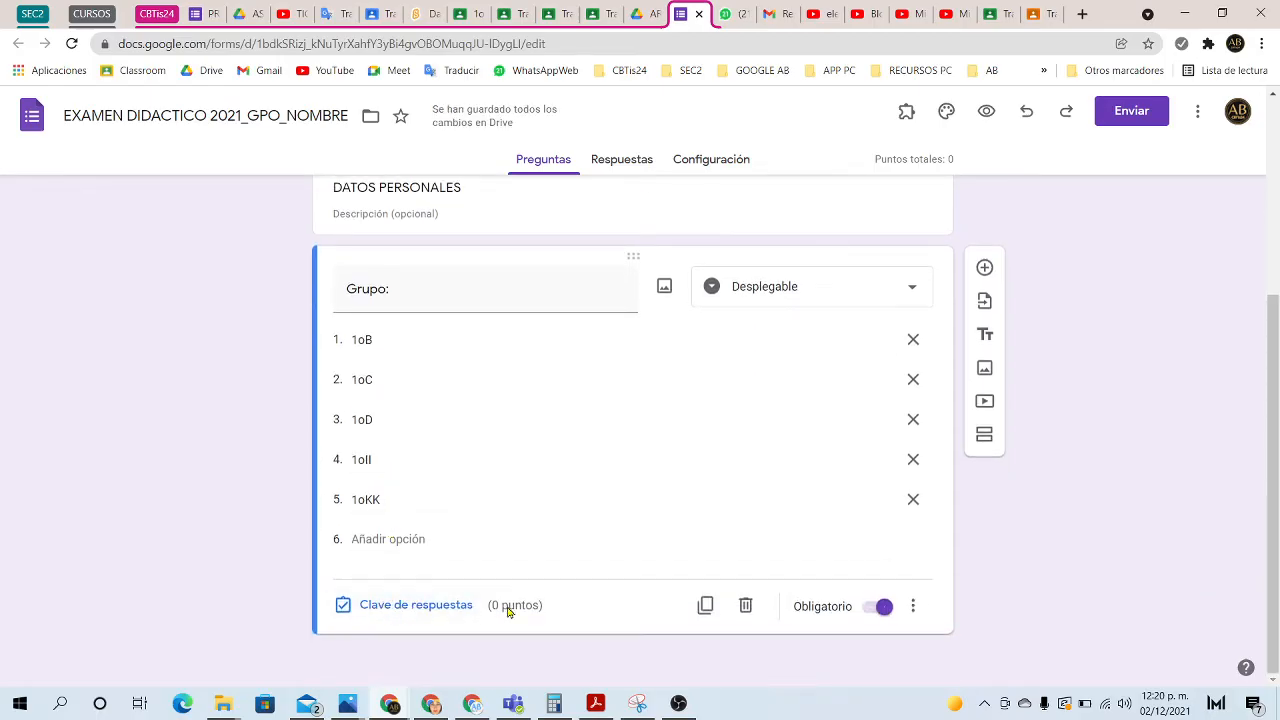
Step: Show the description of the "Grupo:" question and enter "Elige el grupo al que perteneces." there
{"action": "left_click", "coordinate": [913, 609]}
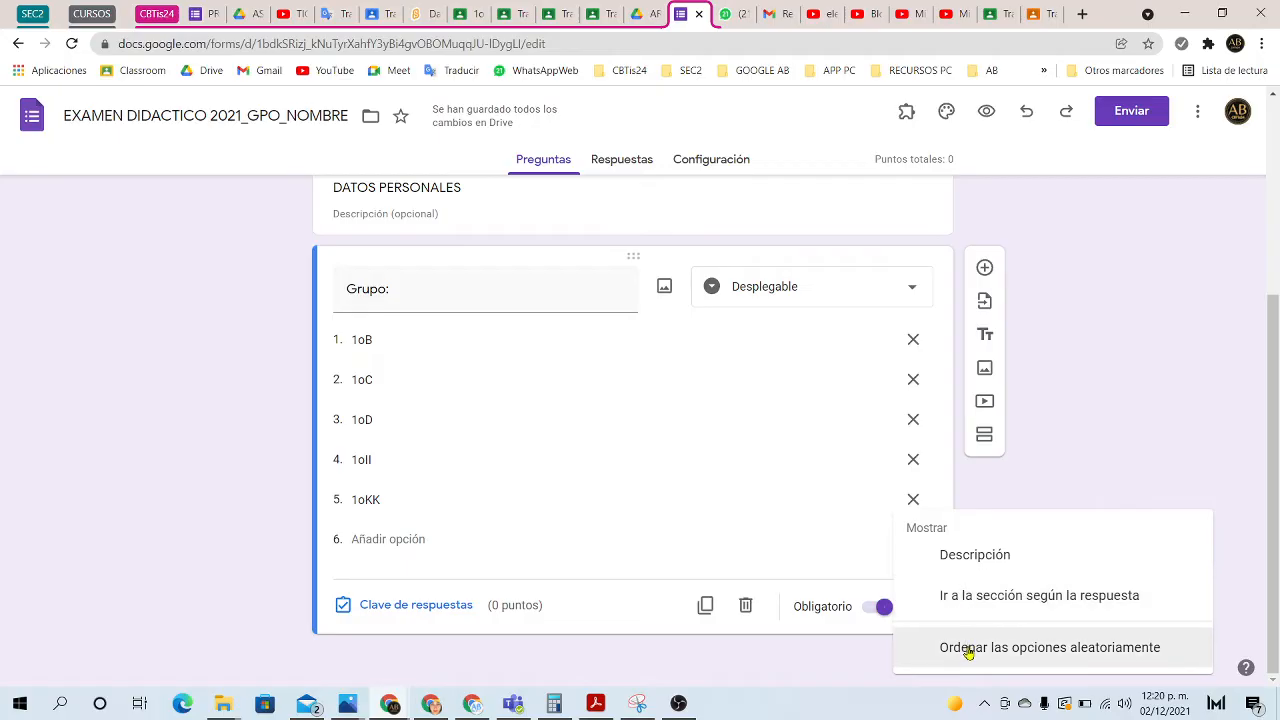
{"action": "left_click", "coordinate": [956, 556]}
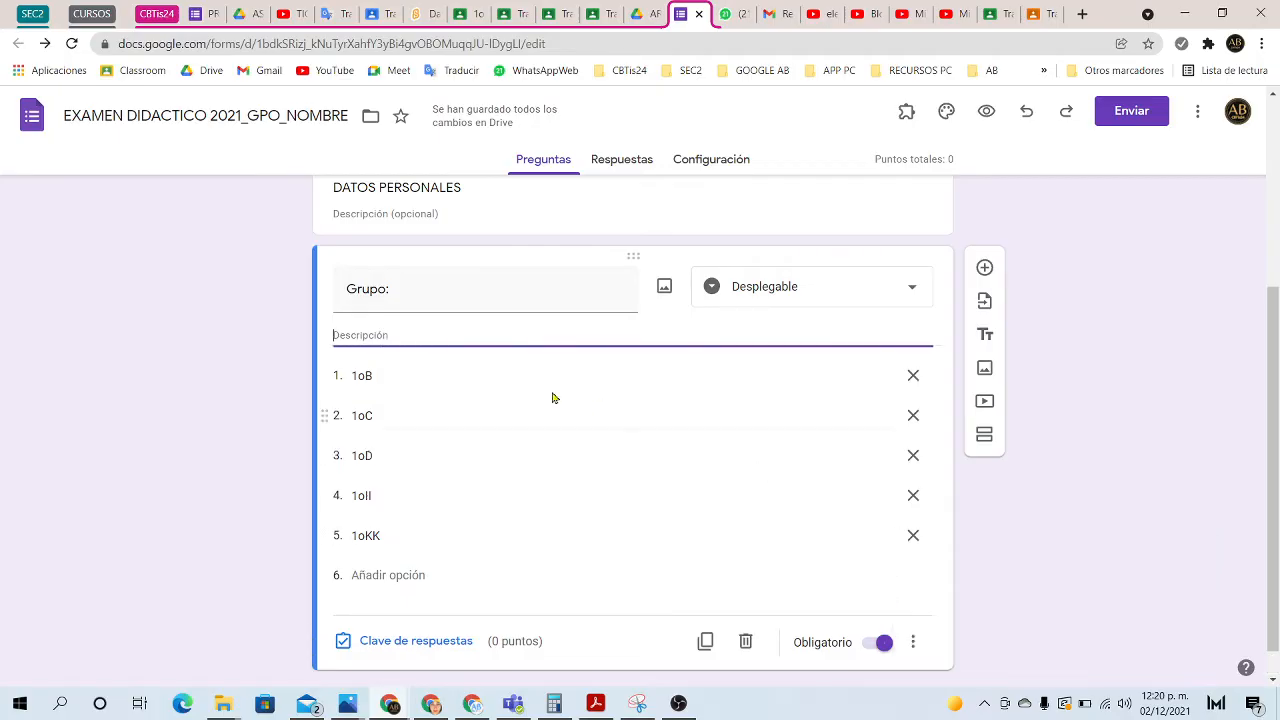
{"action": "type", "text": "E"}
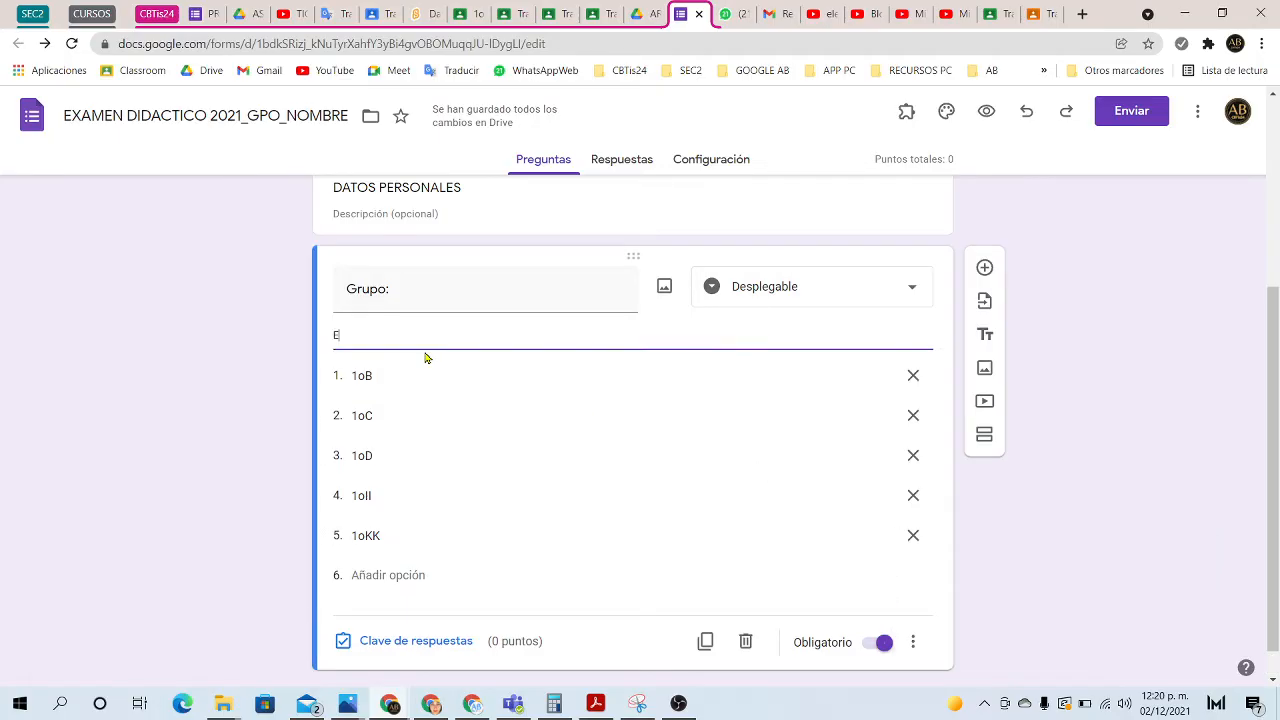
{"action": "type", "text": "lige"}
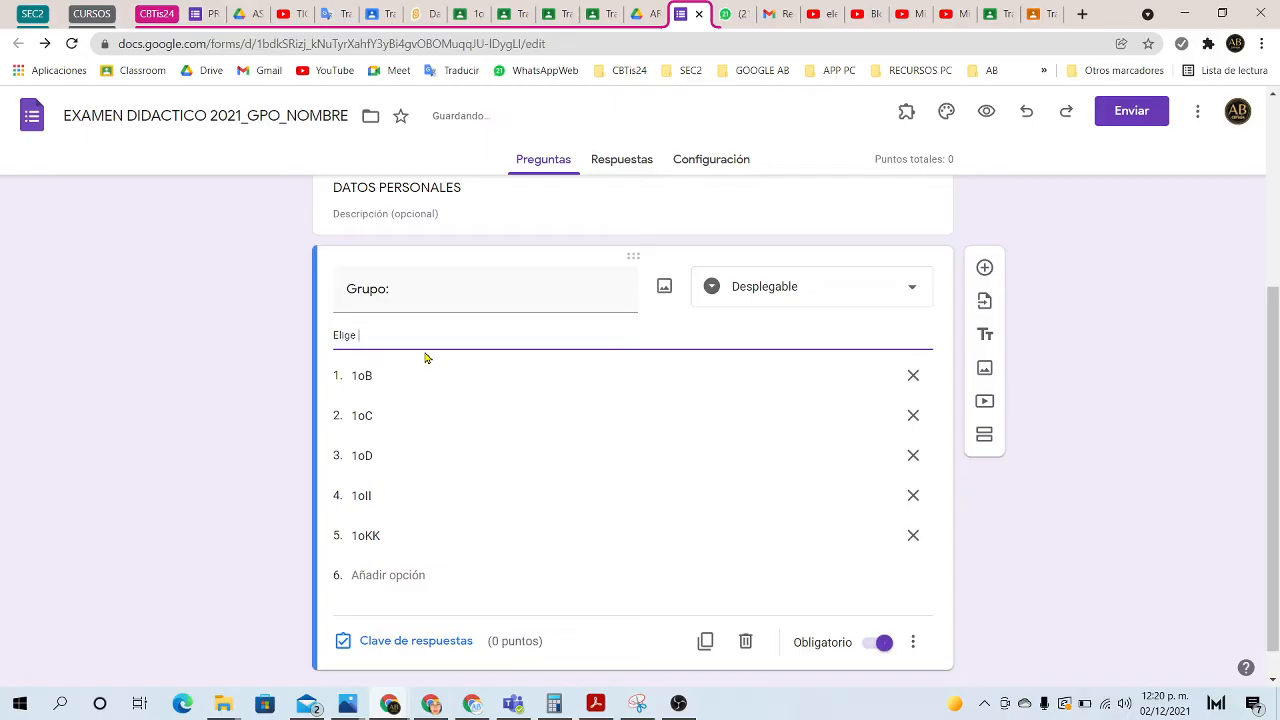
{"action": "type", "text": " tu grupo"}
{"action": "key", "text": "BackSpace"}
{"action": "key", "text": "BackSpace"}
{"action": "key", "text": "BackSpace"}
{"action": "key", "text": "BackSpace"}
{"action": "type", "text": "que"}
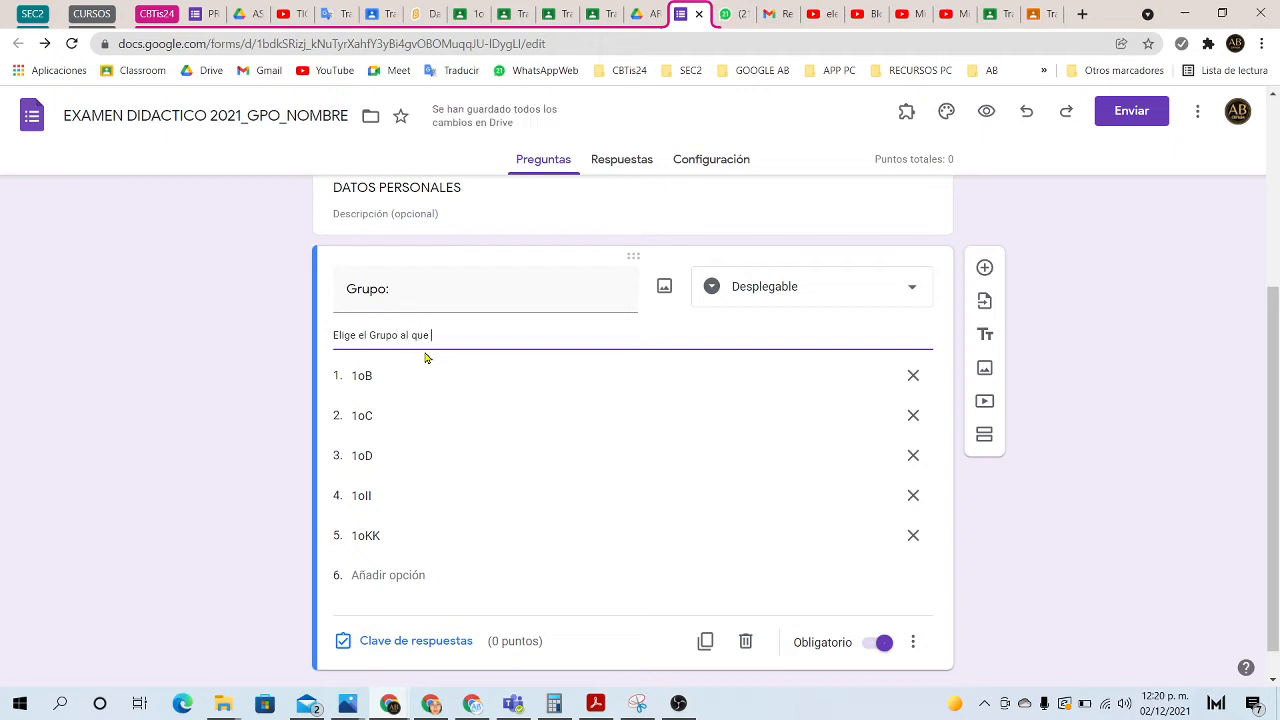
{"action": "type", "text": " perteneces."}
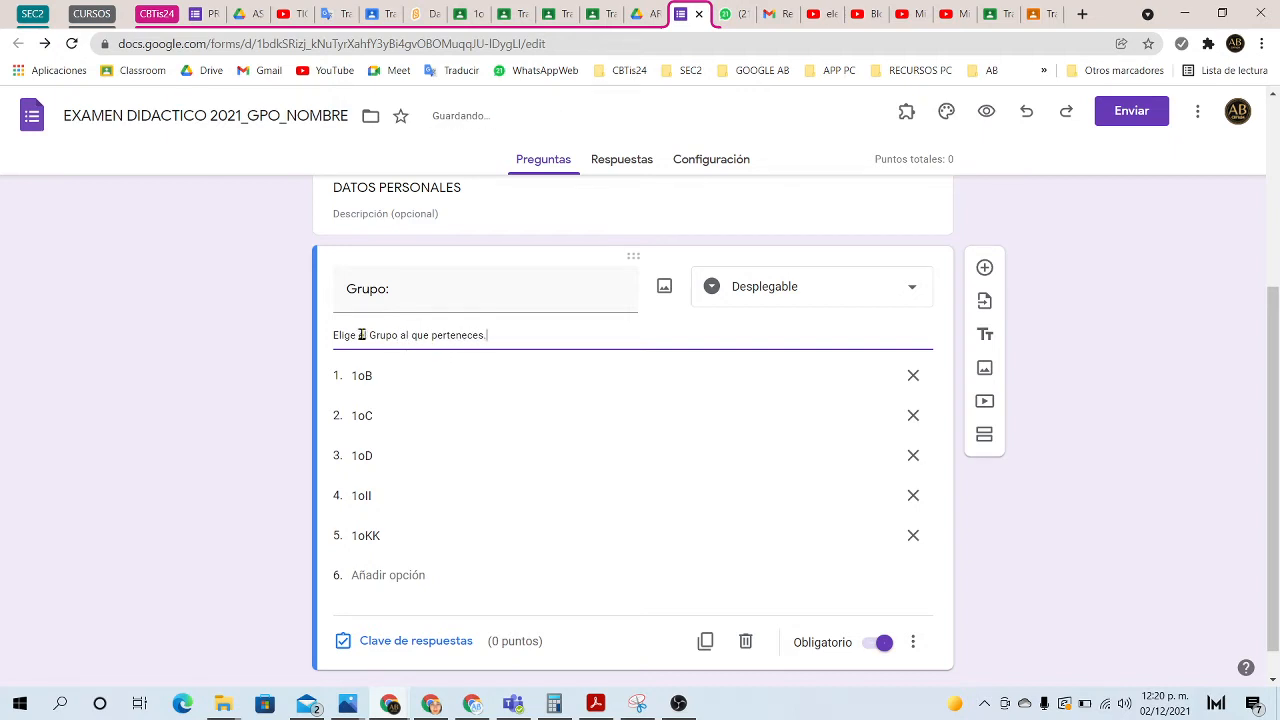
{"action": "left_click_drag", "start_coordinate": [368, 336], "coordinate": [376, 336]}
{"action": "type", "text": "g"}
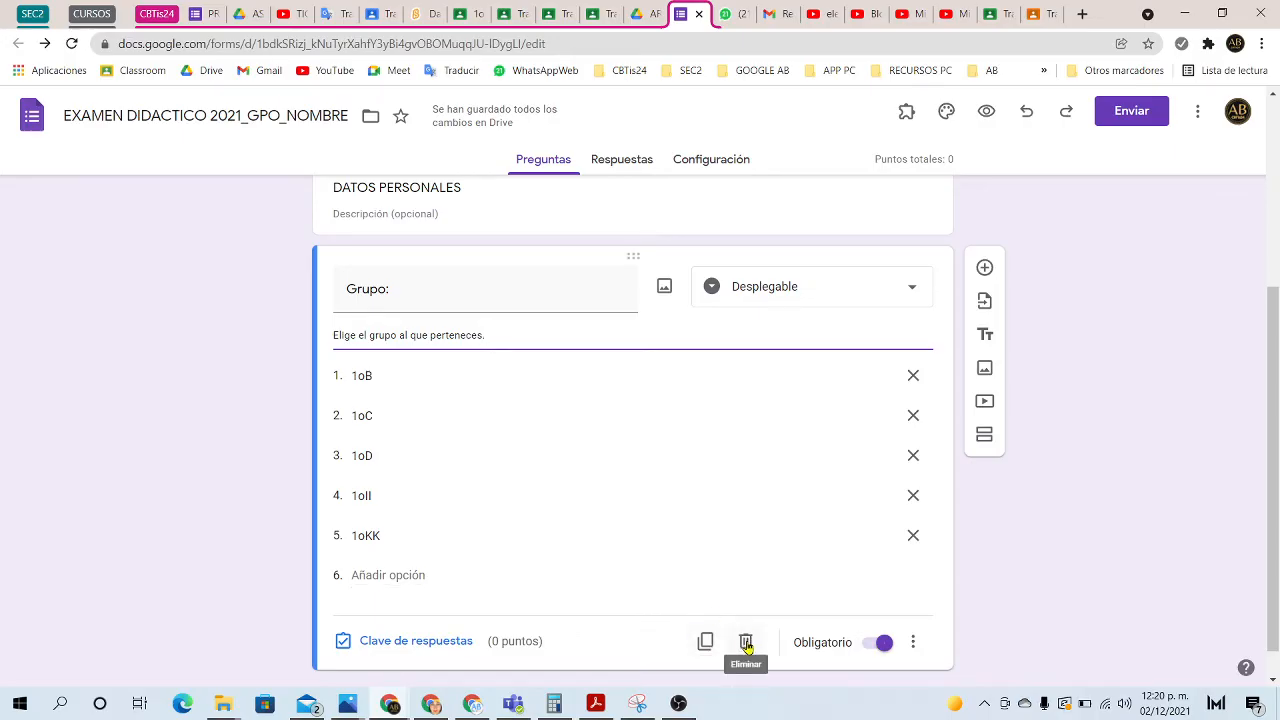
Step: Add a question below "Grupo:", set its type to Respuesta corta and title it "Apellido Paterno:"
{"action": "left_click", "coordinate": [986, 268]}
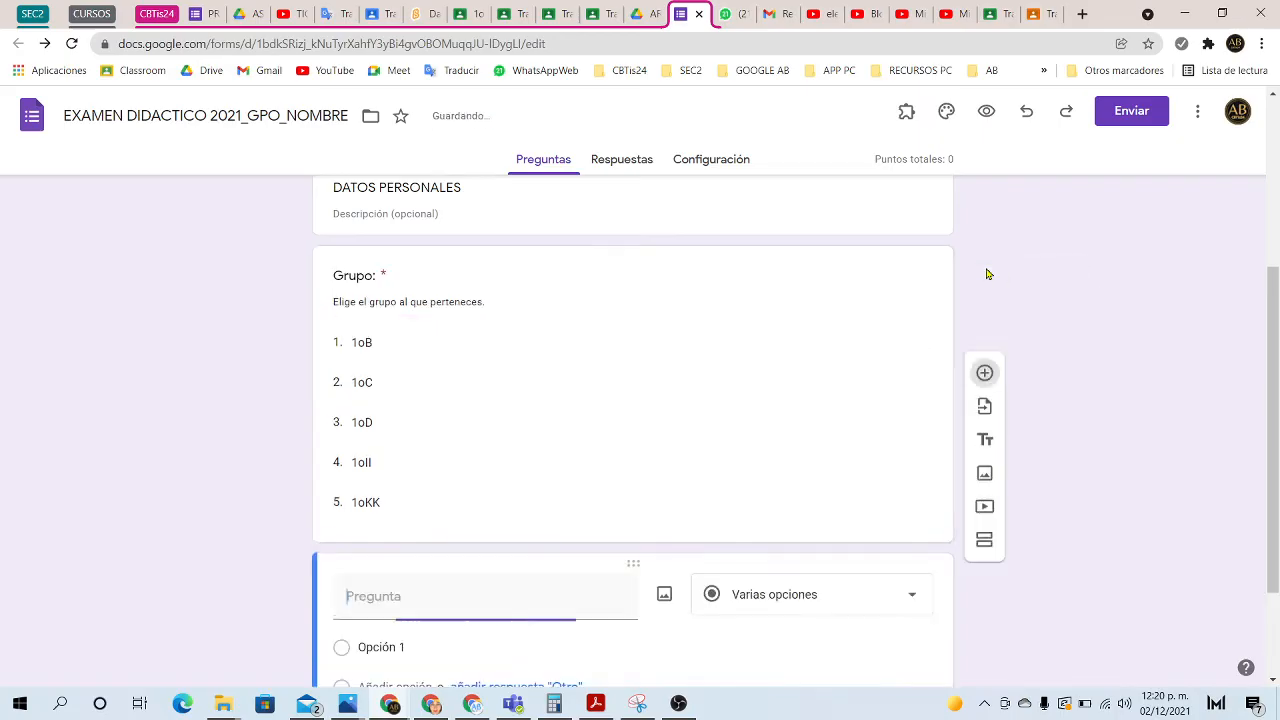
{"action": "scroll", "coordinate": [435, 627], "scroll_direction": "down", "scroll_amount": 2}
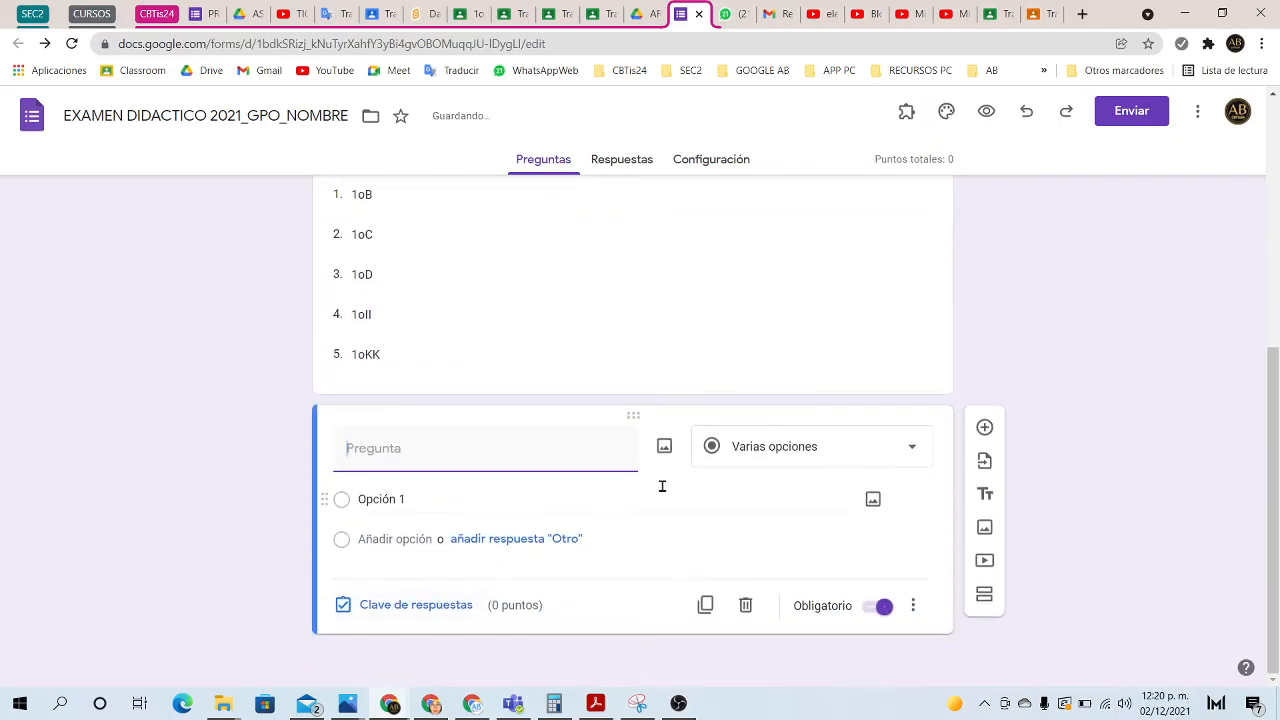
{"action": "left_click", "coordinate": [760, 448]}
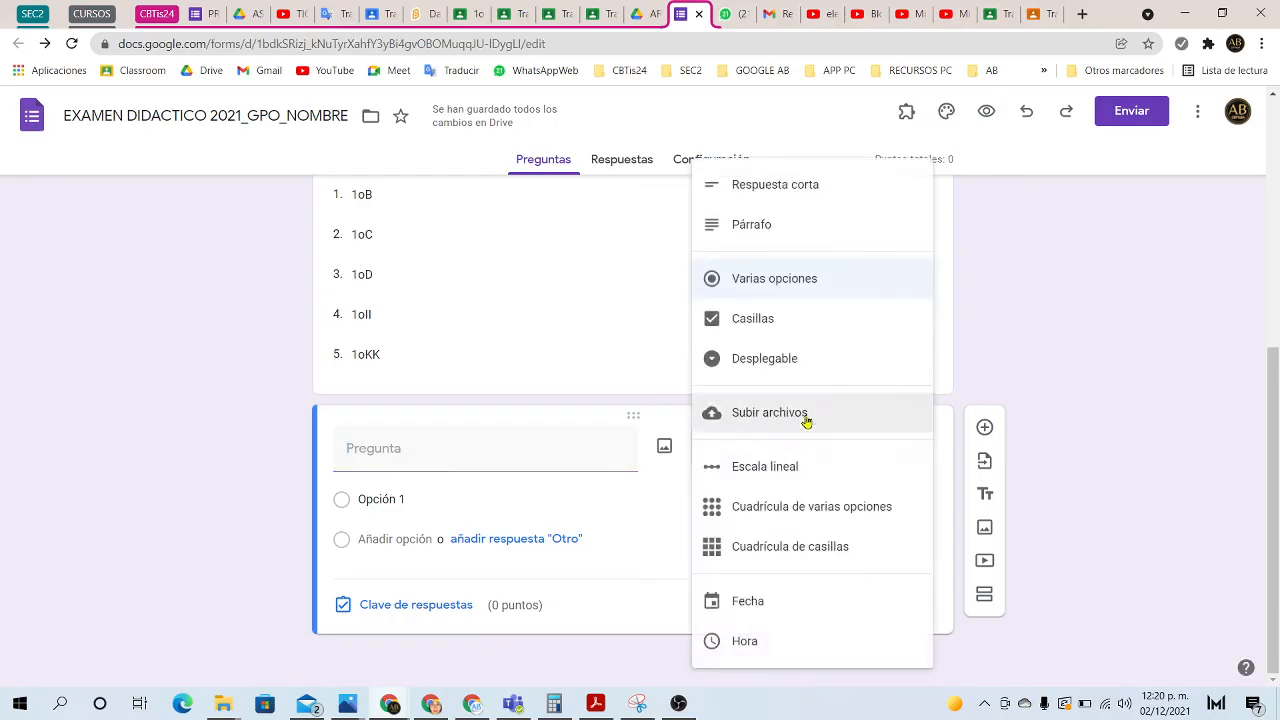
{"action": "left_click", "coordinate": [763, 190]}
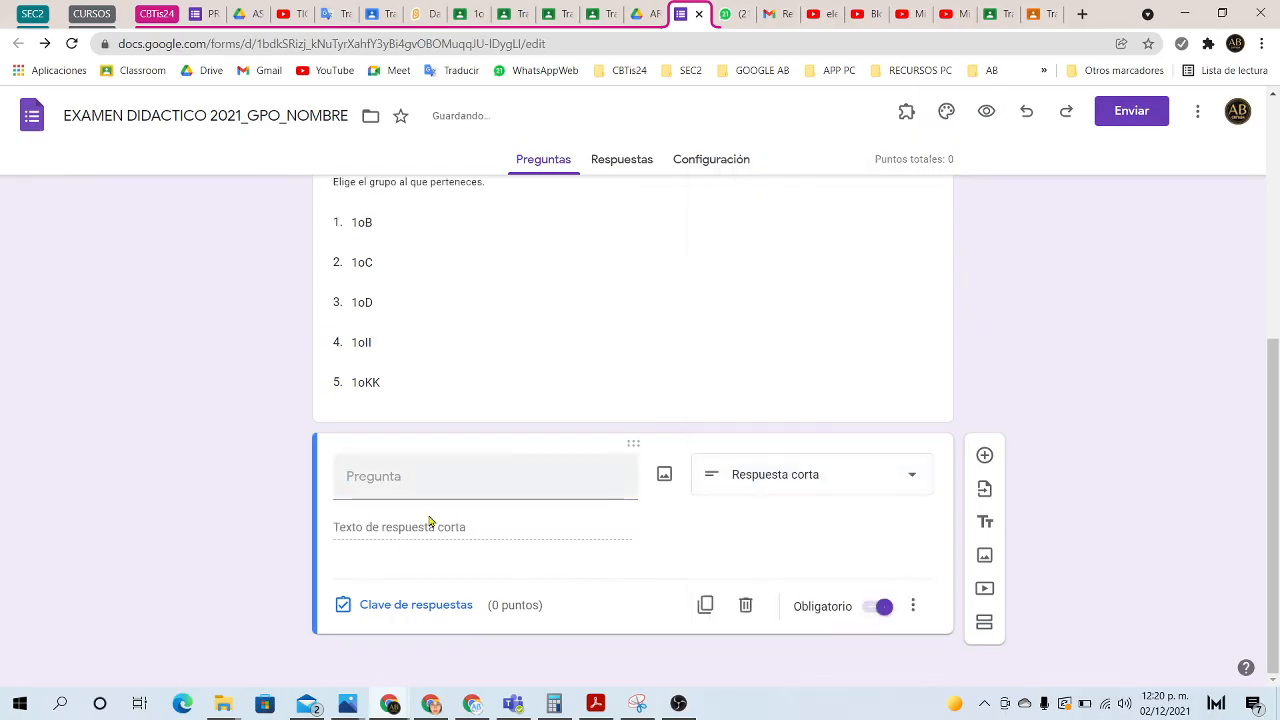
{"action": "left_click", "coordinate": [395, 481]}
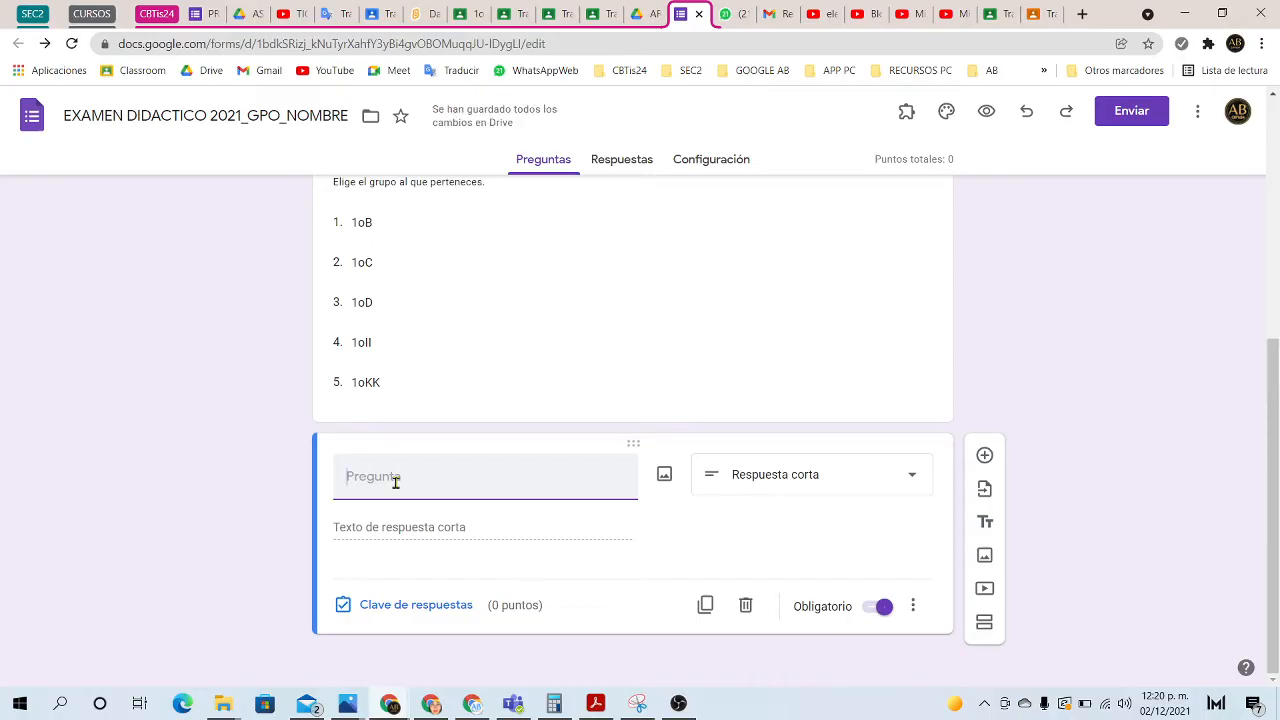
{"action": "type", "text": "Apellido Paterno"}
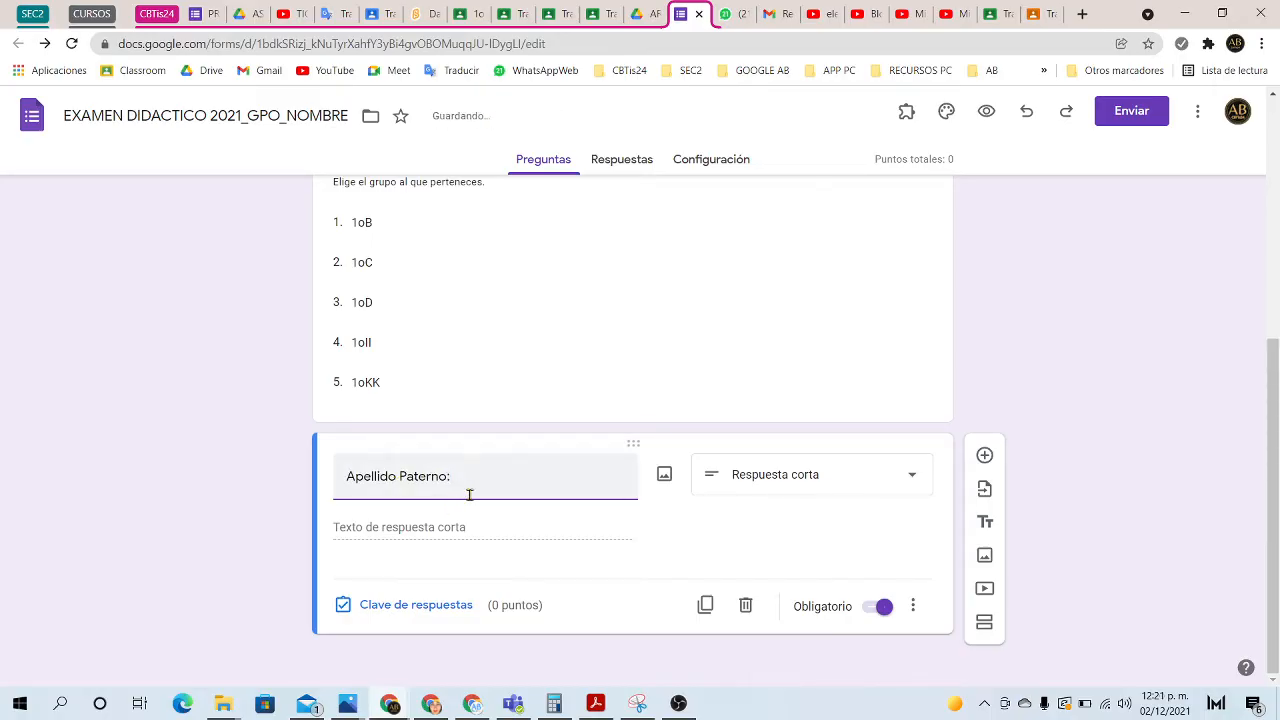
Step: Show the description of the "Apellido Paterno:" question and enter "Por favor, escribe con Mayúsculas y sin acentos." there
{"action": "left_click", "coordinate": [913, 609]}
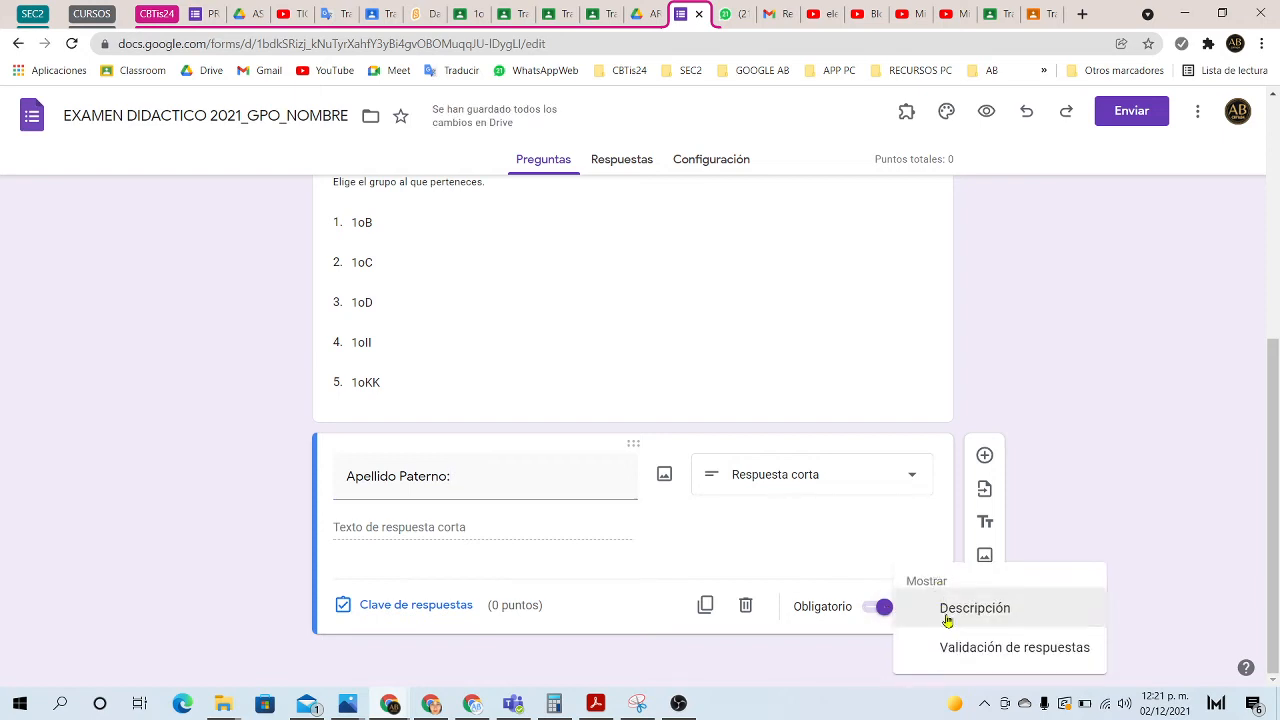
{"action": "left_click", "coordinate": [946, 614]}
{"action": "type", "text": "Por favor, escribe con"}
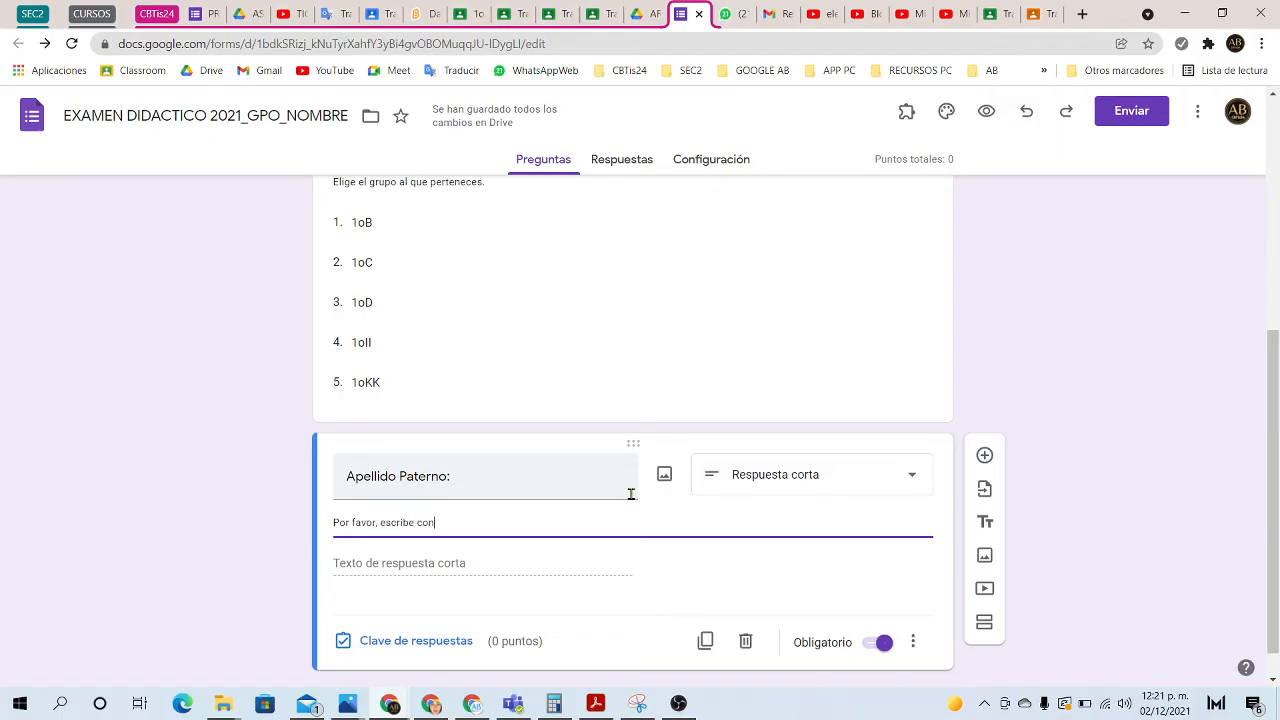
{"action": "type", "text": "Mayúsculas y sin acentos"}
{"action": "type", "text": "."}
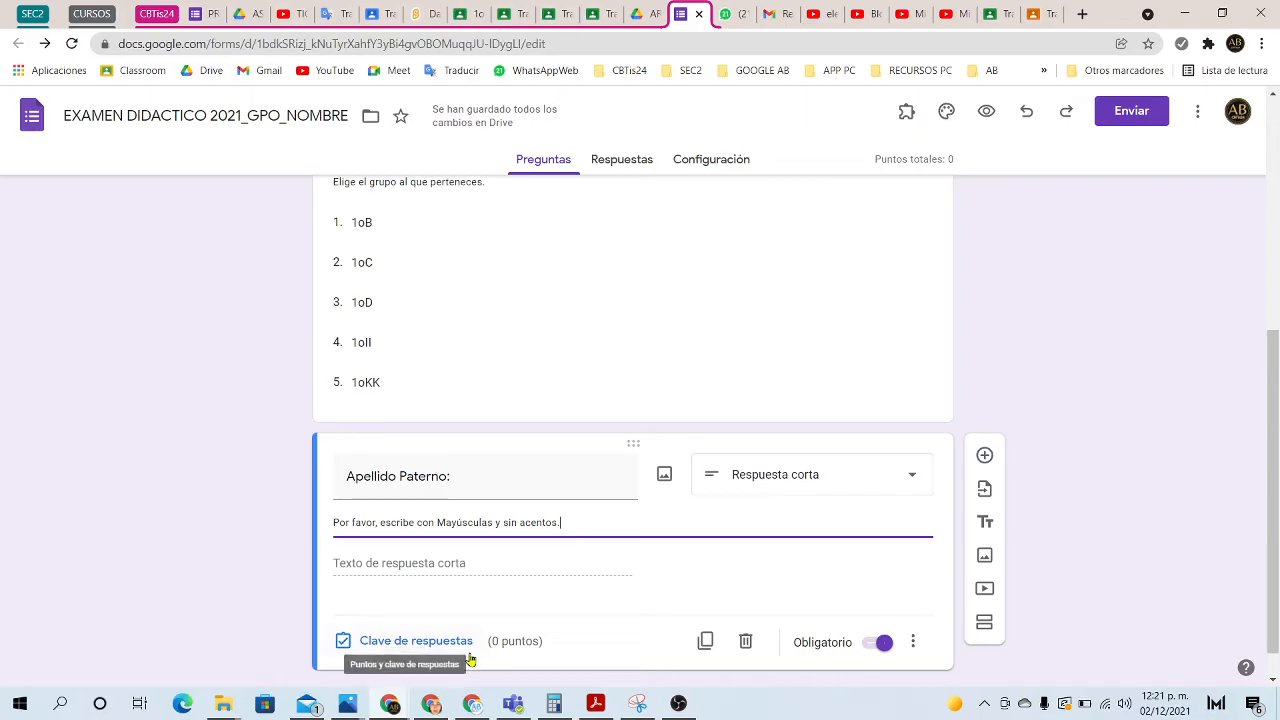
Step: Duplicate the "Apellido Paterno:" question and change the copy's title to "Apellido Materno:"
{"action": "left_click", "coordinate": [705, 641]}
{"action": "left_click", "coordinate": [405, 630]}
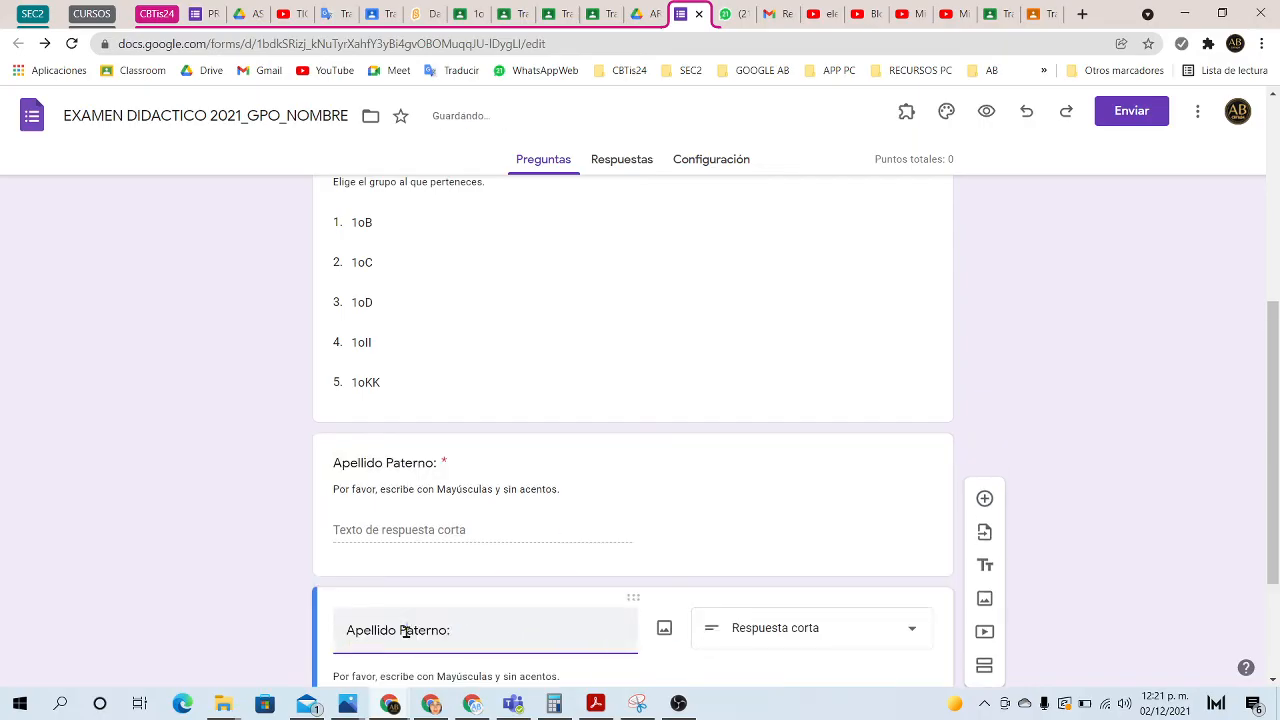
{"action": "key", "text": "BackSpace"}
{"action": "type", "text": "M"}
{"action": "scroll", "coordinate": [480, 560], "scroll_direction": "down", "scroll_amount": 2}
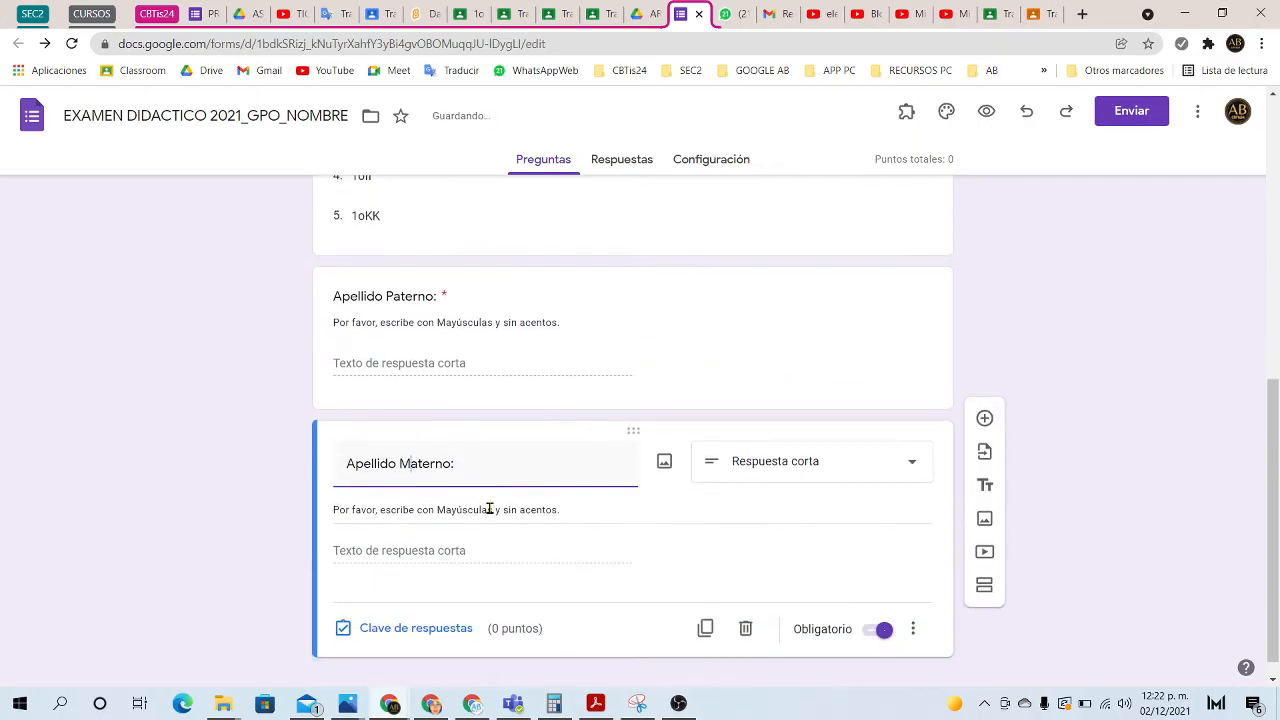
Step: Duplicate the "Apellido Materno:" question and retitle the copy "Nombre(s):"
{"action": "left_click", "coordinate": [705, 630]}
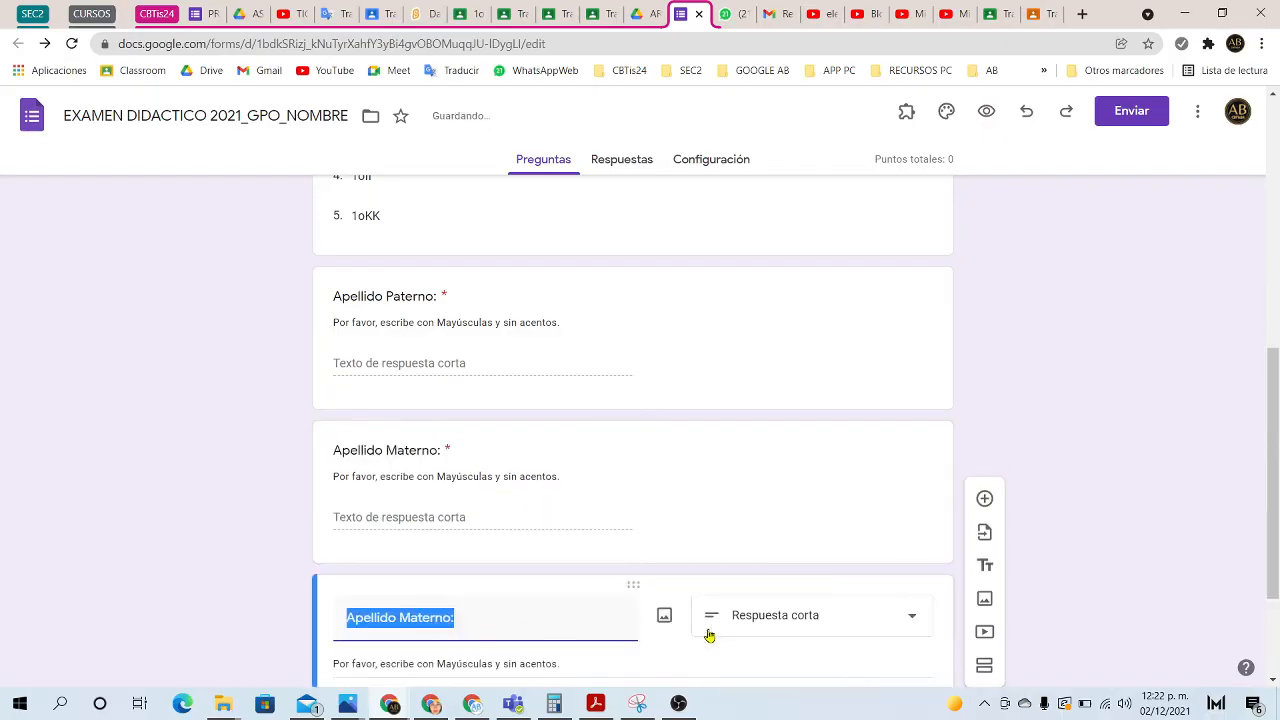
{"action": "left_click", "coordinate": [451, 441]}
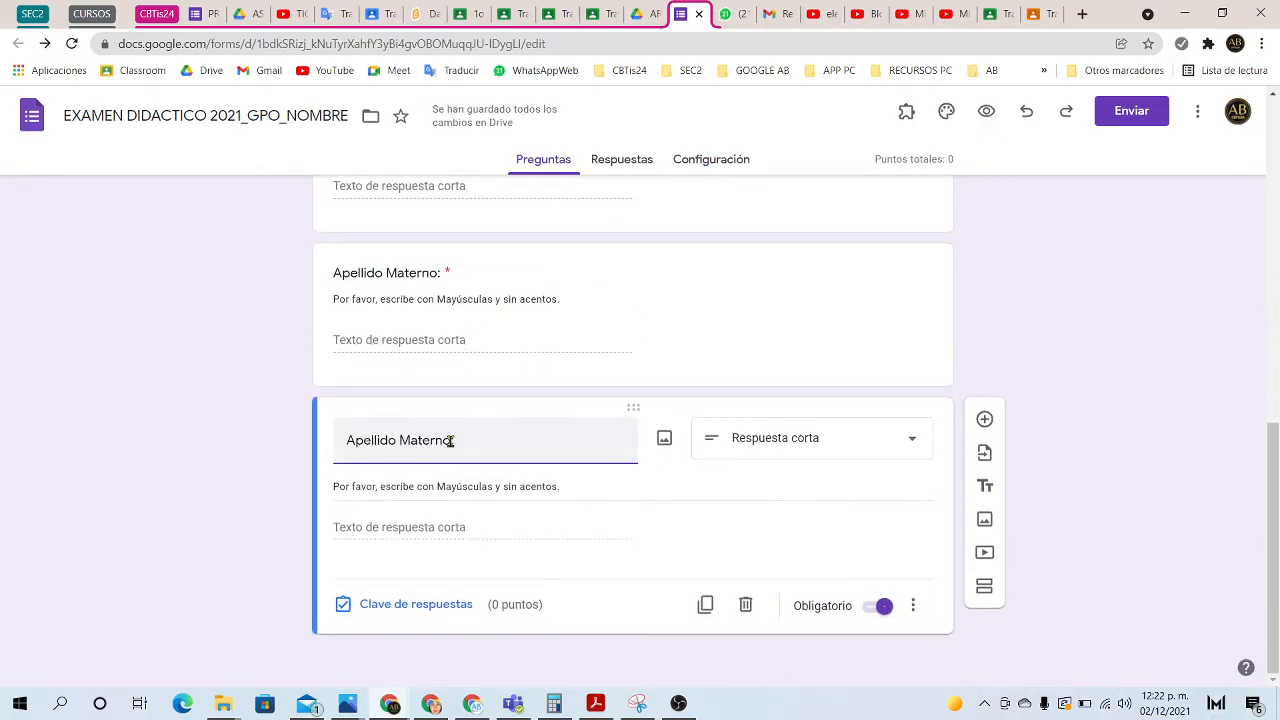
{"action": "left_click_drag", "start_coordinate": [451, 441], "coordinate": [326, 447]}
{"action": "type", "text": "No,bre"}
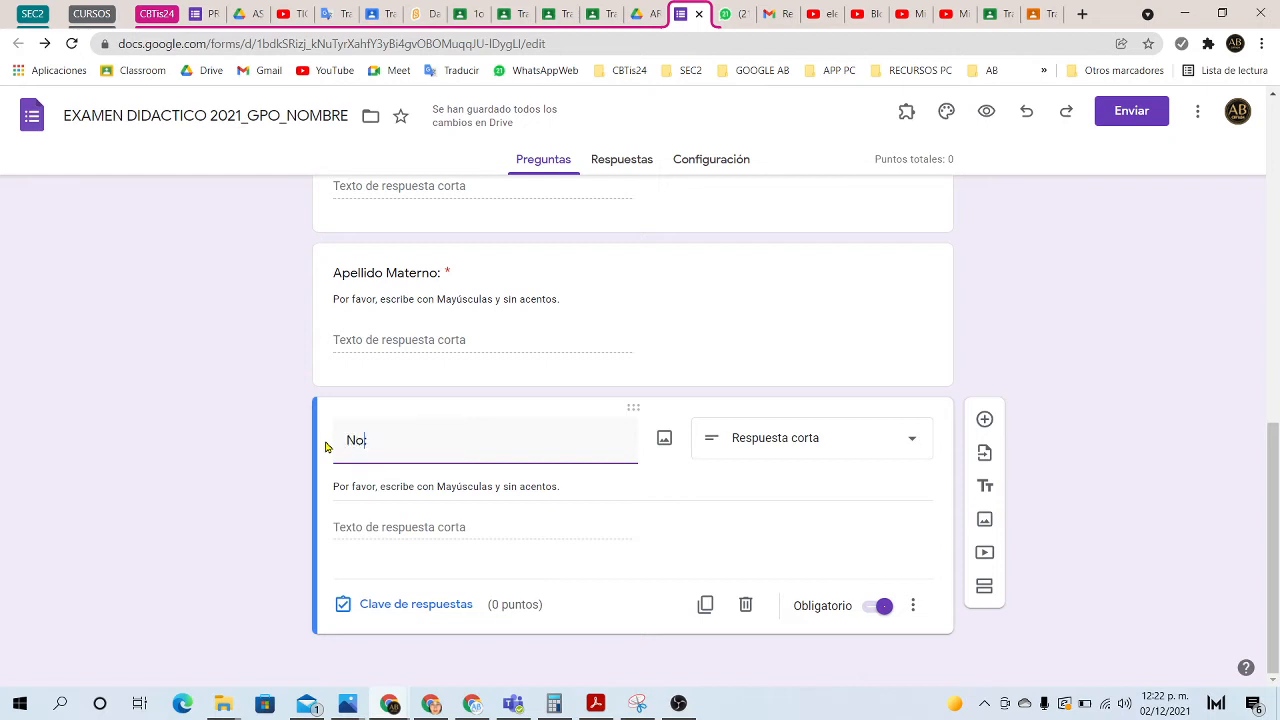
{"action": "type", "text": "("}
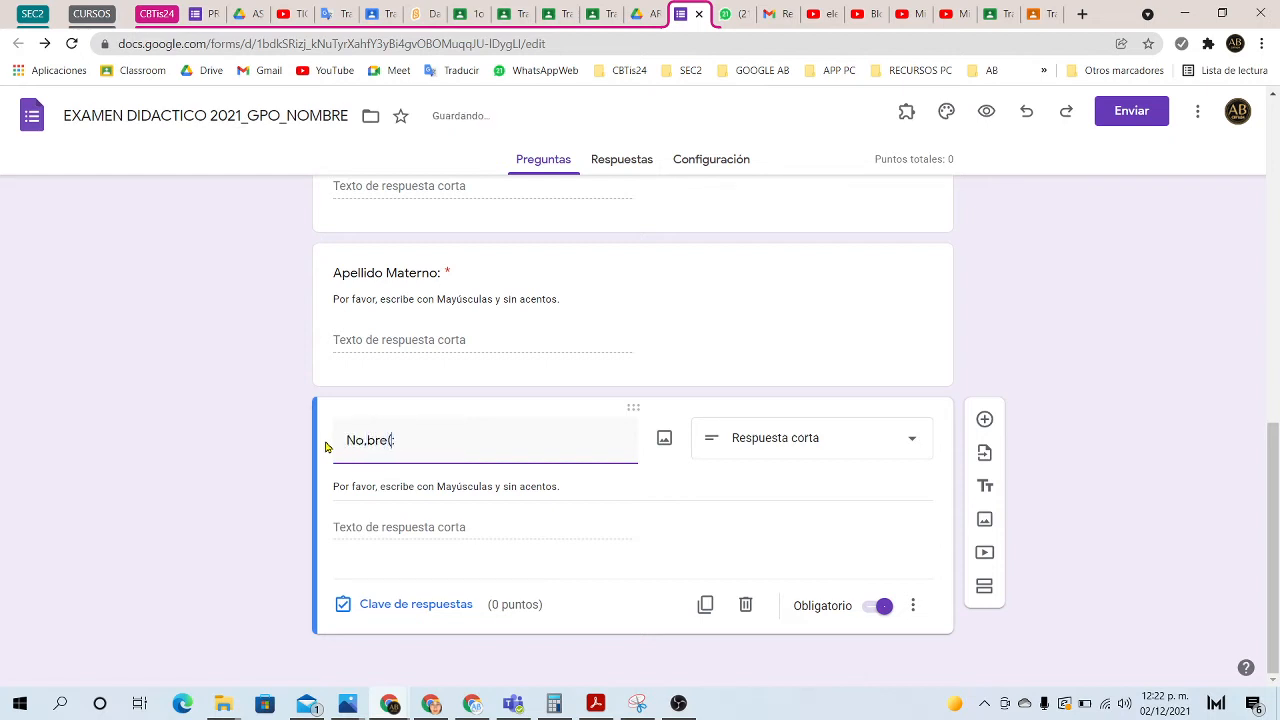
{"action": "type", "text": "s"}
{"action": "left_click", "coordinate": [364, 442]}
{"action": "key", "text": "BackSpace"}
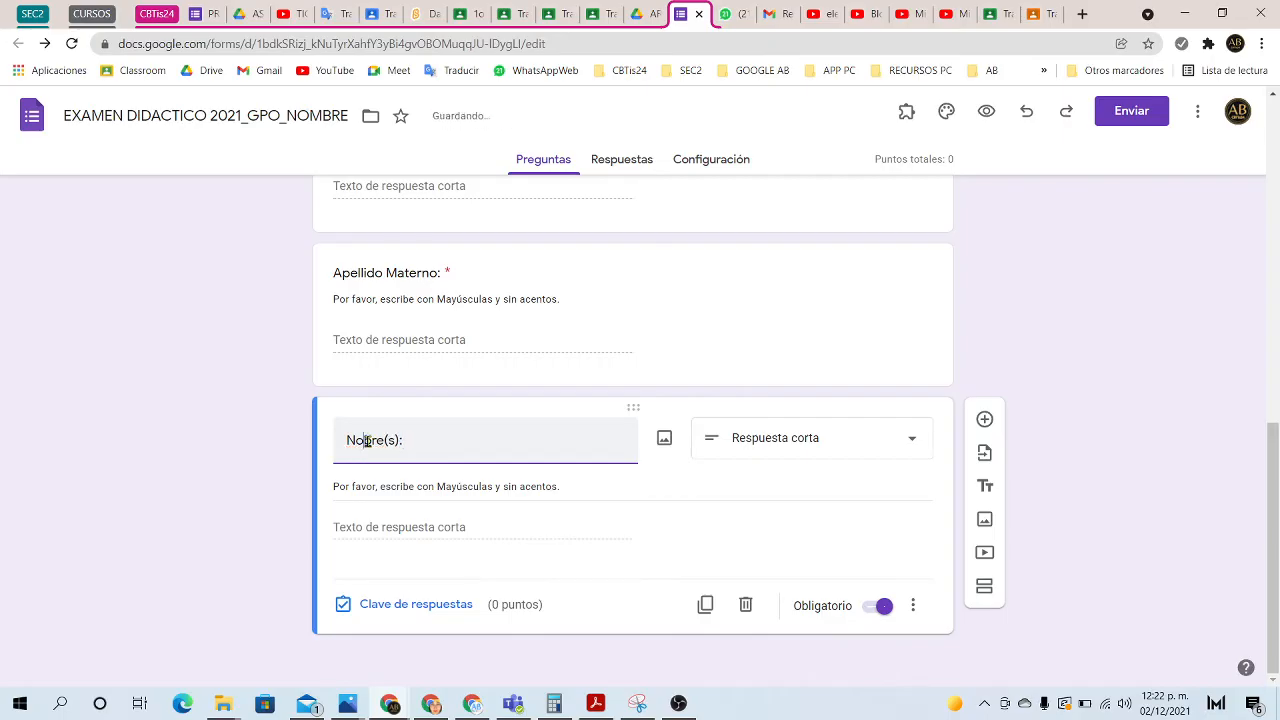
{"action": "key", "text": "BackSpace"}
{"action": "type", "text": "m"}
{"action": "key", "text": "BackSpace"}
{"action": "type", "text": "om"}
{"action": "left_click", "coordinate": [181, 409]}
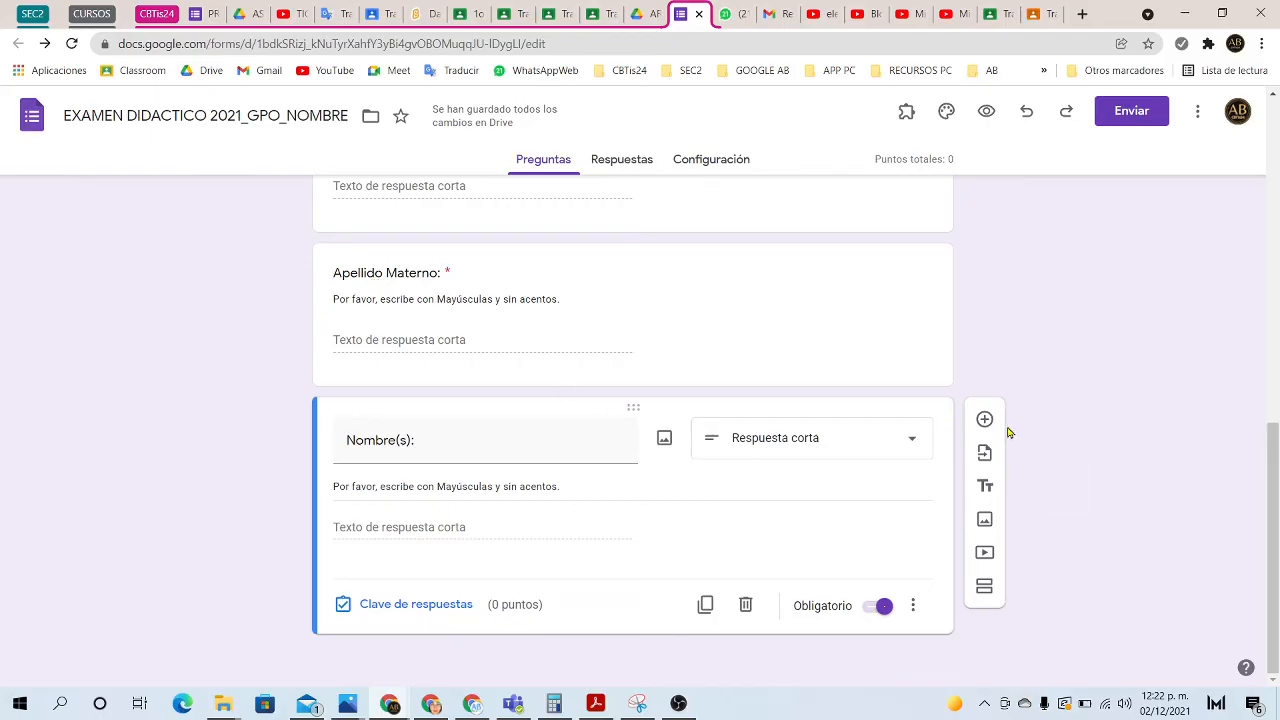
Step: Add a title and description block below the "Nombre(s):" question and title it "REACTIVOS DEL EXAMEN"
{"action": "left_click", "coordinate": [990, 487]}
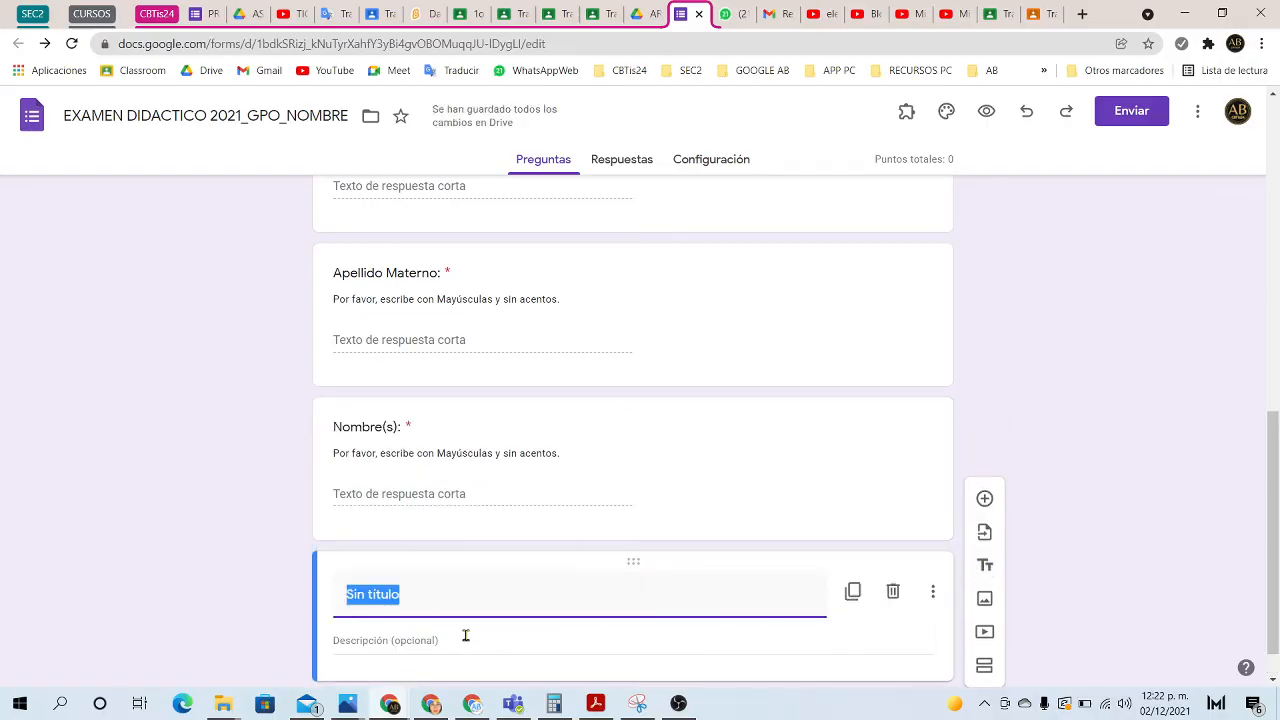
{"action": "type", "text": "REACTIVO"}
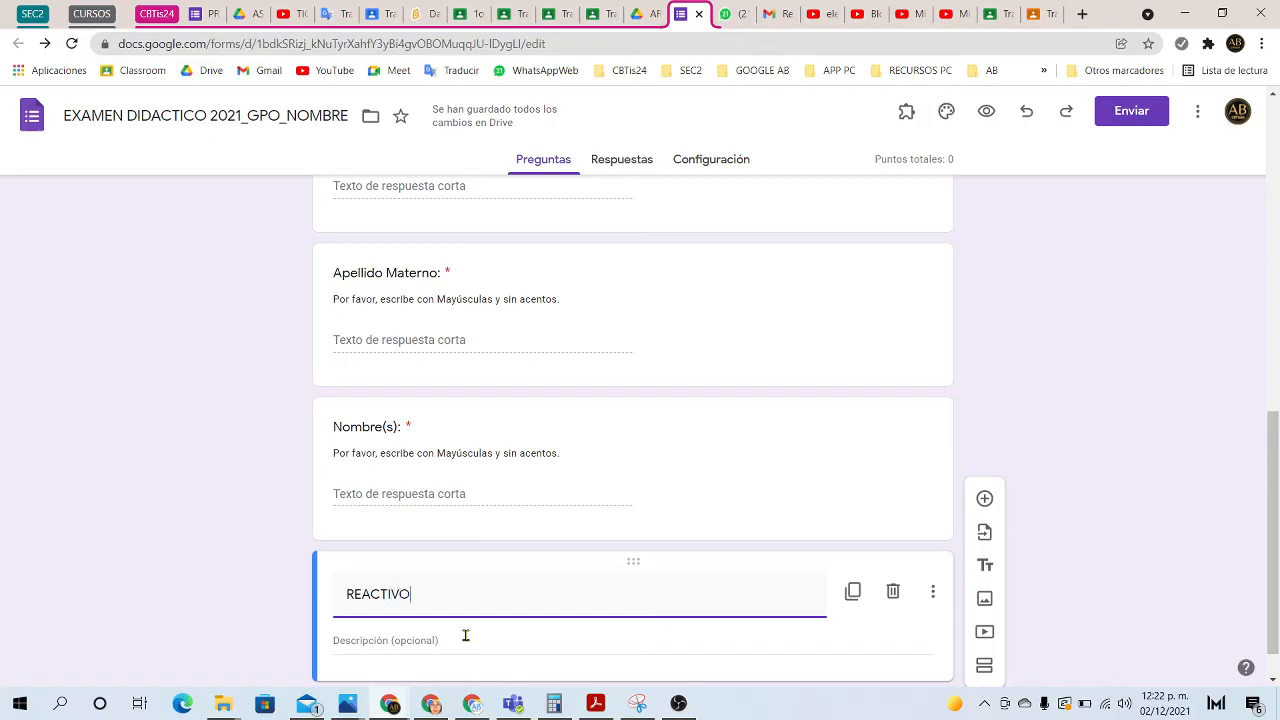
{"action": "type", "text": "S DEL EXAMEN"}
Step: Enter "Elige la respuesta correcta de las opciones que tienes disponibles." as the description of the "REACTIVOS DEL EXAMEN" block
{"action": "left_click", "coordinate": [430, 645]}
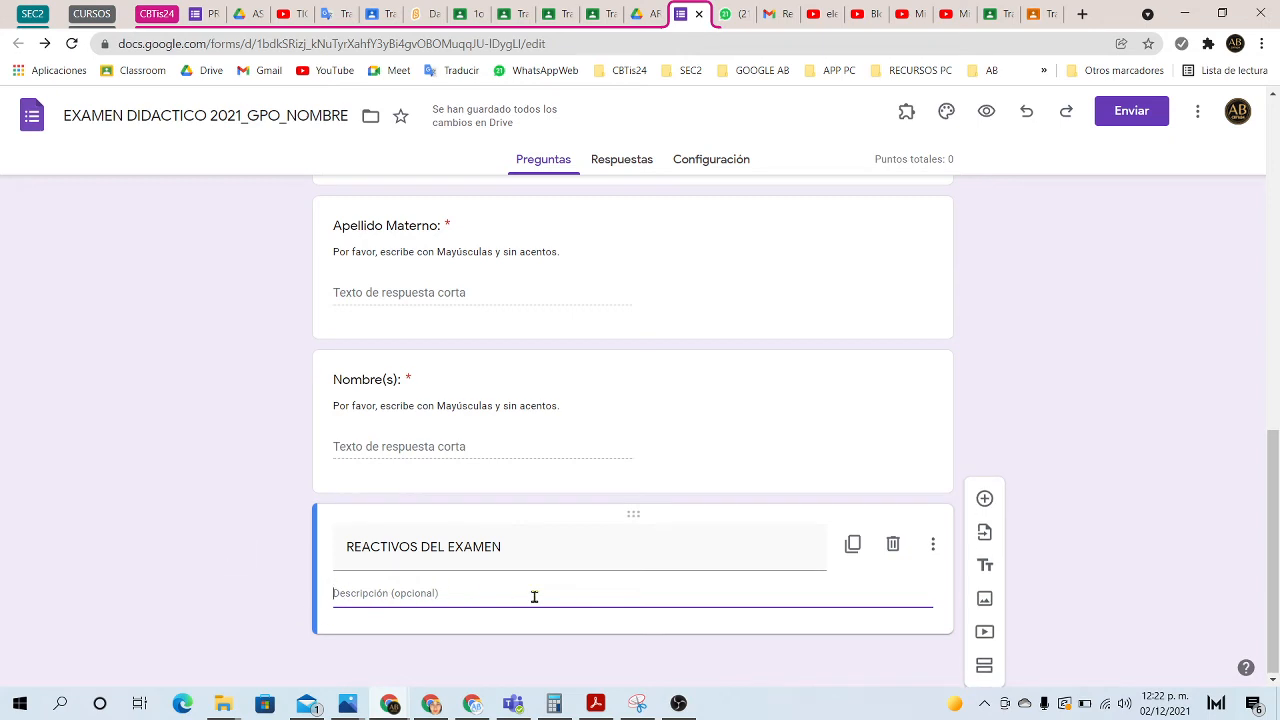
{"action": "type", "text": "Elige"}
{"action": "key", "text": "BackSpace"}
{"action": "type", "text": "lige la"}
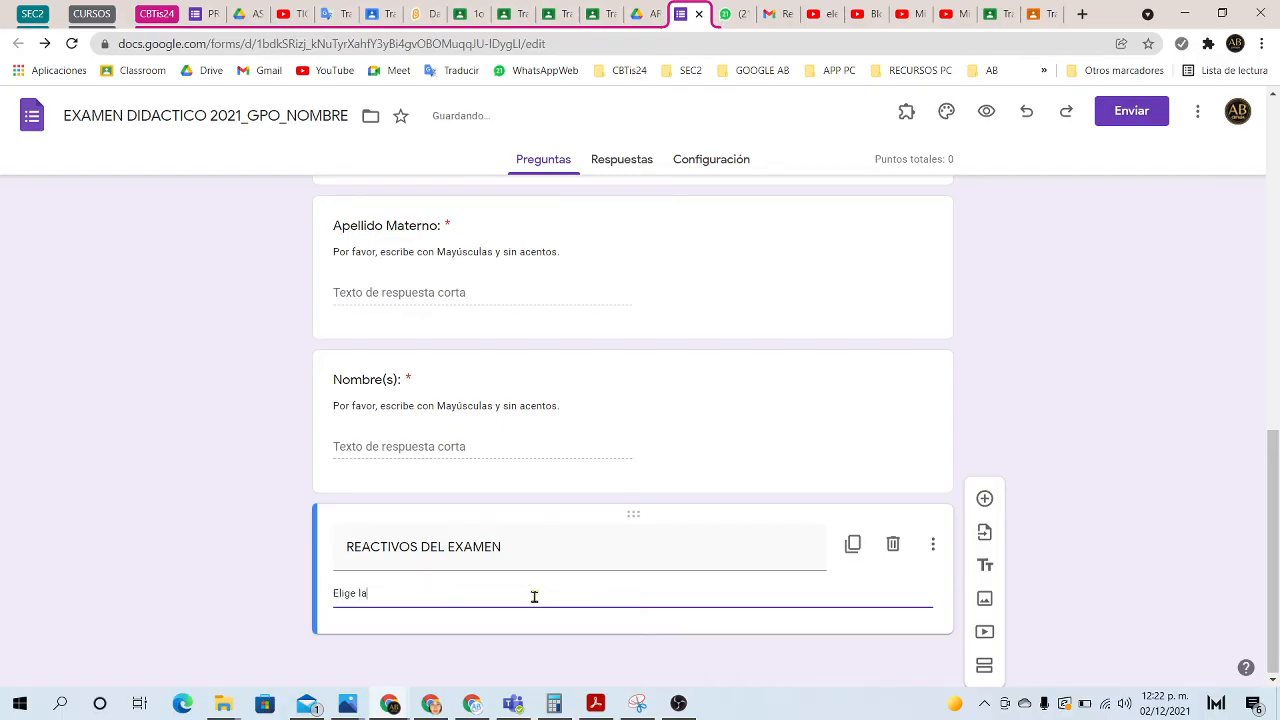
{"action": "type", "text": " respuesta "}
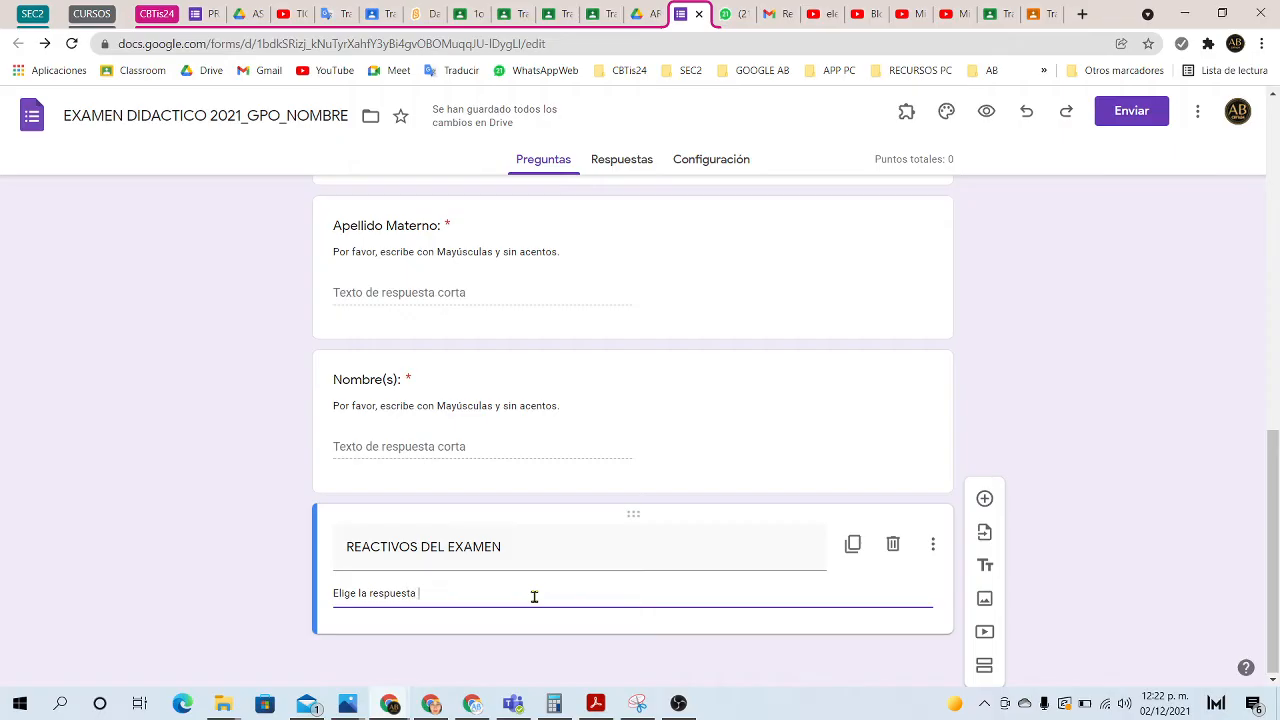
{"action": "type", "text": "correcta"}
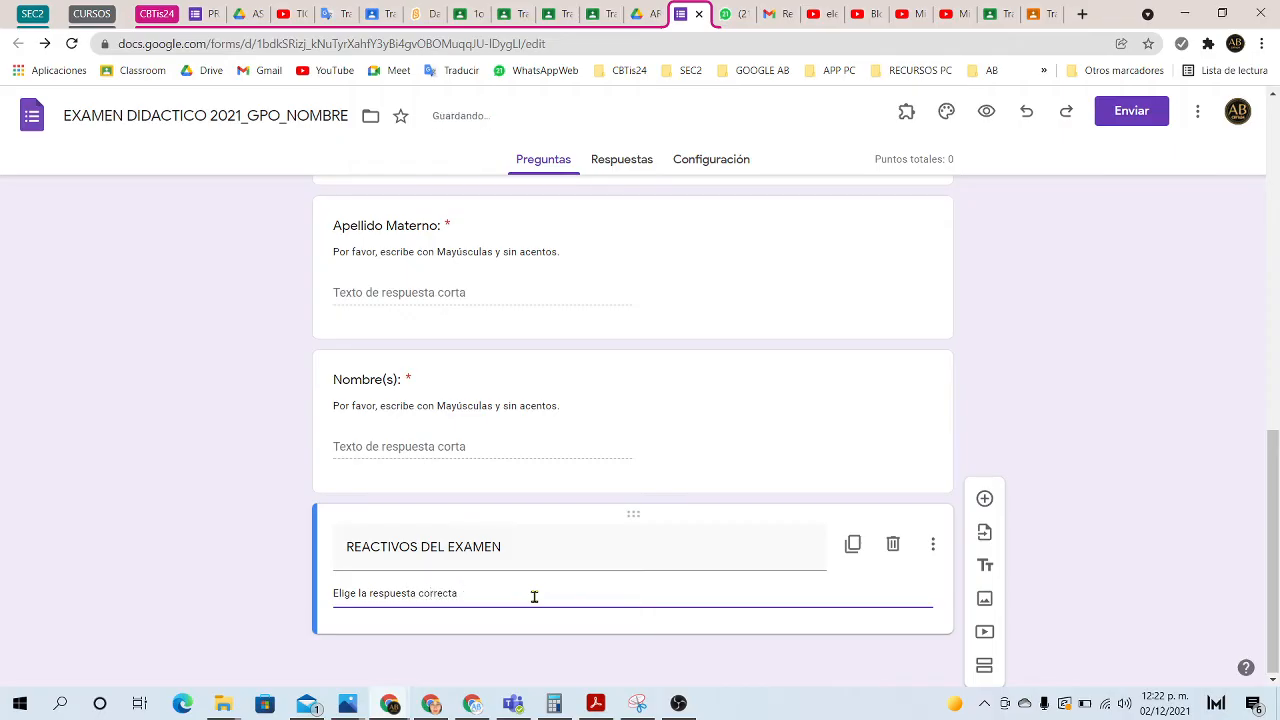
{"action": "type", "text": " de las opciones que"}
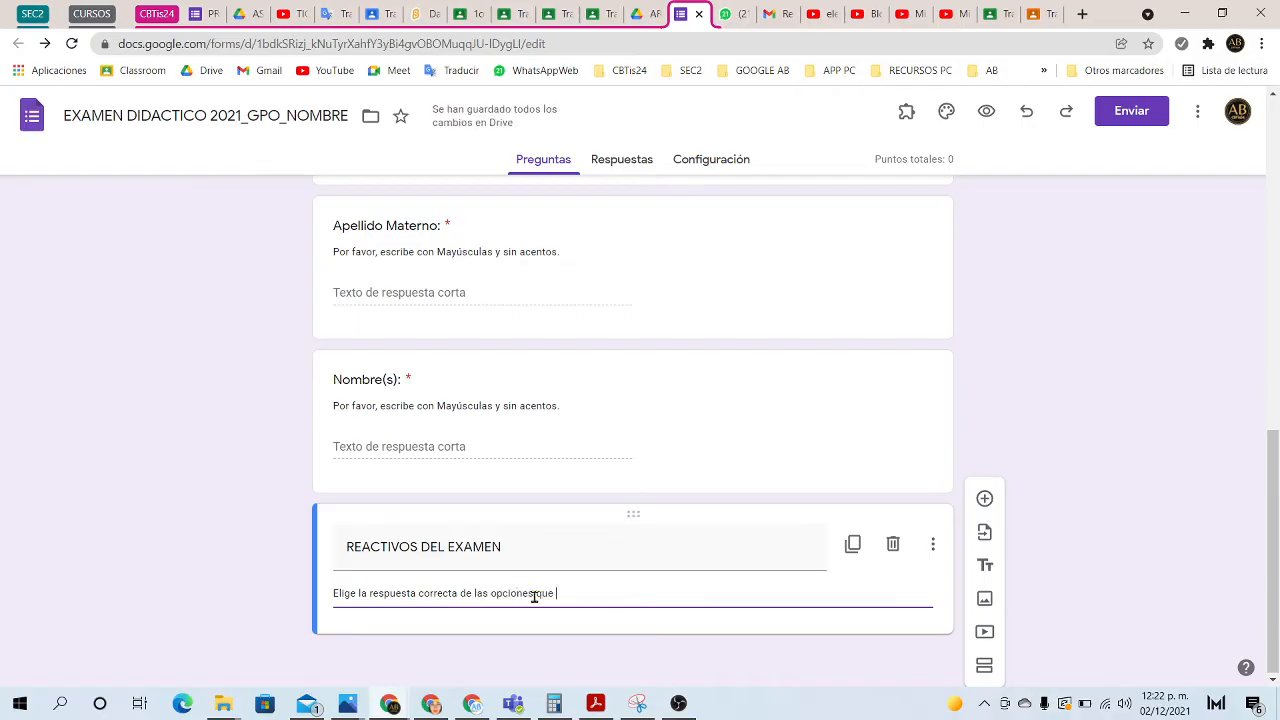
{"action": "type", "text": " tienes di"}
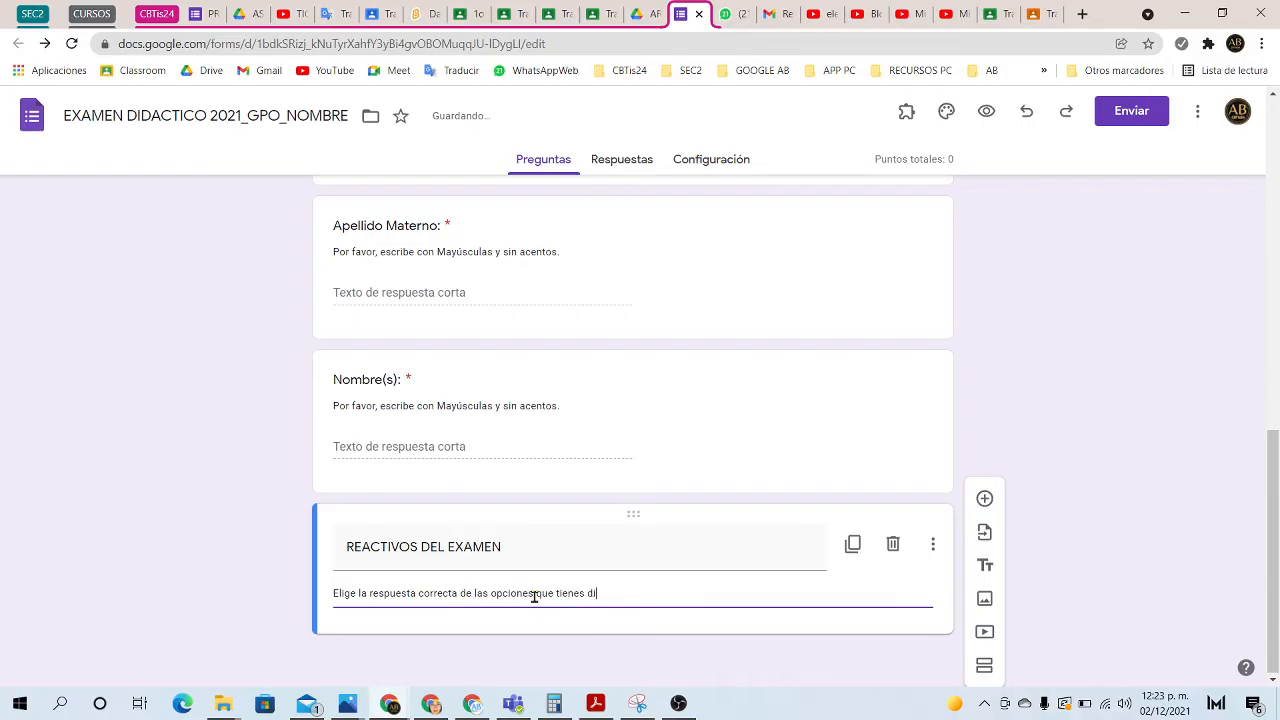
{"action": "type", "text": "sponibles."}
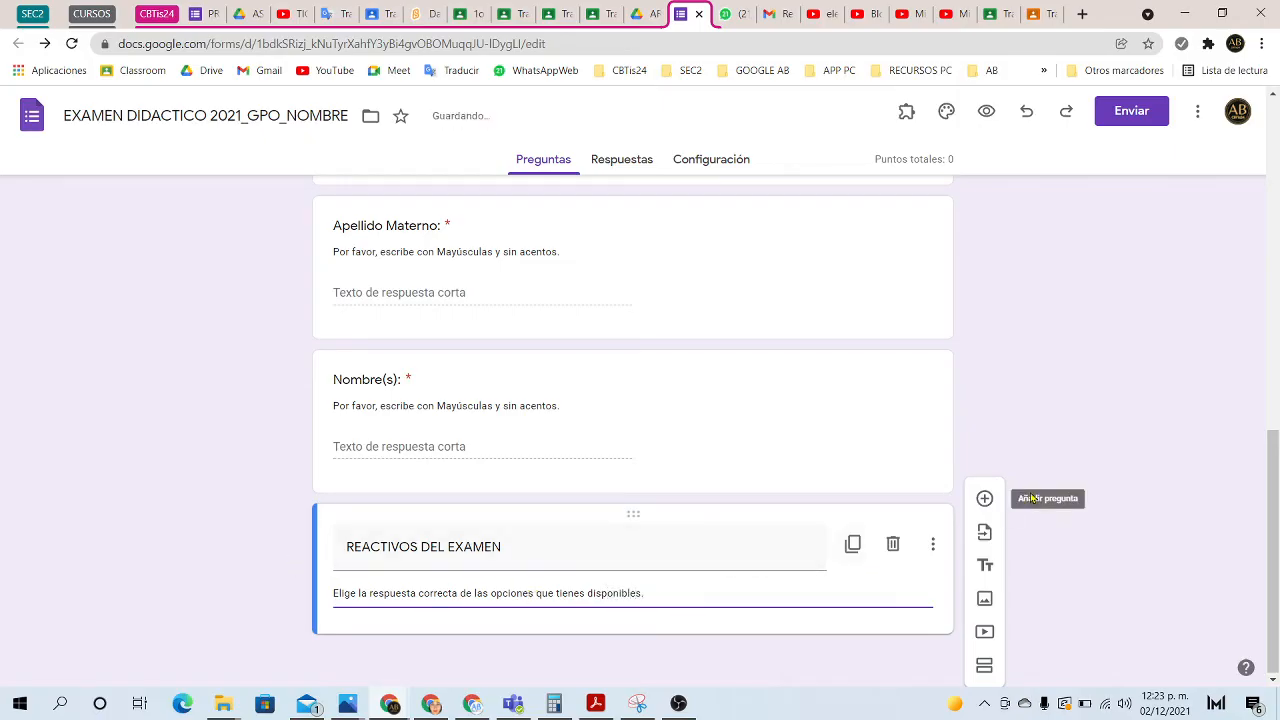
Step: Add a question below the "REACTIVOS DEL EXAMEN" block and choose Varias opciones as its type
{"action": "left_click", "coordinate": [984, 500]}
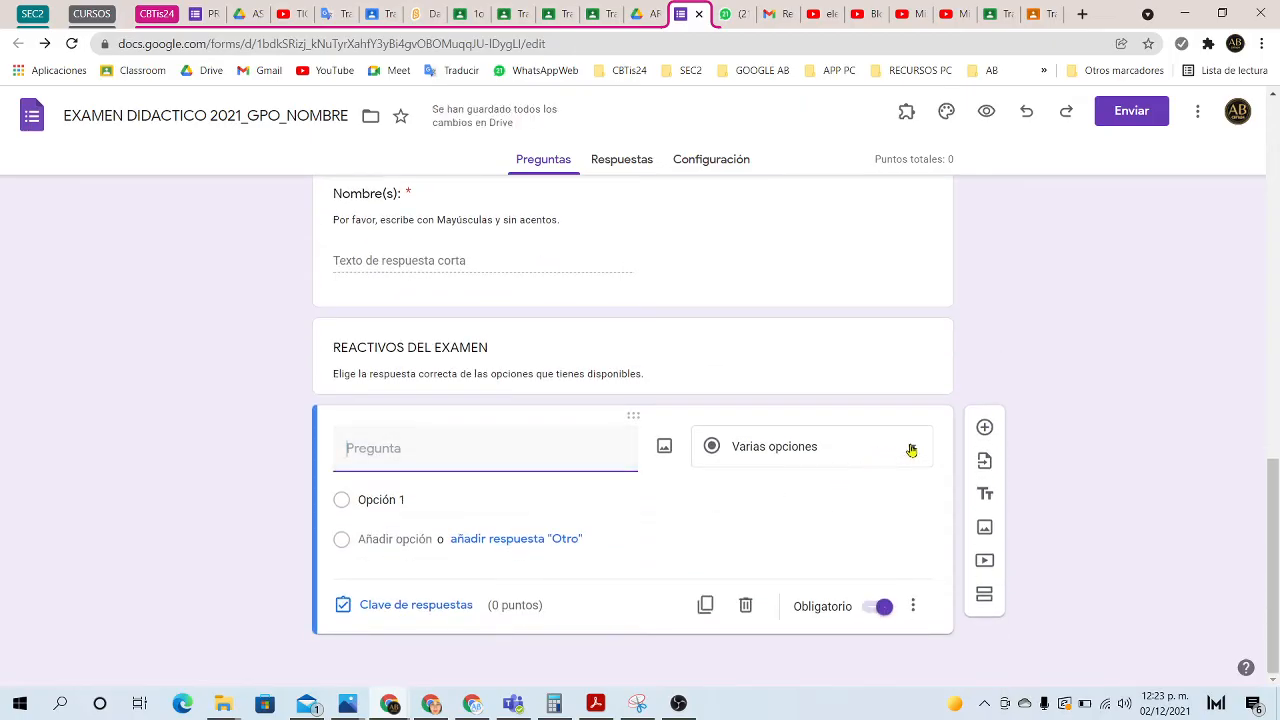
{"action": "left_click", "coordinate": [908, 449]}
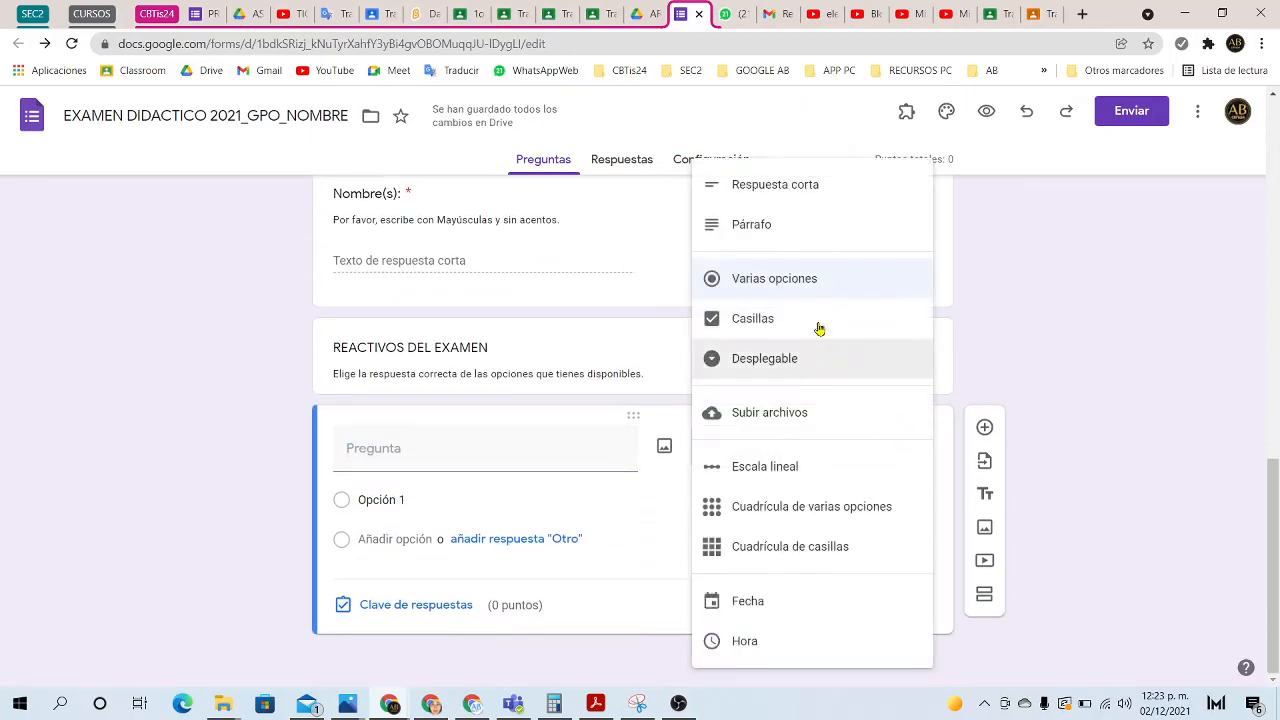
{"action": "left_click", "coordinate": [772, 280]}
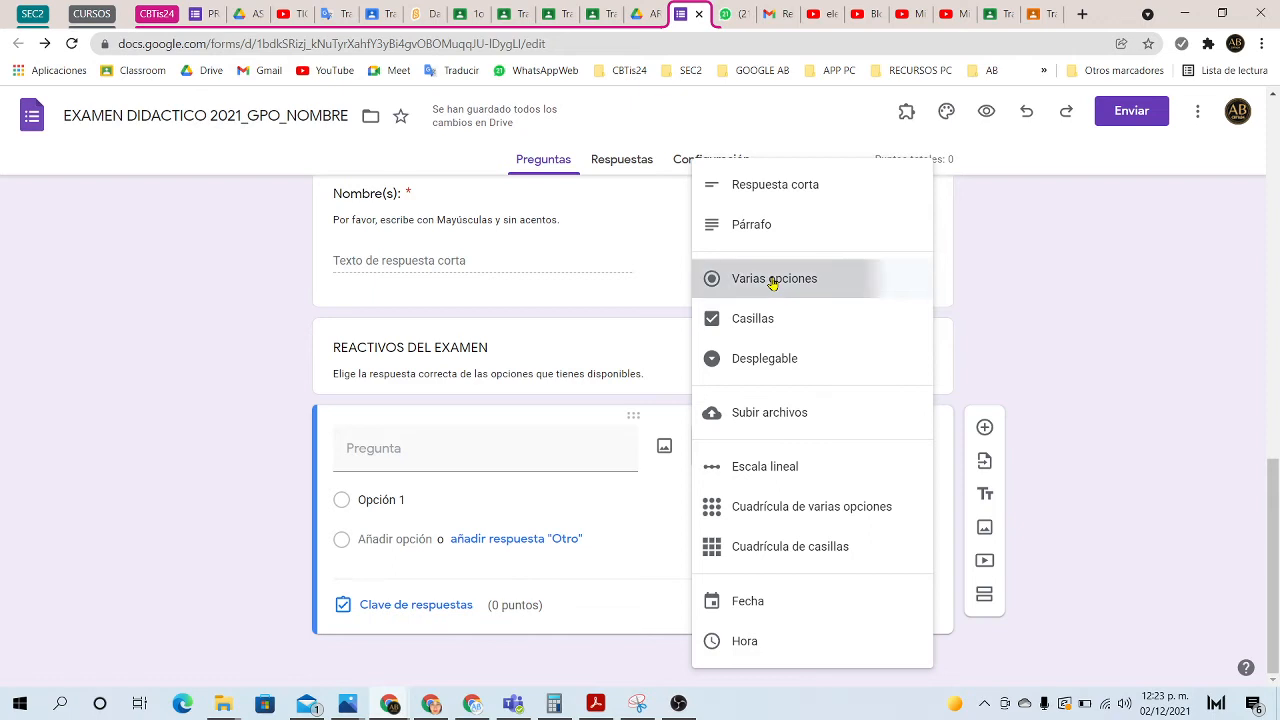
Step: Enter "El último día de captura de calificaciones en tercer parcial en SISEEMS" as the text of the new multiple-choice question
{"action": "left_click", "coordinate": [366, 449]}
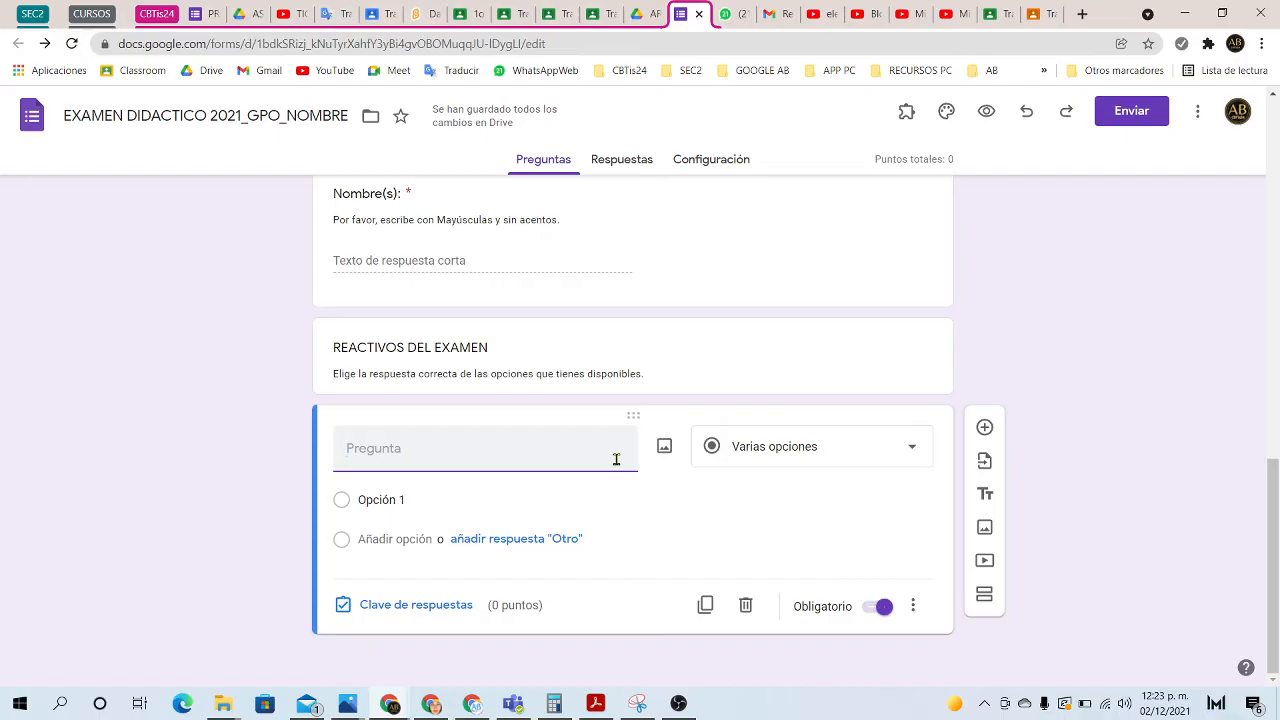
{"action": "type", "text": "El "}
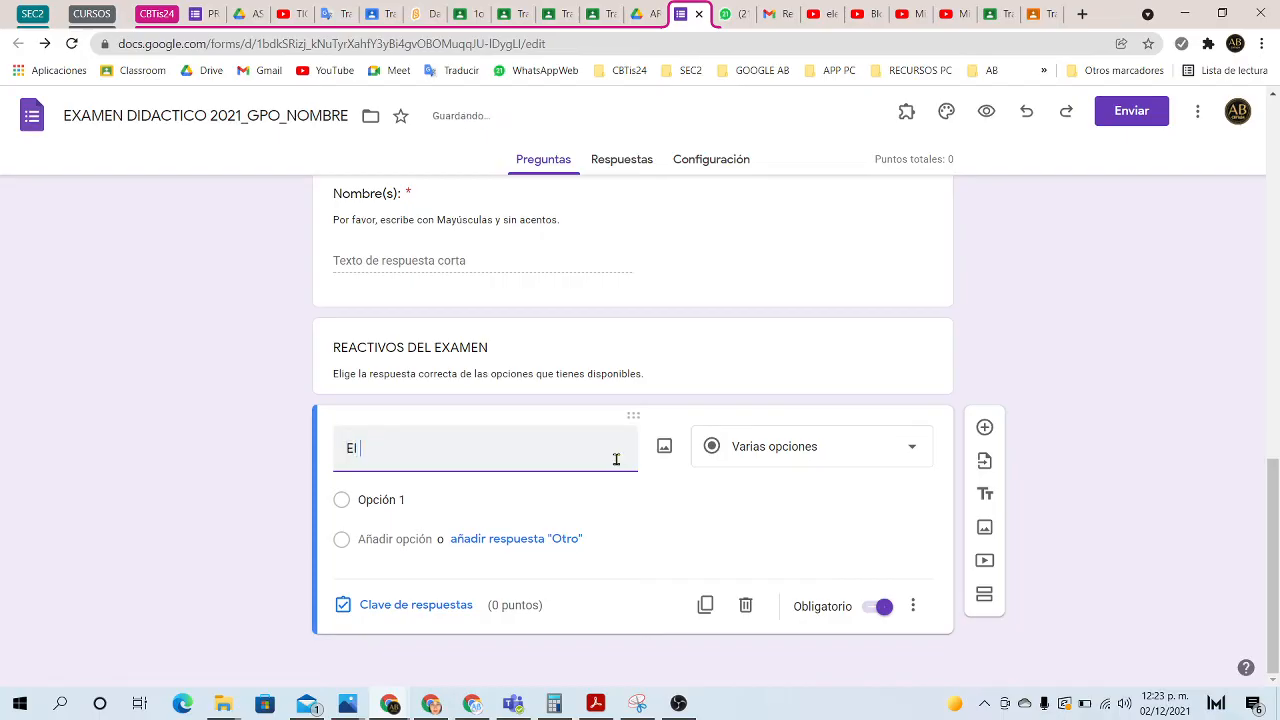
{"action": "type", "text": "último dia de"}
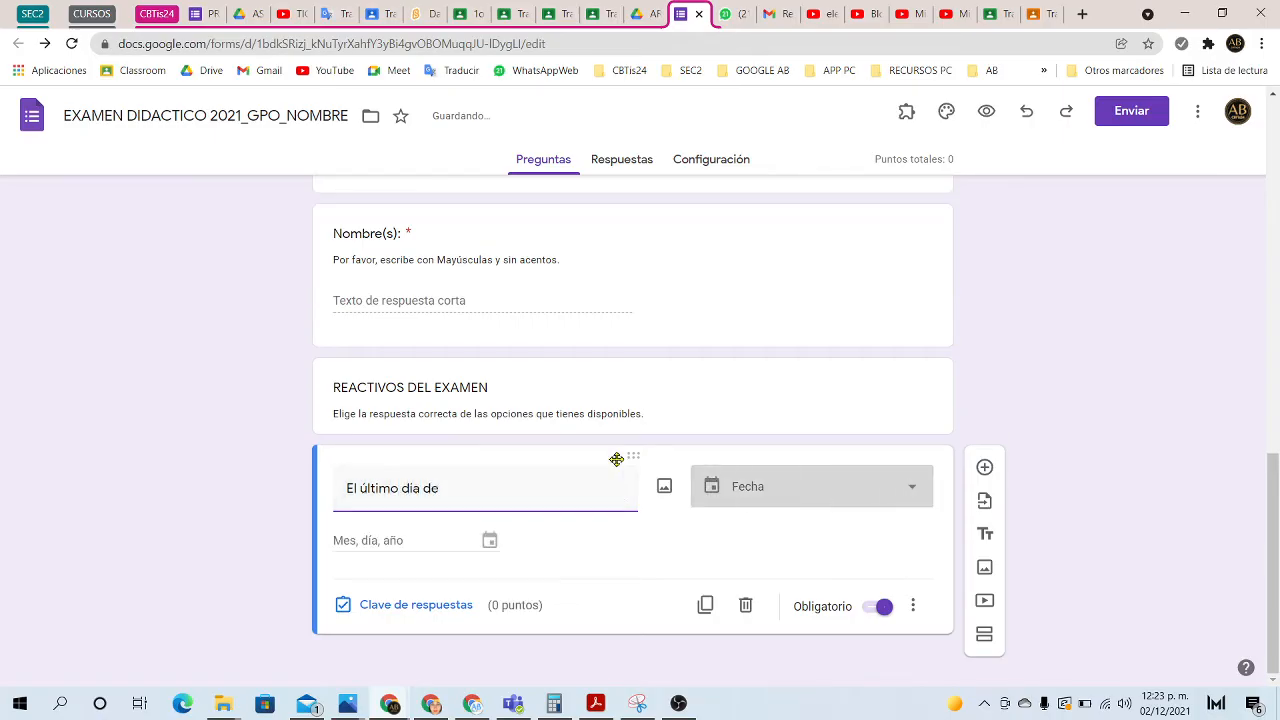
{"action": "type", "text": " cap"}
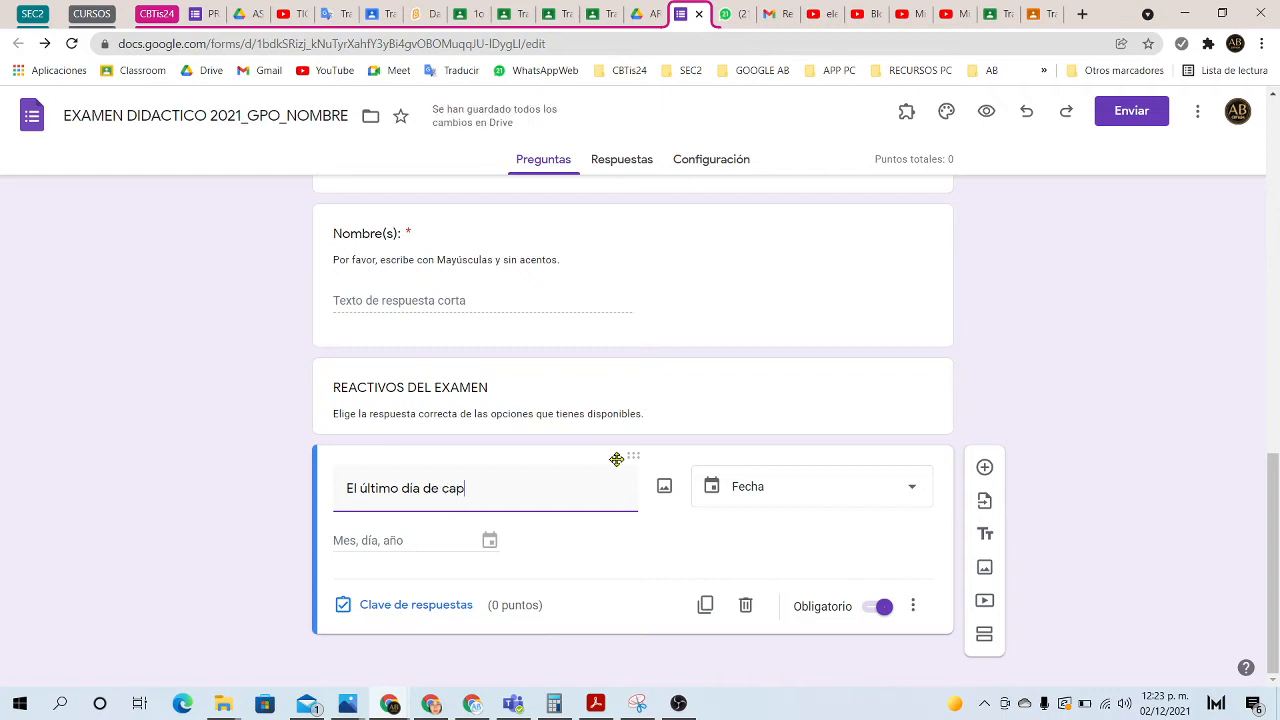
{"action": "type", "text": "tura de calificaciones en "}
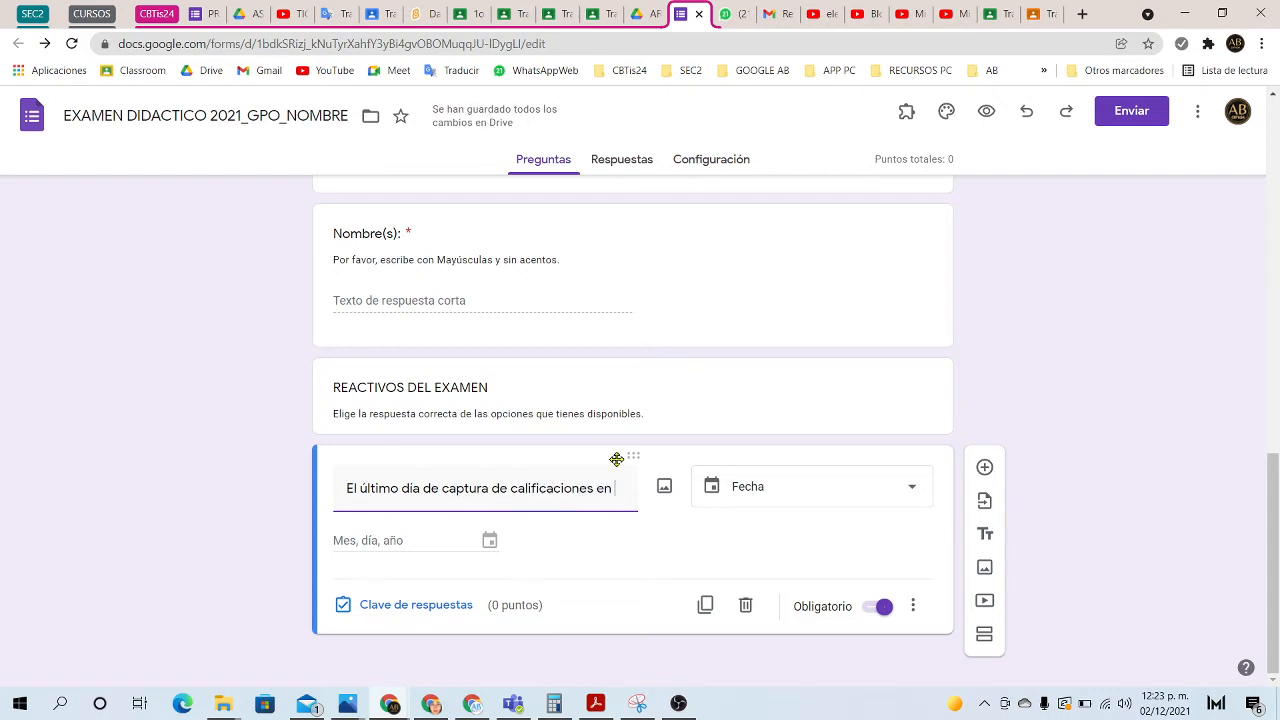
{"action": "type", "text": "terecr"}
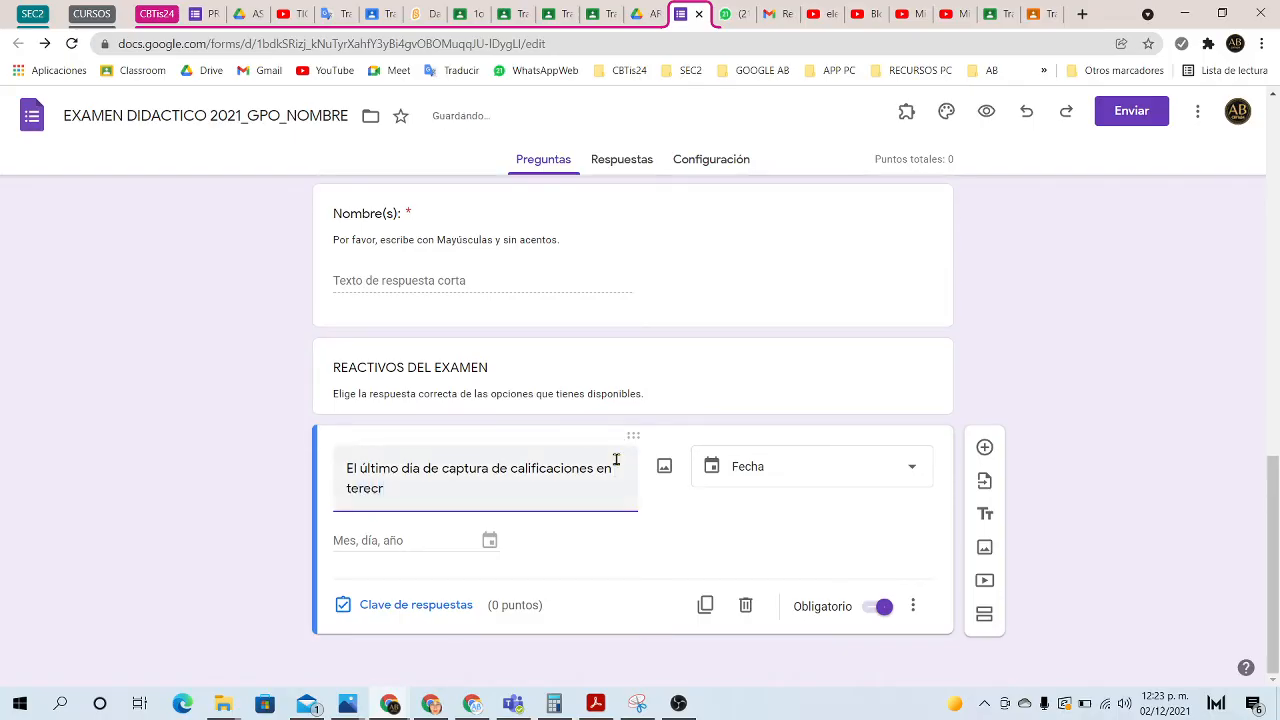
{"action": "key", "text": "BackSpace"}
{"action": "key", "text": "BackSpace"}
{"action": "key", "text": "BackSpace"}
{"action": "type", "text": "cer parcial es"}
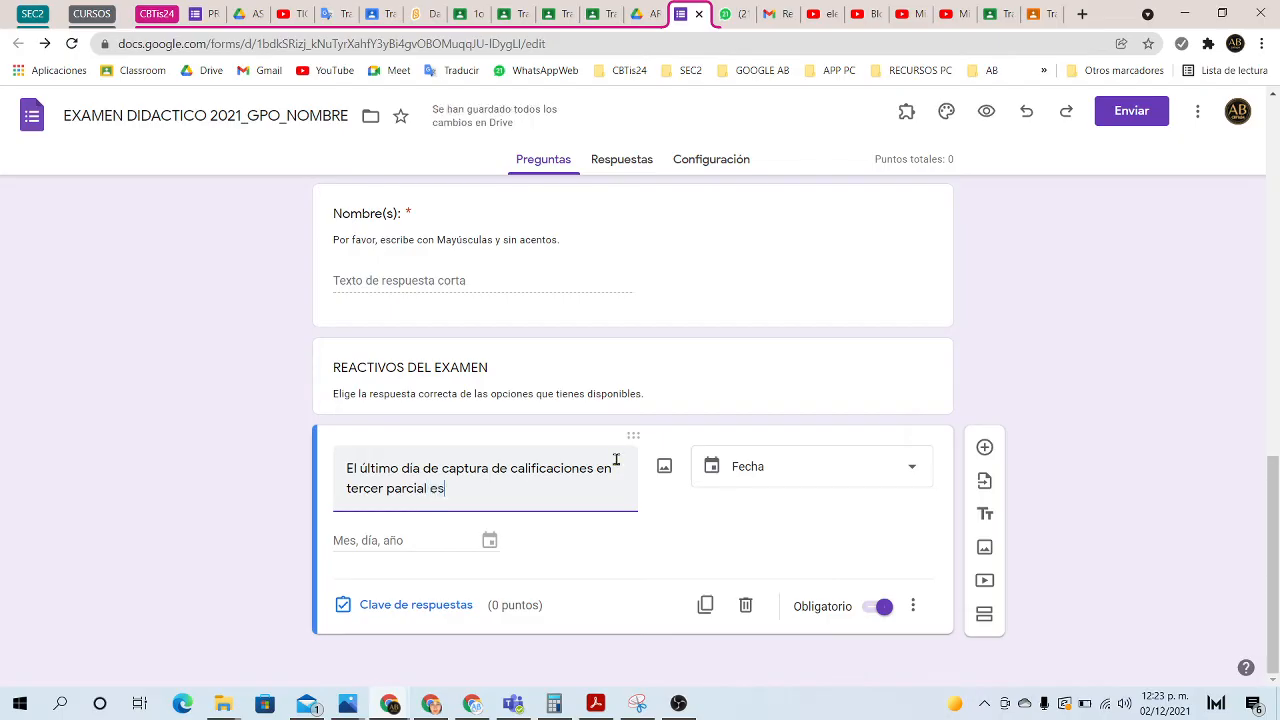
{"action": "key", "text": "BackSpace"}
{"action": "type", "text": "n S"}
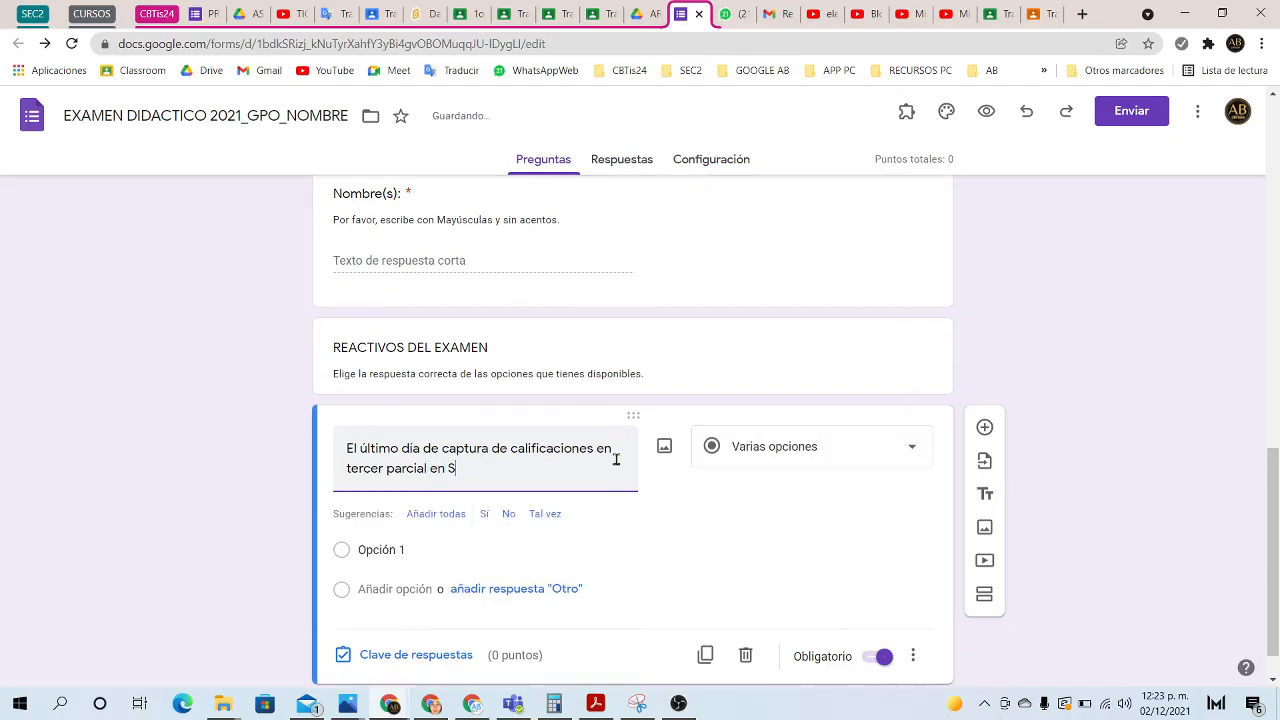
{"action": "type", "text": "ISEEMS"}
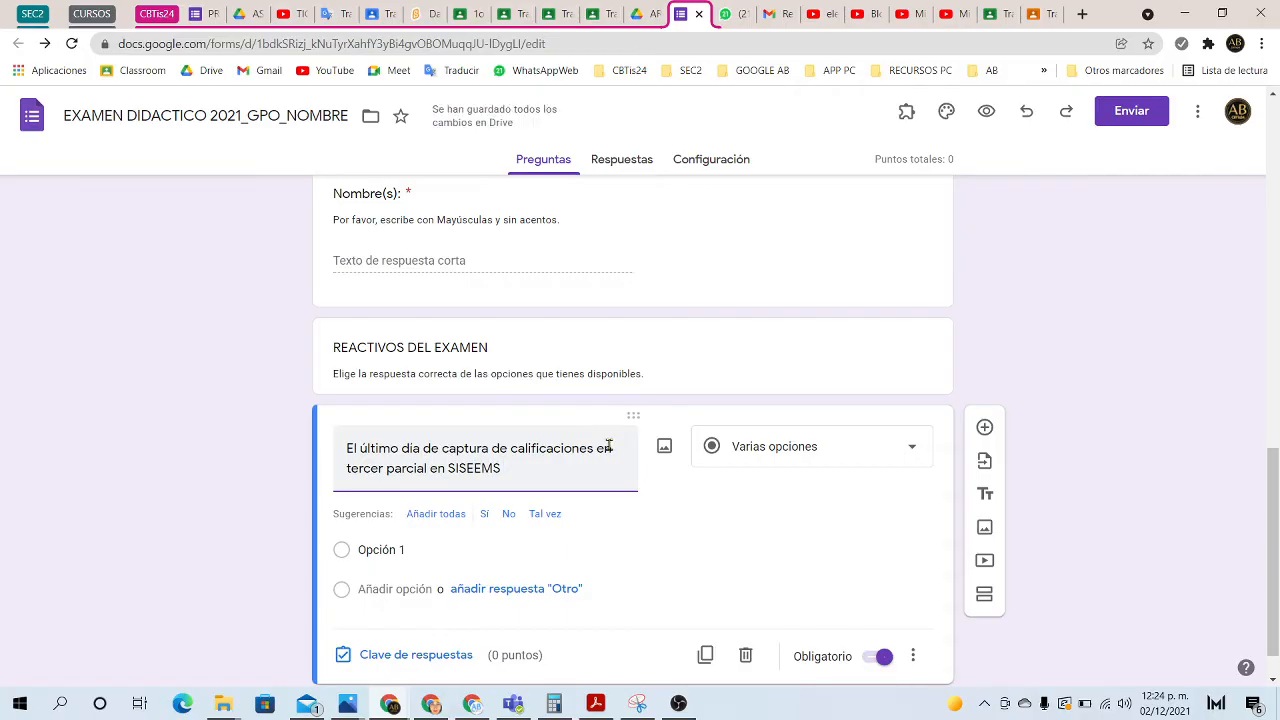
Step: Capitalize the initials of "Tercer Parcial" in the question text
{"action": "left_click", "coordinate": [350, 470]}
{"action": "key", "text": "BackSpace"}
{"action": "type", "text": "T"}
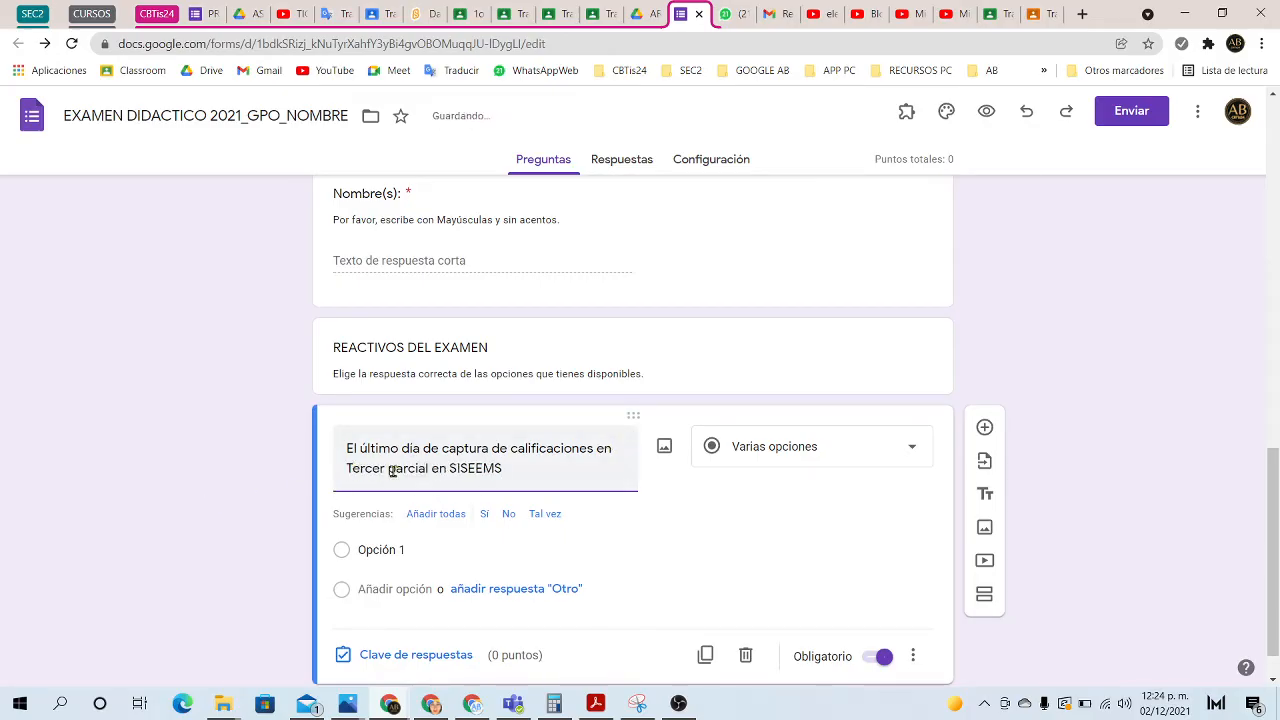
{"action": "left_click", "coordinate": [395, 470]}
{"action": "key", "text": "BackSpace"}
{"action": "type", "text": "P"}
Step: Insert the line "CBTis24" below the author's name in the form description
{"action": "scroll", "coordinate": [506, 447], "scroll_direction": "up", "scroll_amount": 15}
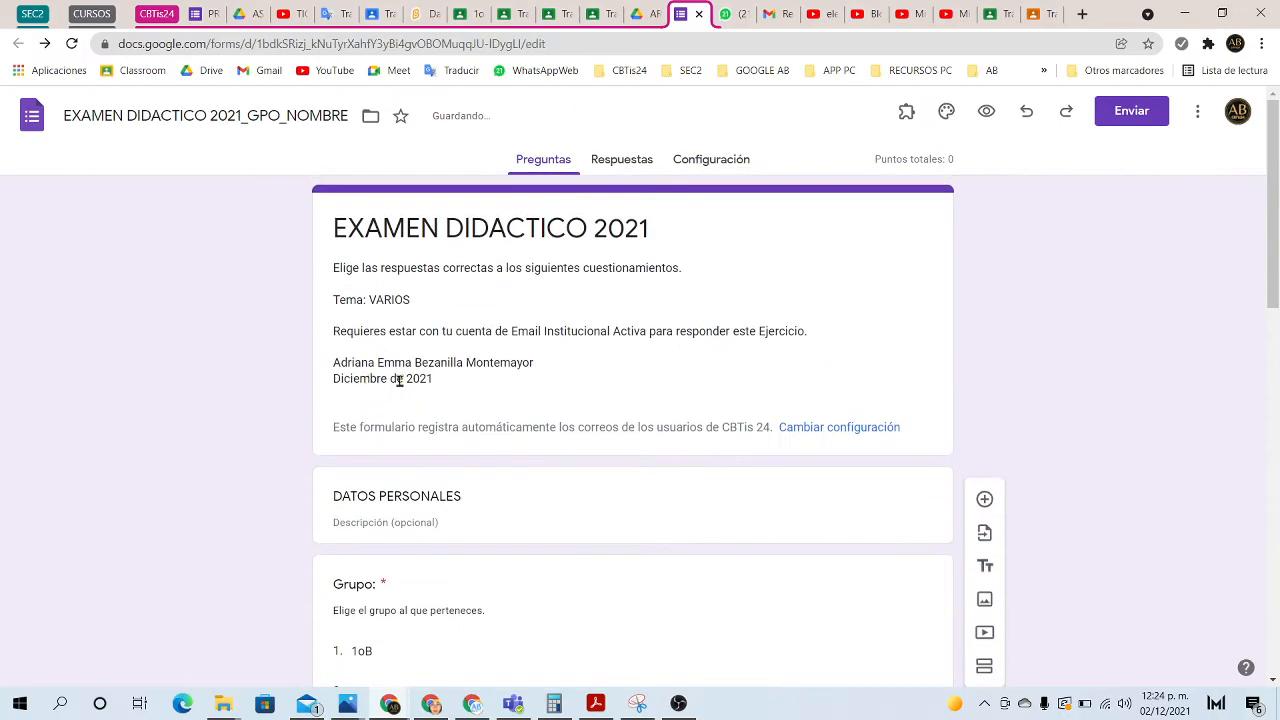
{"action": "left_click", "coordinate": [549, 362]}
{"action": "left_click", "coordinate": [578, 366]}
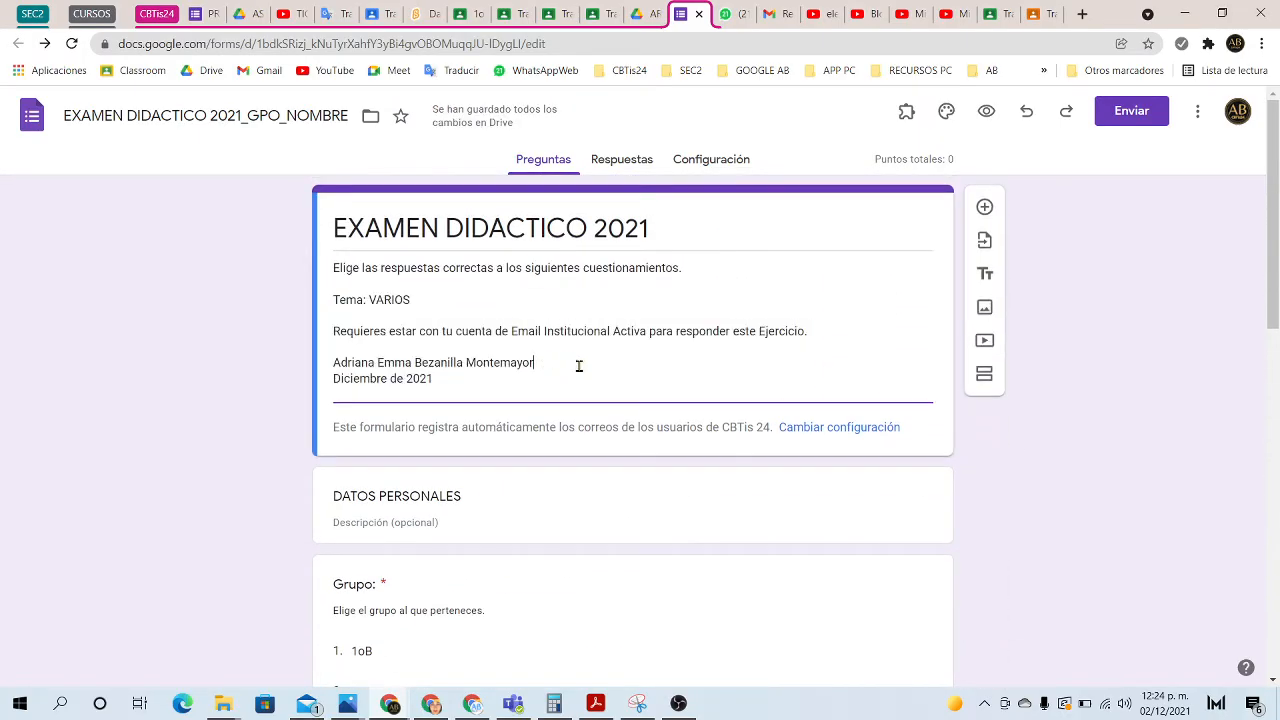
{"action": "key", "text": "Return"}
{"action": "type", "text": "CBT"}
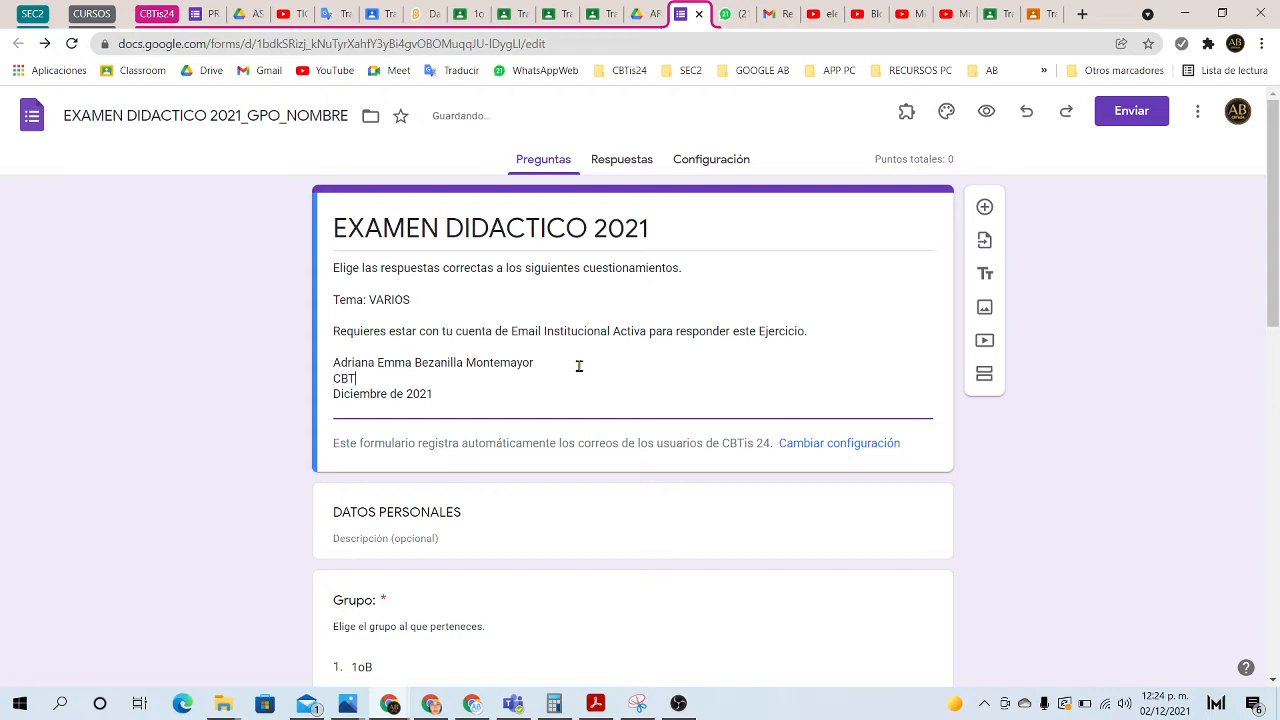
{"action": "type", "text": "is24"}
Step: Complete the SISEEMS question text by adding "es:" at its end
{"action": "scroll", "coordinate": [543, 399], "scroll_direction": "down", "scroll_amount": 3}
{"action": "scroll", "coordinate": [543, 399], "scroll_direction": "down", "scroll_amount": 6}
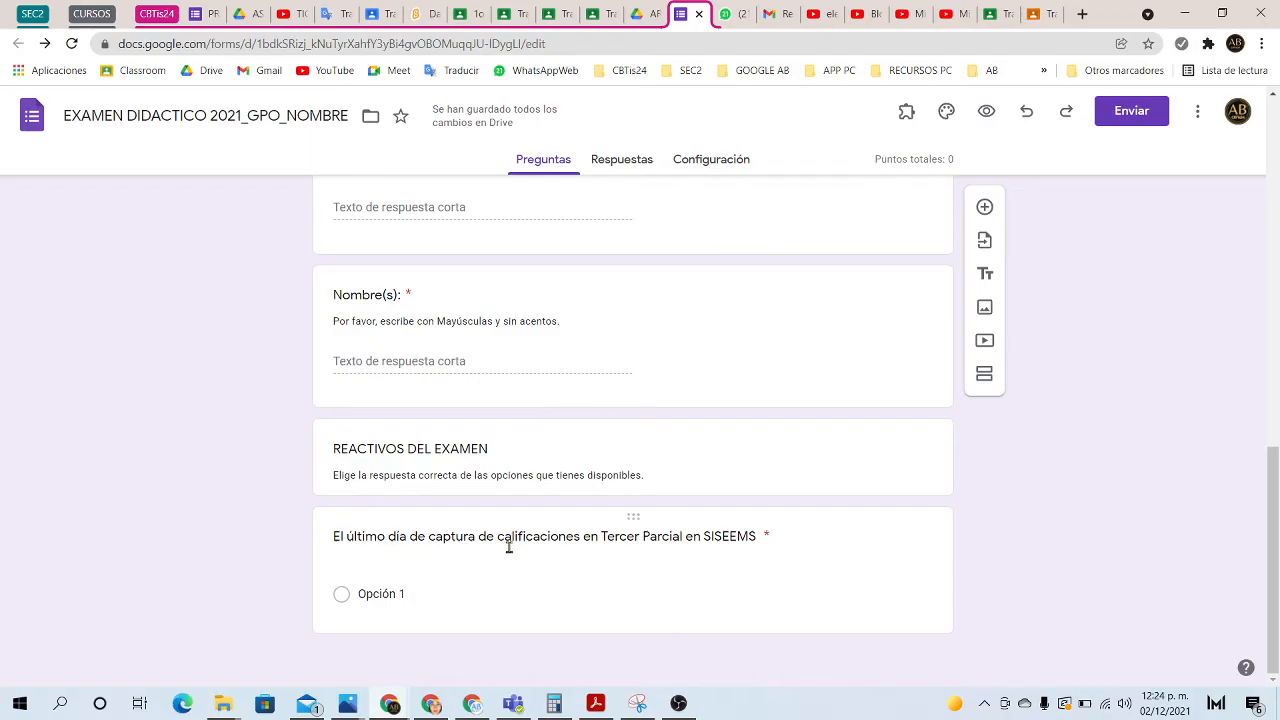
{"action": "left_click", "coordinate": [620, 540]}
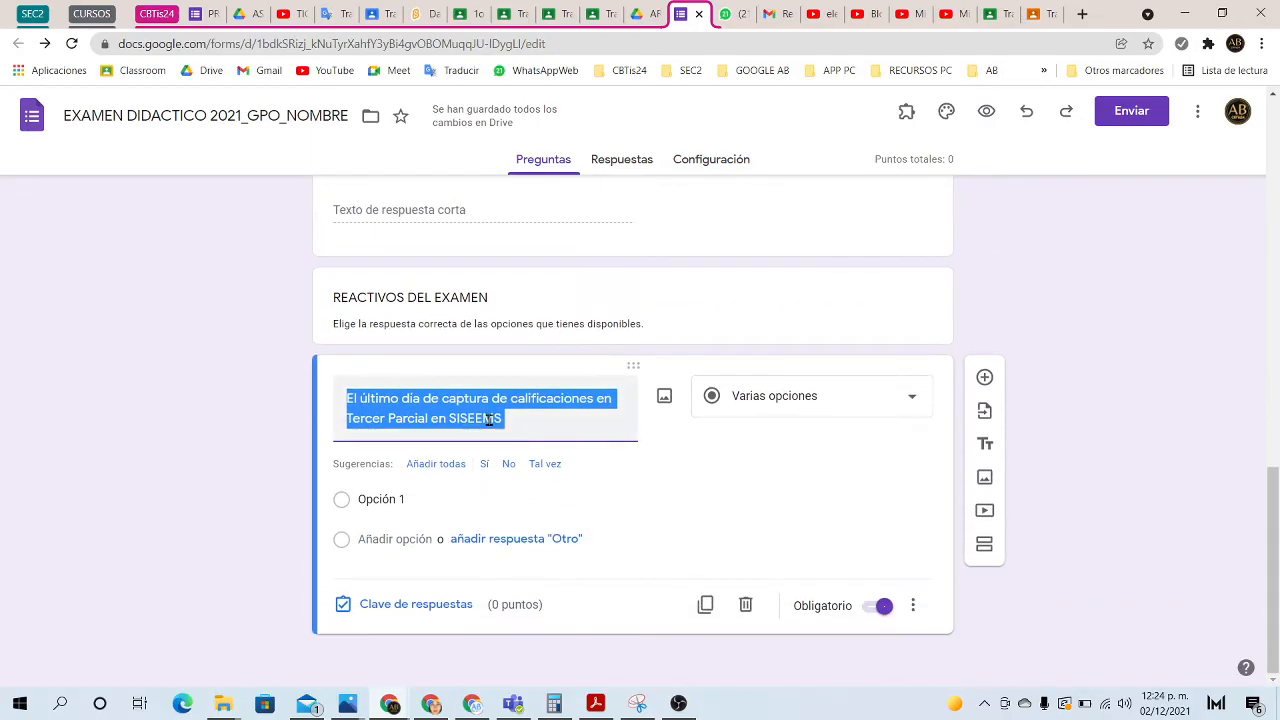
{"action": "left_click", "coordinate": [527, 421]}
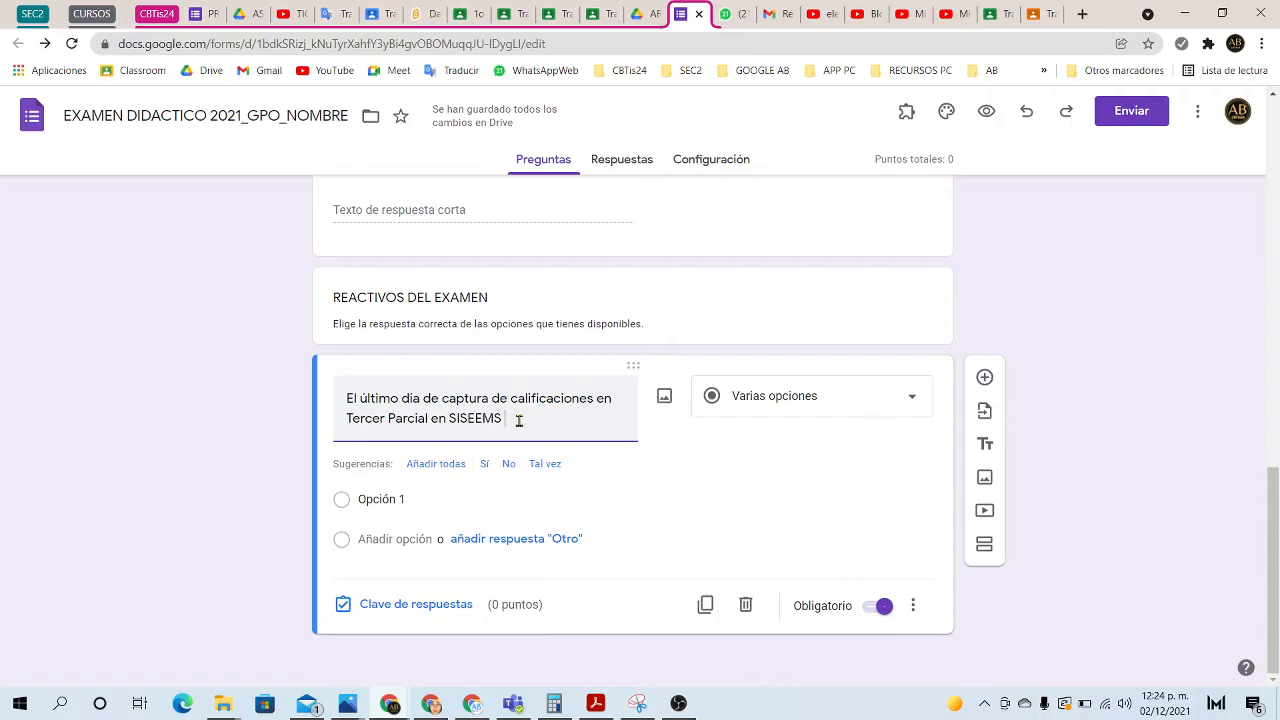
{"action": "type", "text": "es:"}
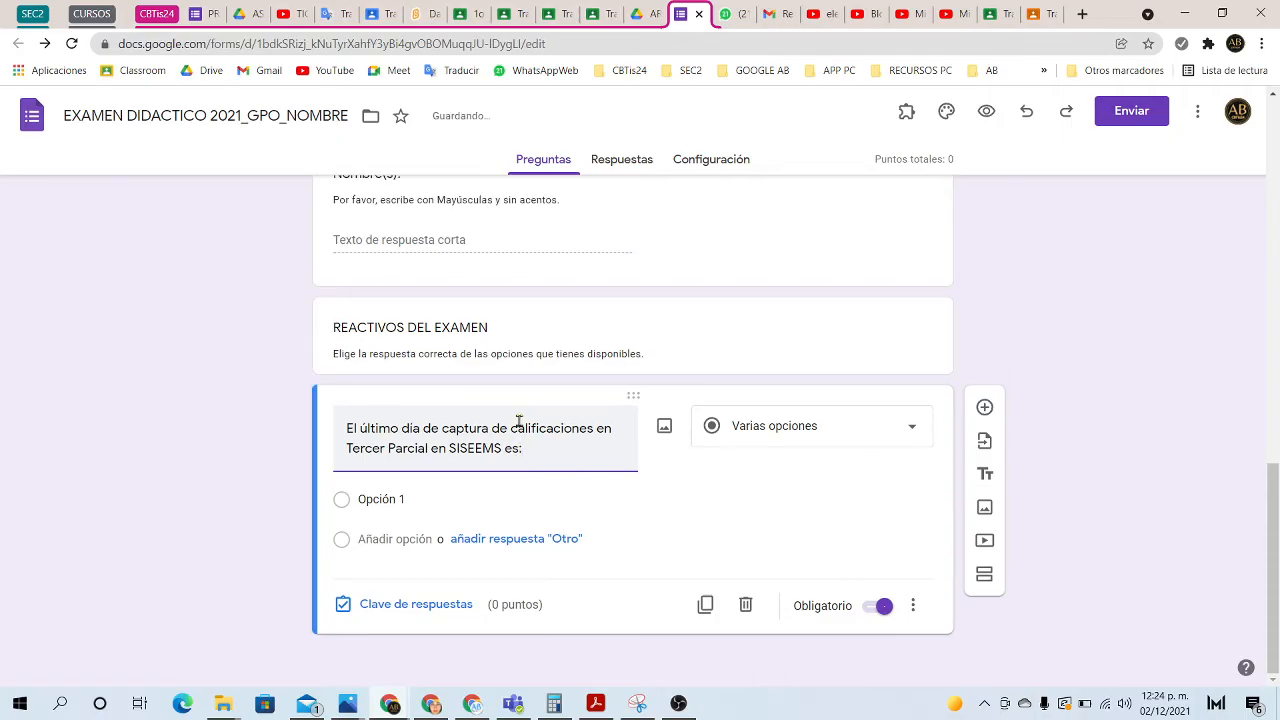
Step: Enter "14 de Diciembre.", "9 de Diciembre." and "19 de Diciembre." as the SISEEMS question's three answer options
{"action": "left_click", "coordinate": [490, 502]}
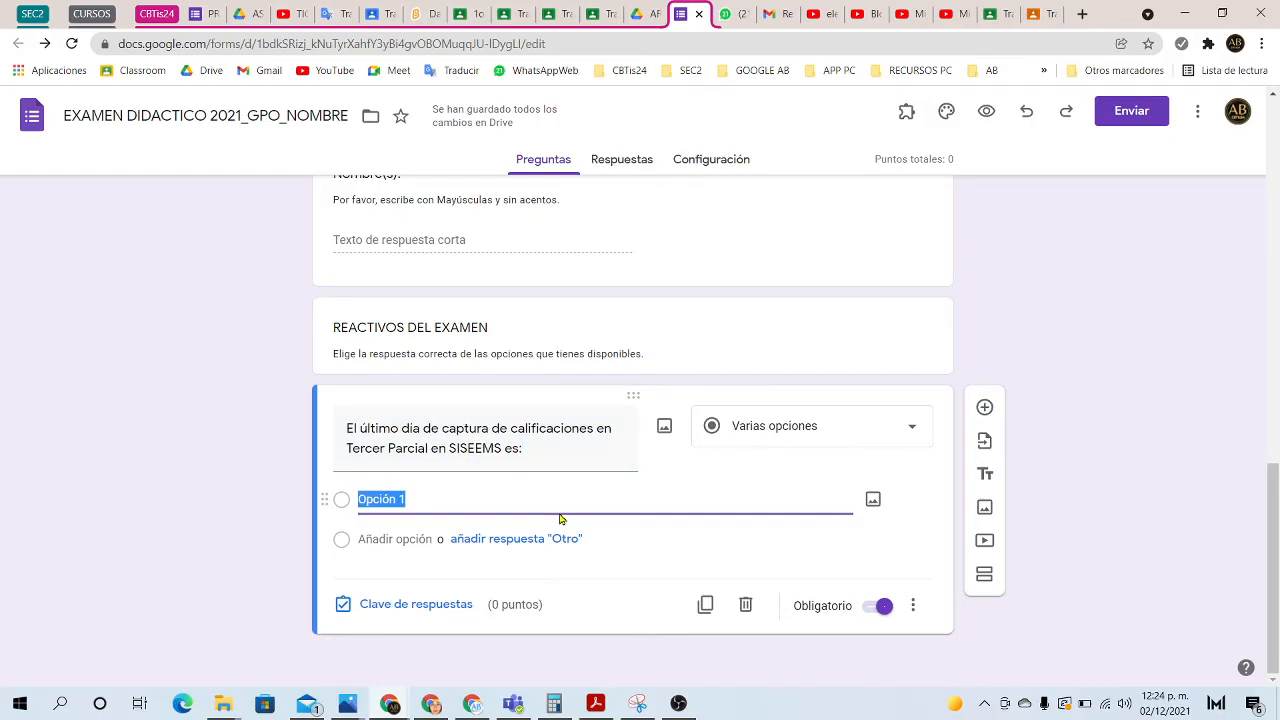
{"action": "type", "text": "14 de D"}
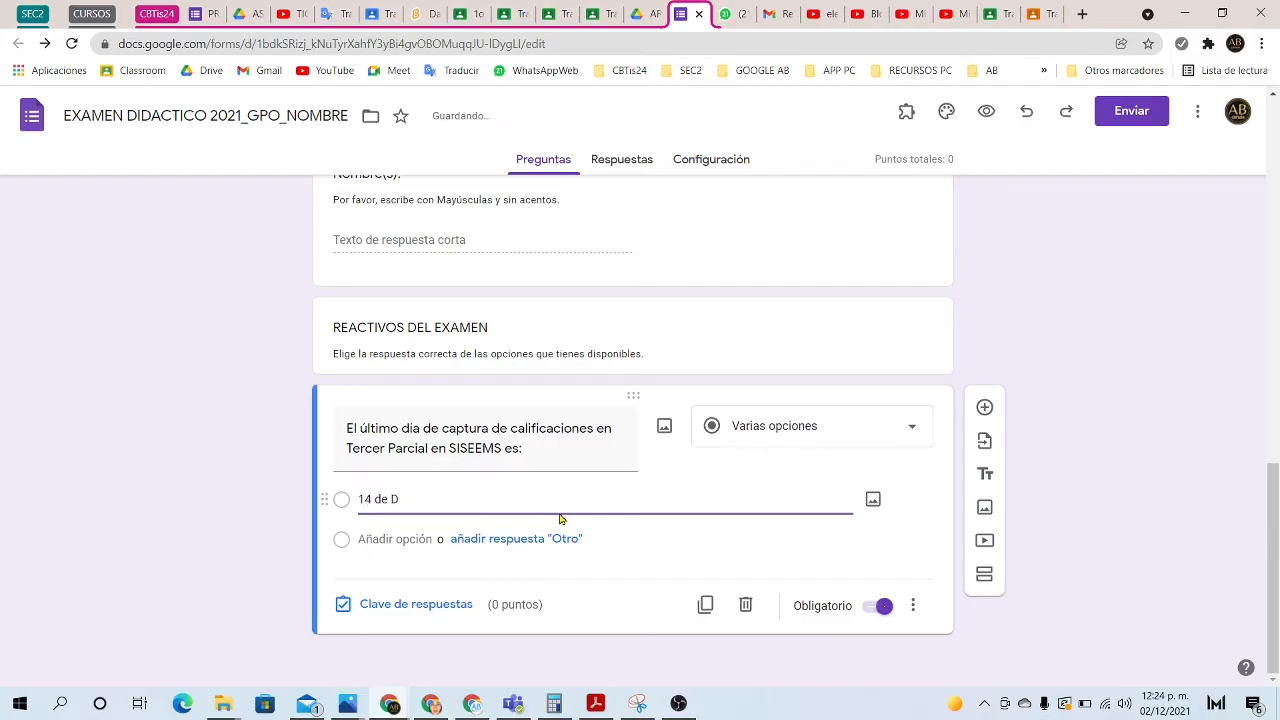
{"action": "type", "text": "ociembre."}
{"action": "left_click", "coordinate": [395, 539]}
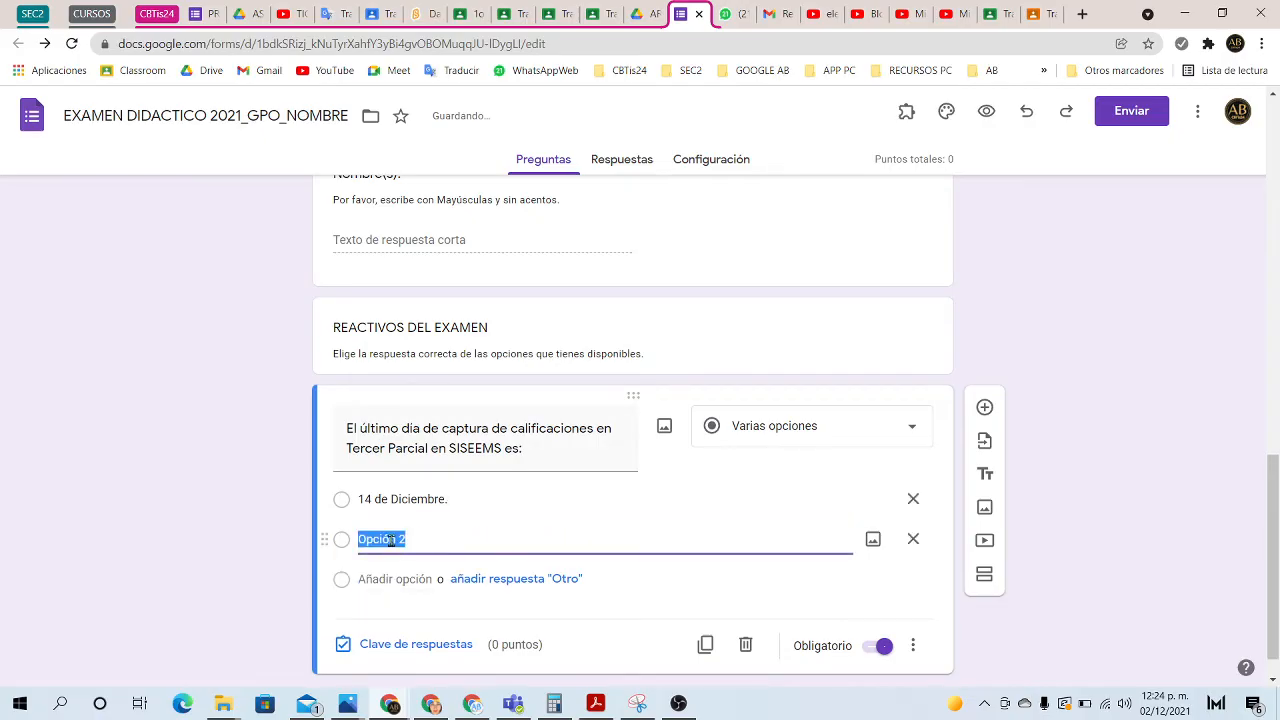
{"action": "type", "text": "9 de Diciem"}
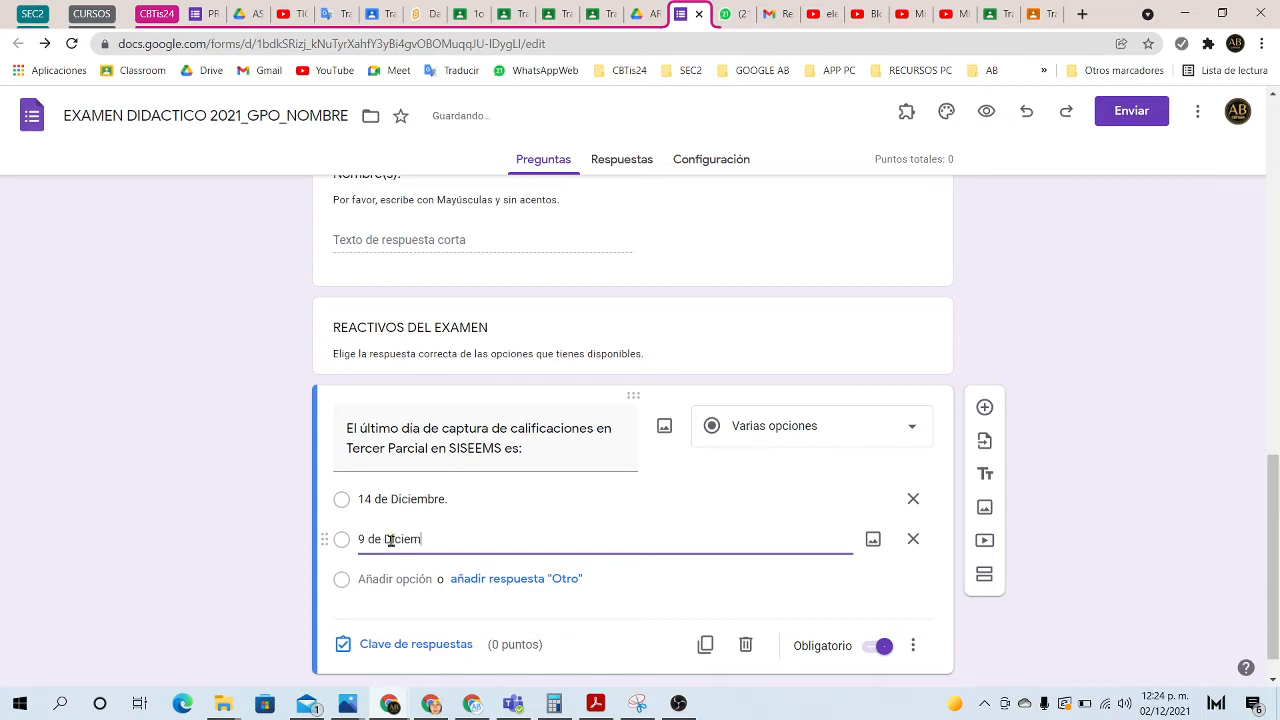
{"action": "type", "text": "bre."}
{"action": "left_click", "coordinate": [382, 579]}
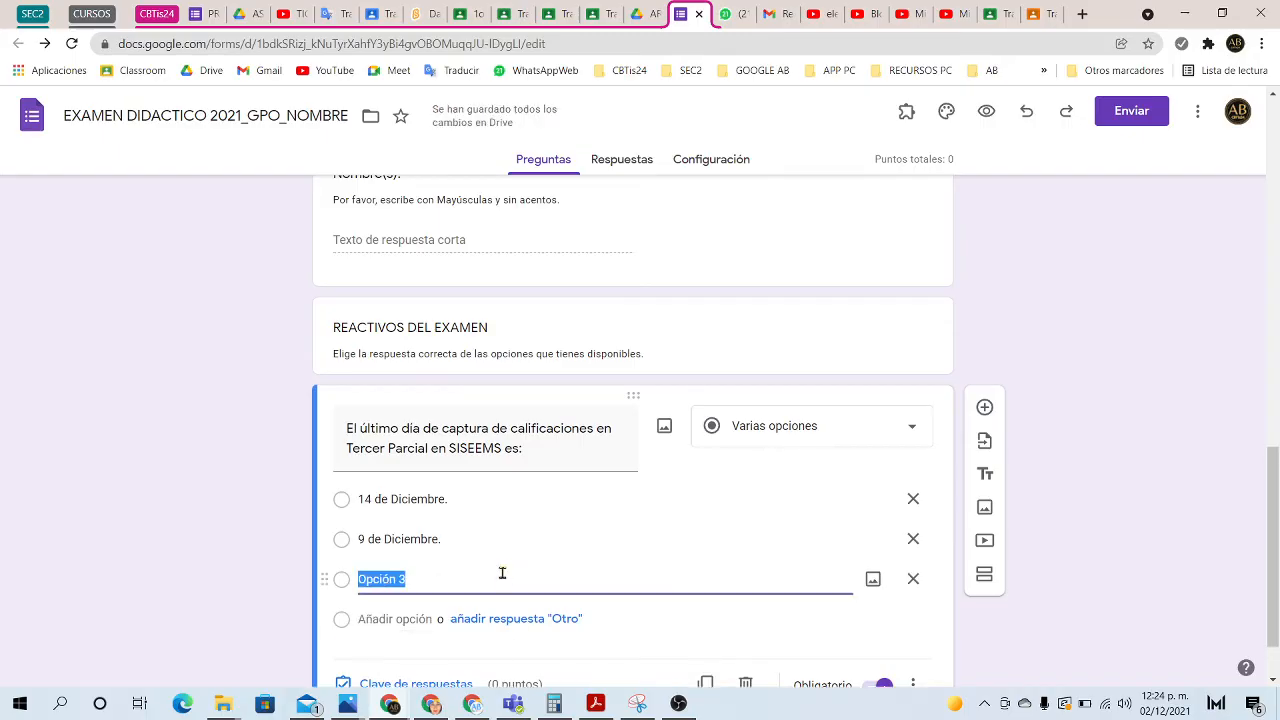
{"action": "type", "text": "19 de D"}
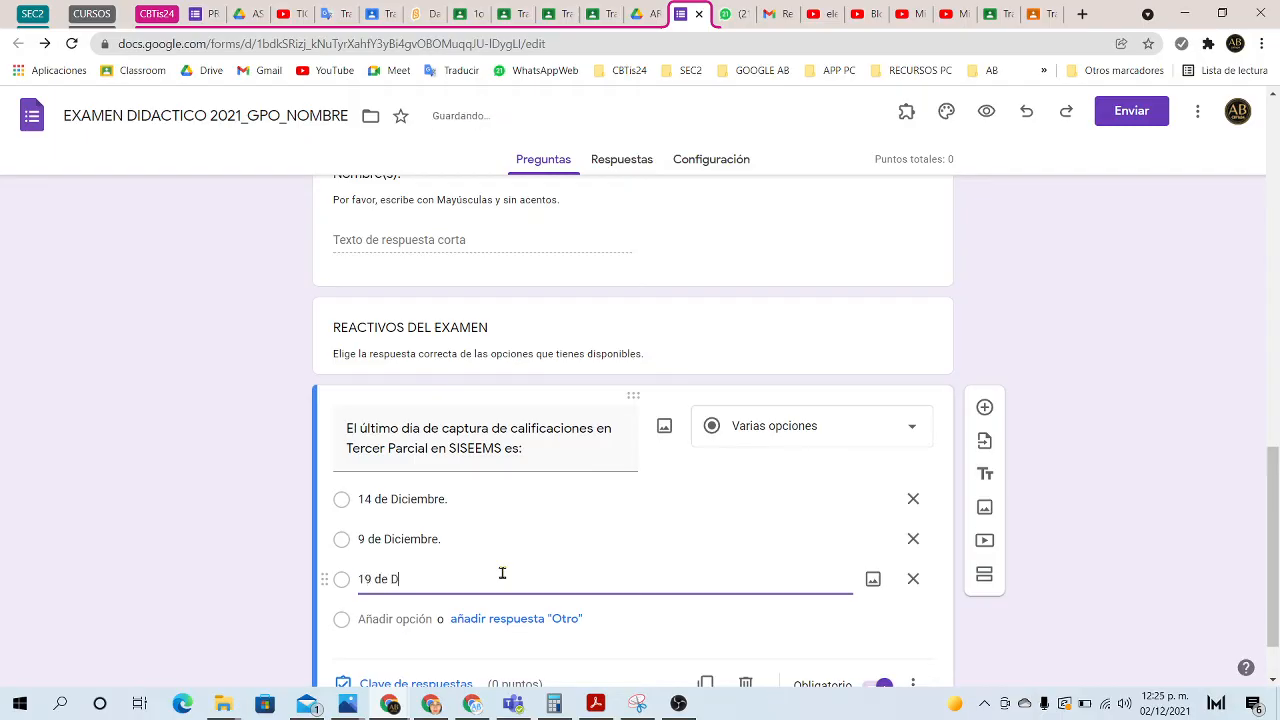
{"action": "type", "text": "iciemre."}
{"action": "left_click", "coordinate": [427, 579]}
{"action": "type", "text": "b"}
{"action": "scroll", "coordinate": [171, 522], "scroll_direction": "down", "scroll_amount": 1}
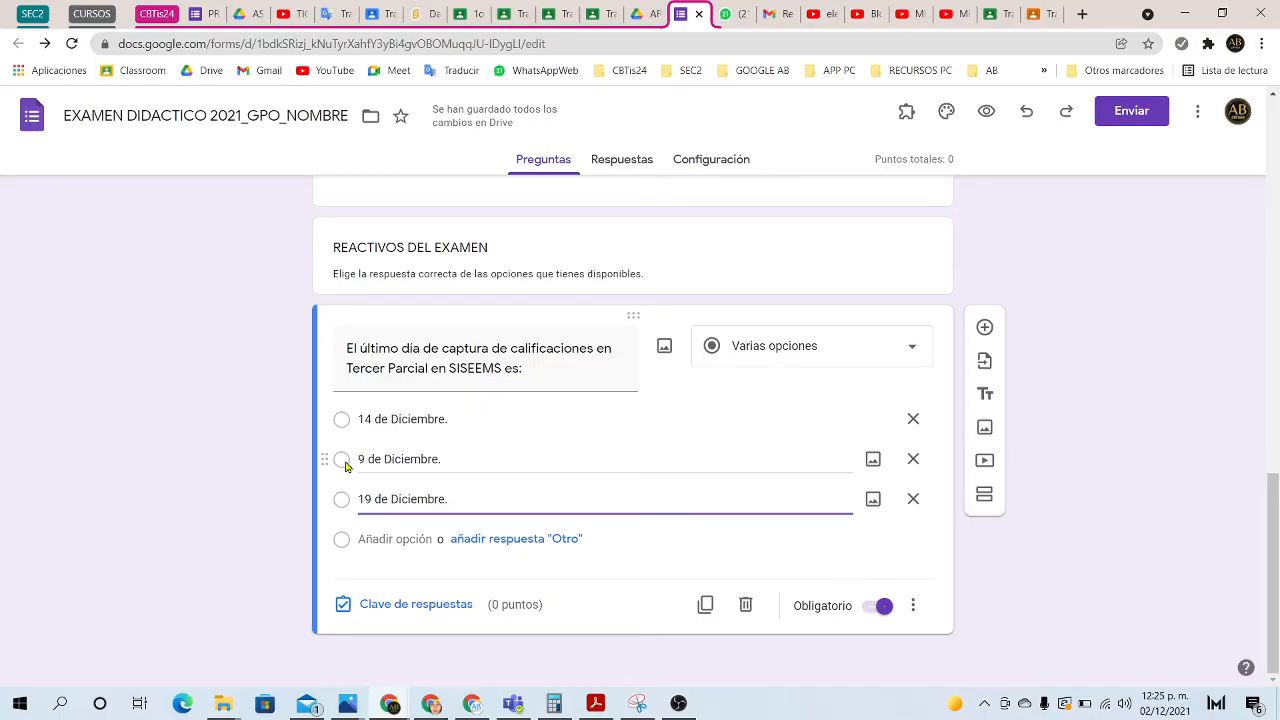
Step: Set "9 de Diciembre." as the correct answer in the SISEEMS question's answer key, worth 2 points
{"action": "left_click", "coordinate": [405, 605]}
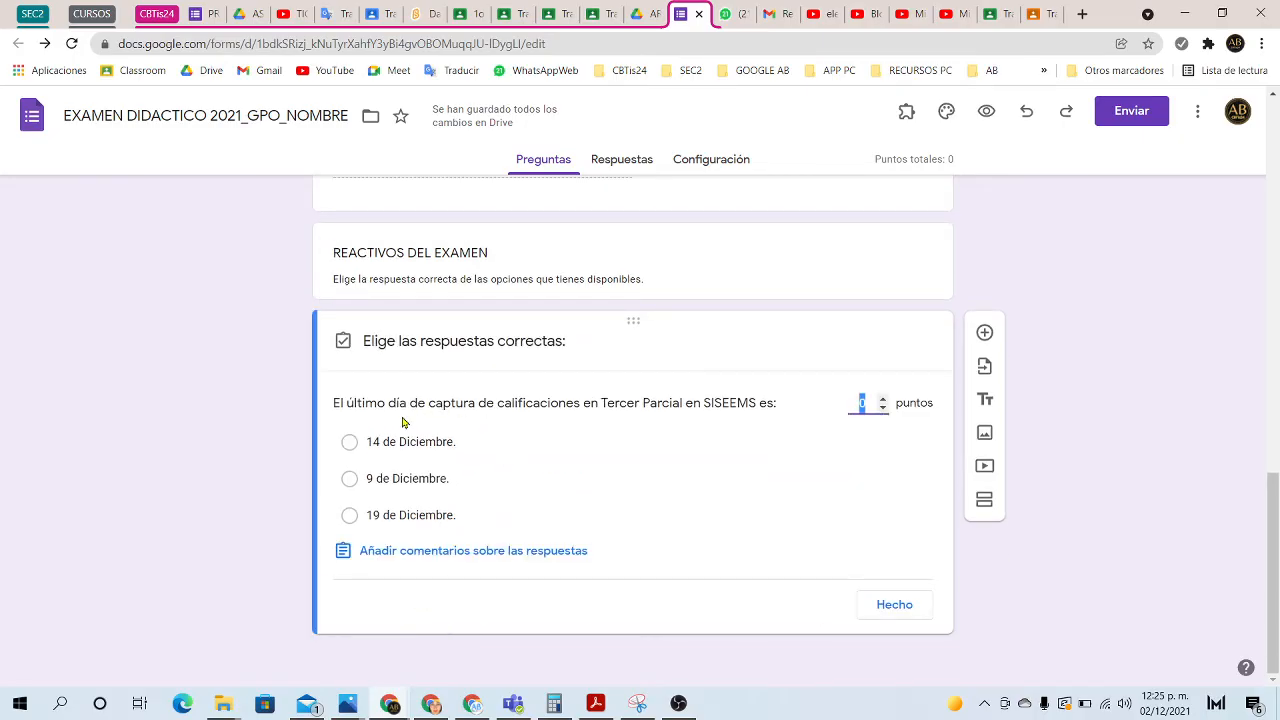
{"action": "left_click", "coordinate": [407, 487]}
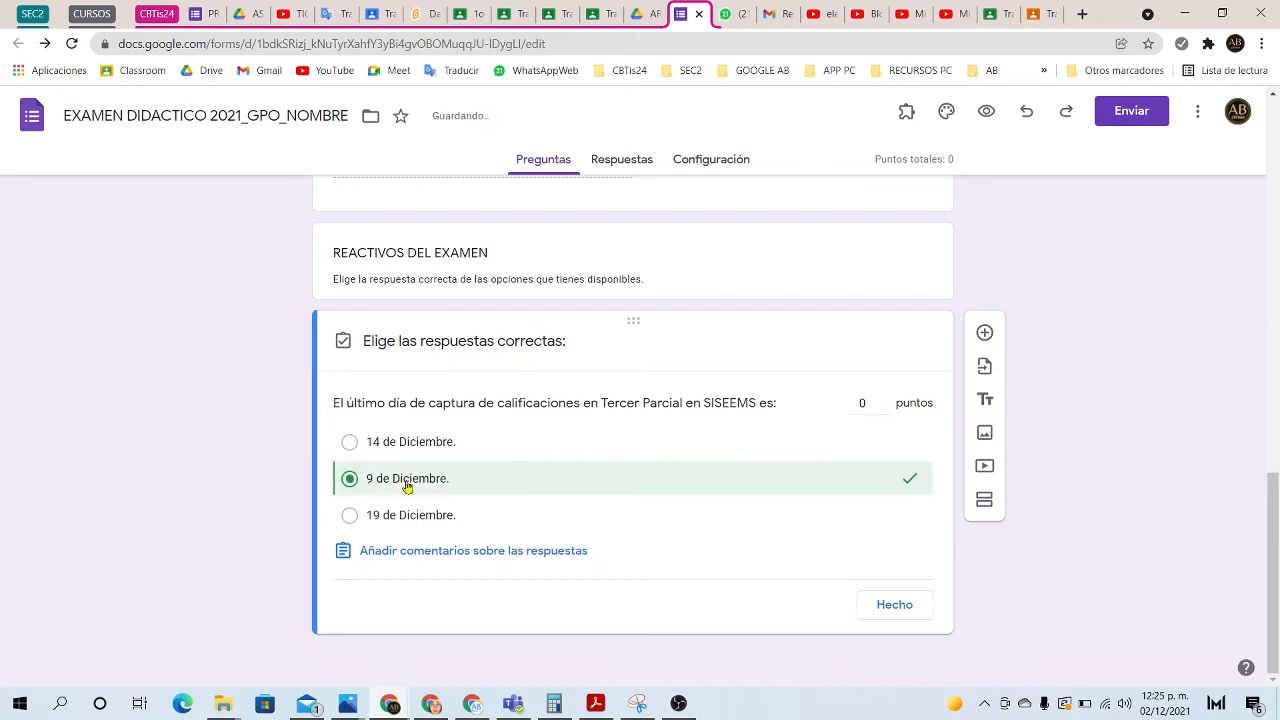
{"action": "left_click", "coordinate": [883, 401]}
{"action": "left_click", "coordinate": [883, 400]}
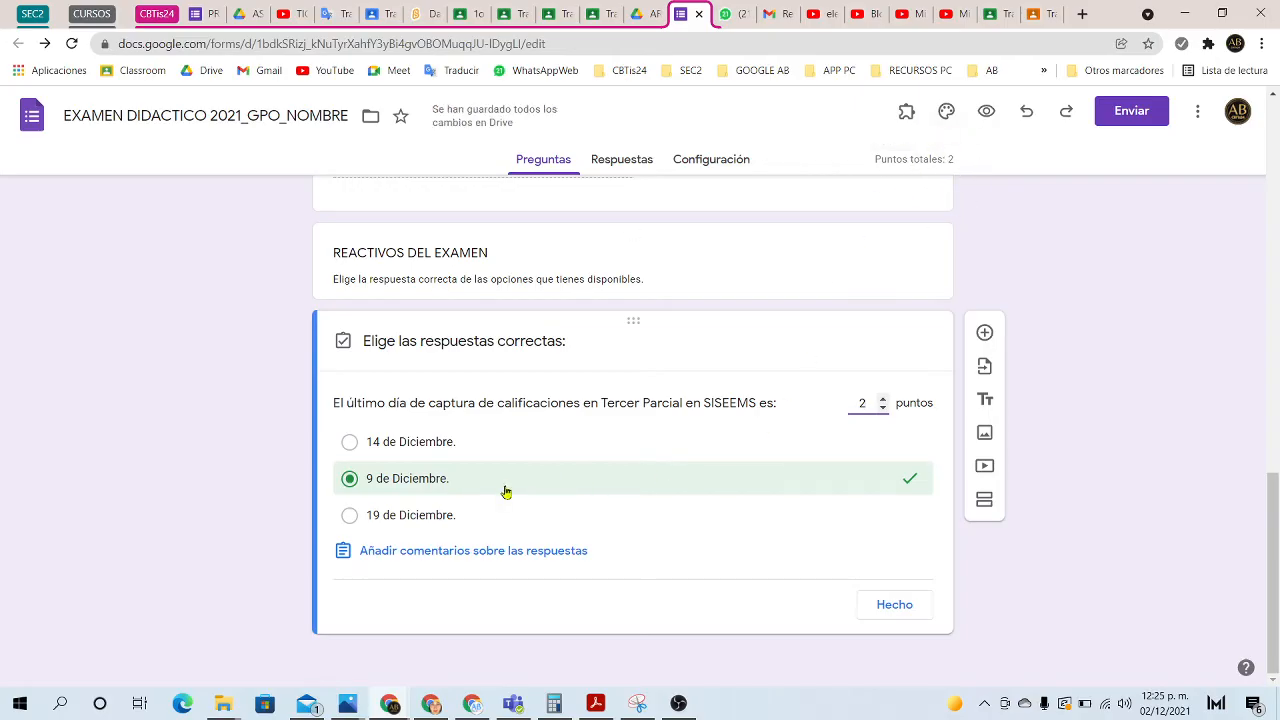
{"action": "left_click", "coordinate": [890, 607]}
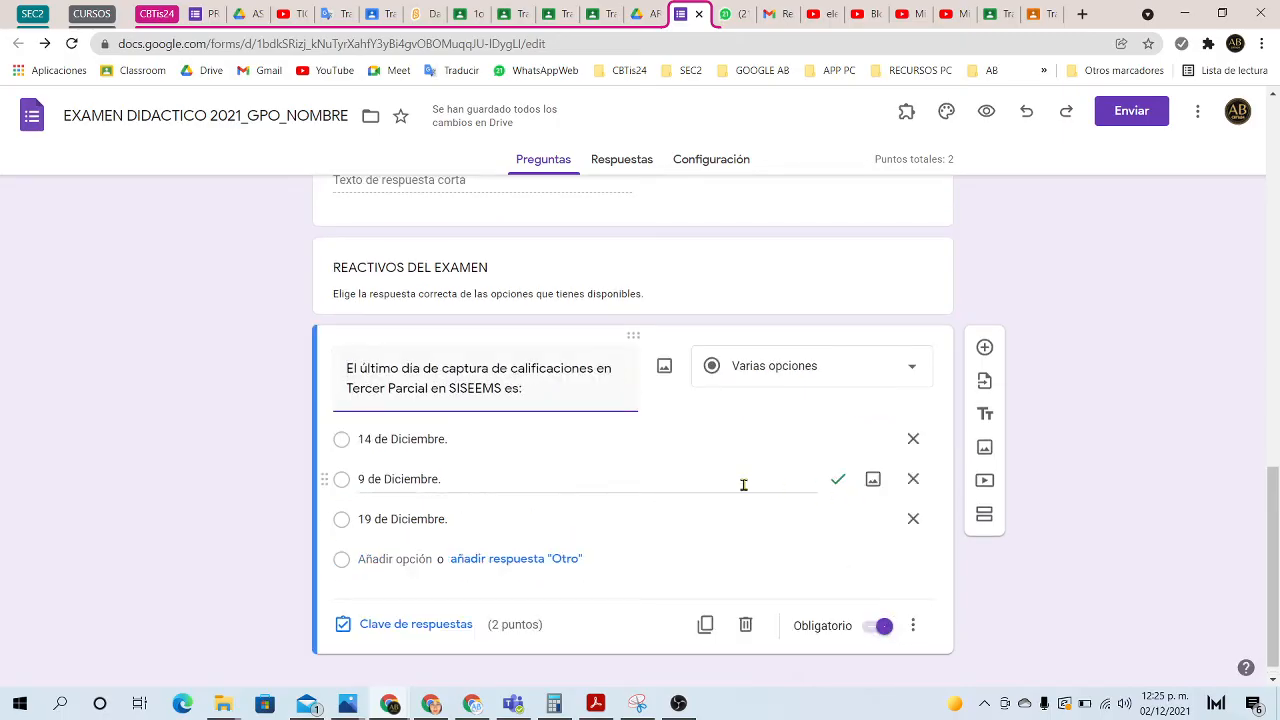
Step: Examine the feedback comment options for incorrect and correct answers in the SISEEMS question's answer key, then return to the question without adding any
{"action": "left_click", "coordinate": [414, 626]}
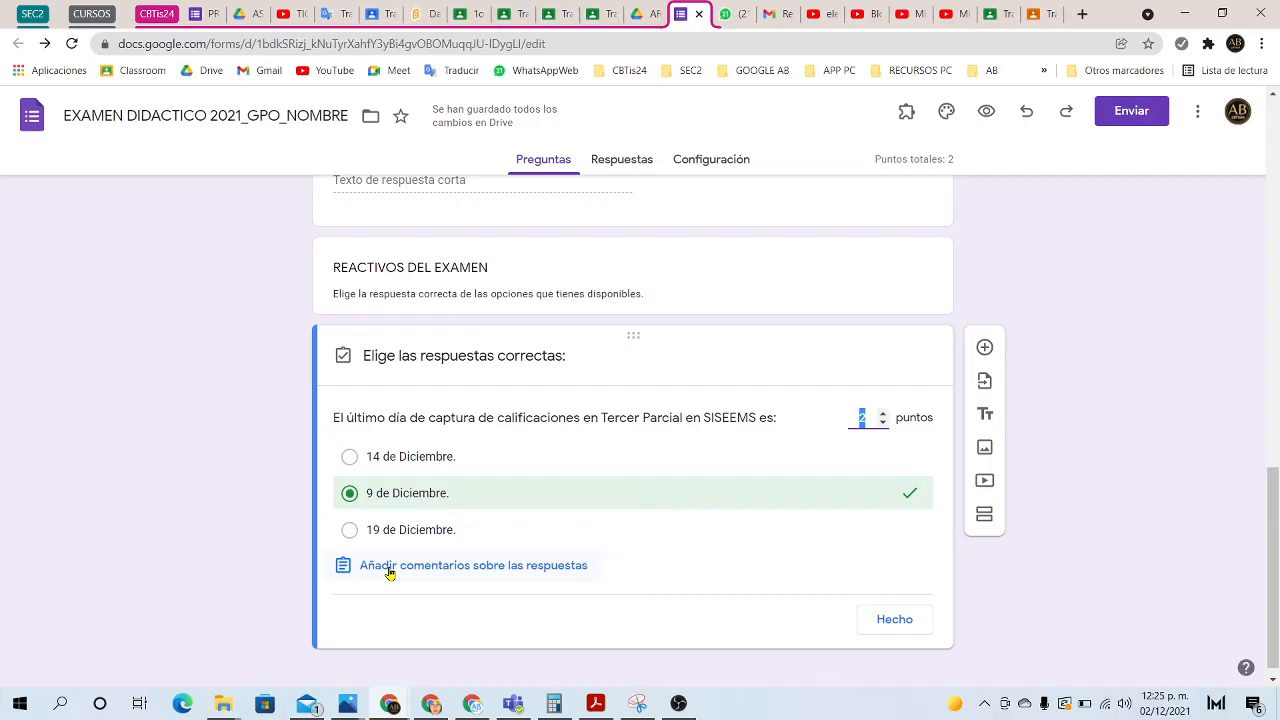
{"action": "left_click", "coordinate": [442, 567]}
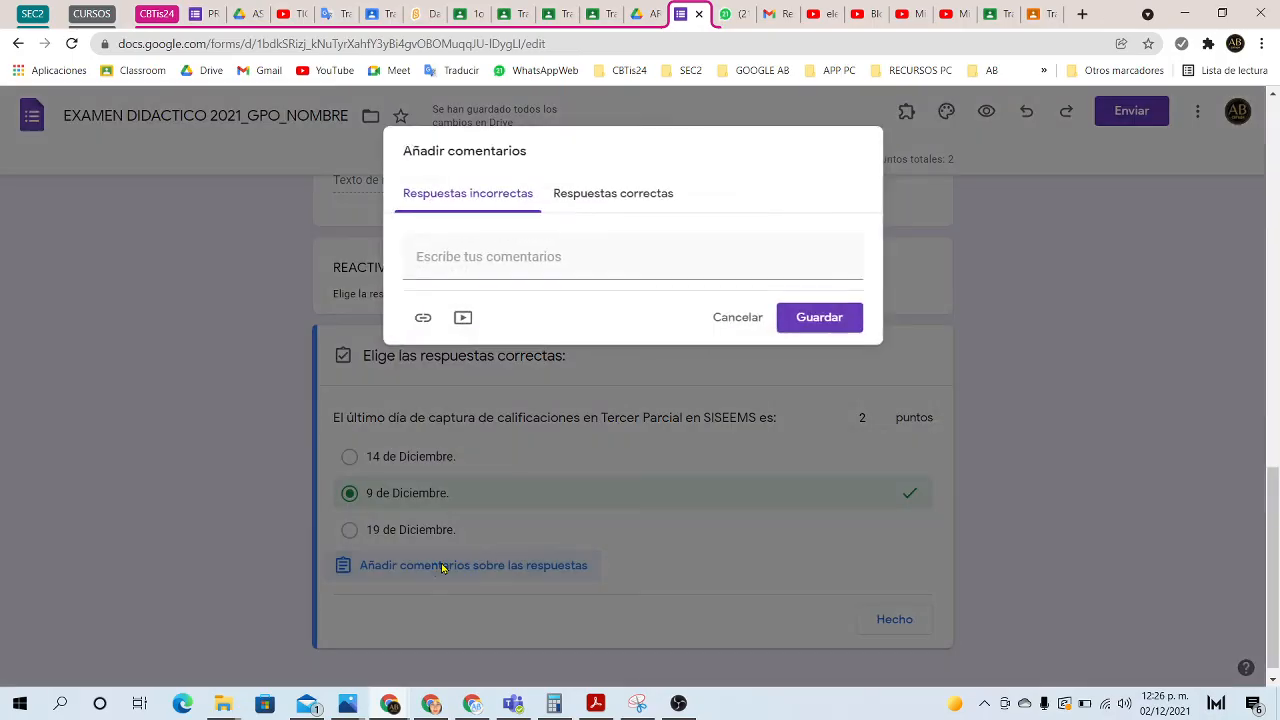
{"action": "left_click", "coordinate": [588, 200]}
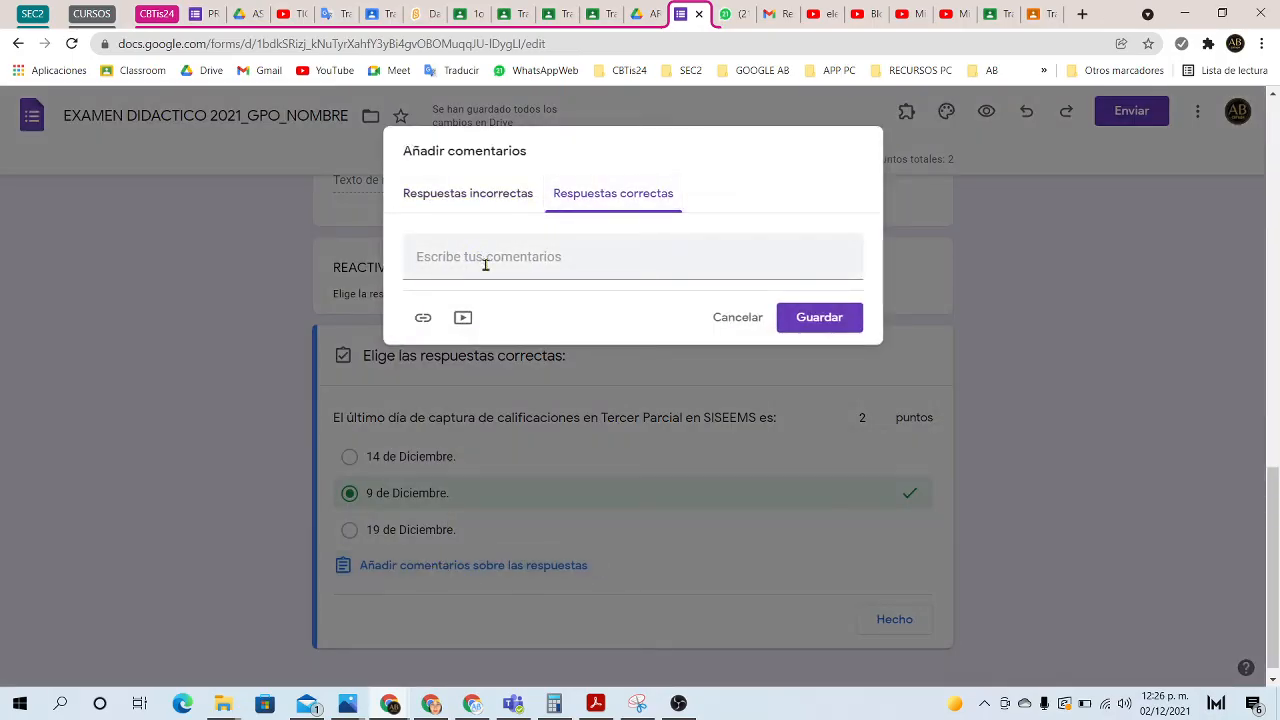
{"action": "left_click", "coordinate": [469, 200]}
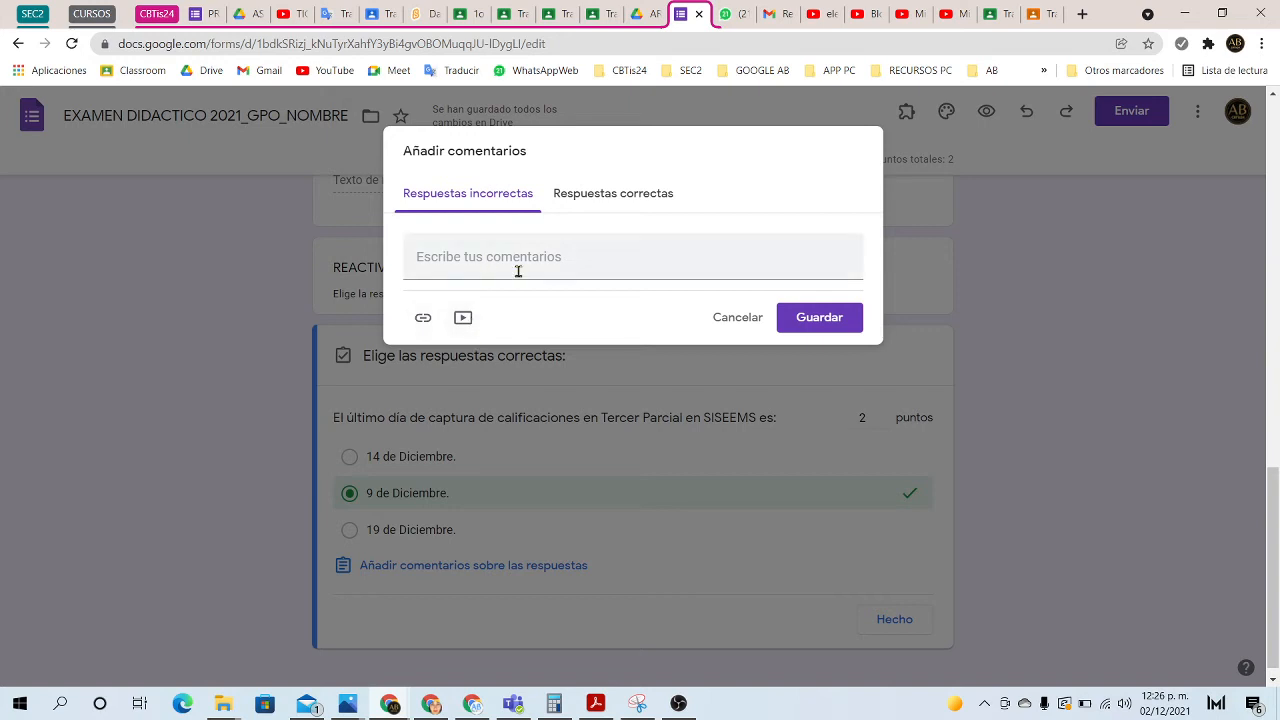
{"action": "left_click", "coordinate": [748, 318]}
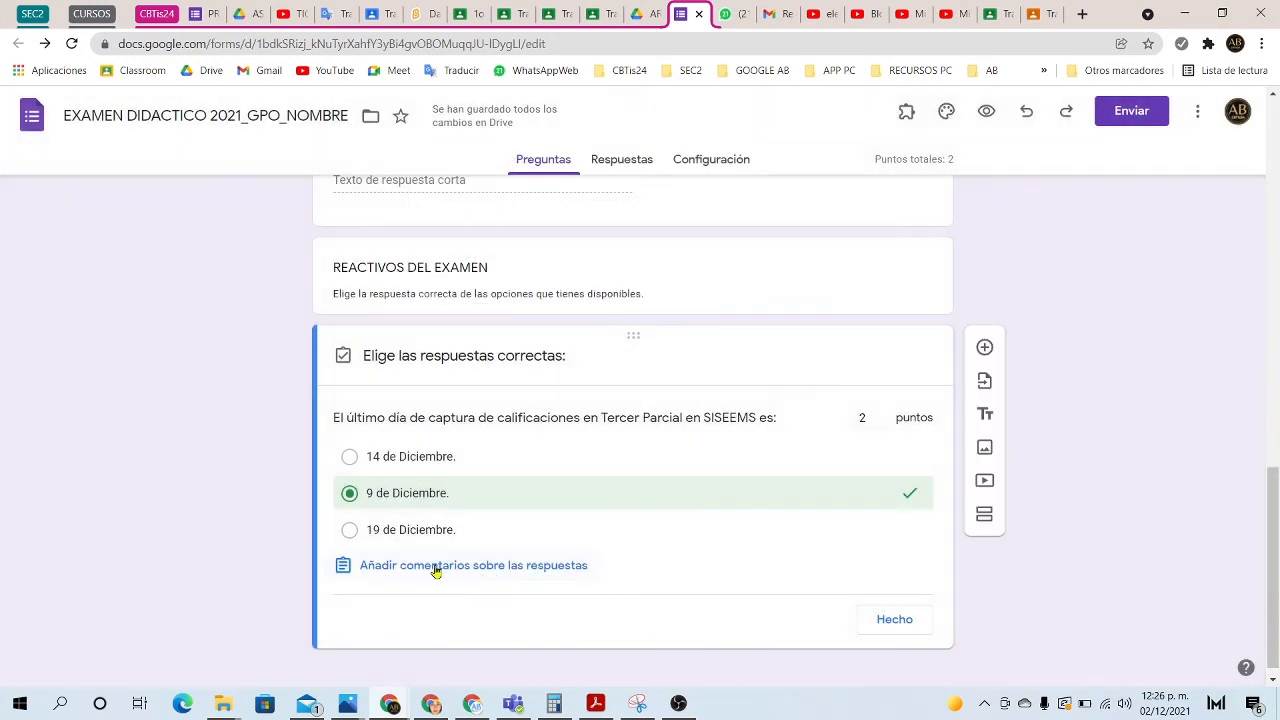
{"action": "left_click", "coordinate": [895, 620]}
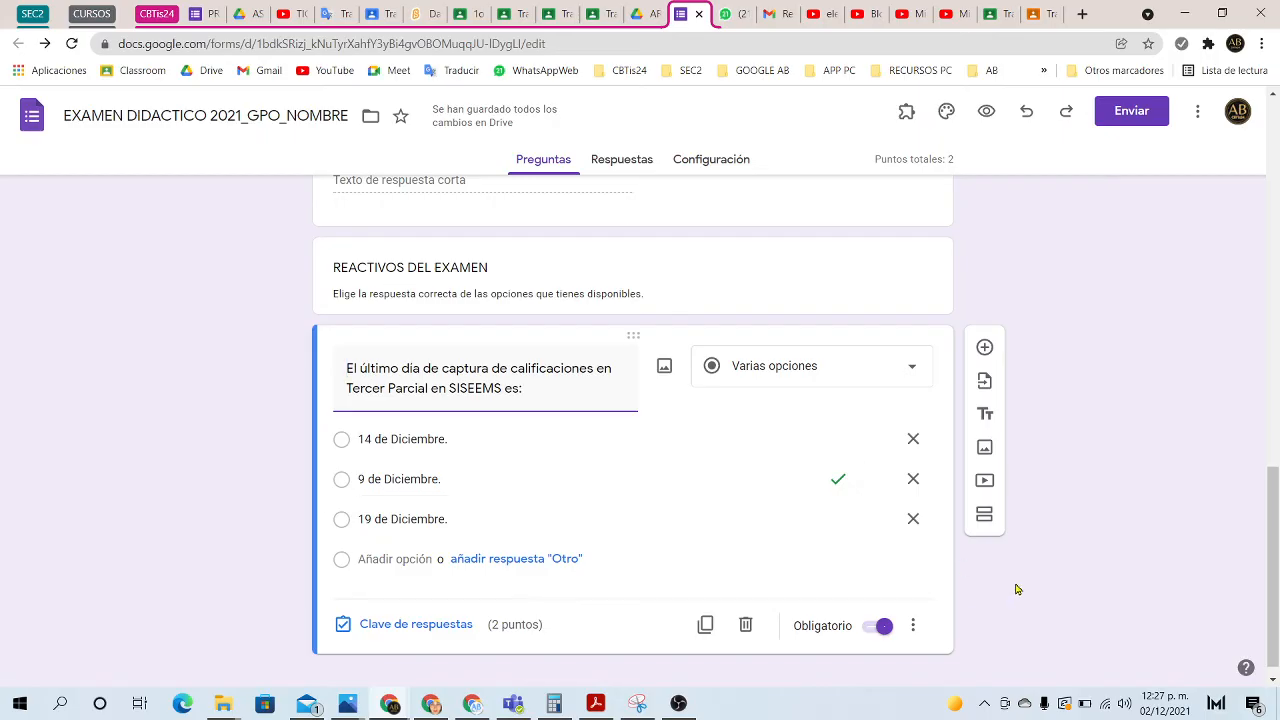
{"action": "scroll", "coordinate": [1016, 591], "scroll_direction": "down", "scroll_amount": 1}
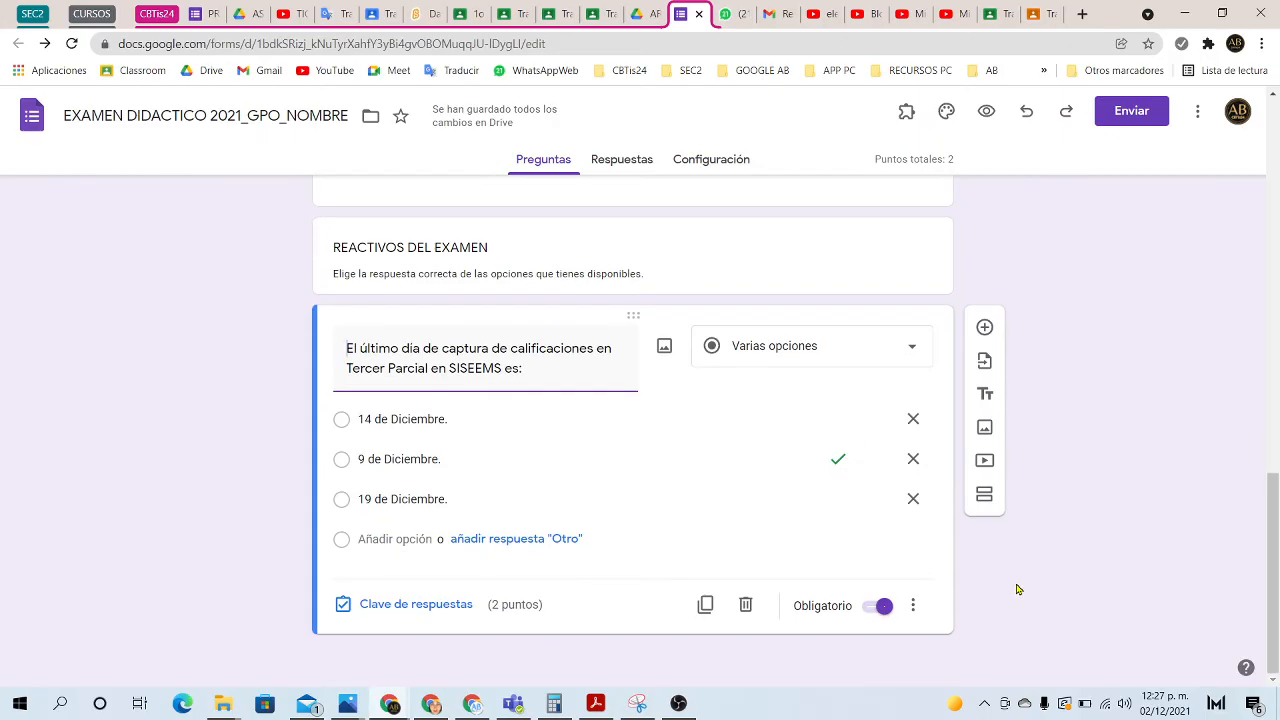
Step: Add a new question below the SISEEMS question and make it a checkbox question (Casillas)
{"action": "left_click", "coordinate": [984, 328]}
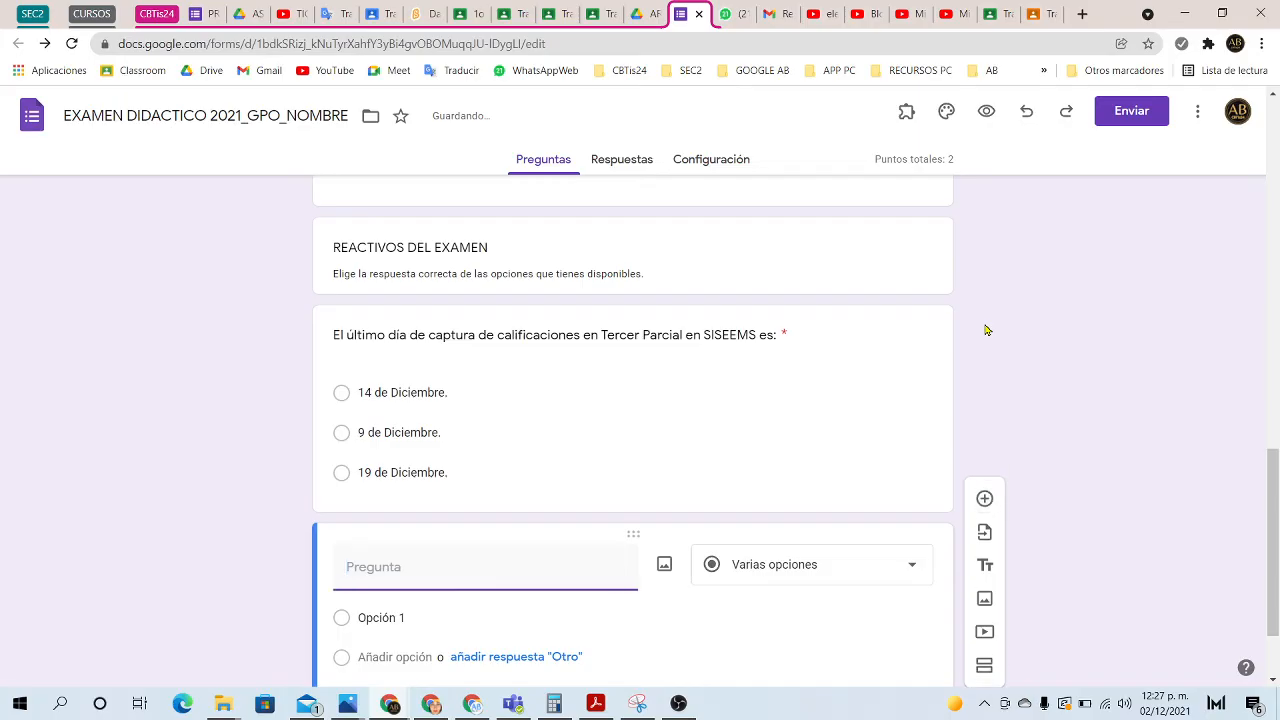
{"action": "left_click", "coordinate": [823, 570]}
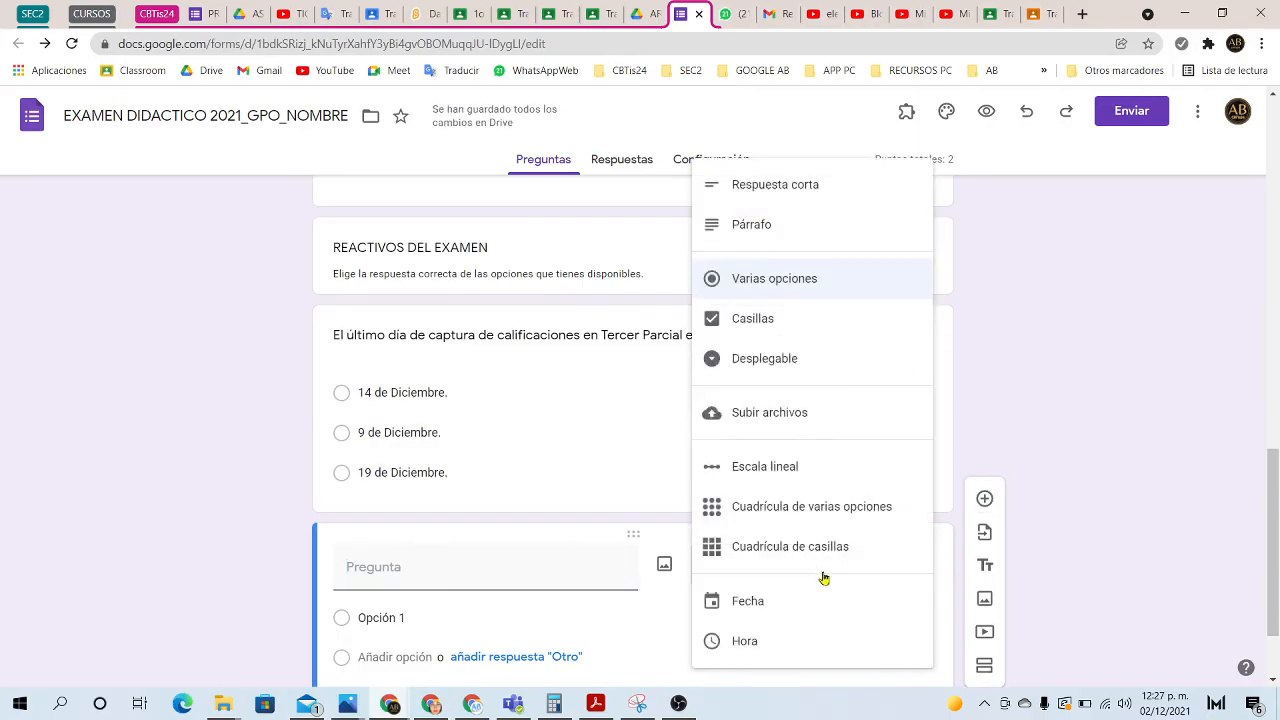
{"action": "left_click", "coordinate": [757, 320]}
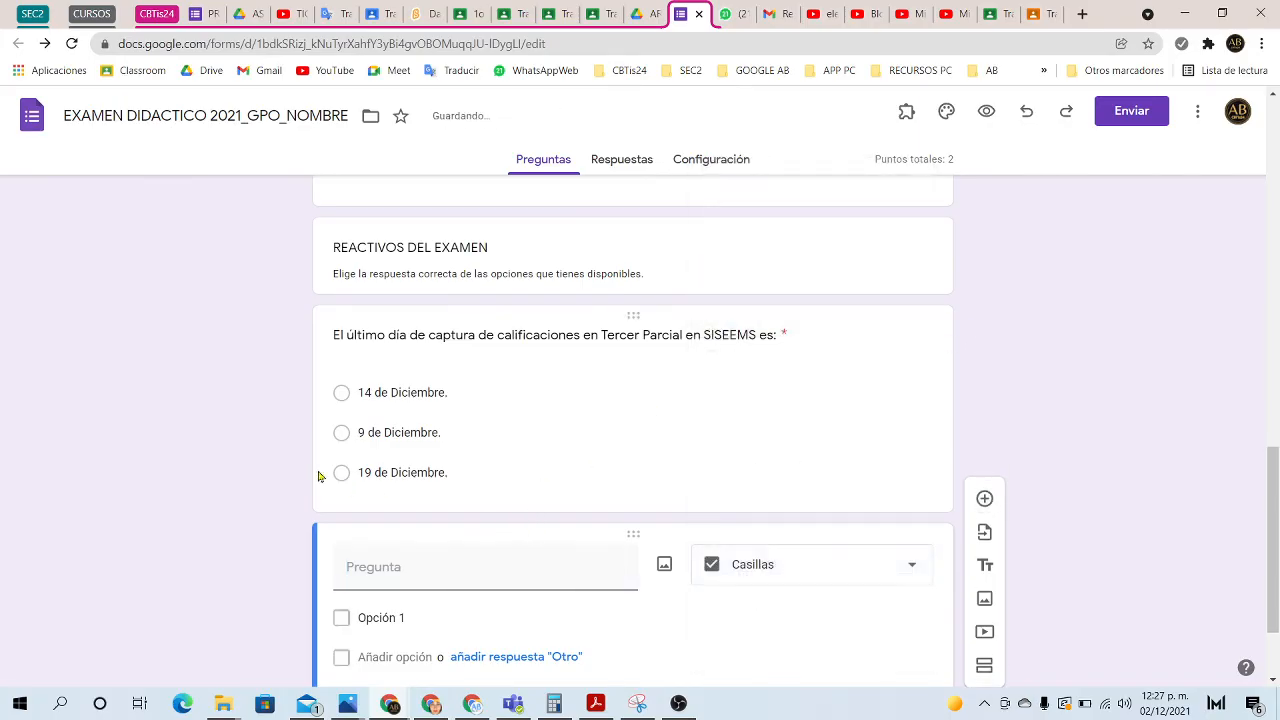
Step: Enter "Son colores del Arcoíris:" as the checkbox question's text, correcting the spelling of "Arcoíris" with the suggested accented form
{"action": "scroll", "coordinate": [166, 472], "scroll_direction": "down", "scroll_amount": 2}
{"action": "left_click", "coordinate": [362, 436]}
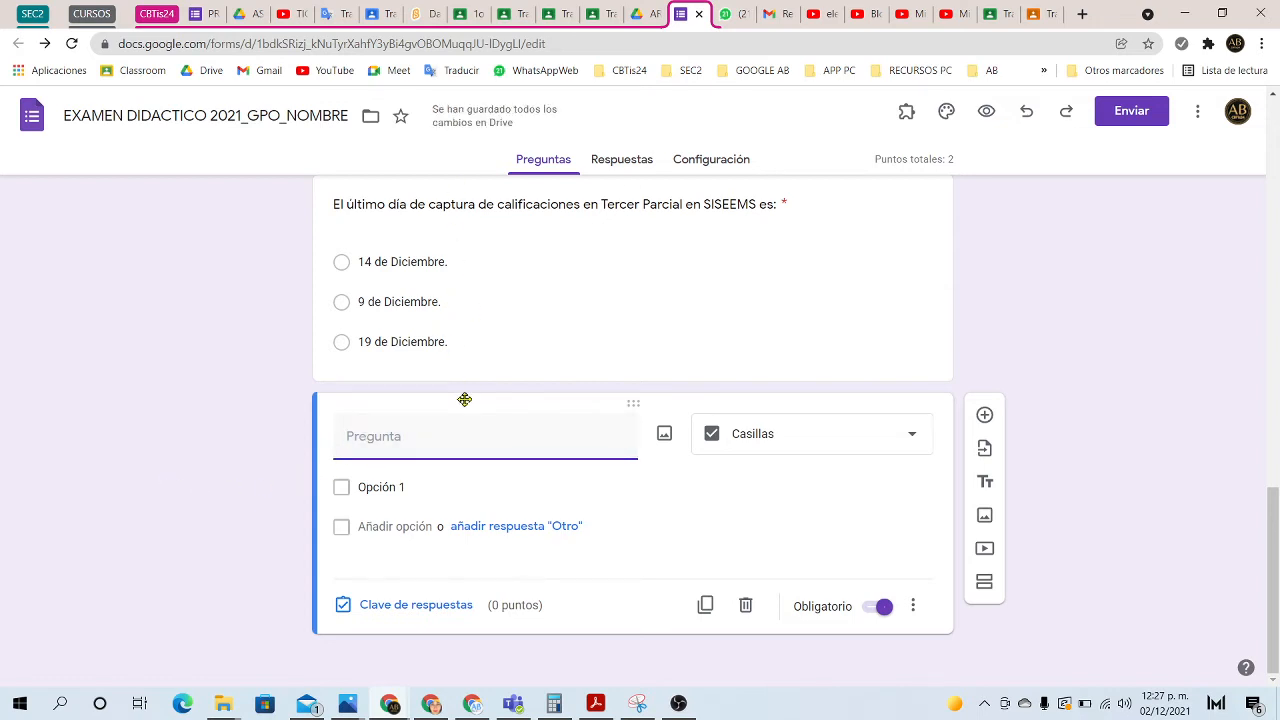
{"action": "type", "text": "So"}
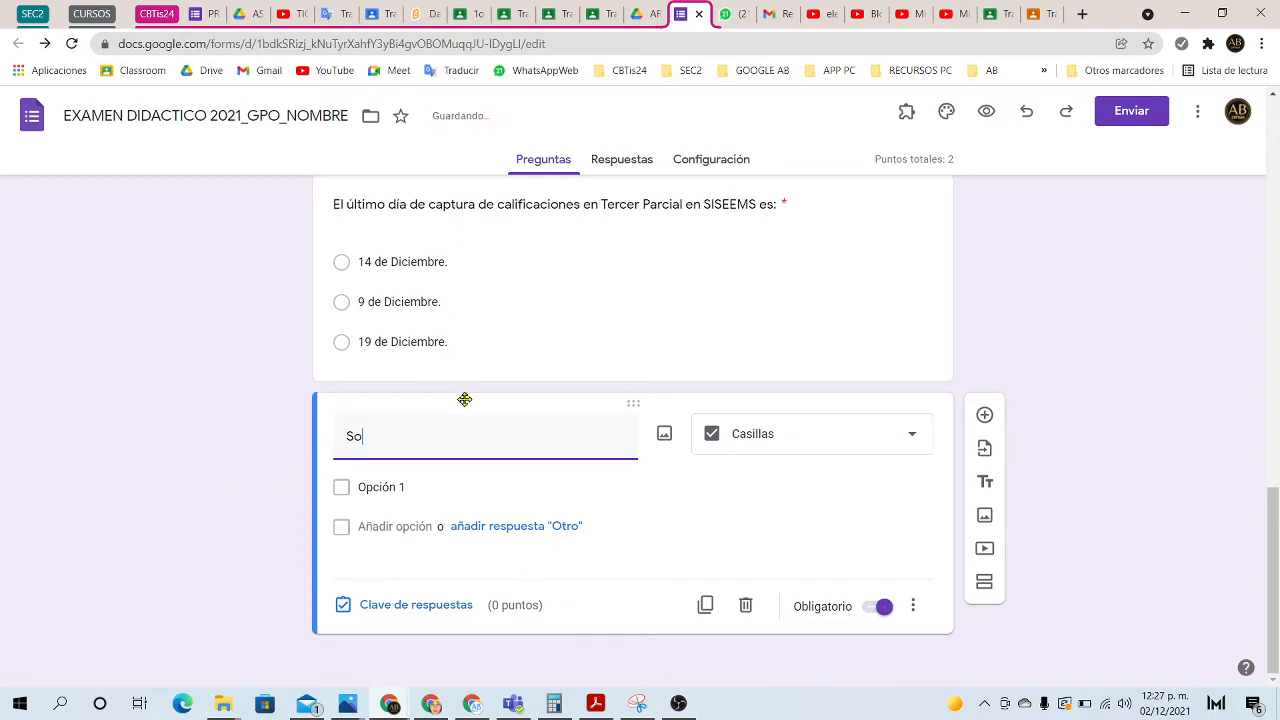
{"action": "type", "text": "n colores del"}
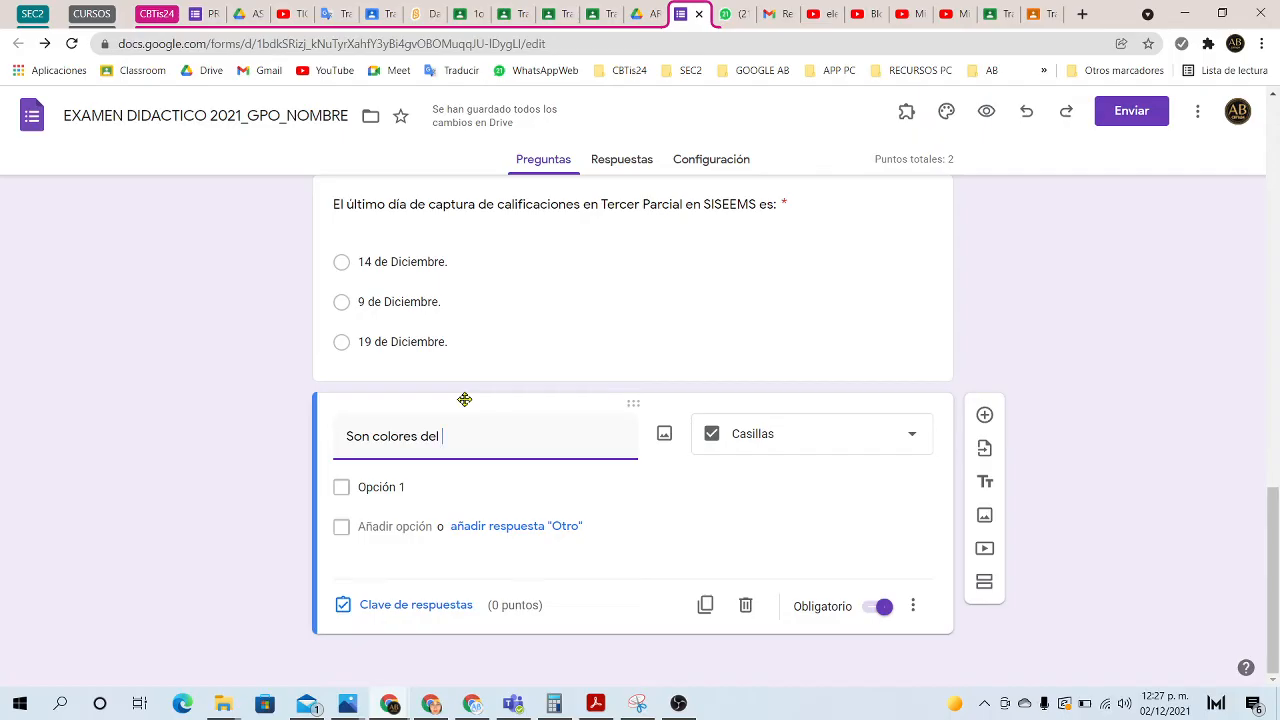
{"action": "type", "text": "Ar"}
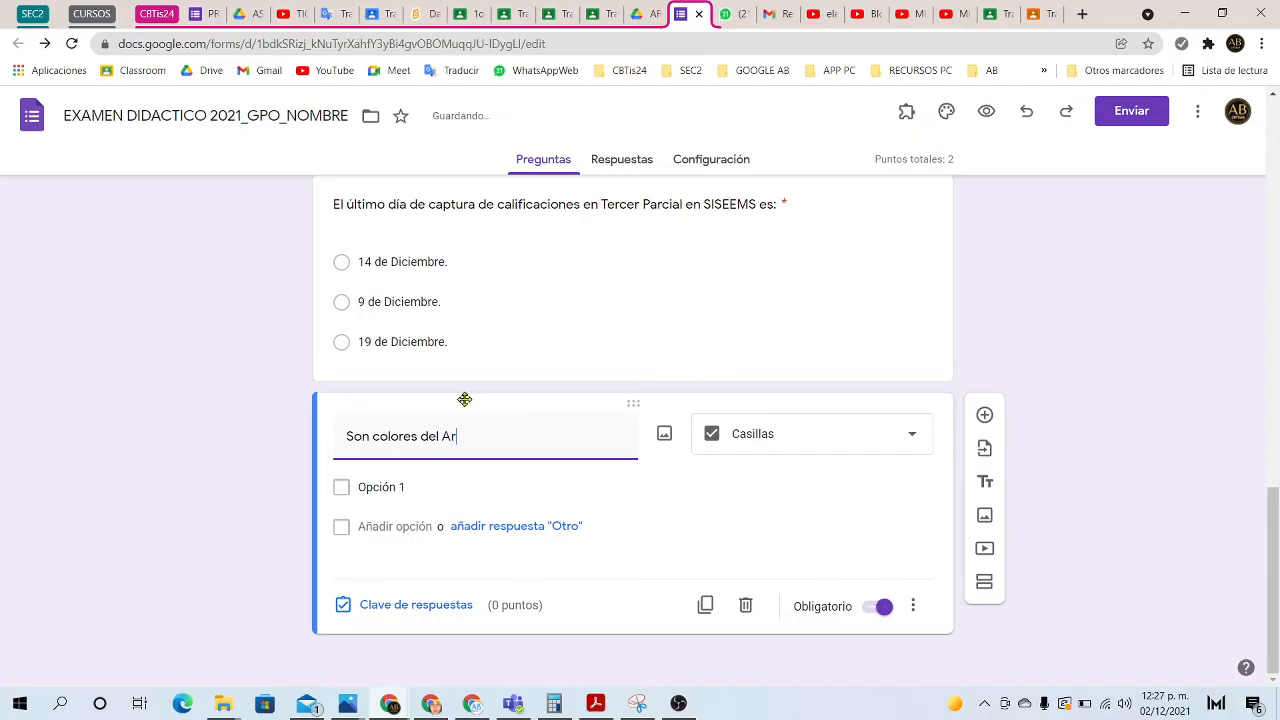
{"action": "type", "text": "coiris:"}
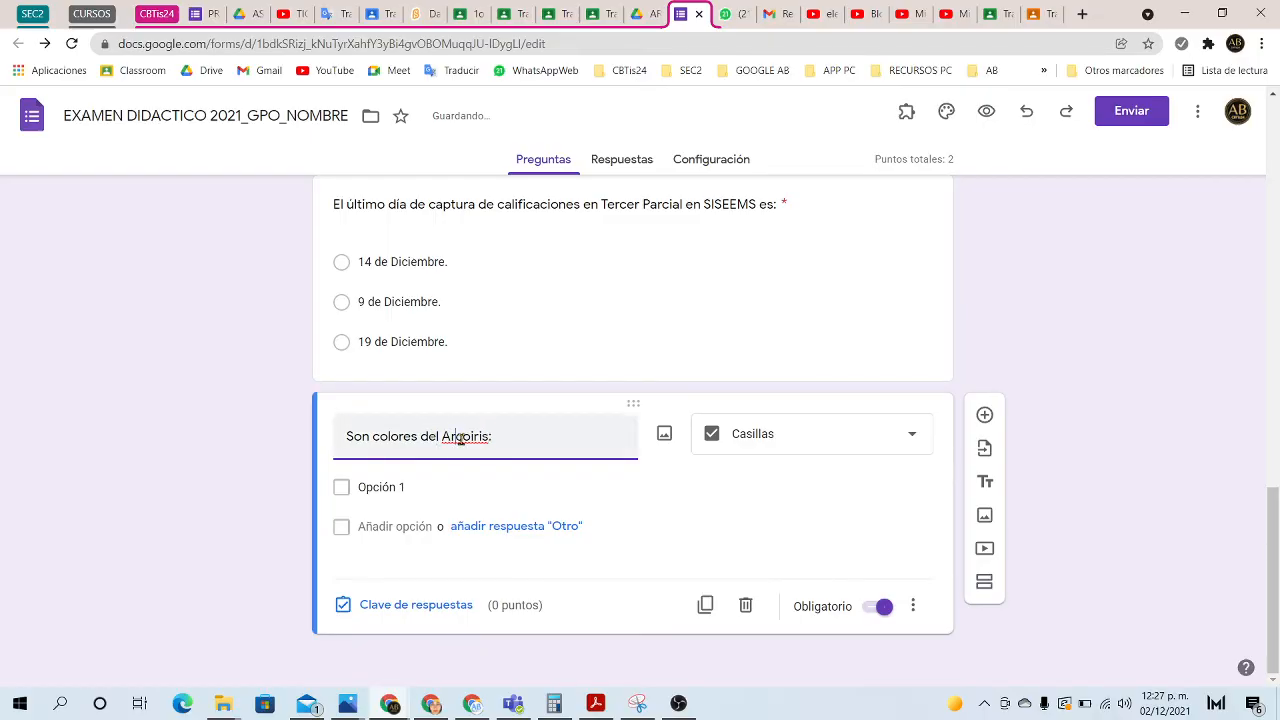
{"action": "right_click", "coordinate": [458, 437]}
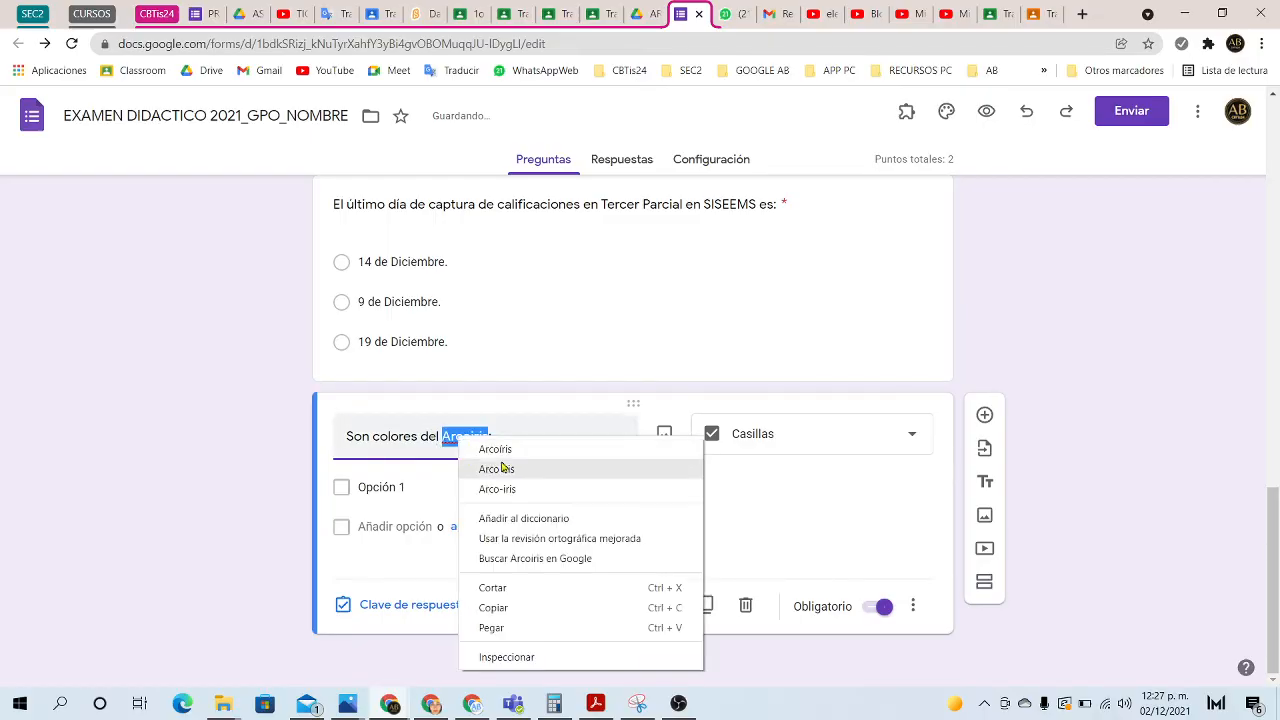
{"action": "left_click", "coordinate": [495, 449]}
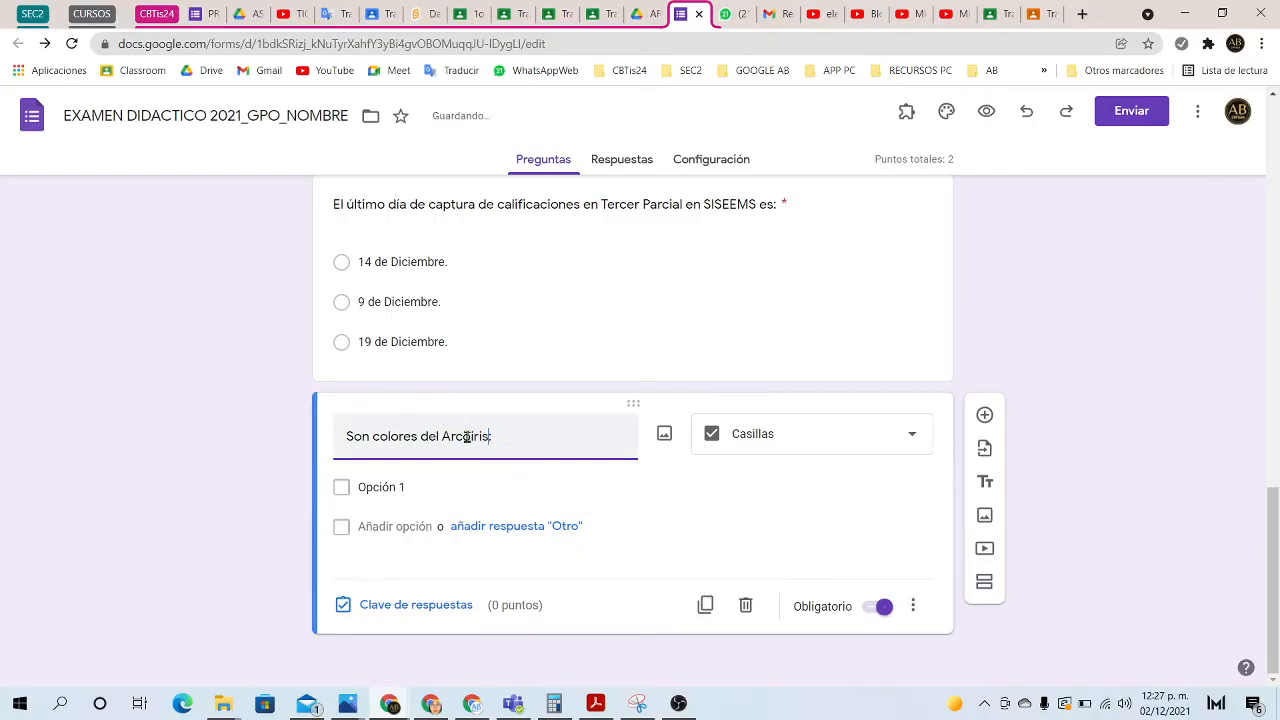
{"action": "type", "text": ":"}
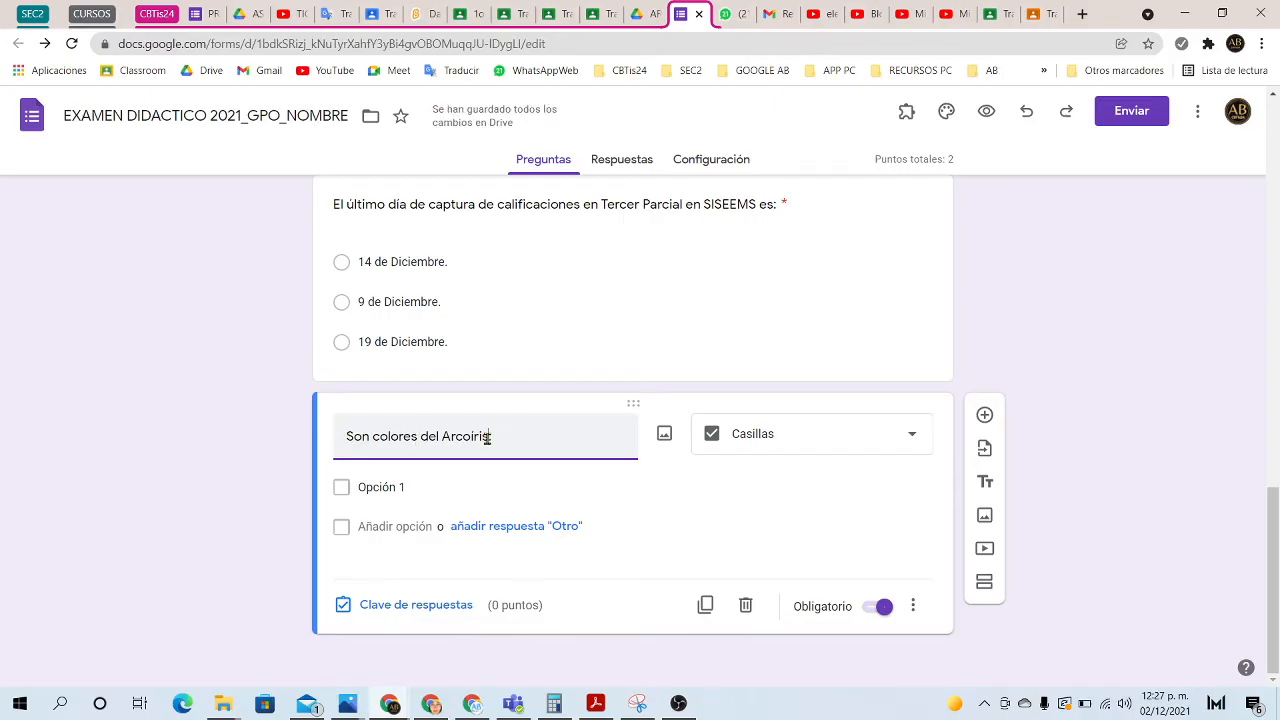
Step: Enter "Bronce", "Azul", "Dorado", "Verde" and "Cromado" as the rainbow question's five answer options
{"action": "left_click", "coordinate": [370, 487]}
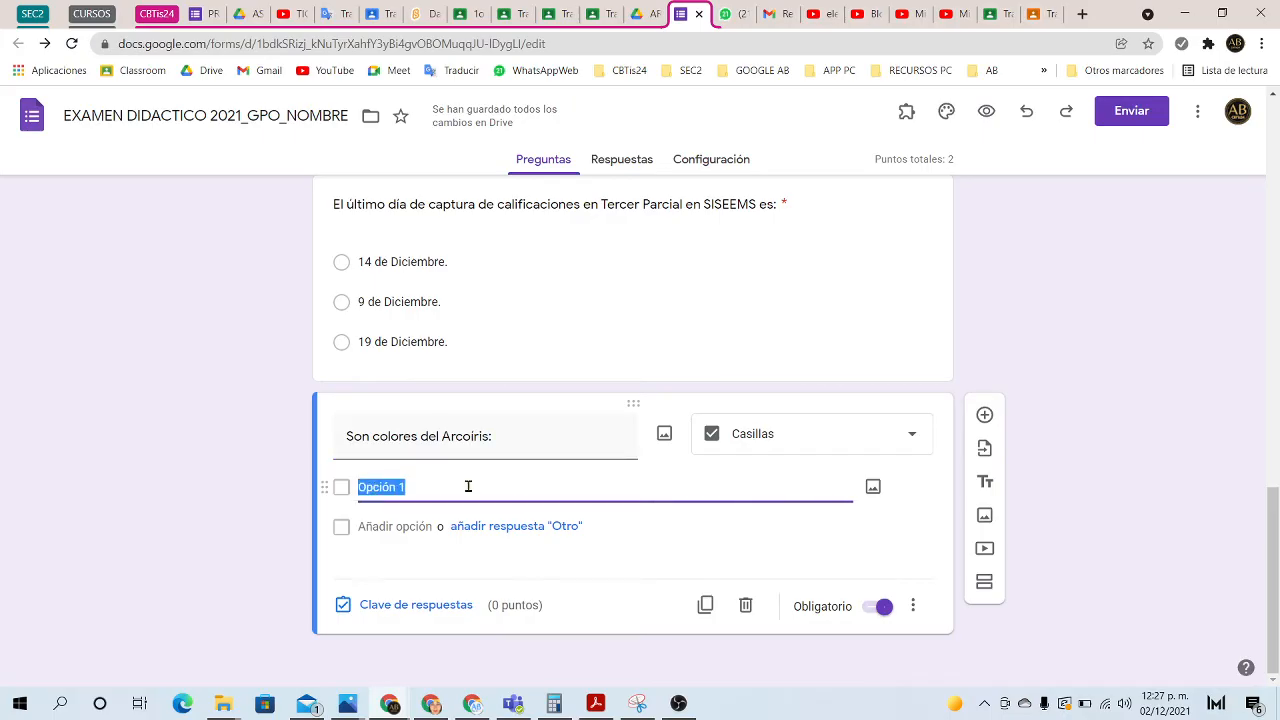
{"action": "type", "text": "Bronce"}
{"action": "left_click", "coordinate": [394, 526]}
{"action": "type", "text": "R"}
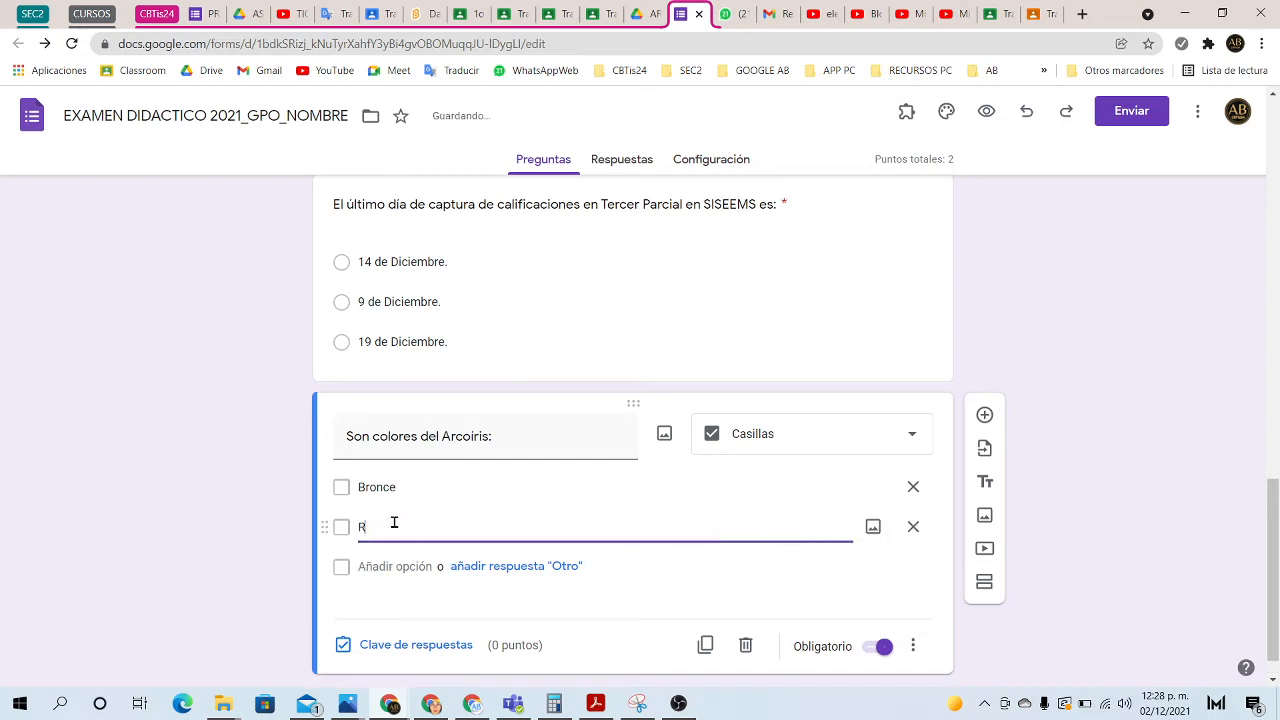
{"action": "key", "text": "BackSpace"}
{"action": "type", "text": "Azul"}
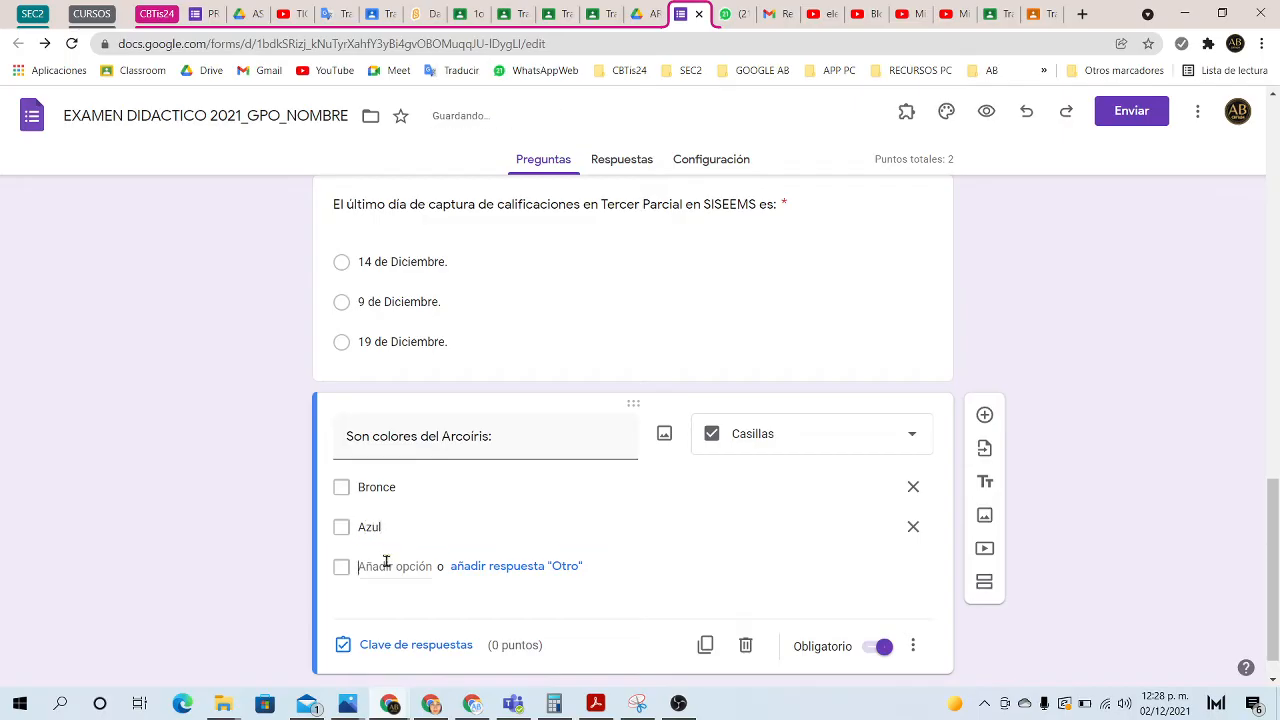
{"action": "left_click", "coordinate": [388, 565]}
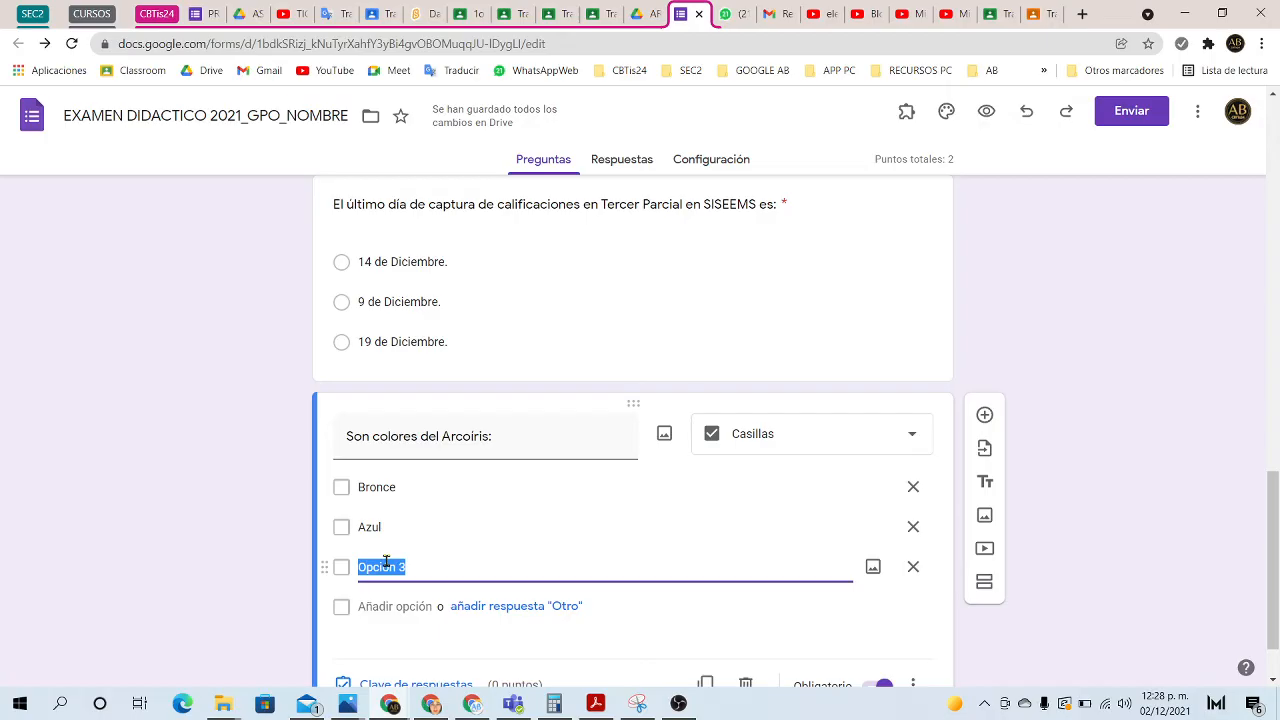
{"action": "type", "text": "Dorado"}
{"action": "left_click", "coordinate": [390, 607]}
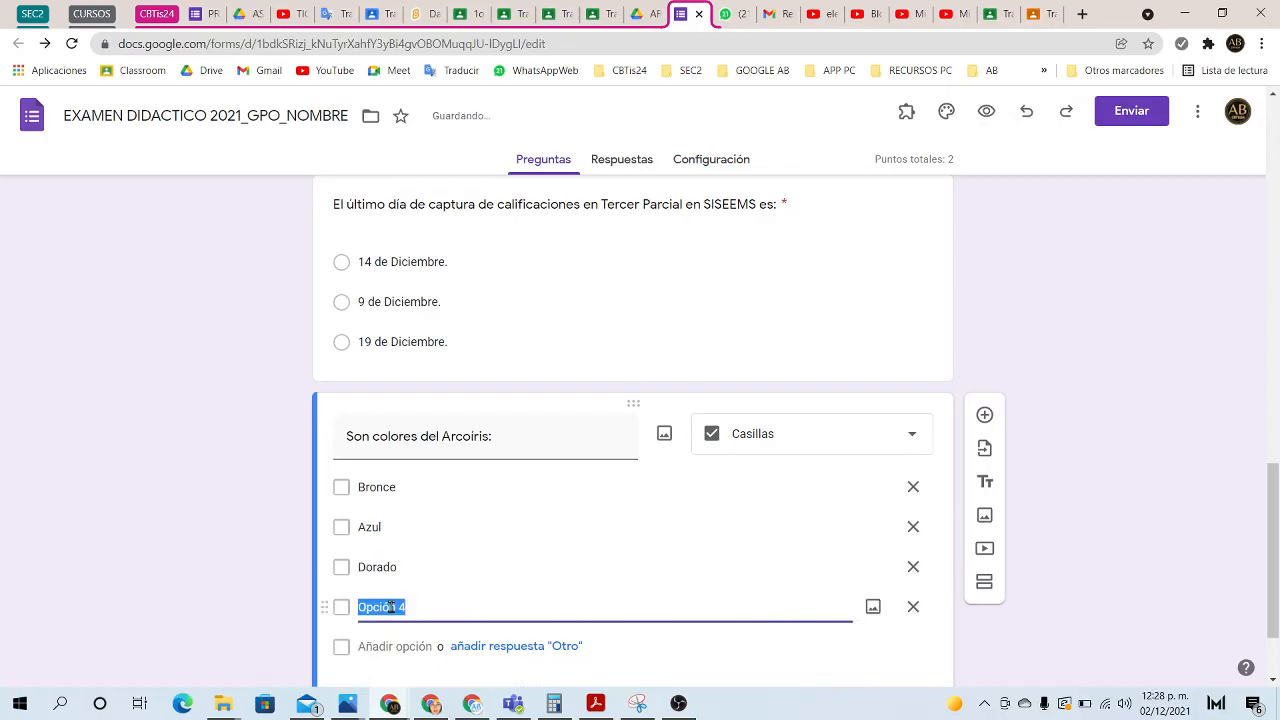
{"action": "type", "text": "Verde"}
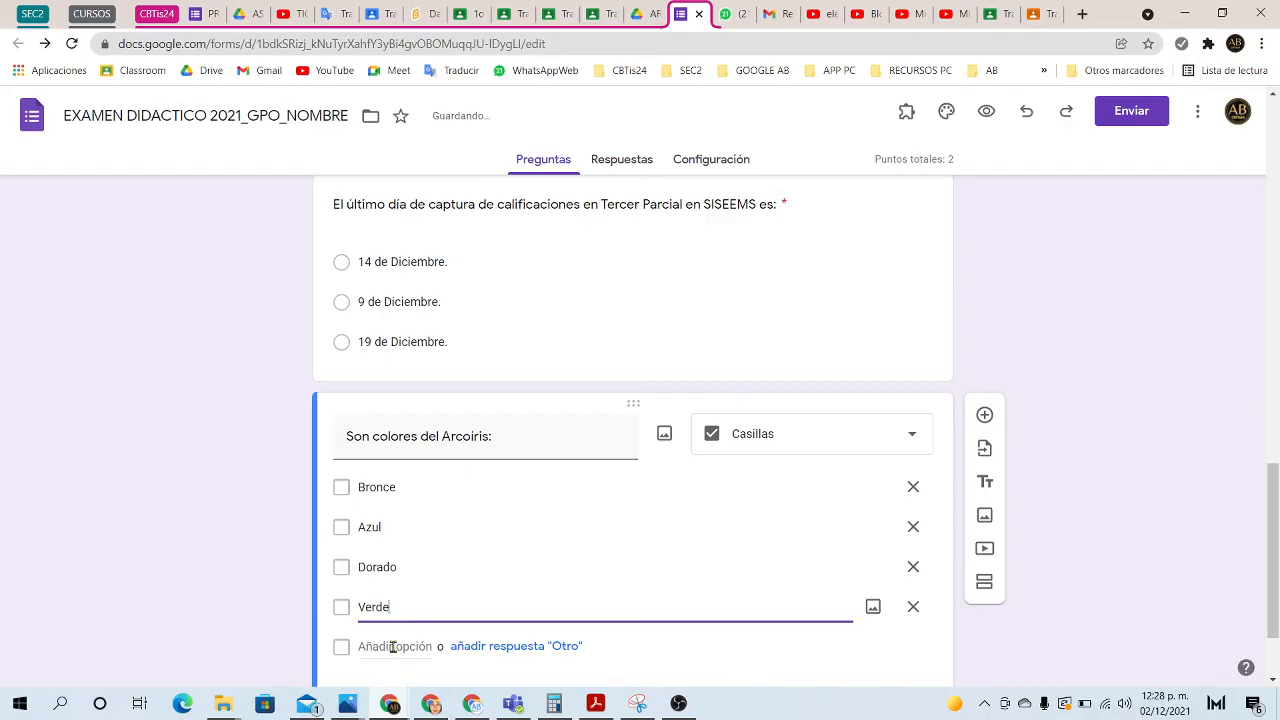
{"action": "left_click", "coordinate": [390, 647]}
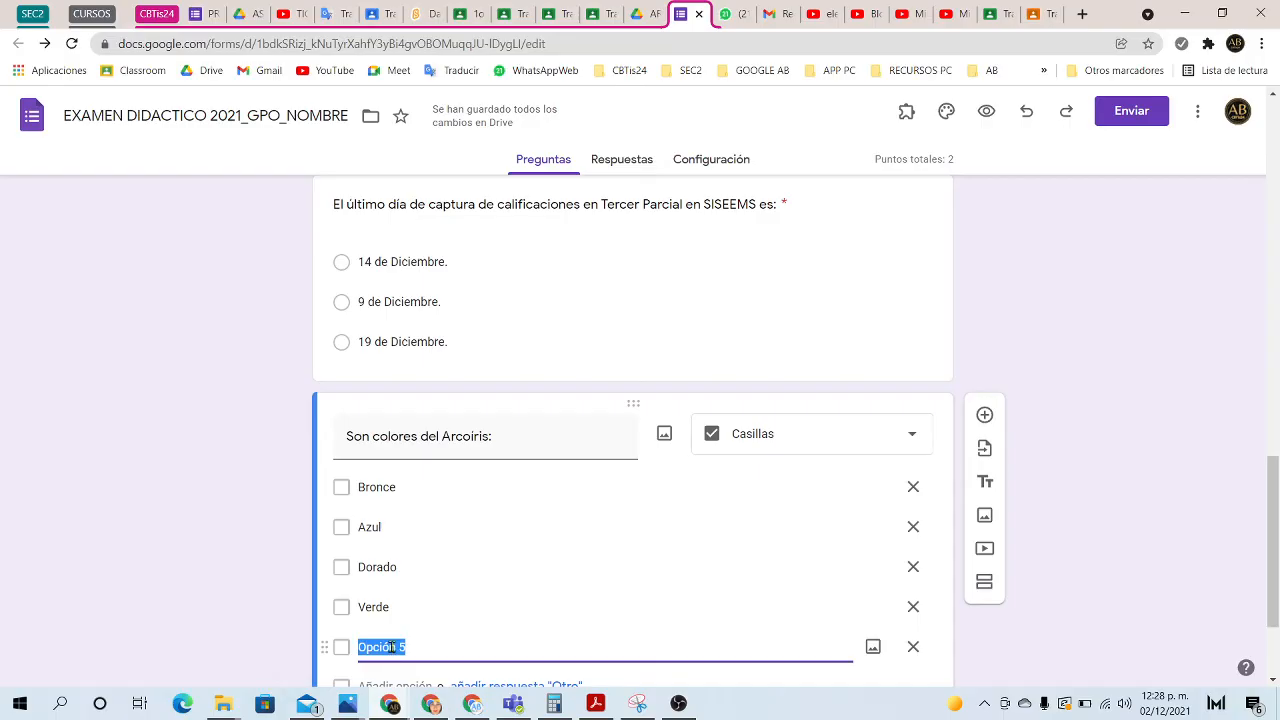
{"action": "type", "text": "Cromado"}
{"action": "left_click", "coordinate": [246, 500]}
Step: Add the description "Elige los 2 colores del arcoíris." to the rainbow question, using the suggested spelling of "arcoíris"
{"action": "scroll", "coordinate": [300, 495], "scroll_direction": "down", "scroll_amount": 2}
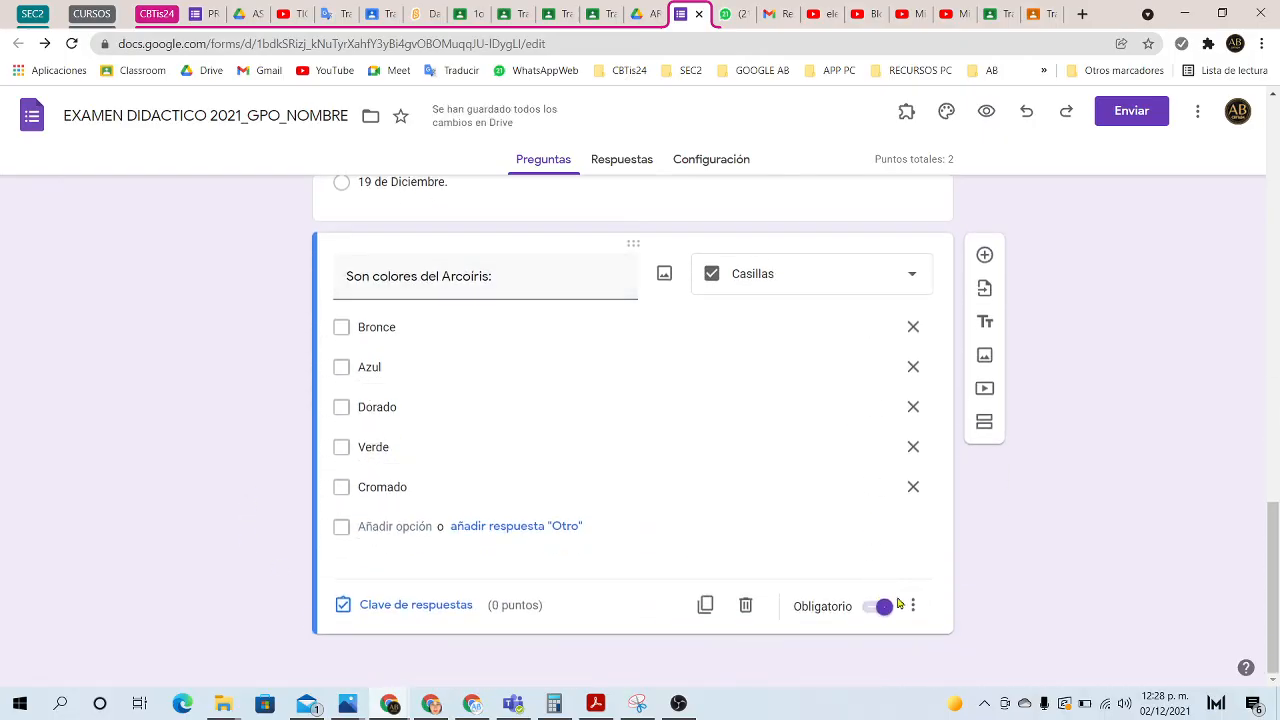
{"action": "left_click", "coordinate": [913, 607]}
{"action": "left_click", "coordinate": [960, 557]}
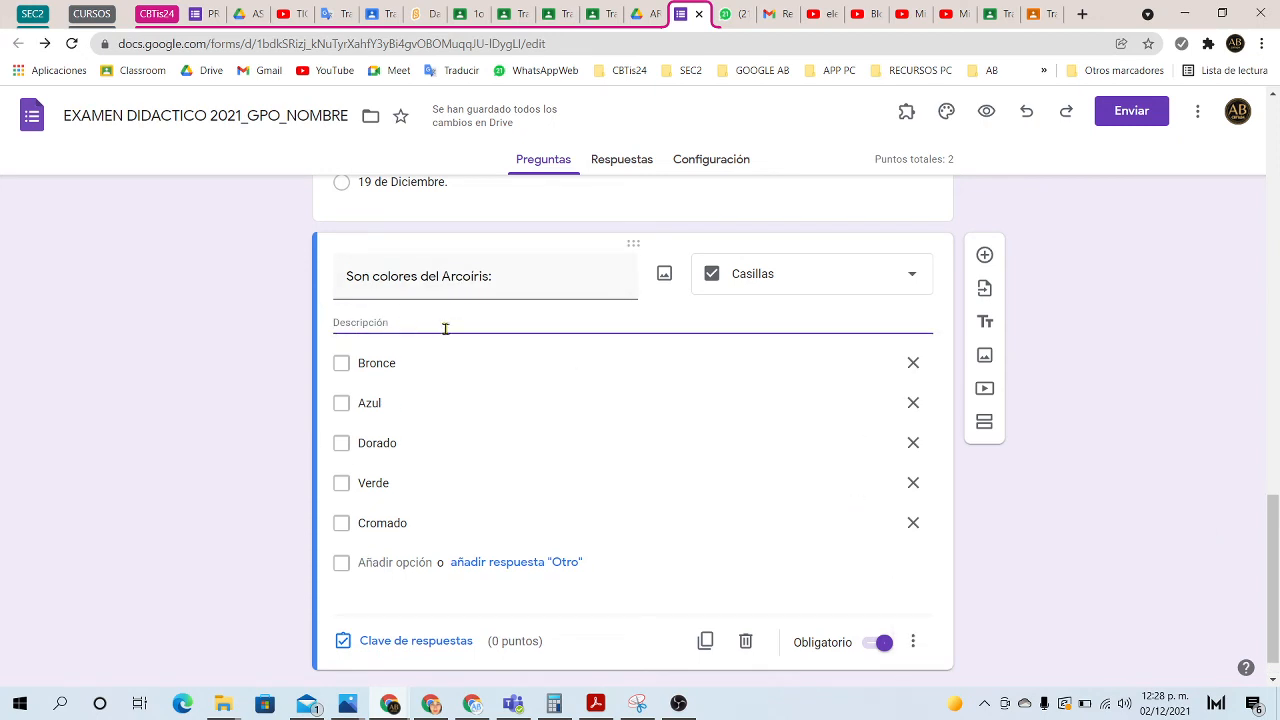
{"action": "type", "text": "Eli"}
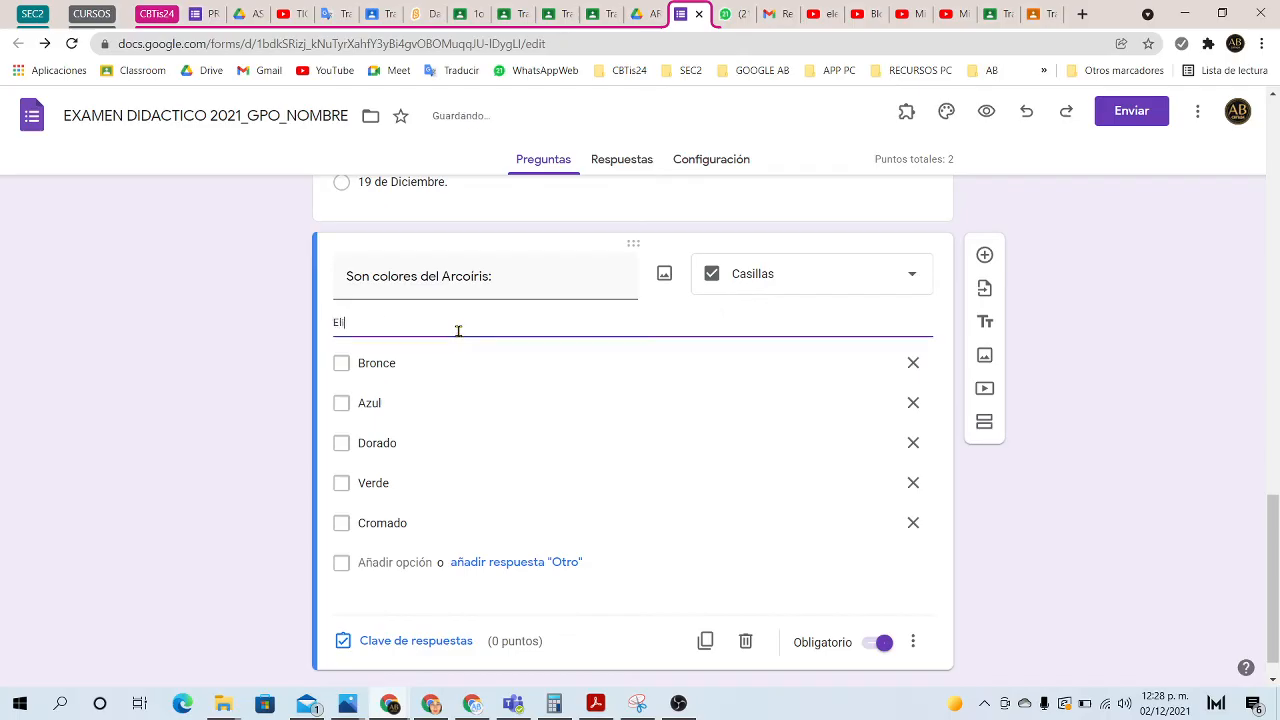
{"action": "type", "text": "ge los"}
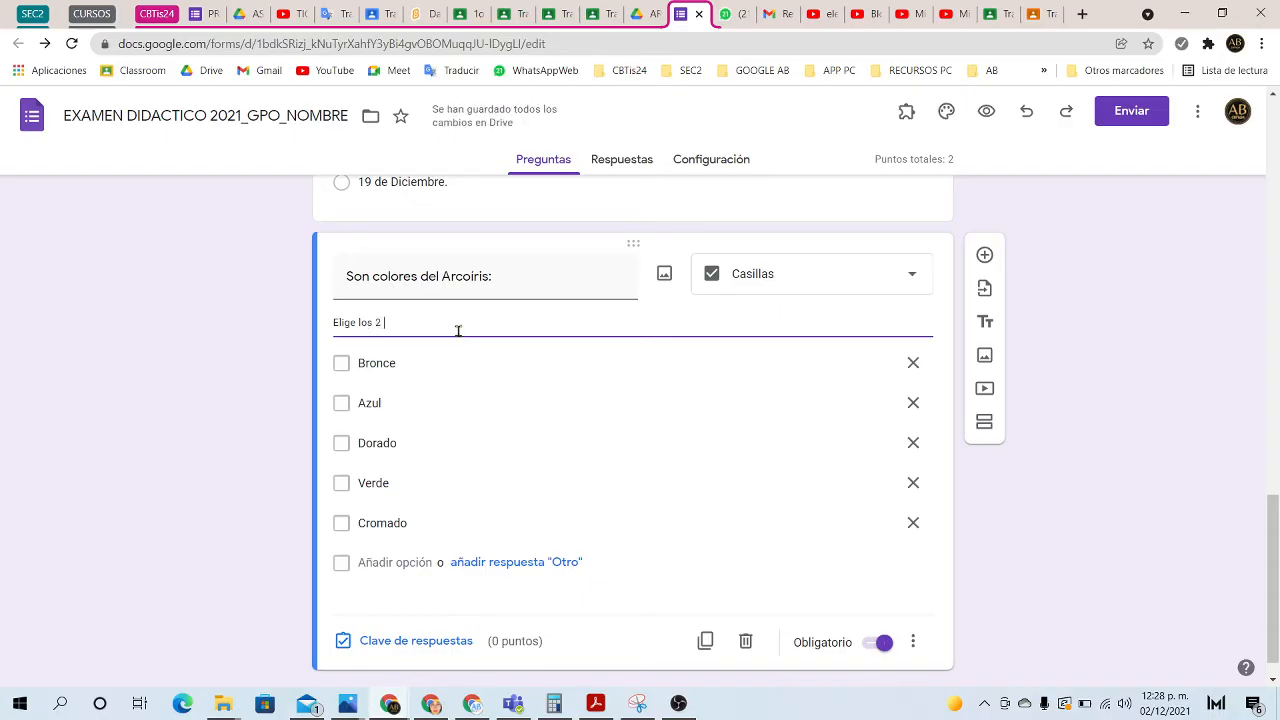
{"action": "type", "text": " 2 colores"}
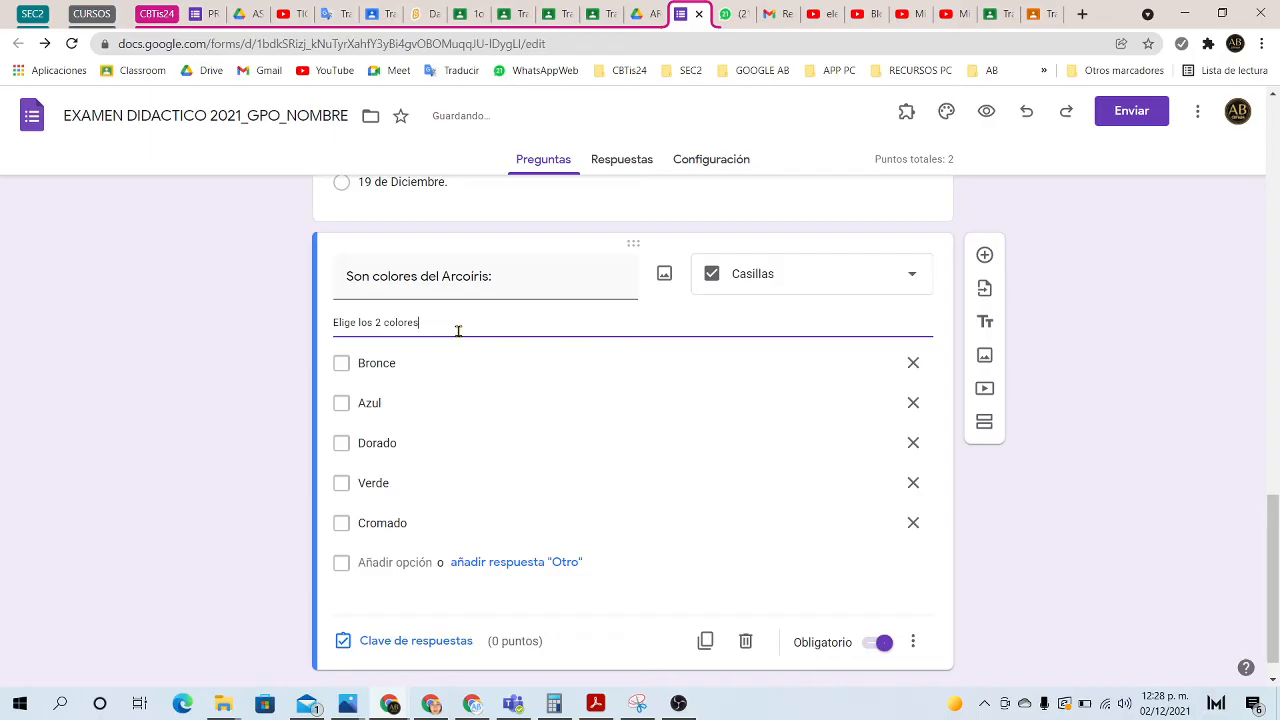
{"action": "type", "text": " del arcoi"}
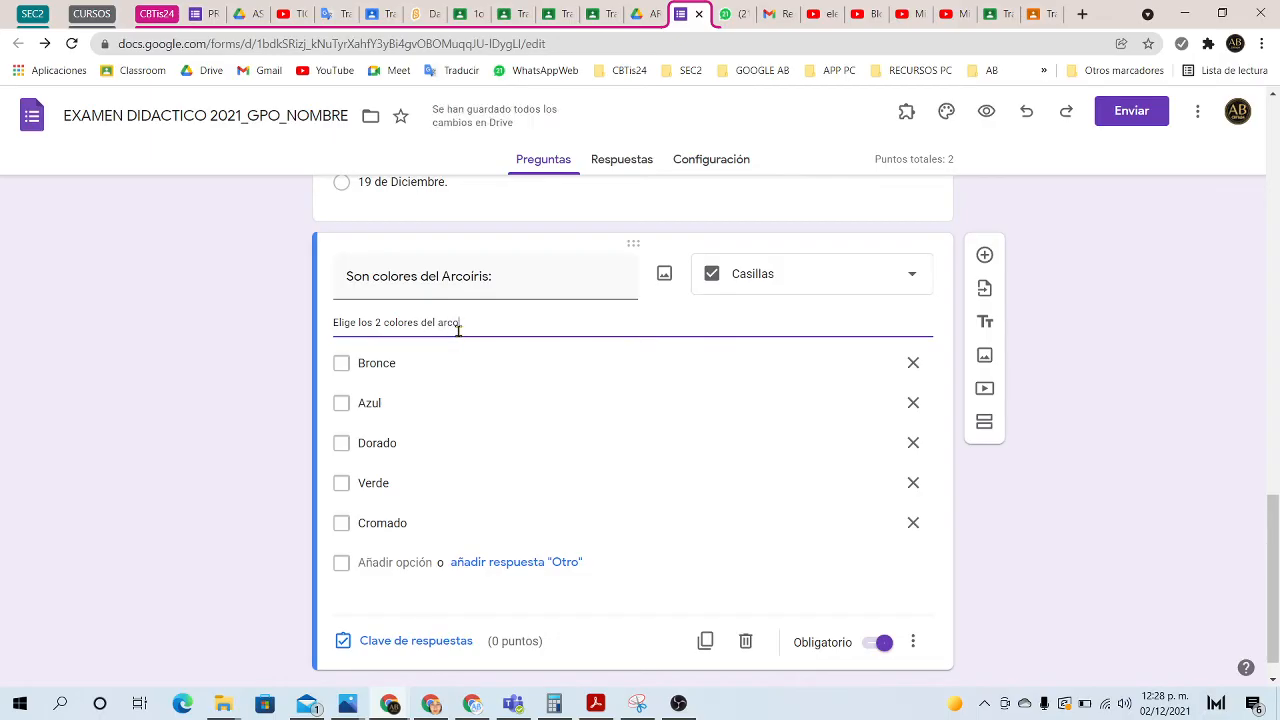
{"action": "type", "text": "ris."}
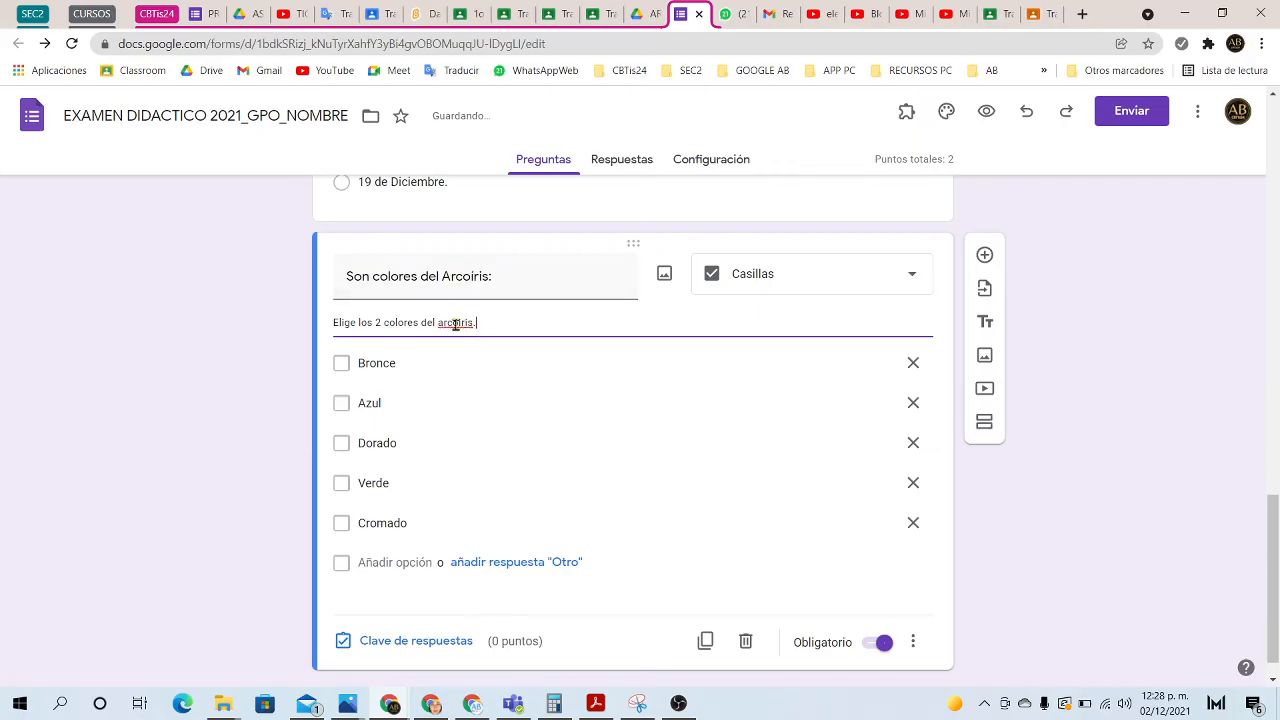
{"action": "right_click", "coordinate": [455, 323]}
{"action": "left_click", "coordinate": [491, 338]}
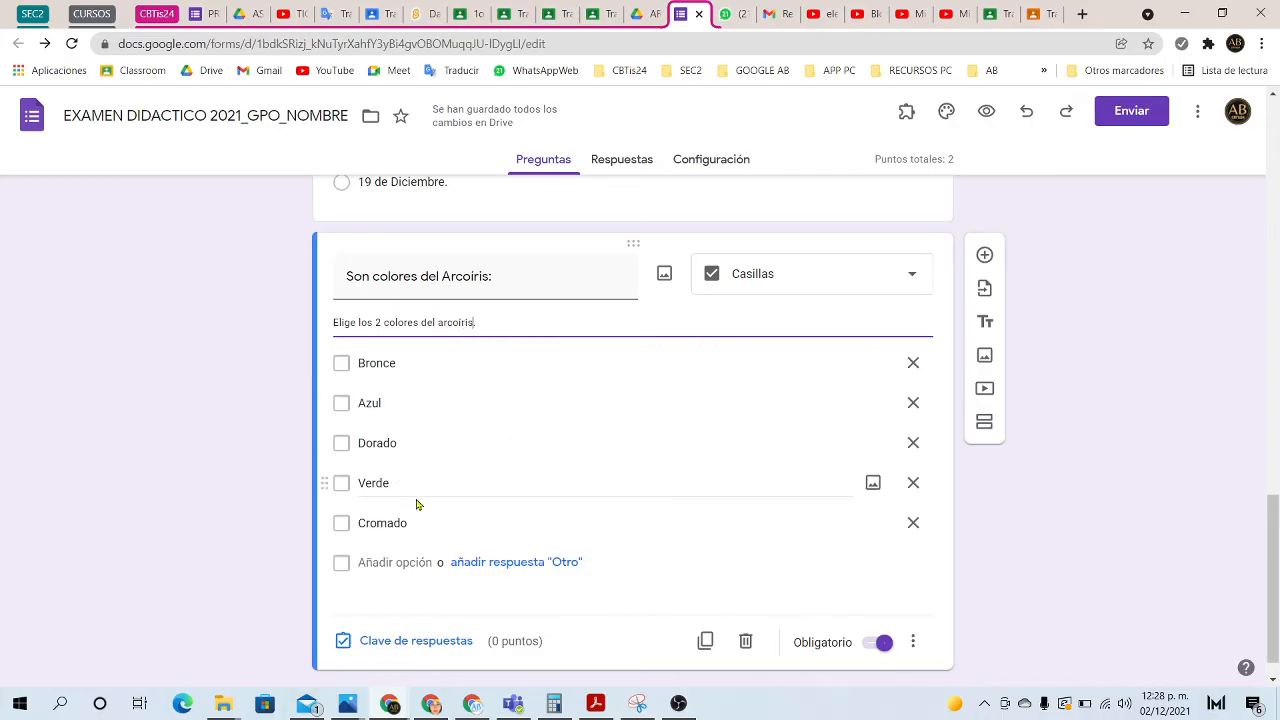
Step: Set "Azul" and "Verde" as the correct answers in the rainbow question's answer key, worth 2 points
{"action": "left_click", "coordinate": [410, 643]}
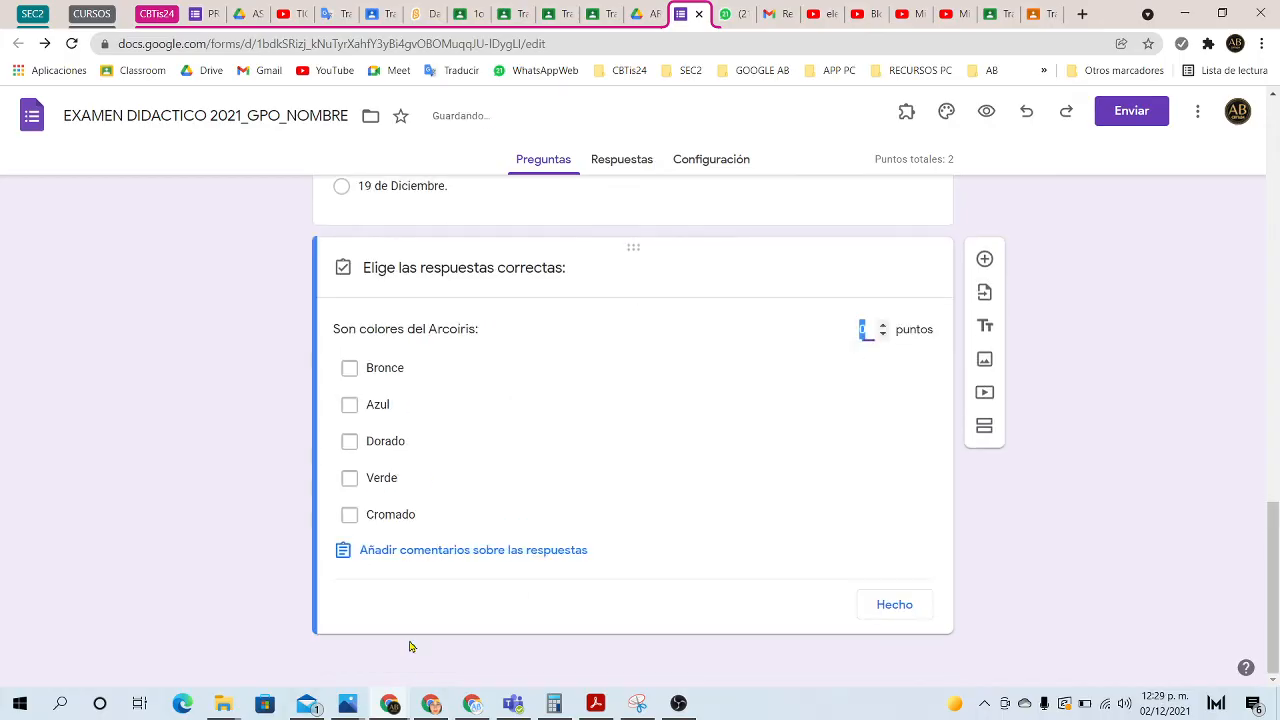
{"action": "left_click", "coordinate": [398, 406]}
{"action": "left_click", "coordinate": [418, 483]}
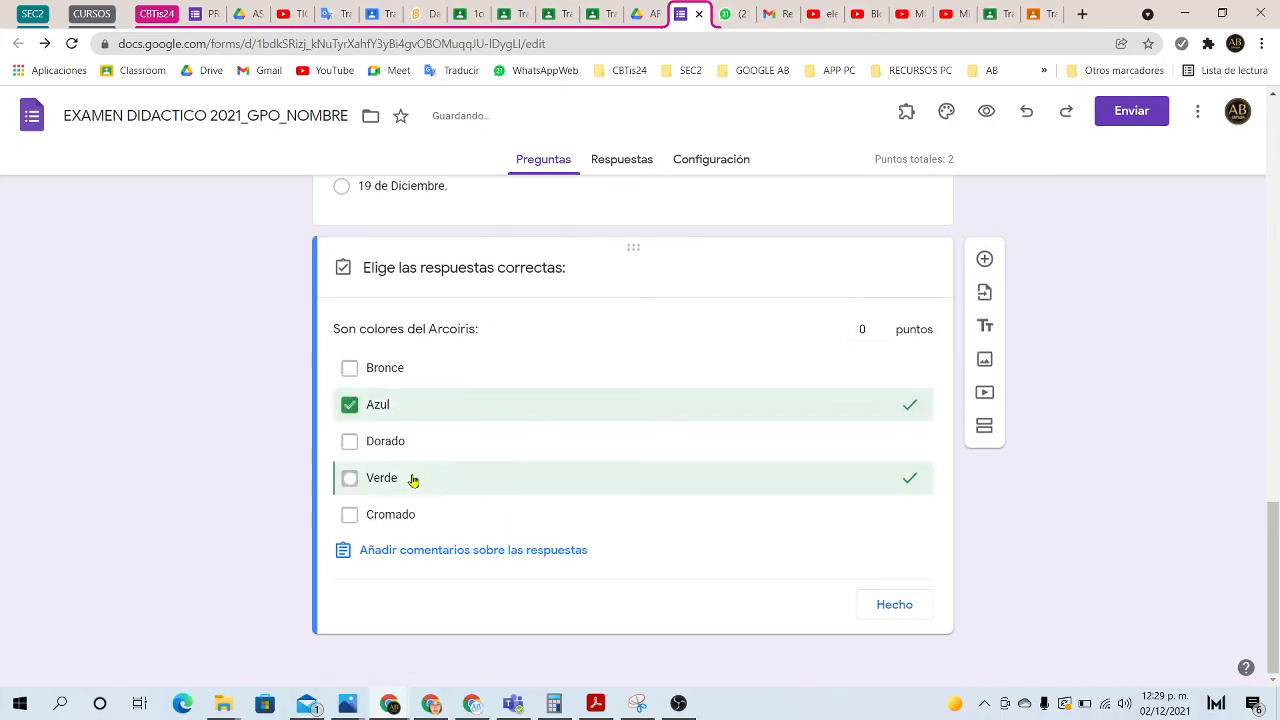
{"action": "left_click", "coordinate": [882, 325]}
{"action": "left_click", "coordinate": [882, 325]}
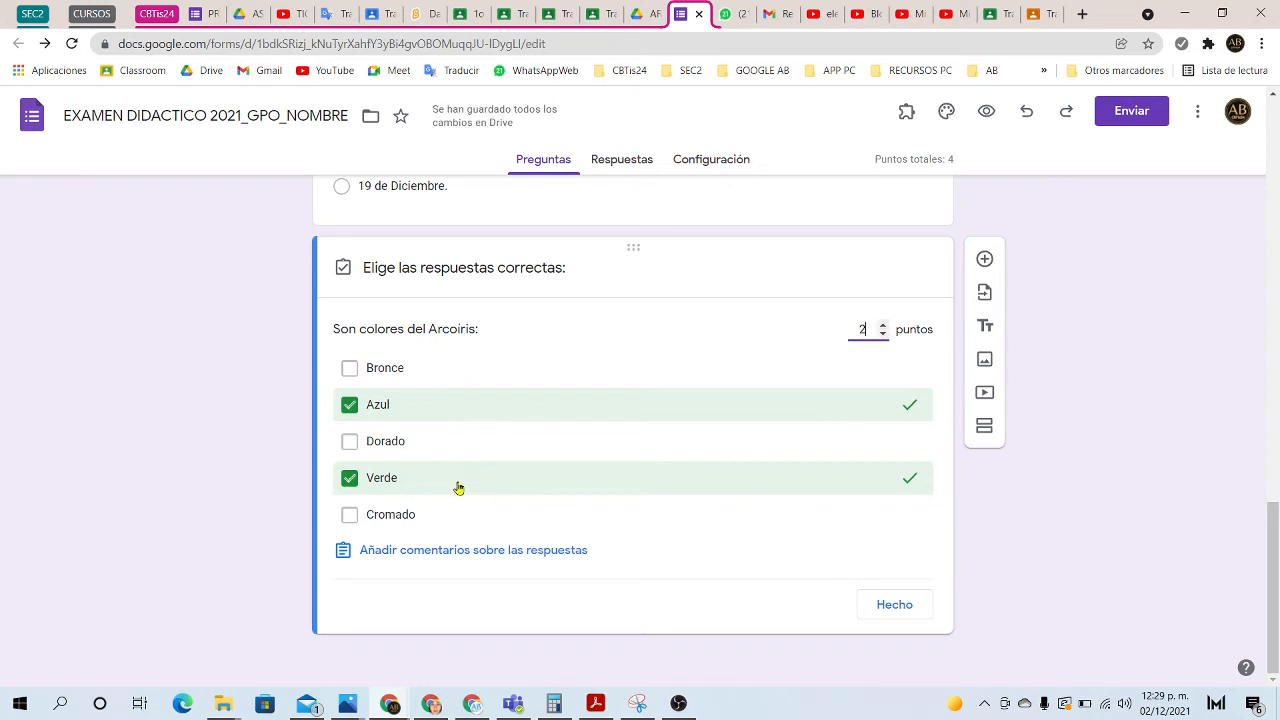
{"action": "left_click", "coordinate": [895, 605]}
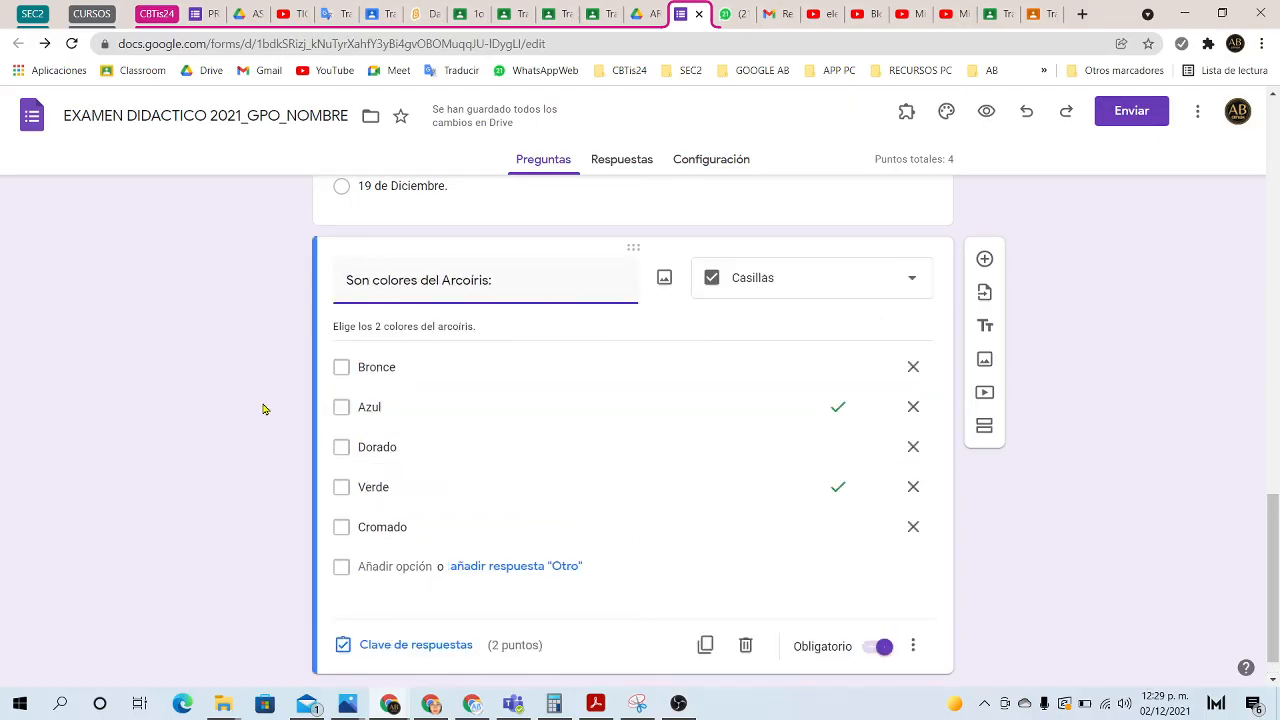
Step: Add a new question below the rainbow question and make it a dropdown question (Desplegable)
{"action": "scroll", "coordinate": [225, 388], "scroll_direction": "down", "scroll_amount": 1}
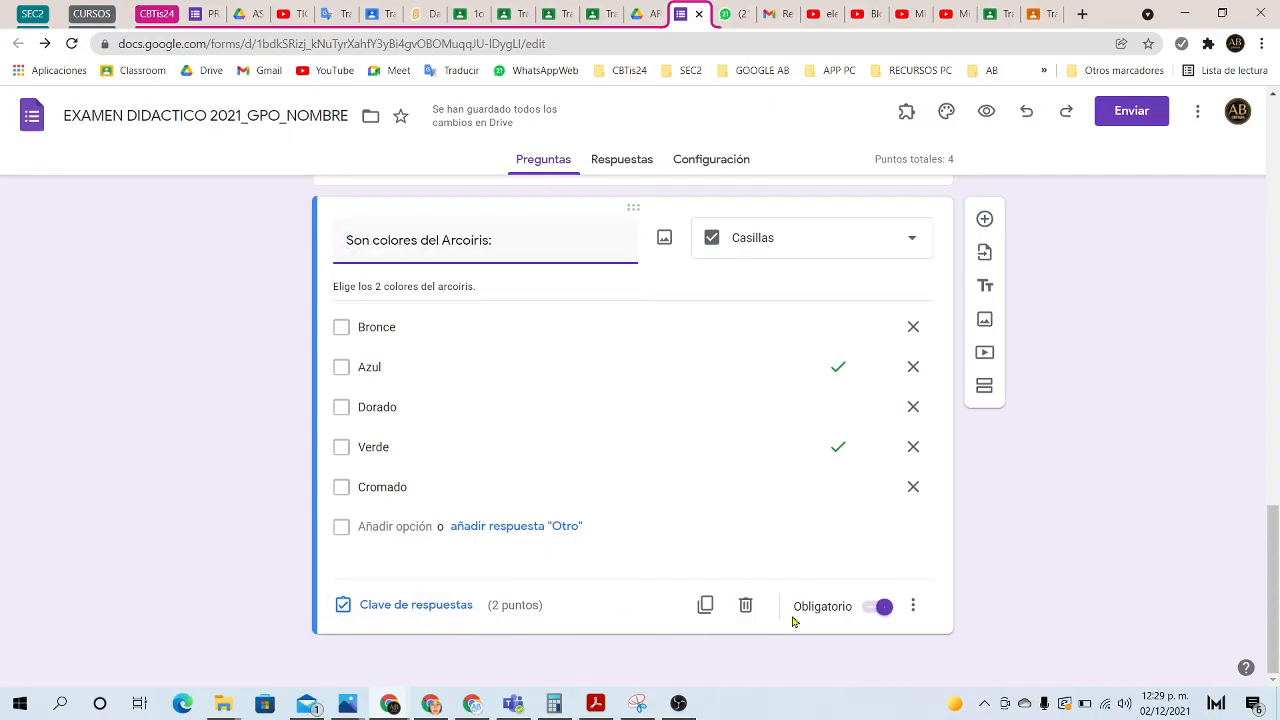
{"action": "left_click", "coordinate": [985, 221]}
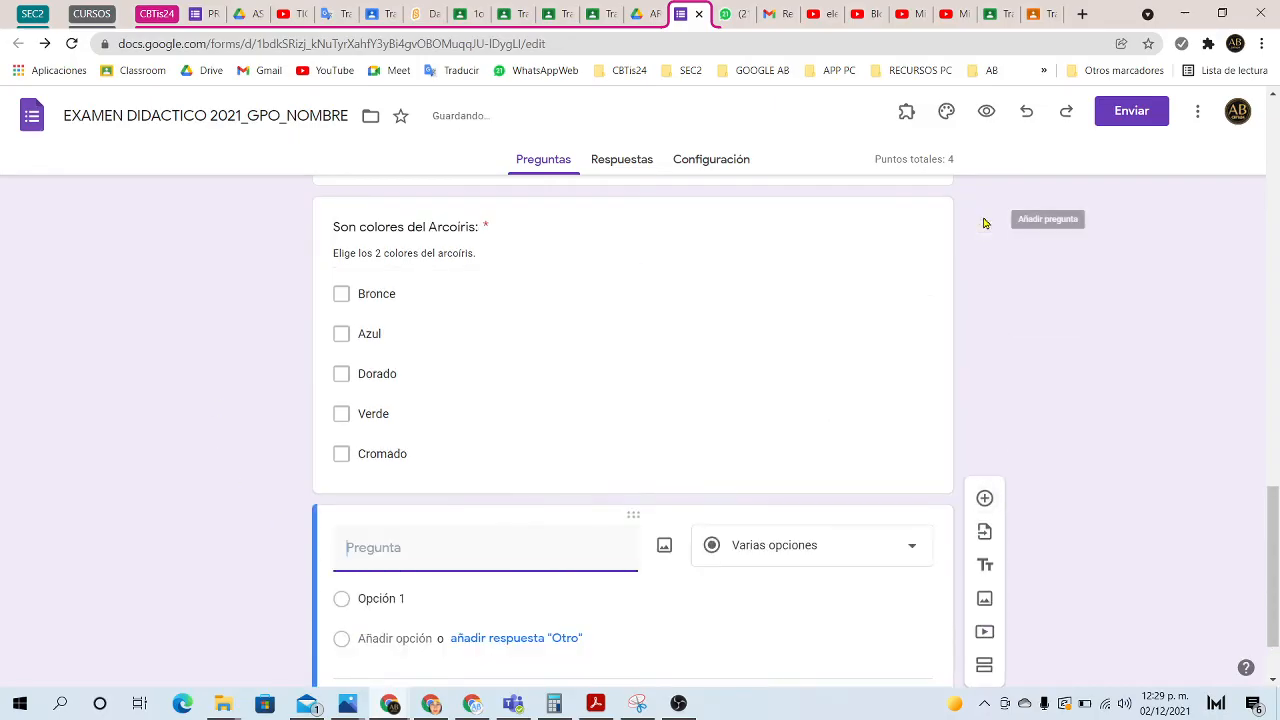
{"action": "scroll", "coordinate": [548, 397], "scroll_direction": "down", "scroll_amount": 1}
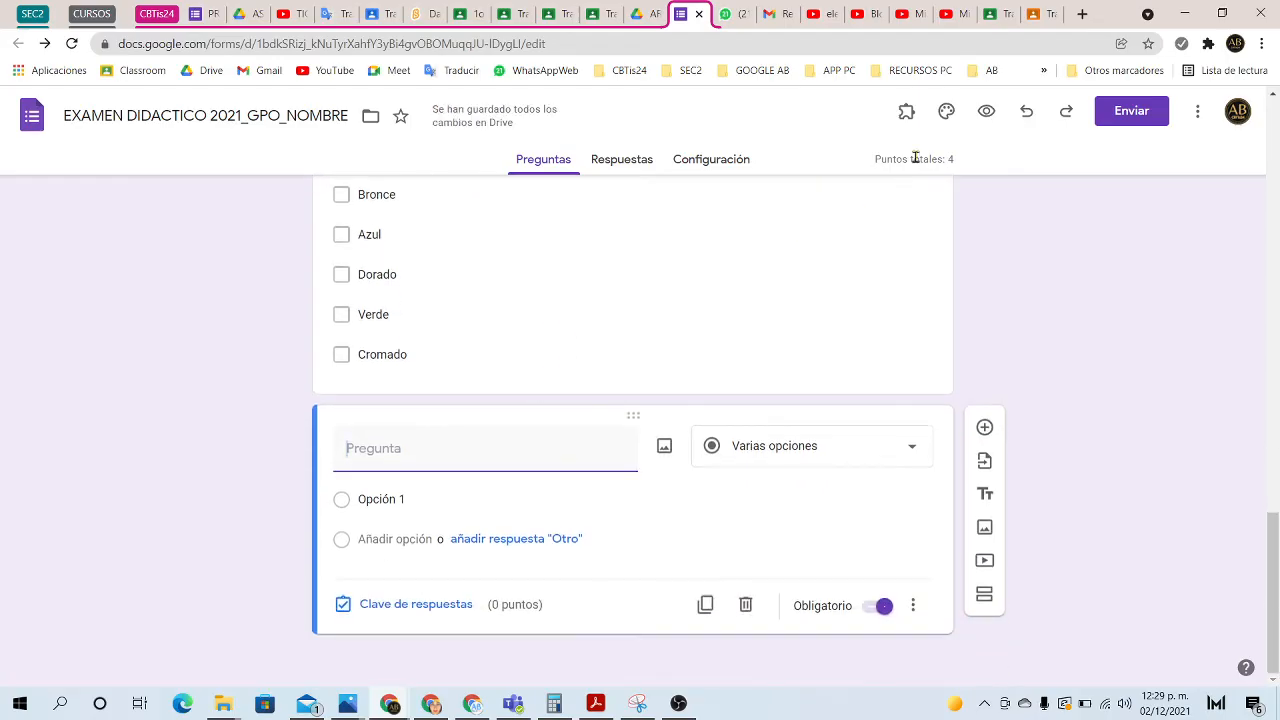
{"action": "left_click", "coordinate": [783, 450]}
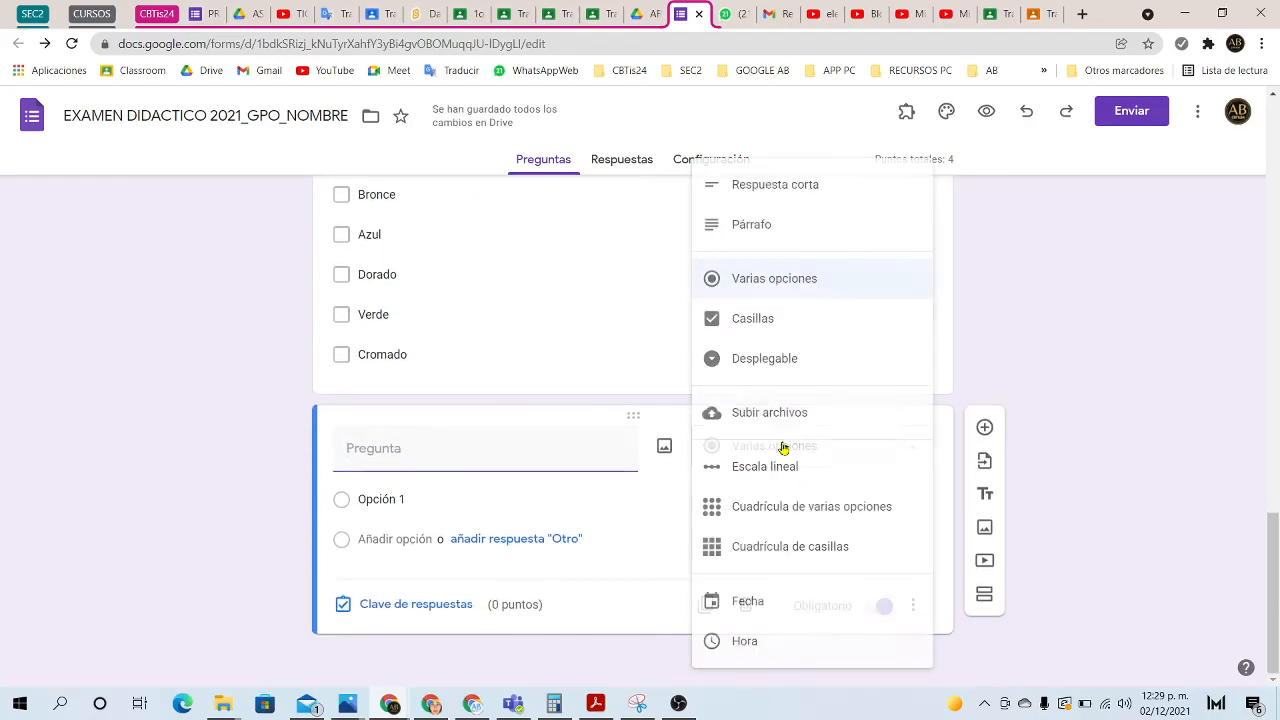
{"action": "left_click", "coordinate": [763, 362]}
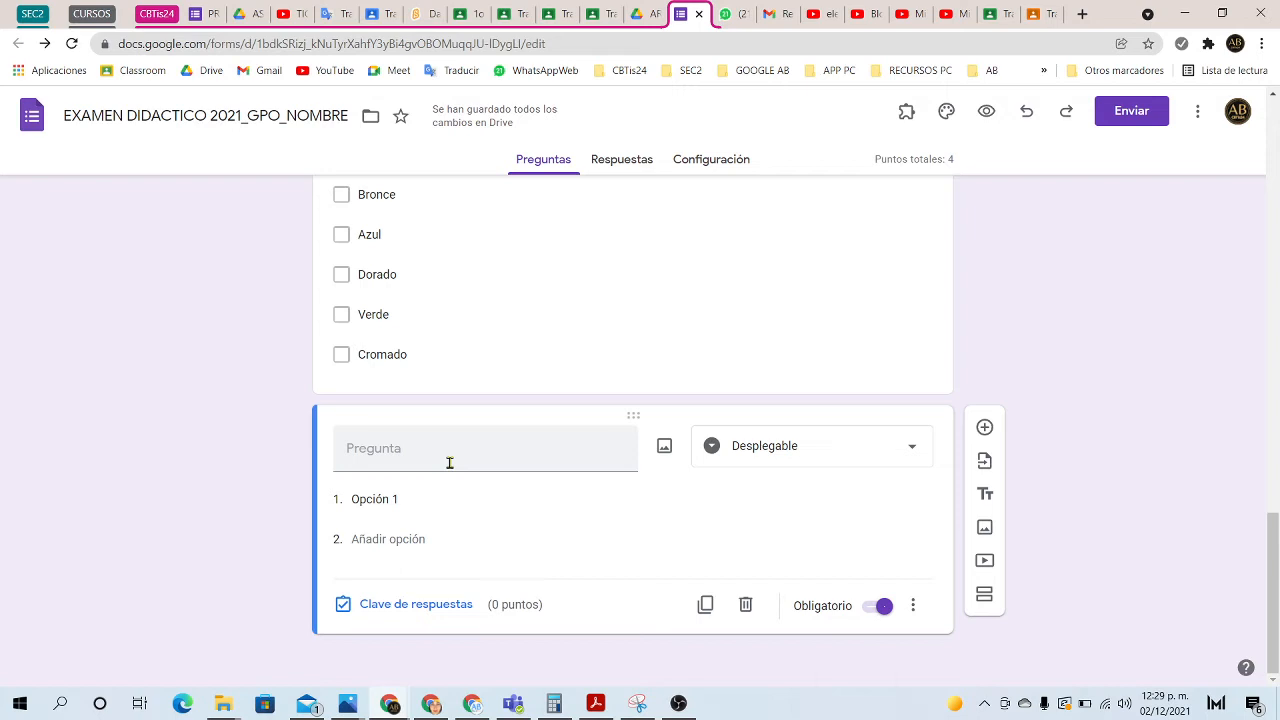
Step: Enter "Memoria de Acceso Aleatorio en las Computadoras:" as the dropdown question's text
{"action": "left_click", "coordinate": [449, 462]}
{"action": "type", "text": "Memo"}
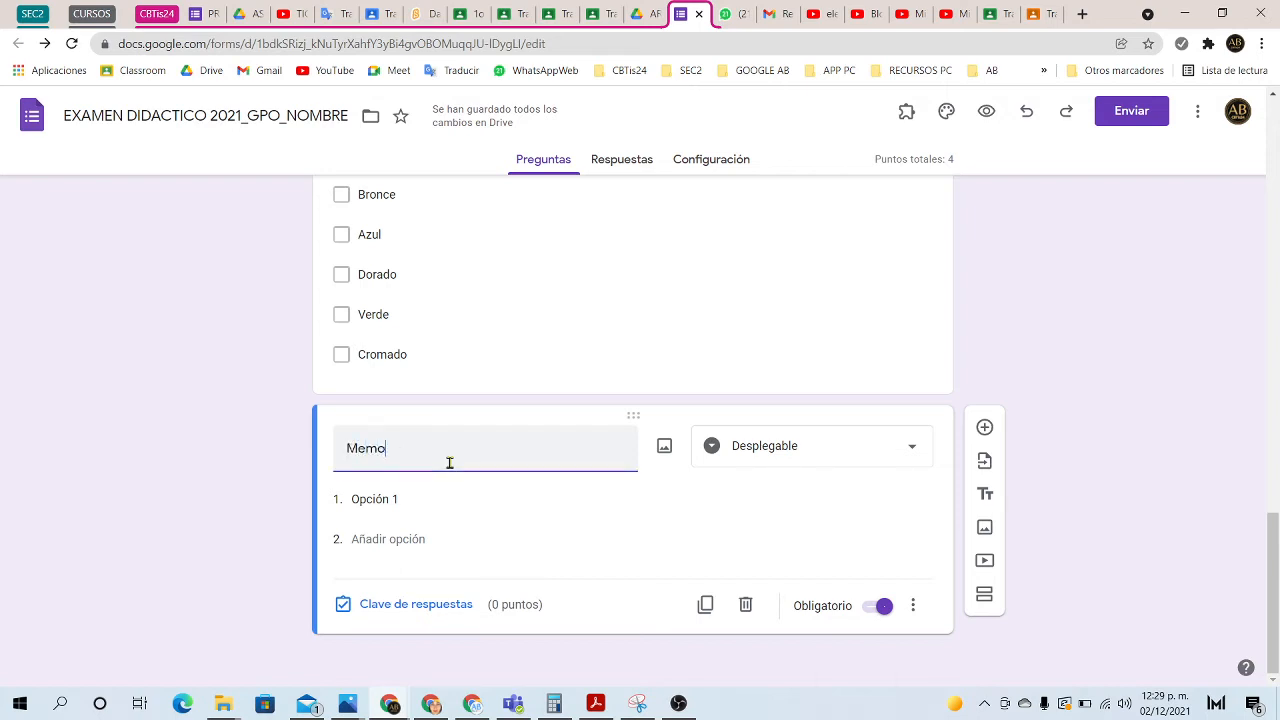
{"action": "type", "text": "ria de A"}
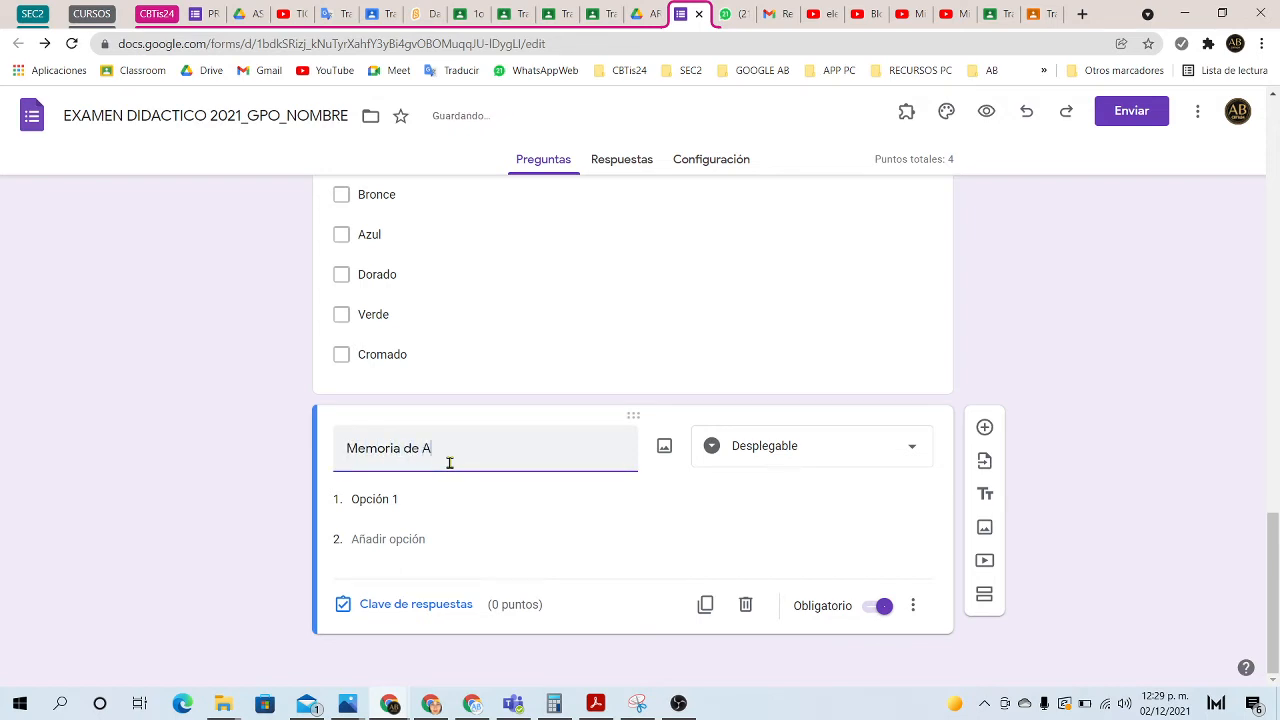
{"action": "type", "text": "cceso Aleatorio en las Computadoras"}
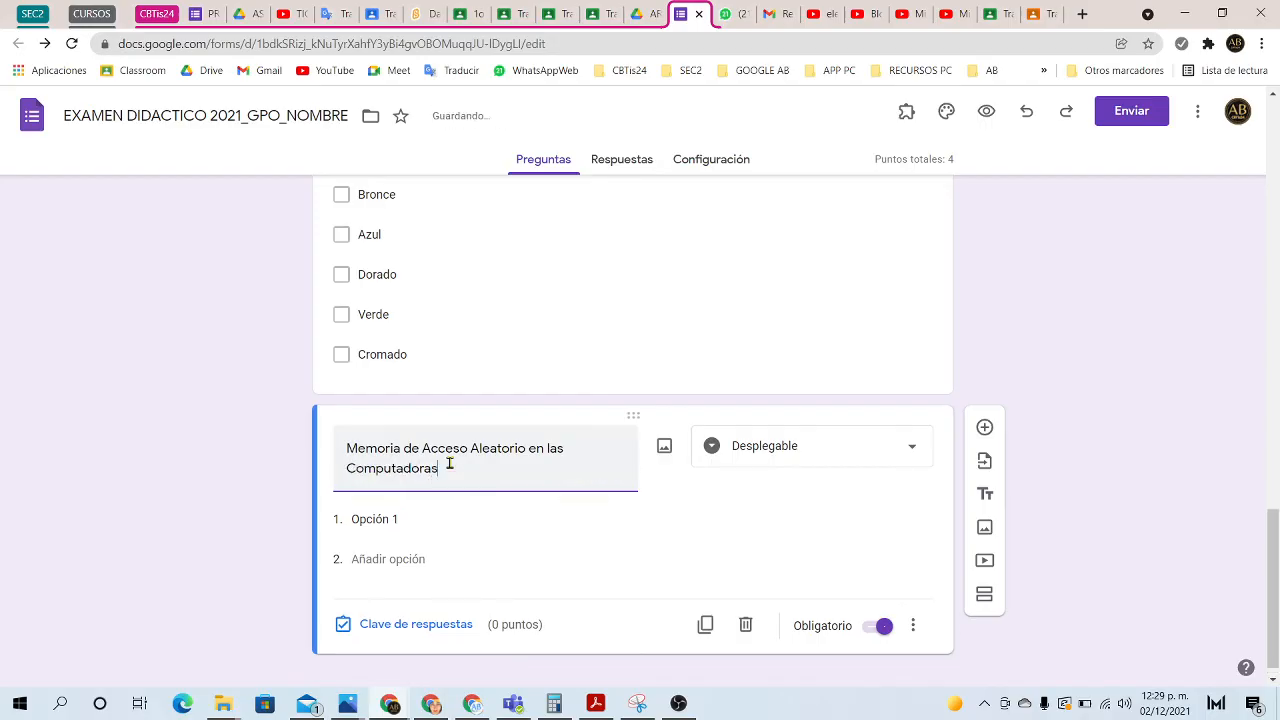
{"action": "type", "text": ":"}
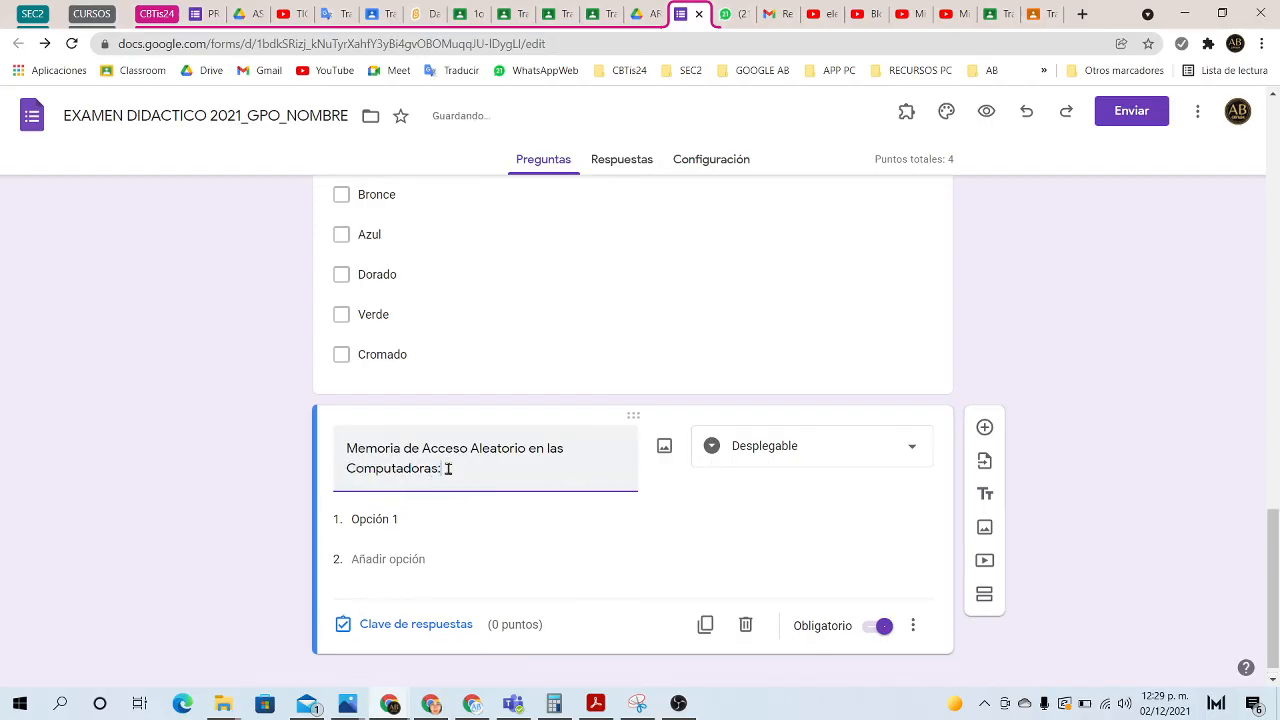
Step: Enter "ROM", "RAM", "Caché Invertida" and "EXtendida" as the dropdown question's four answer options
{"action": "left_click", "coordinate": [394, 520]}
{"action": "type", "text": "ROM"}
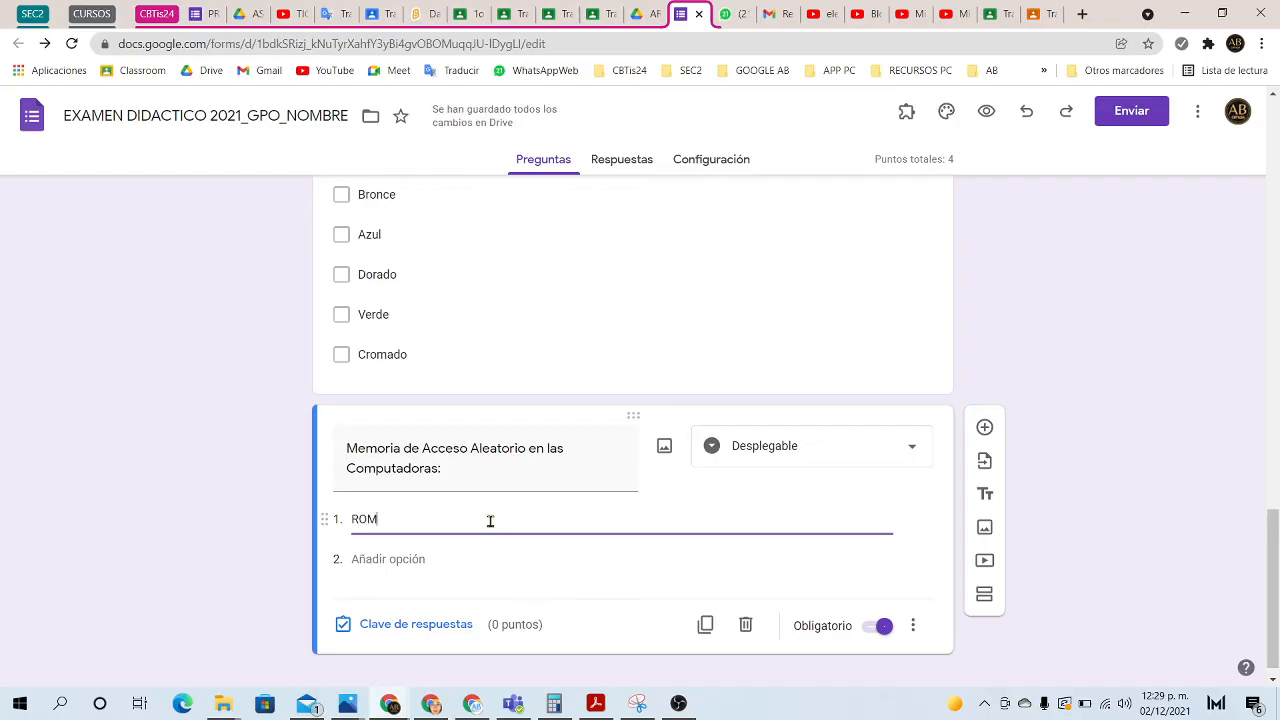
{"action": "left_click", "coordinate": [400, 559]}
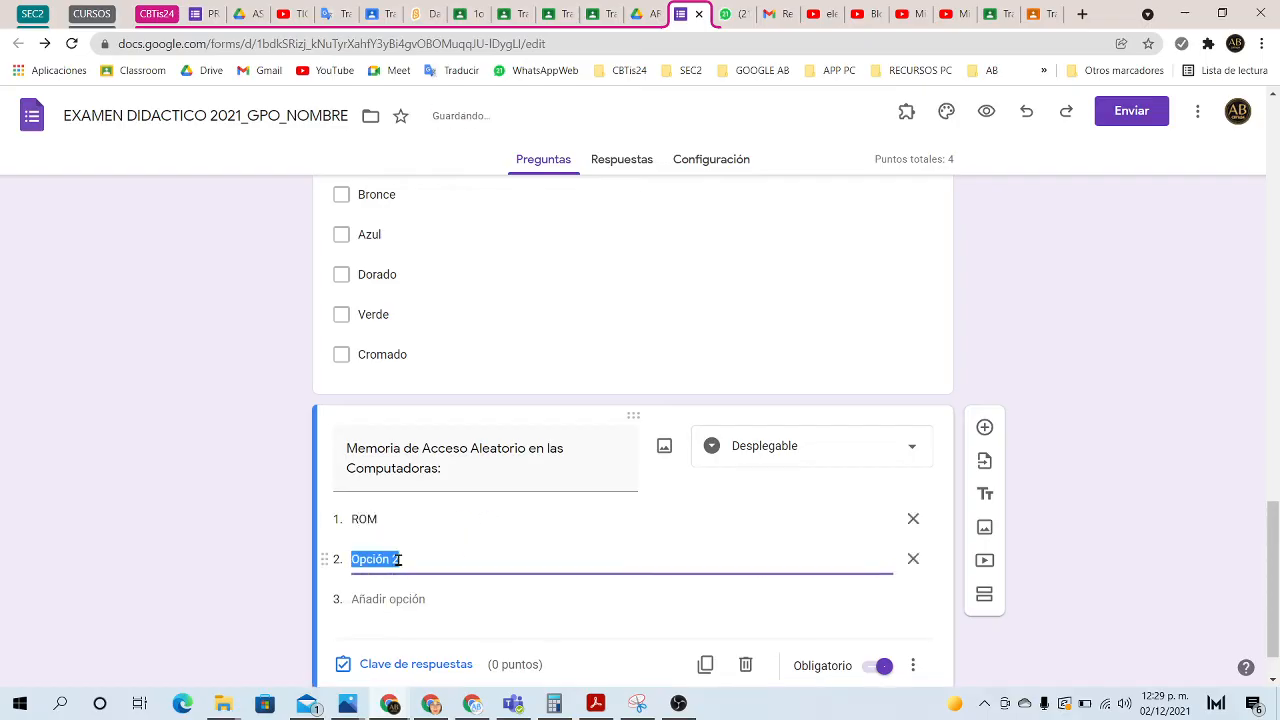
{"action": "type", "text": "RAM"}
{"action": "left_click", "coordinate": [375, 599]}
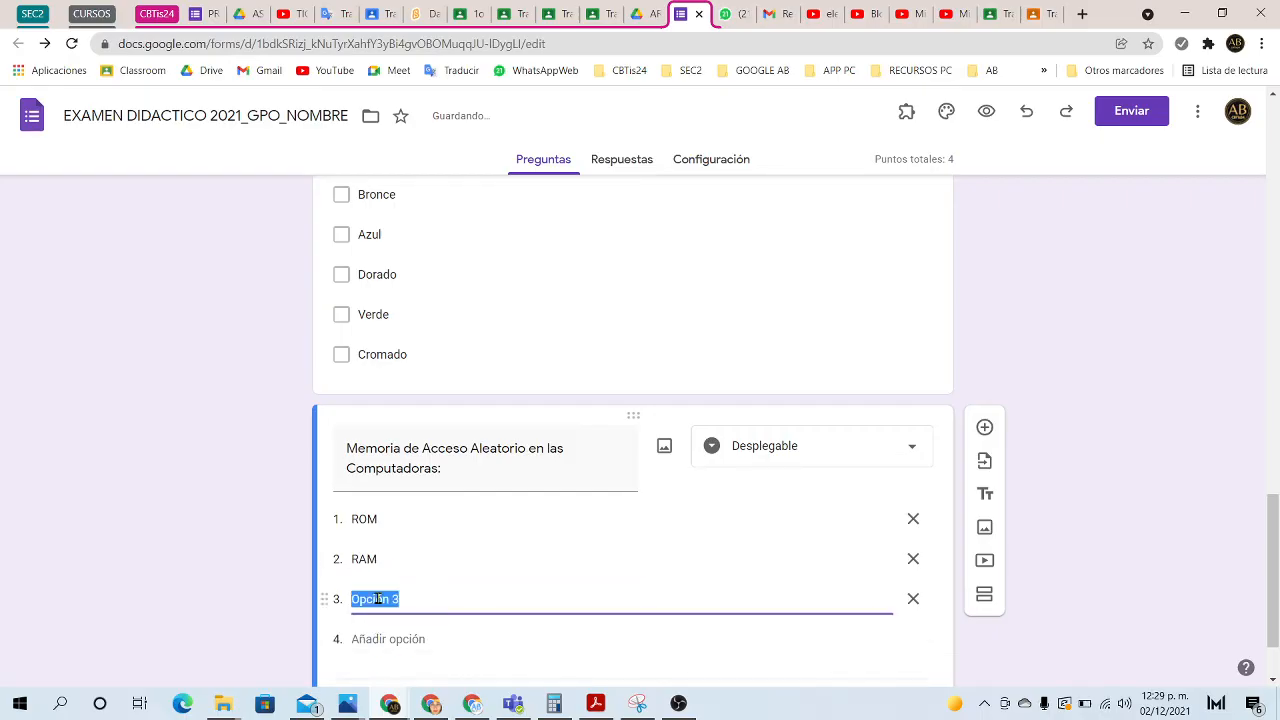
{"action": "type", "text": "Cach"}
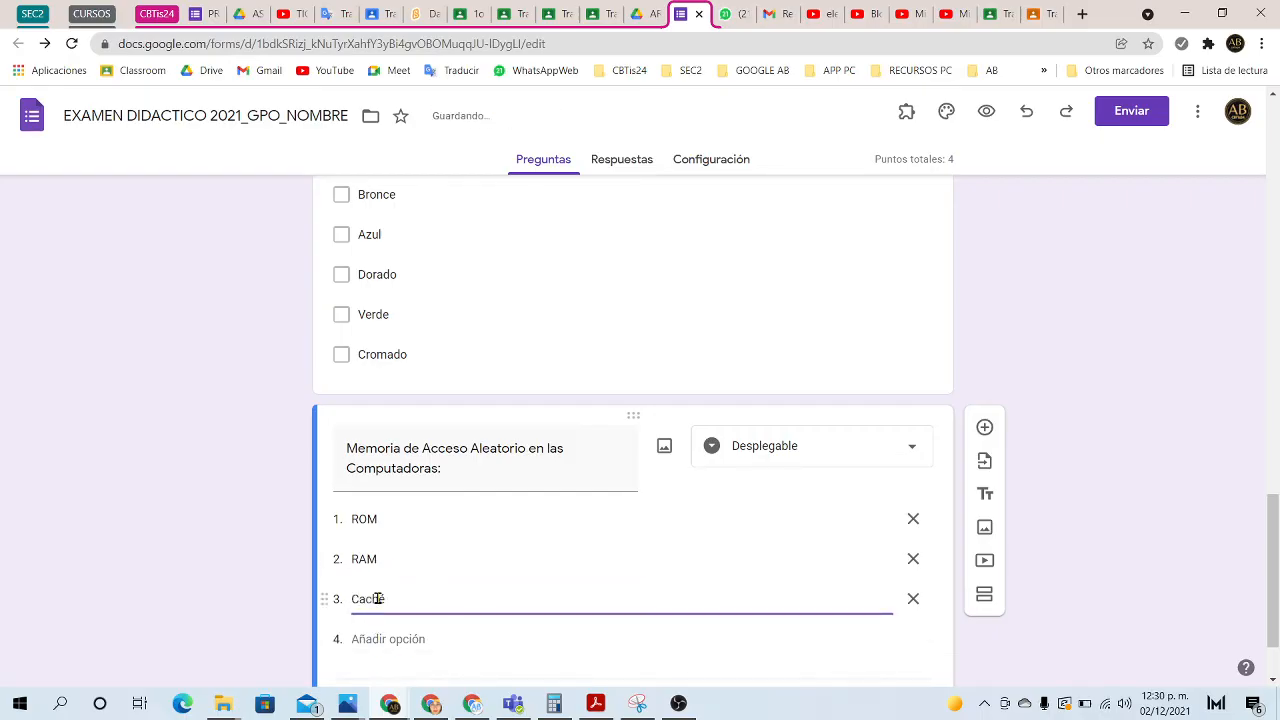
{"action": "type", "text": "e Invertida"}
{"action": "left_click", "coordinate": [369, 639]}
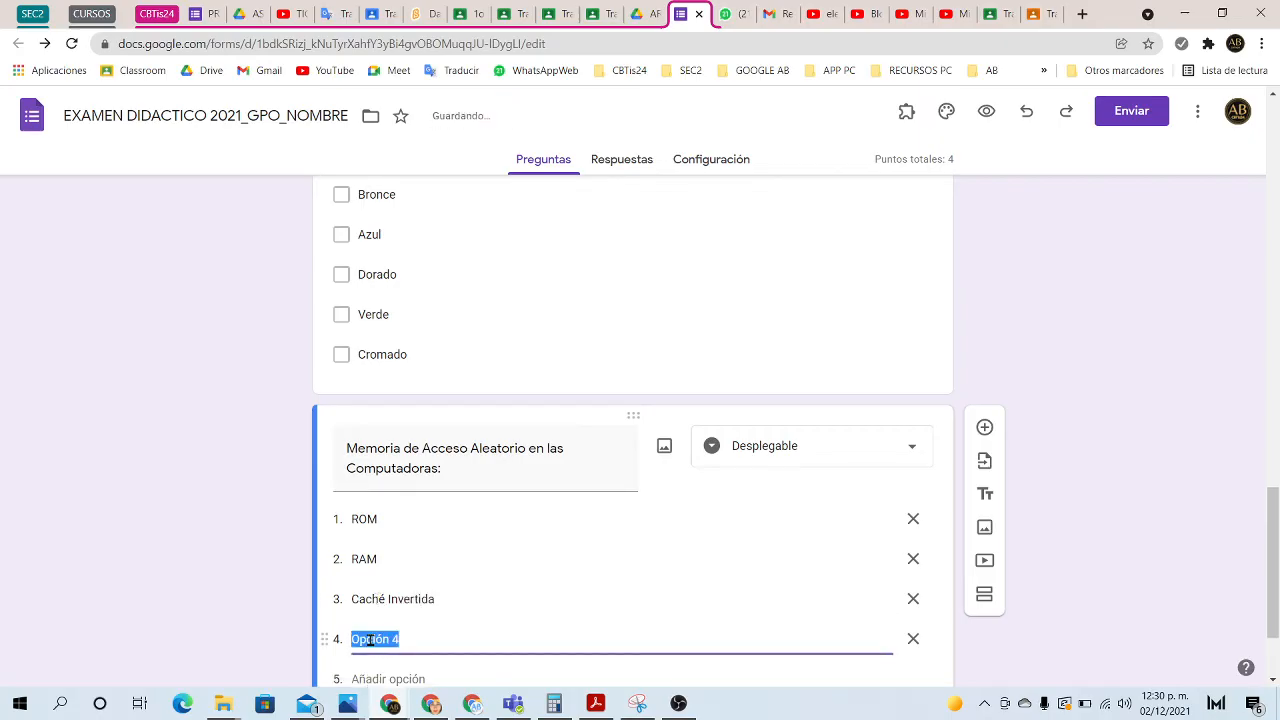
{"action": "type", "text": "Extendida"}
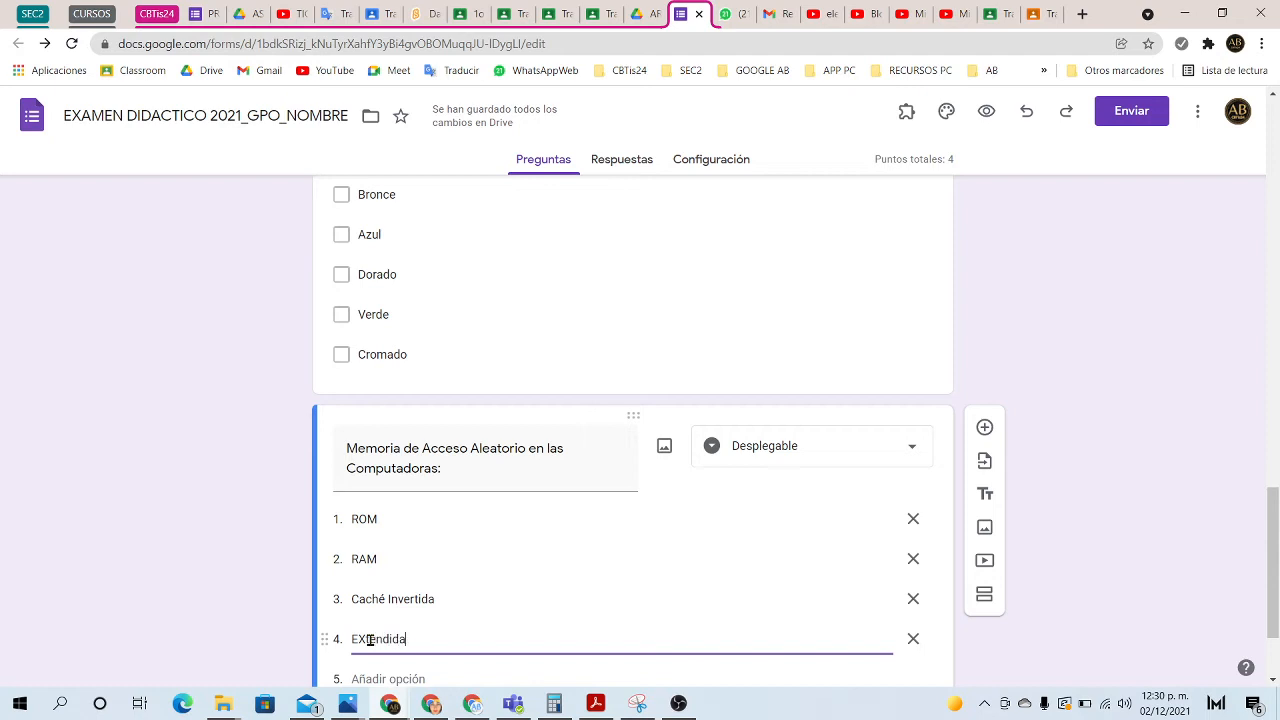
{"action": "left_click", "coordinate": [212, 481]}
Step: Set "RAM" as the correct answer in the memory question's answer key, worth 2 points
{"action": "scroll", "coordinate": [212, 481], "scroll_direction": "down", "scroll_amount": 2}
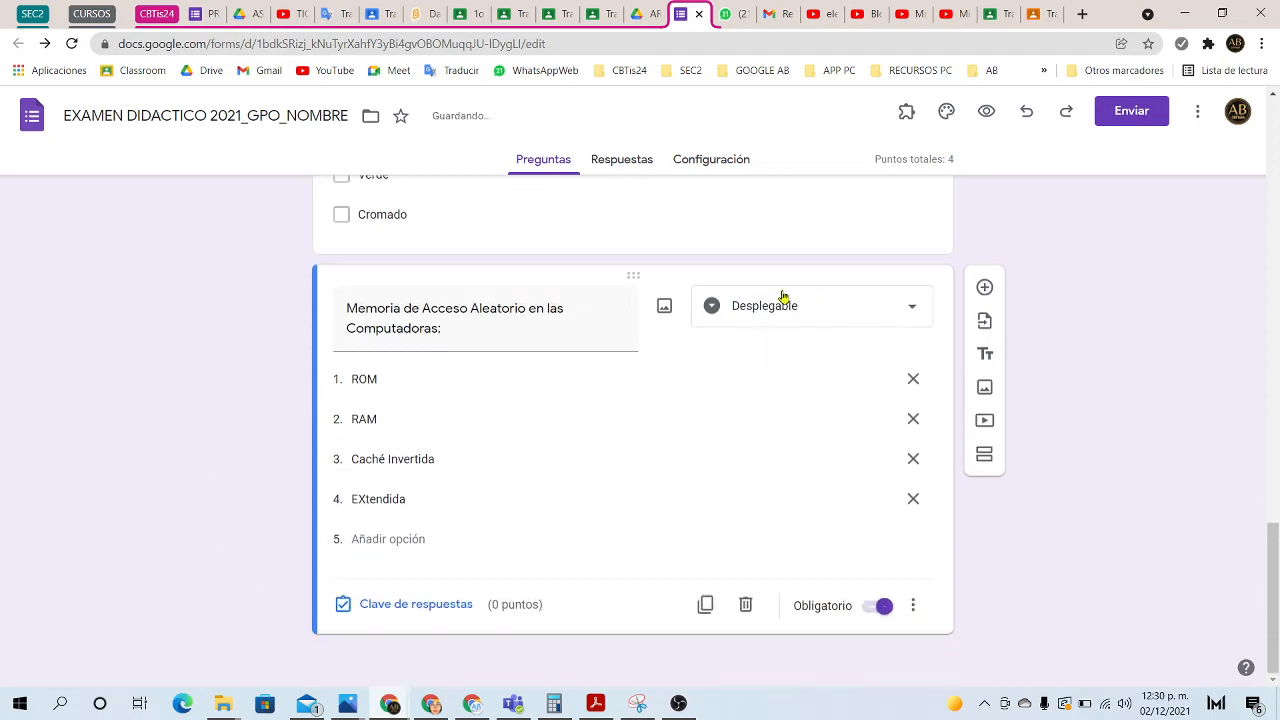
{"action": "left_click", "coordinate": [416, 605]}
{"action": "left_click", "coordinate": [423, 446]}
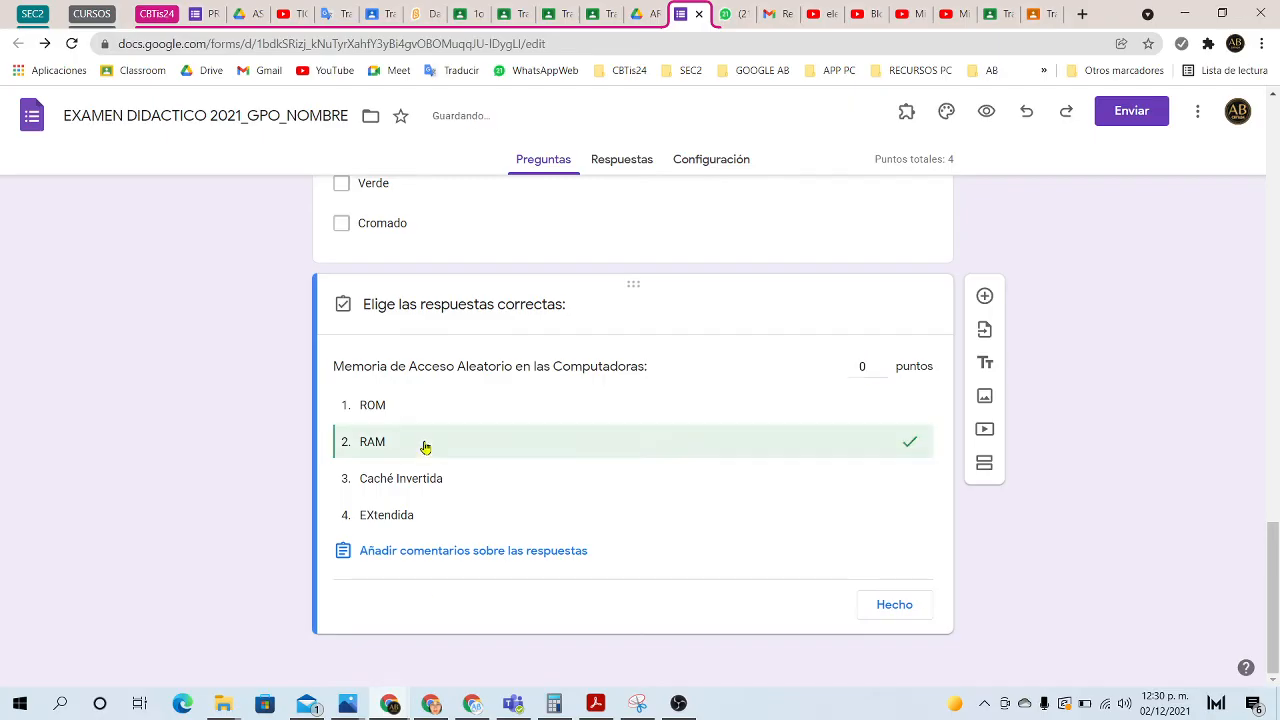
{"action": "left_click", "coordinate": [881, 366]}
{"action": "left_click", "coordinate": [881, 366]}
{"action": "left_click", "coordinate": [910, 612]}
{"action": "left_click", "coordinate": [372, 437]}
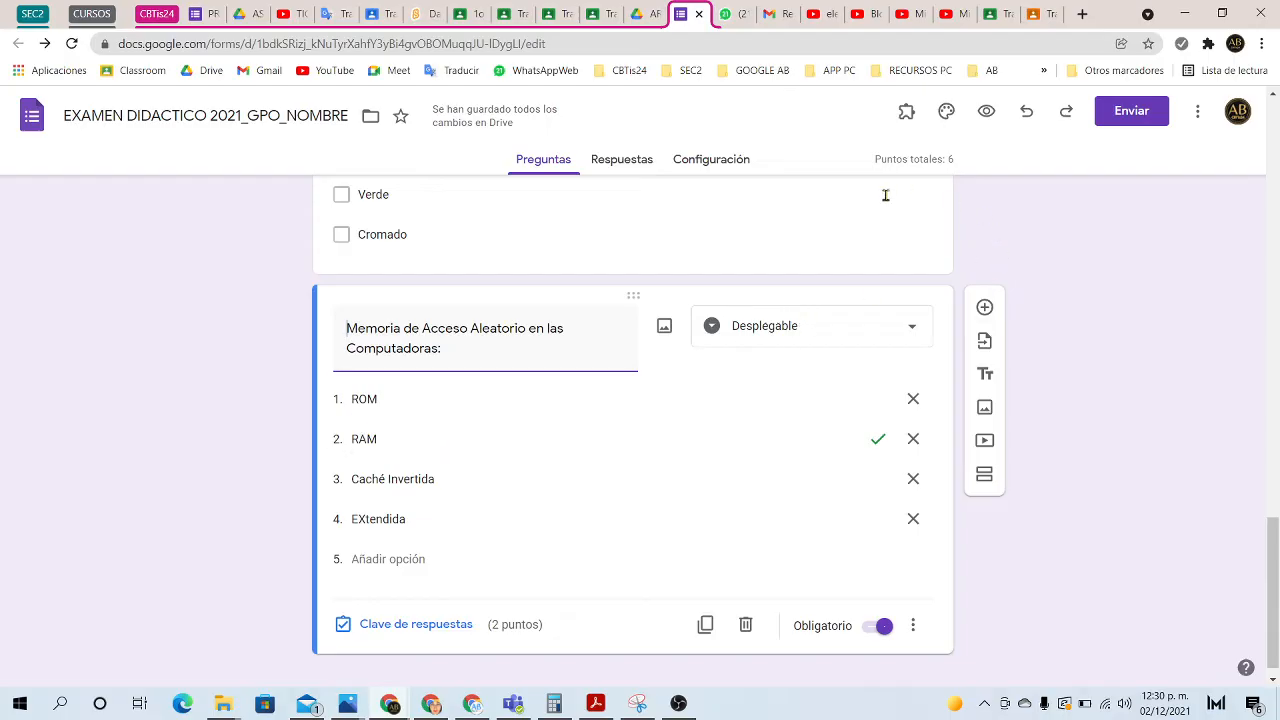
Step: Add a new question below the memory question and make it a short-answer question (Respuesta corta)
{"action": "left_click", "coordinate": [985, 309]}
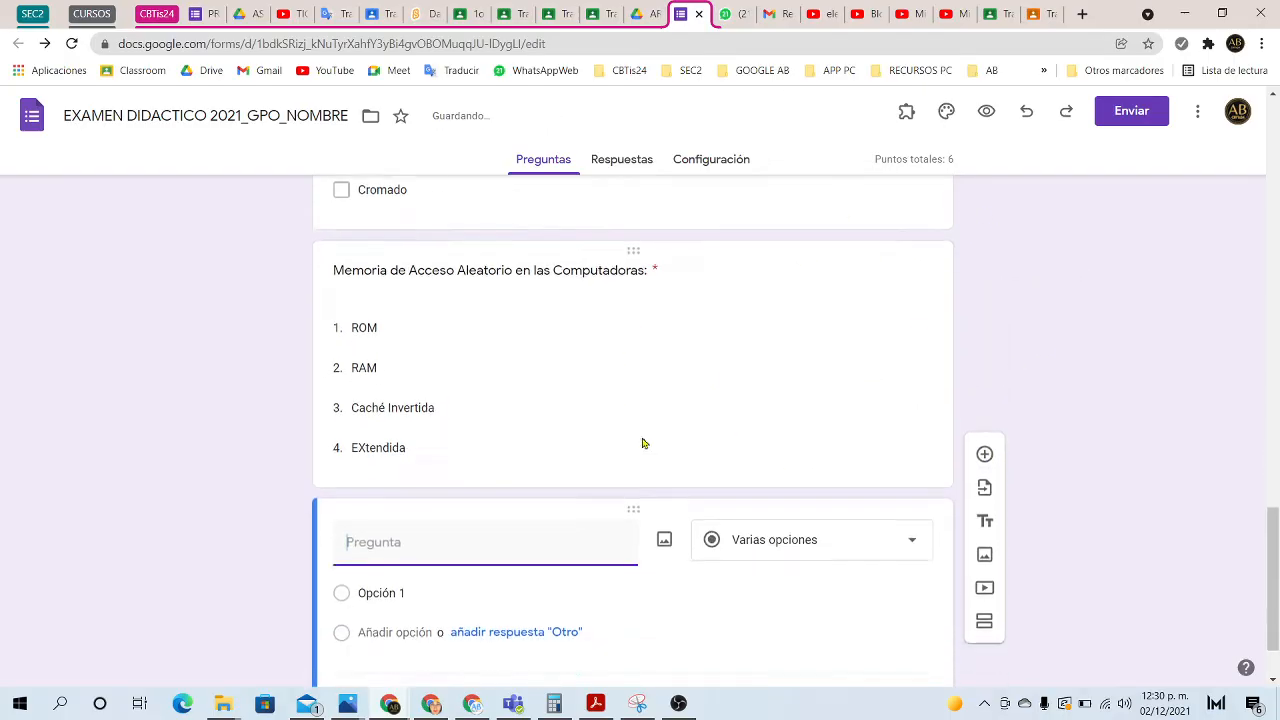
{"action": "left_click", "coordinate": [771, 449]}
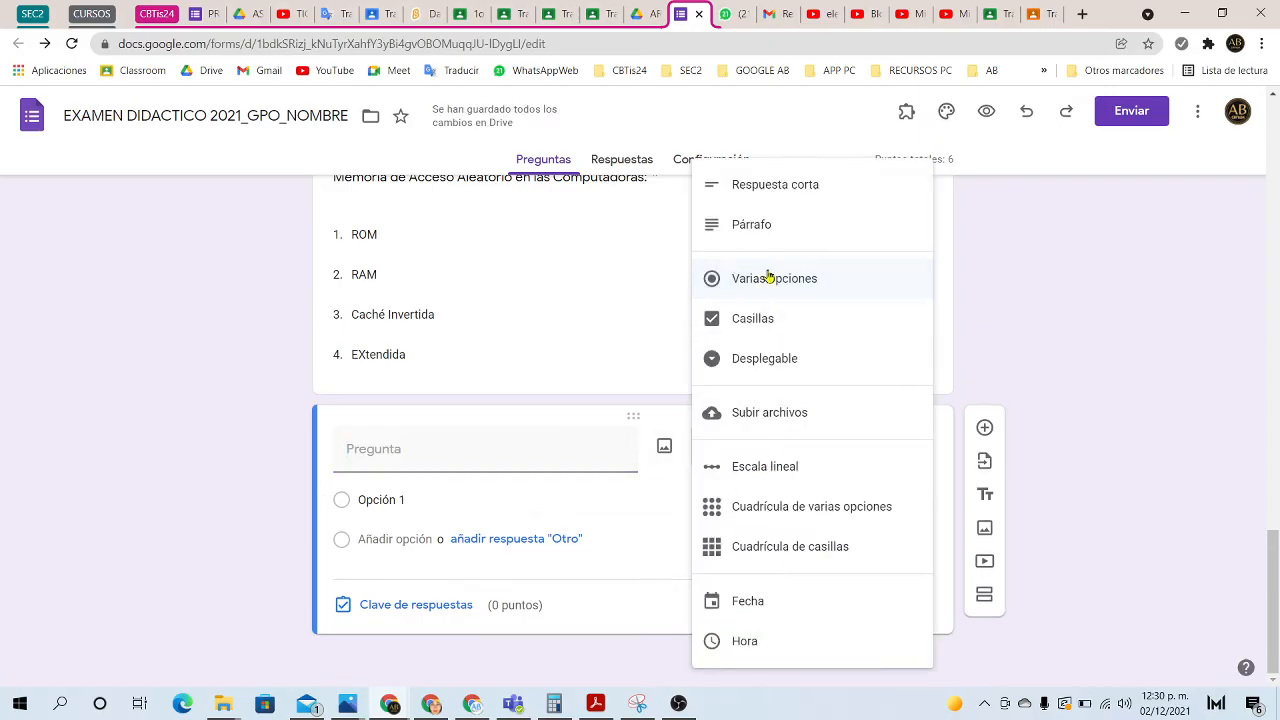
{"action": "left_click", "coordinate": [757, 189]}
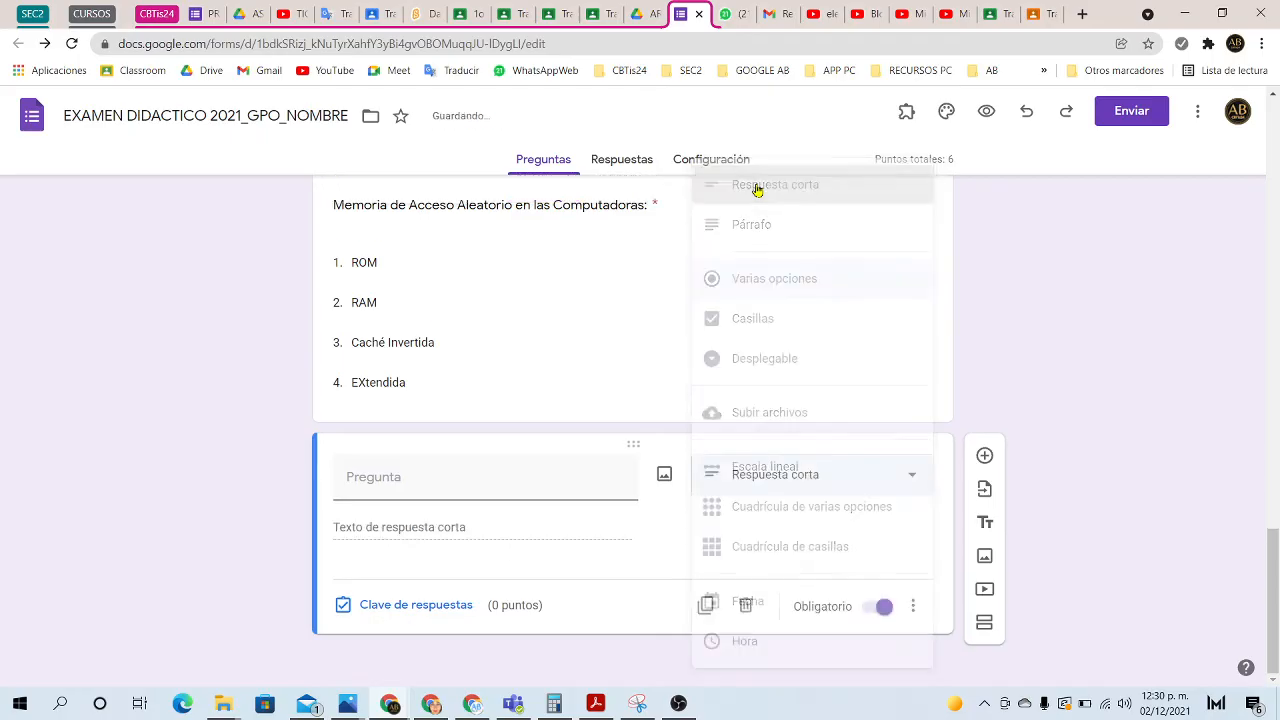
Step: Enter "Fórmula Química del Agua:" as the short-answer question's text
{"action": "left_click", "coordinate": [392, 485]}
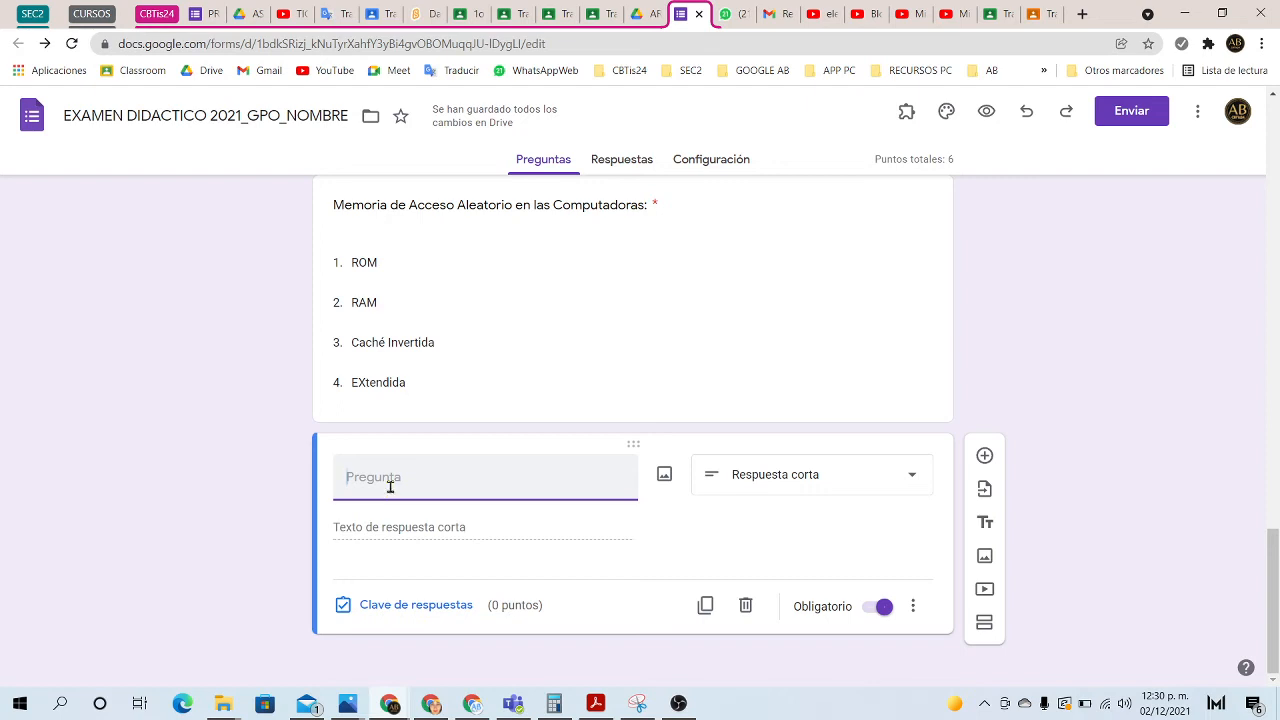
{"action": "type", "text": "F"}
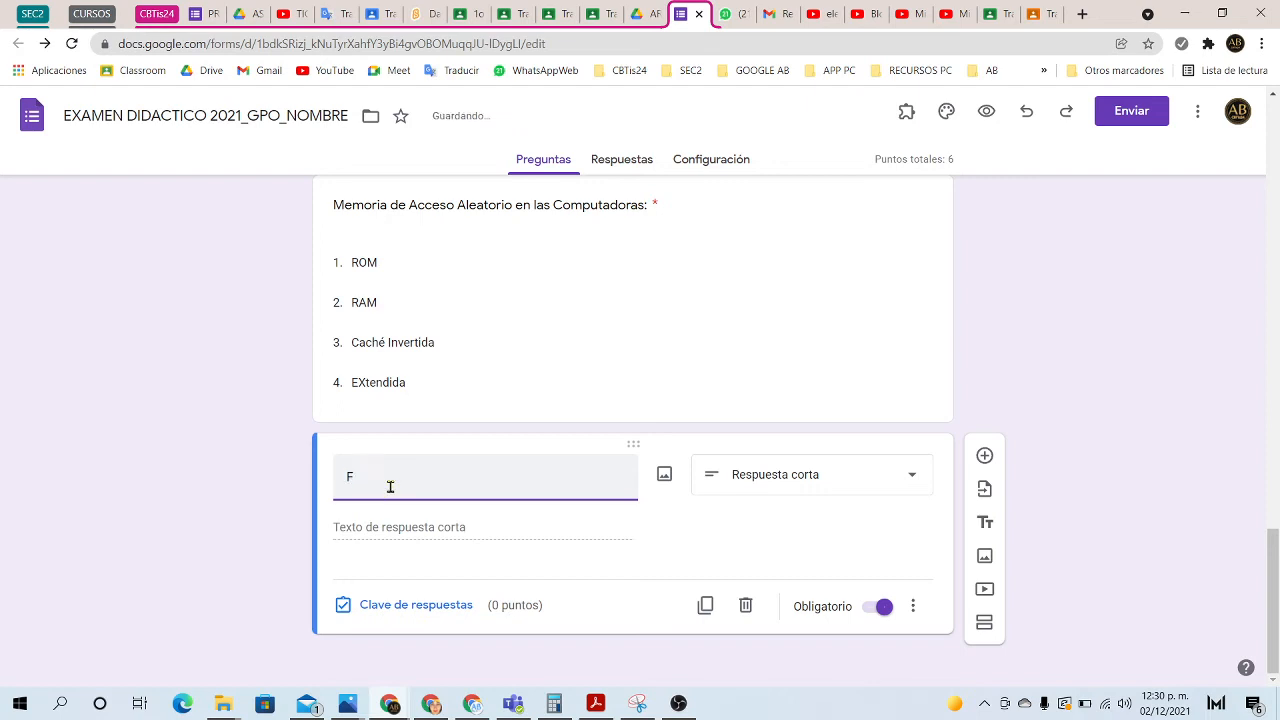
{"action": "type", "text": "órmula"}
{"action": "key", "text": "BackSpace"}
{"action": "key", "text": "BackSpace"}
{"action": "type", "text": "Química del Agu"}
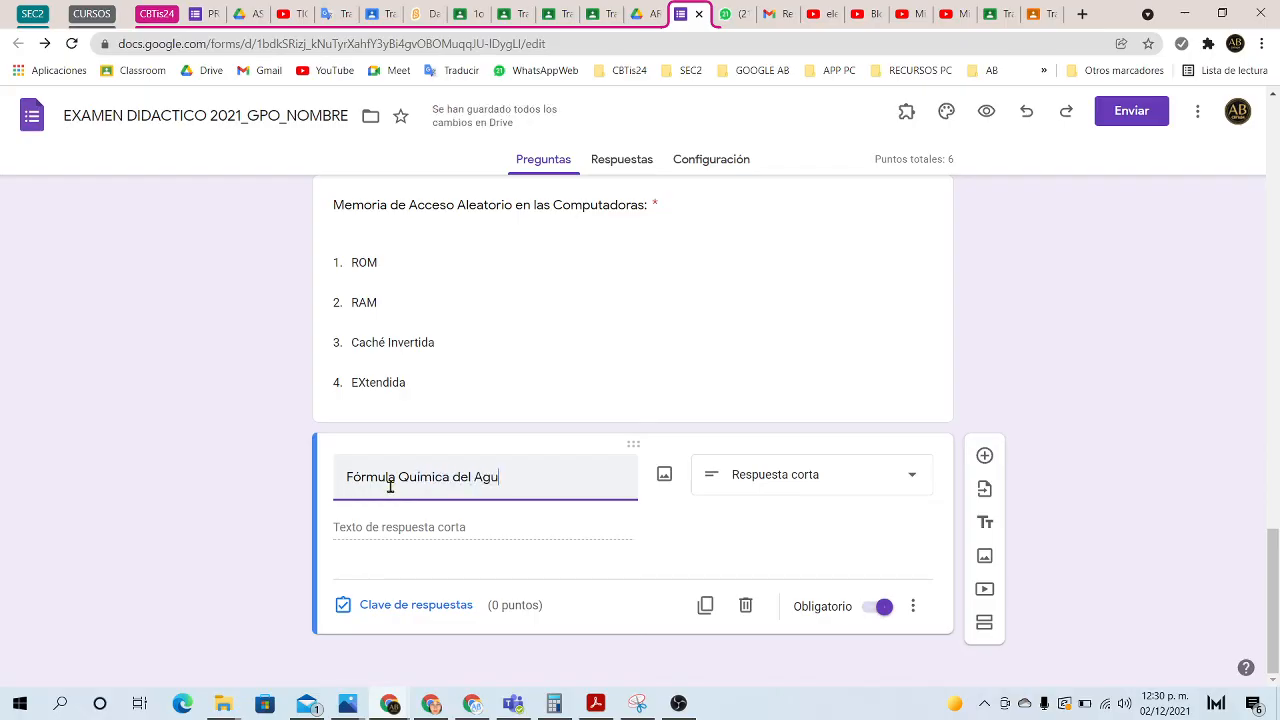
{"action": "type", "text": "a:"}
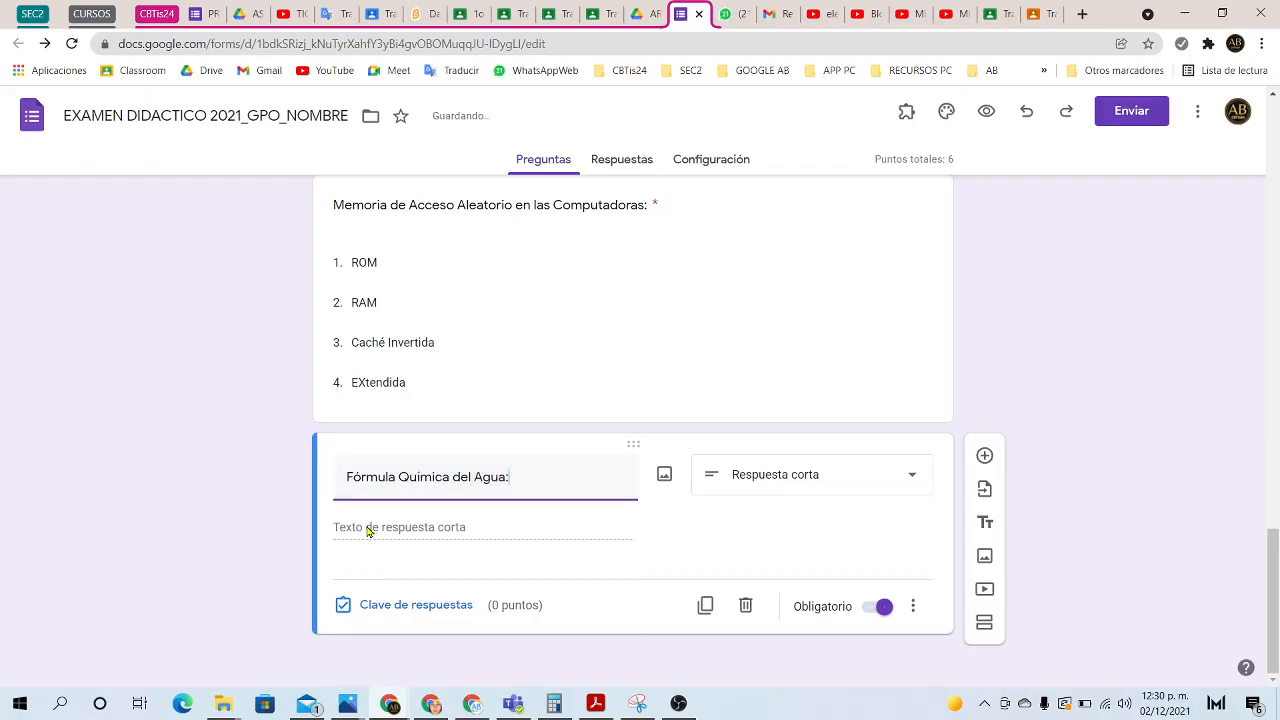
Step: Open the water formula question's answer key and set its value to 2 points
{"action": "left_click", "coordinate": [432, 612]}
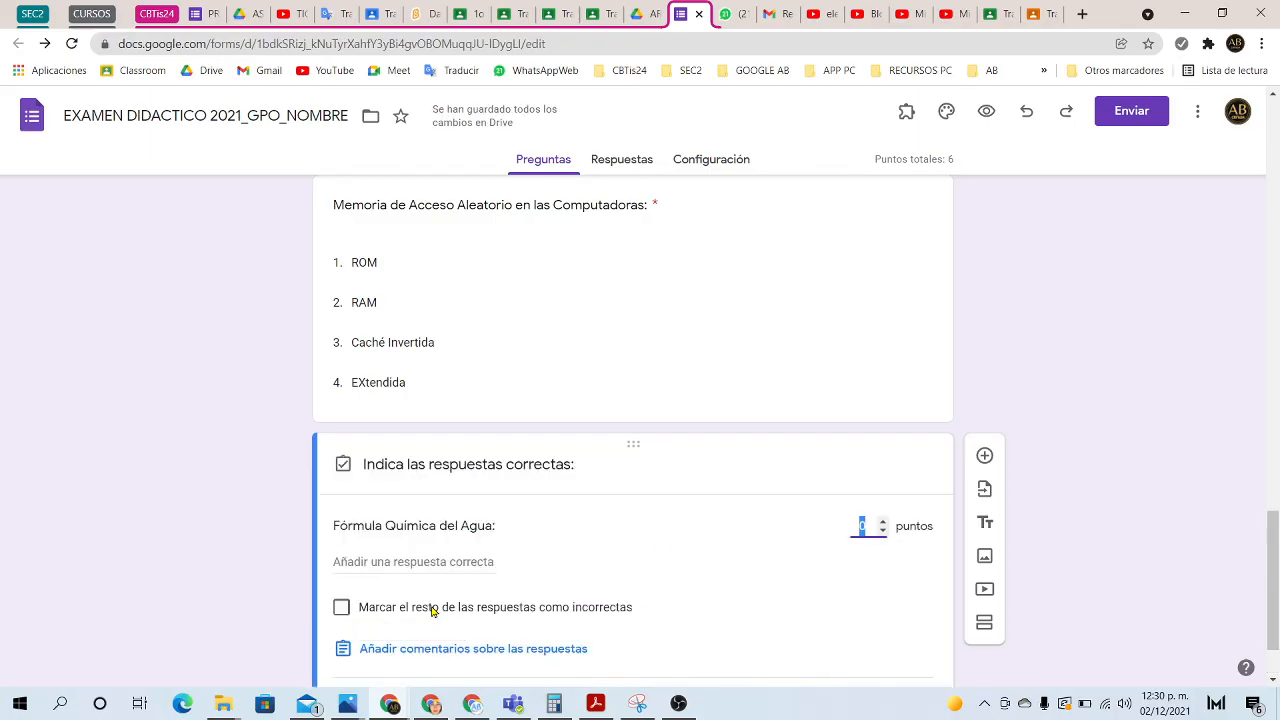
{"action": "scroll", "coordinate": [540, 525], "scroll_direction": "down", "scroll_amount": 2}
{"action": "left_click", "coordinate": [883, 424]}
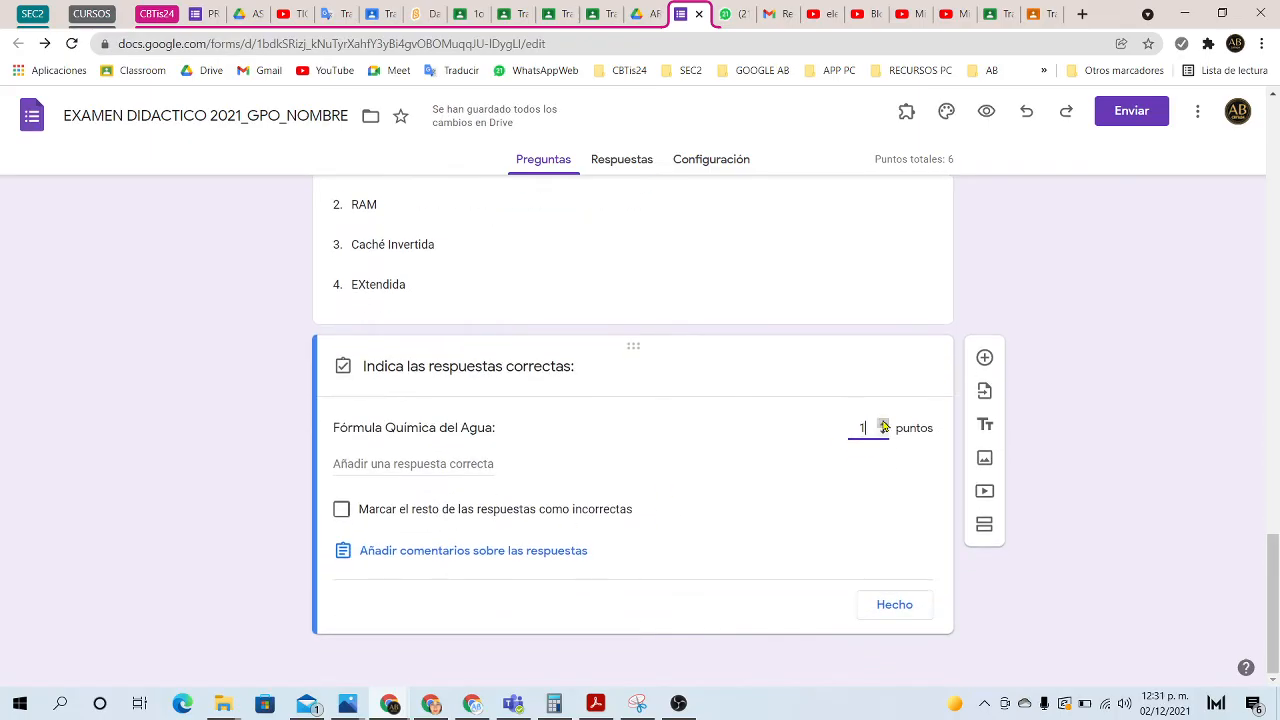
{"action": "left_click", "coordinate": [883, 424]}
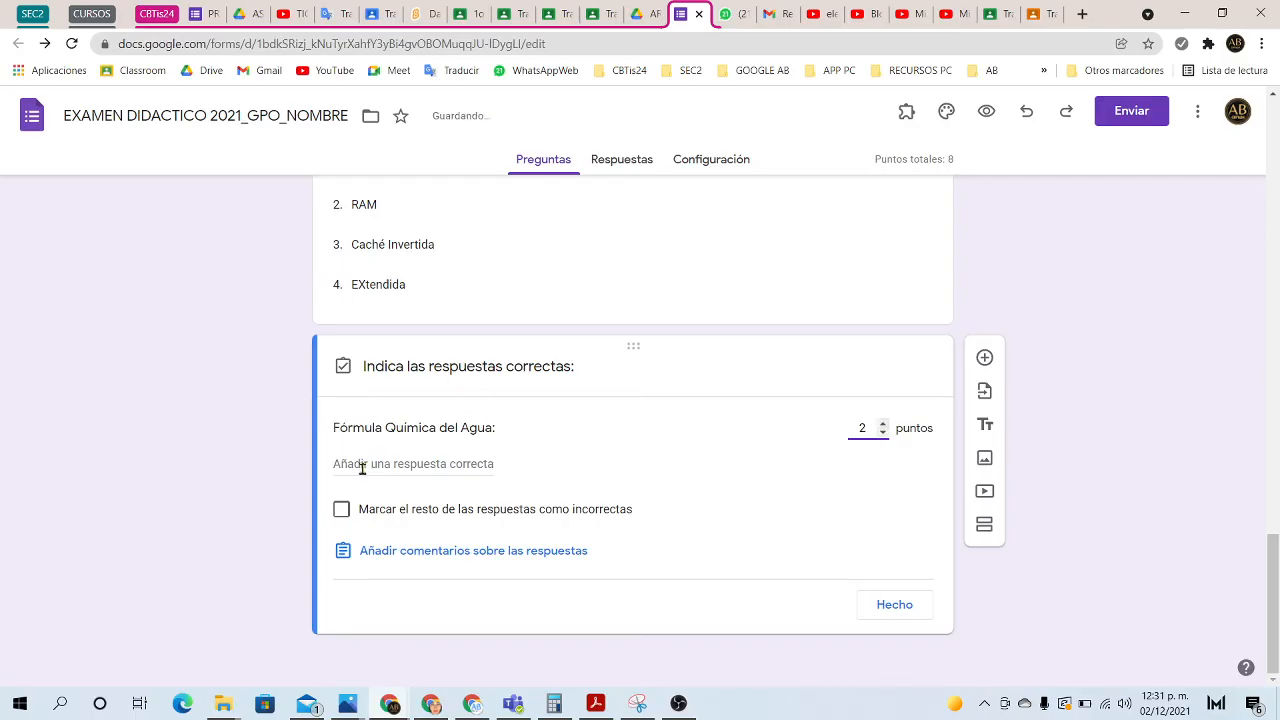
Step: Add "H2O", "h2o", "H2o", "h2O" and "H 2 O" as accepted correct answers for the water formula question
{"action": "left_click", "coordinate": [360, 465]}
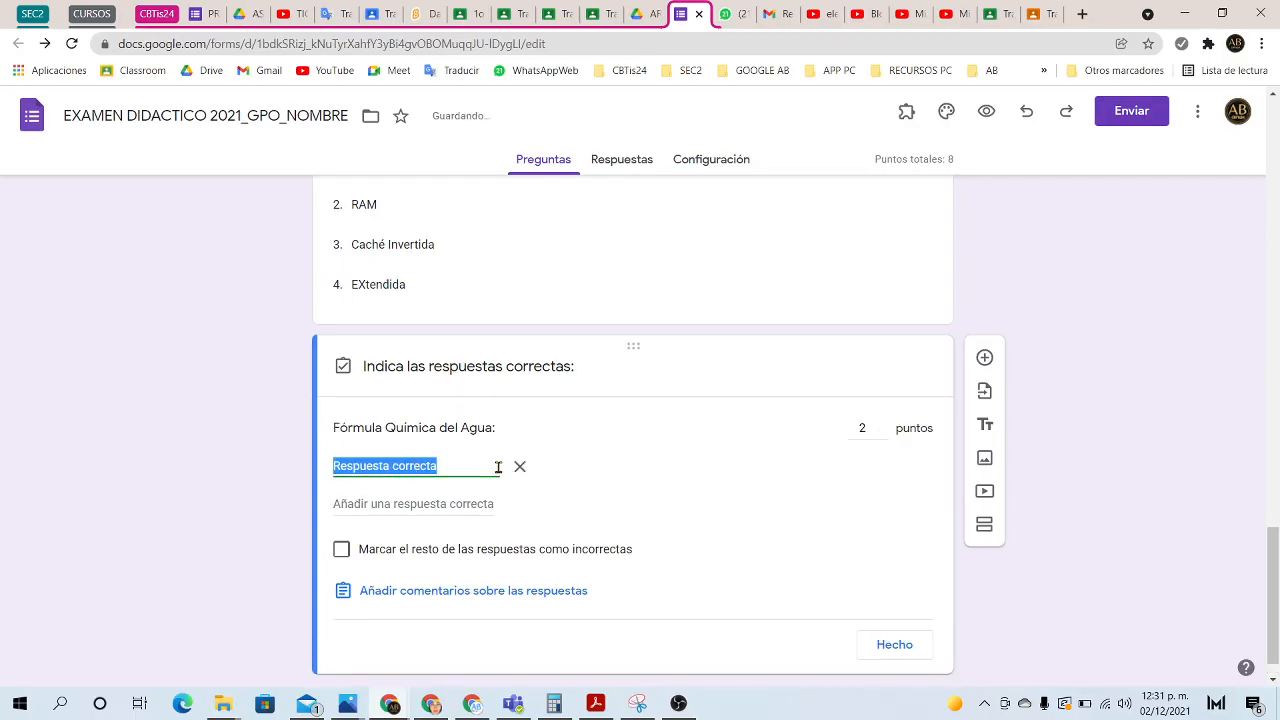
{"action": "type", "text": "H2O"}
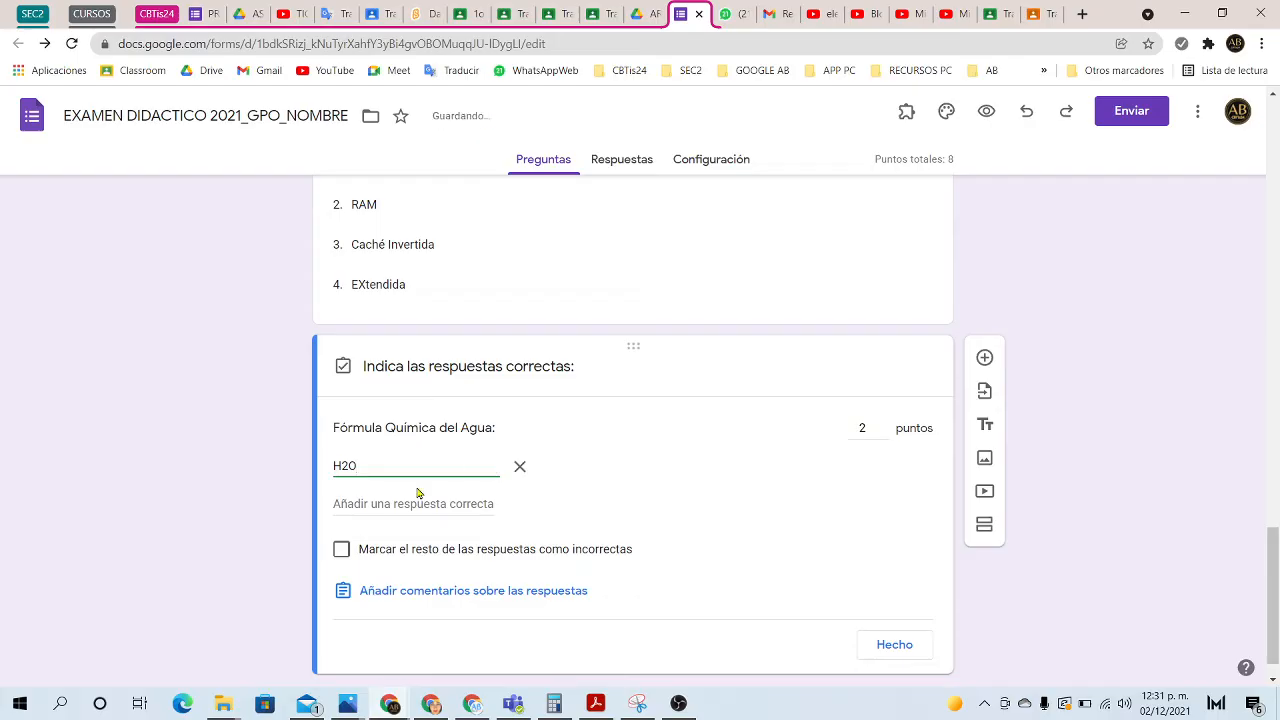
{"action": "left_click", "coordinate": [388, 503]}
{"action": "type", "text": "H"}
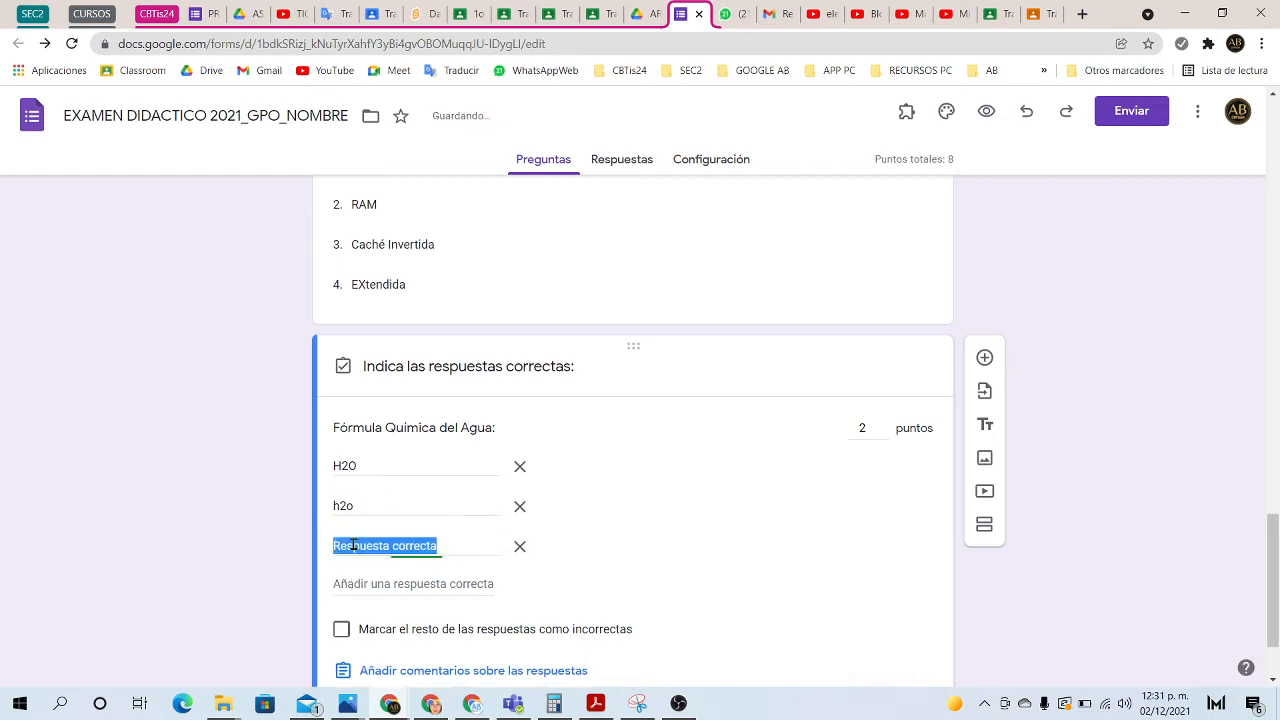
{"action": "left_click", "coordinate": [352, 543]}
{"action": "type", "text": "H2o"}
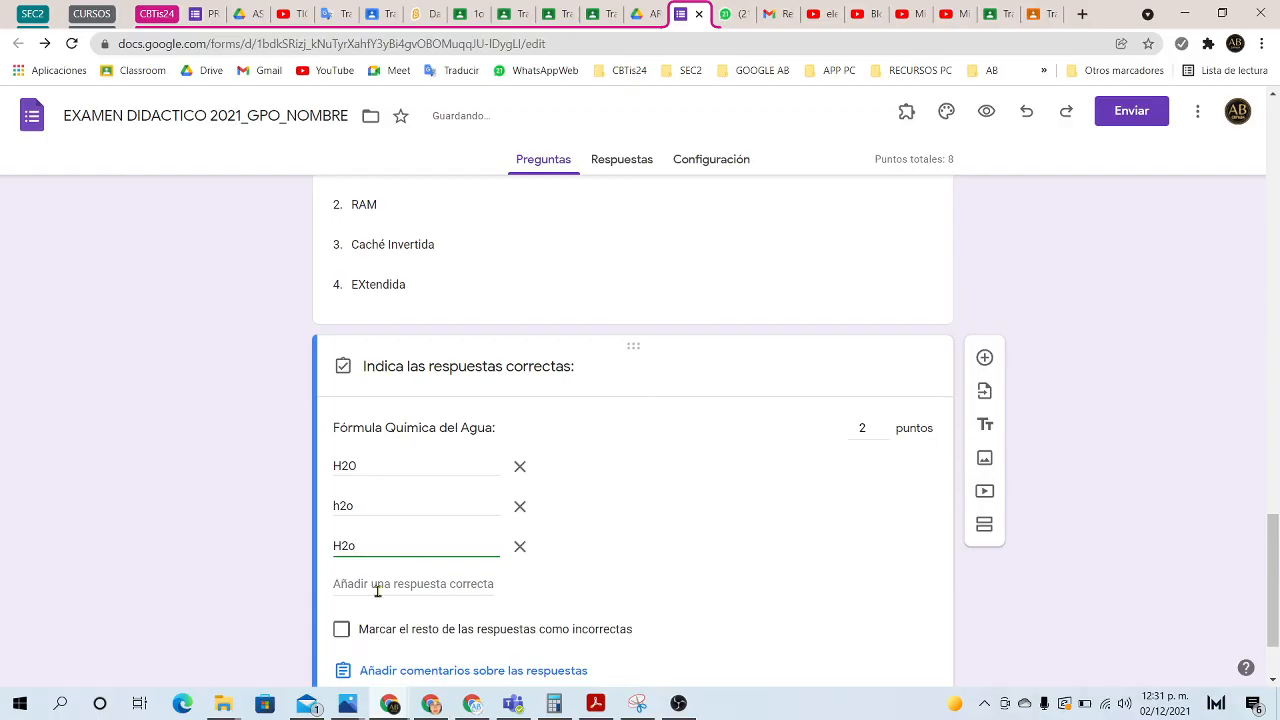
{"action": "left_click", "coordinate": [377, 585]}
{"action": "type", "text": "h"}
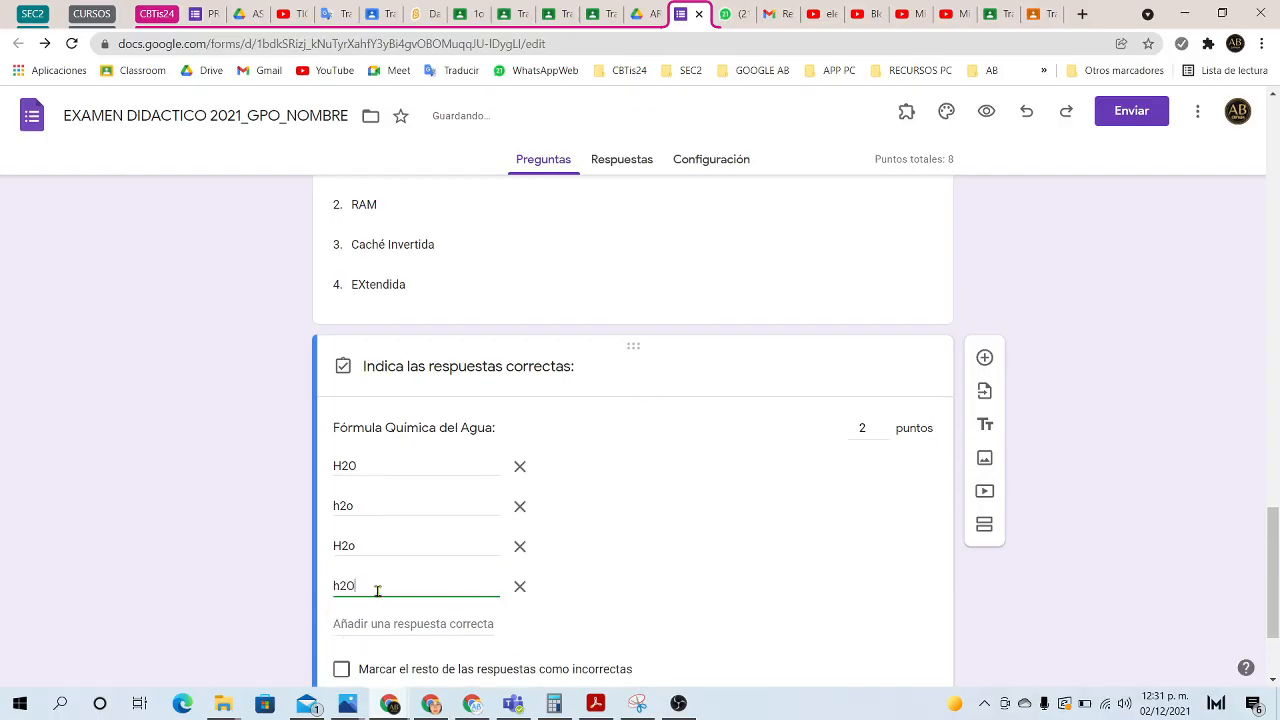
{"action": "type", "text": "2O"}
{"action": "left_click", "coordinate": [377, 622]}
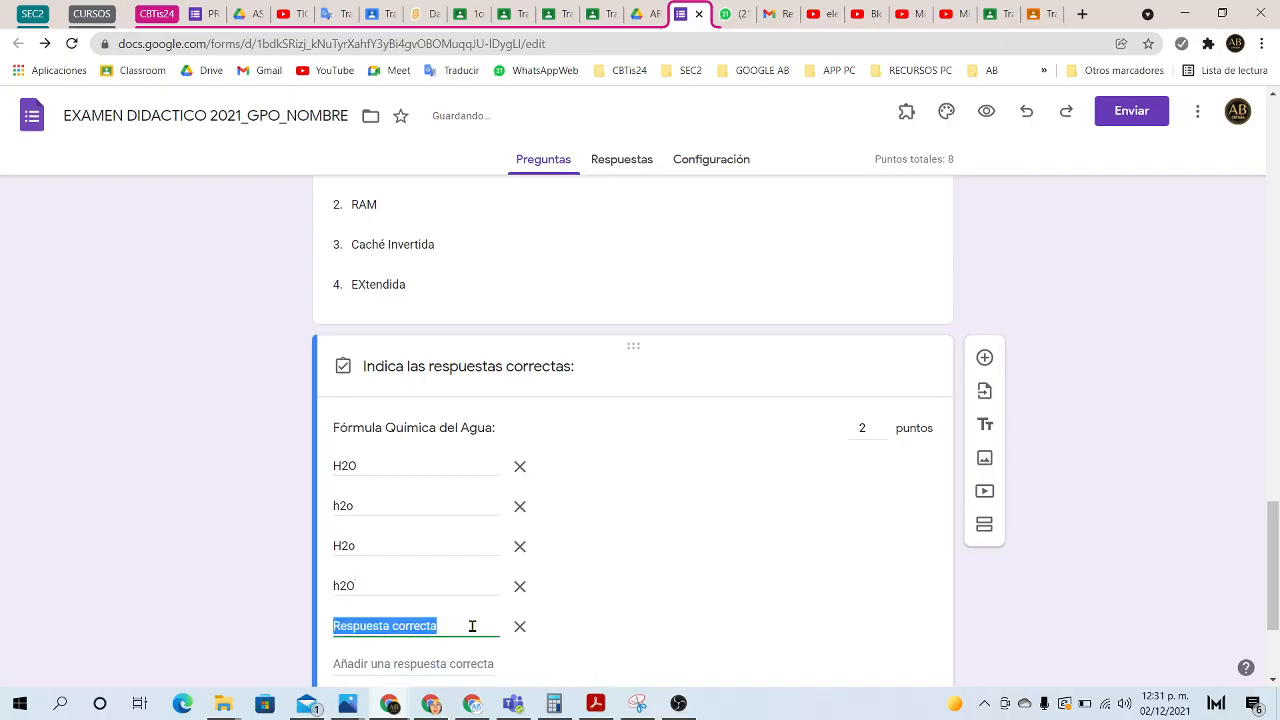
{"action": "type", "text": "H"}
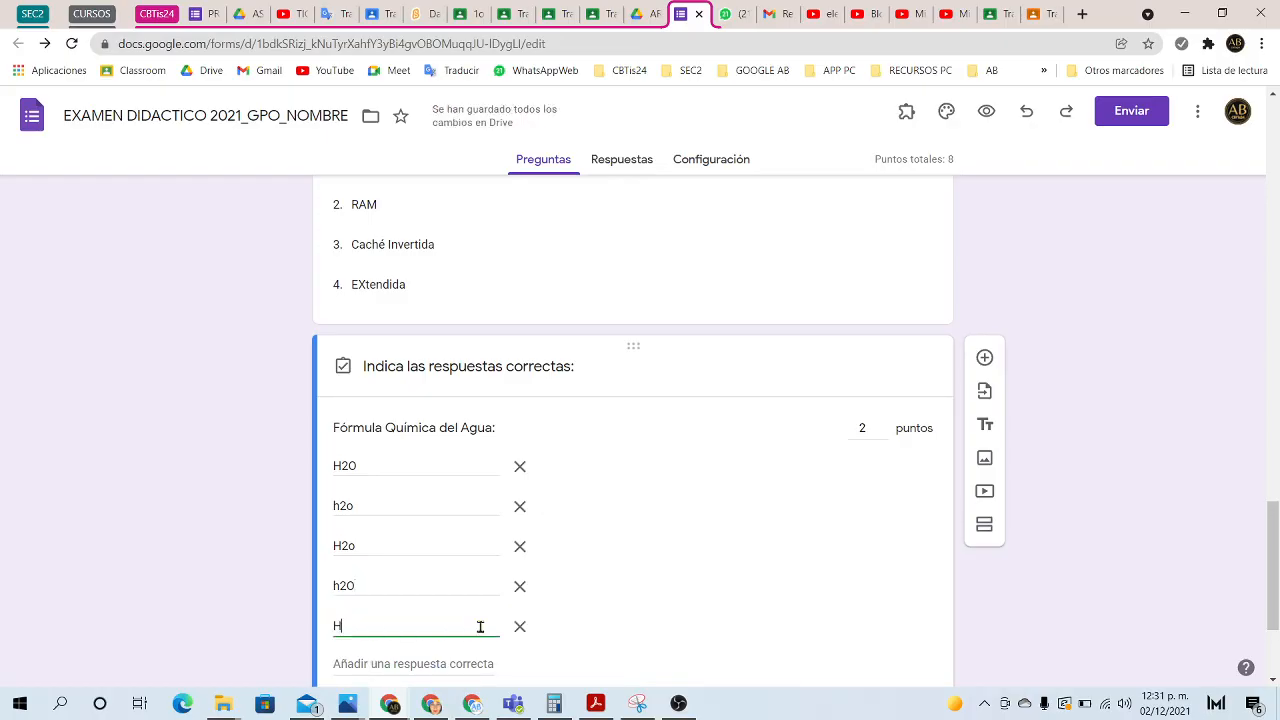
{"action": "type", "text": " 2 O"}
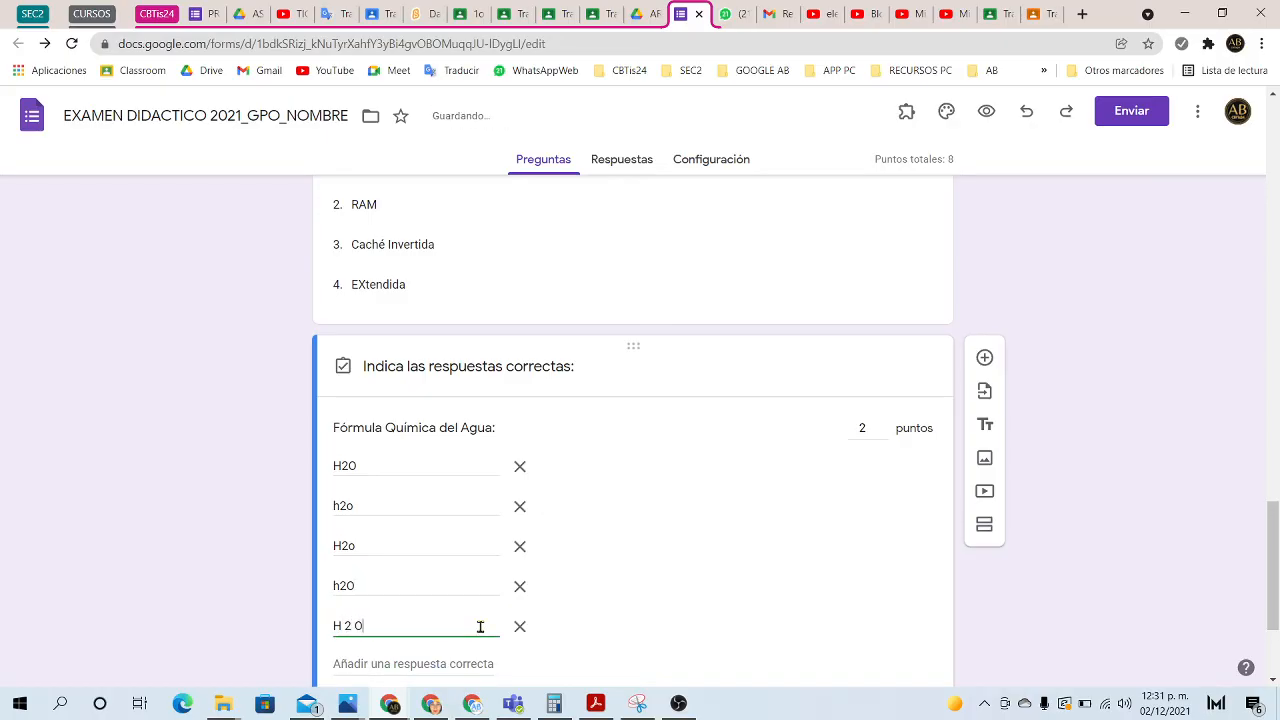
Step: Mark all other responses to the water formula question as incorrect and finish its answer key
{"action": "scroll", "coordinate": [480, 626], "scroll_direction": "up", "scroll_amount": 1}
{"action": "scroll", "coordinate": [255, 521], "scroll_direction": "down", "scroll_amount": 3}
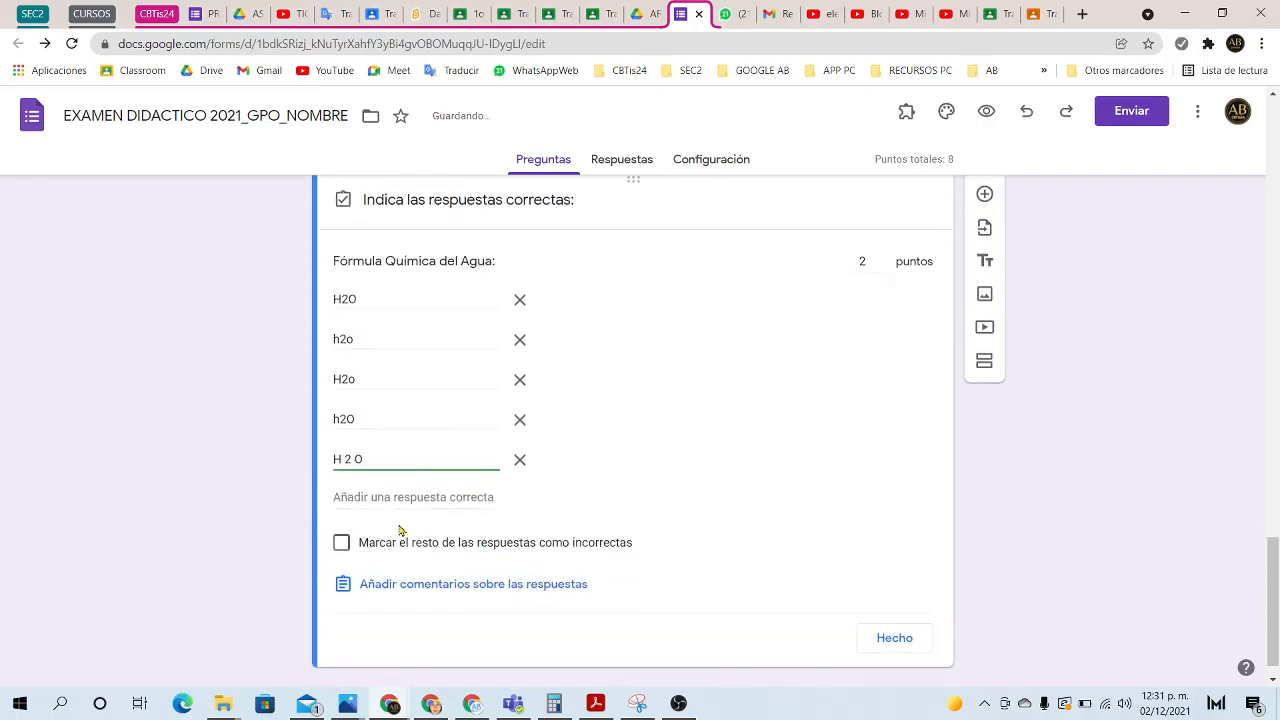
{"action": "left_click", "coordinate": [341, 545]}
{"action": "left_click", "coordinate": [341, 544]}
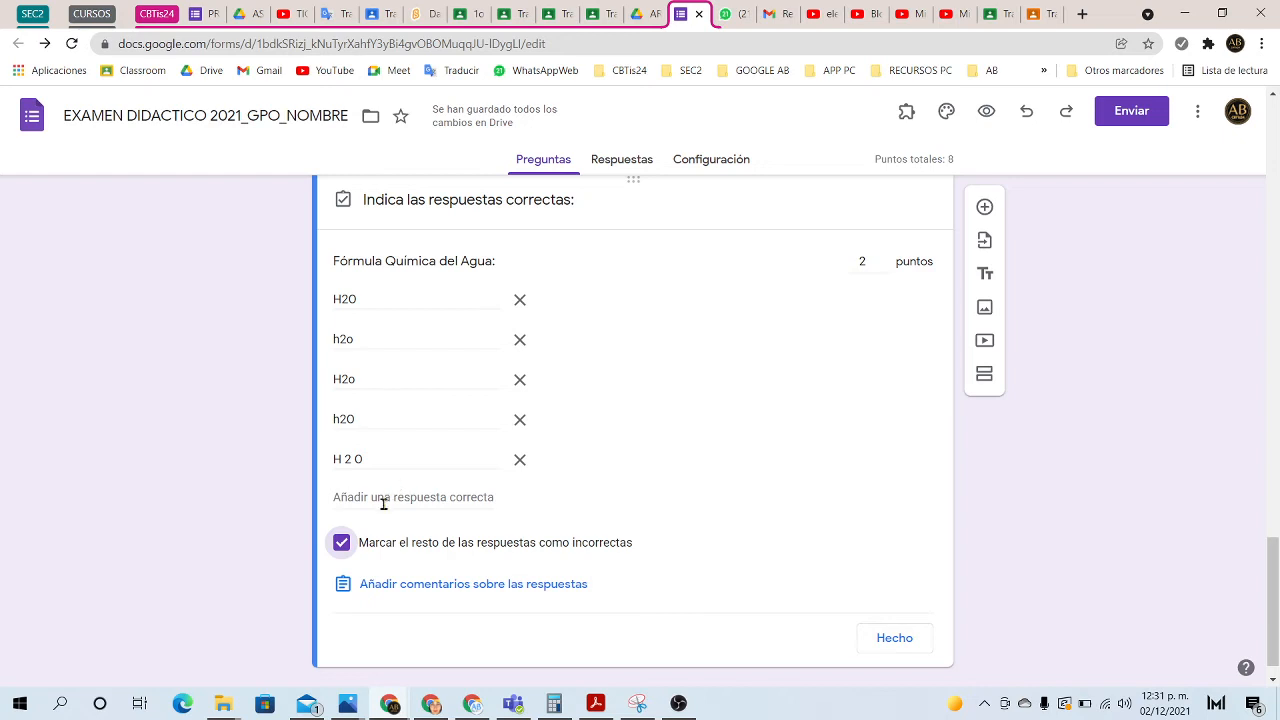
{"action": "left_click", "coordinate": [899, 639]}
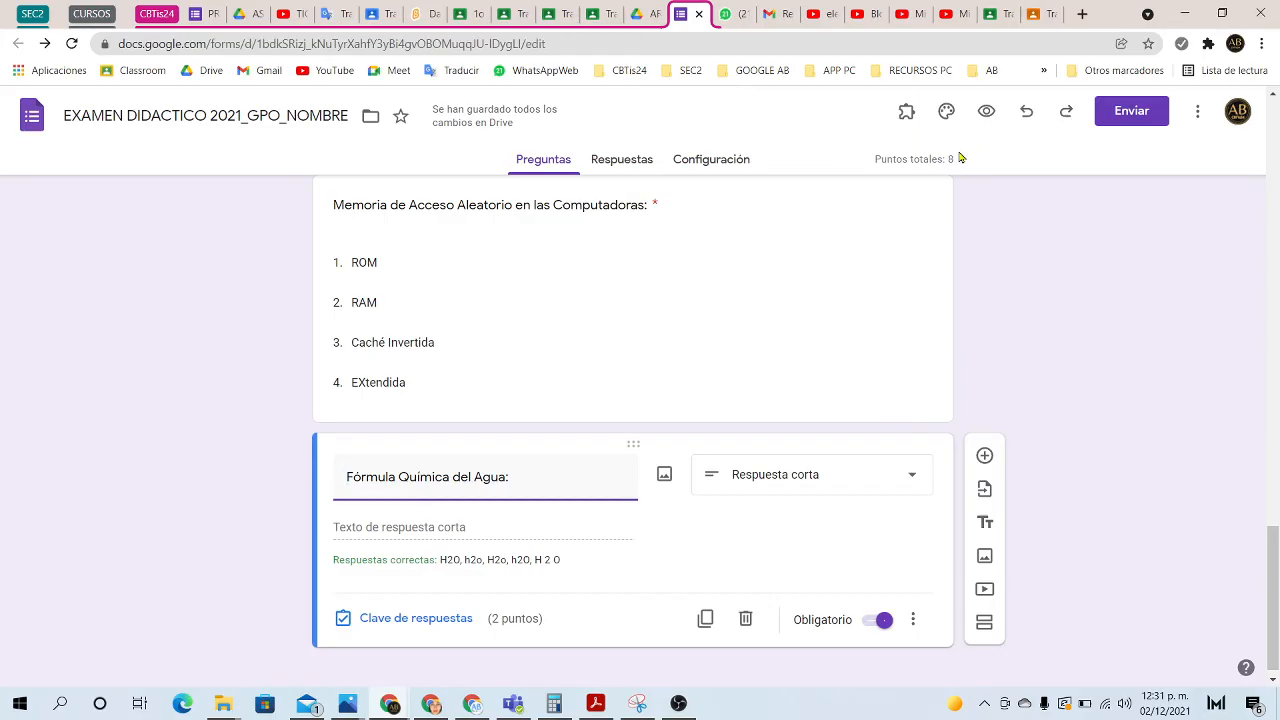
Step: Add a new question of type Varias opciones below the water formula question
{"action": "left_click", "coordinate": [985, 456]}
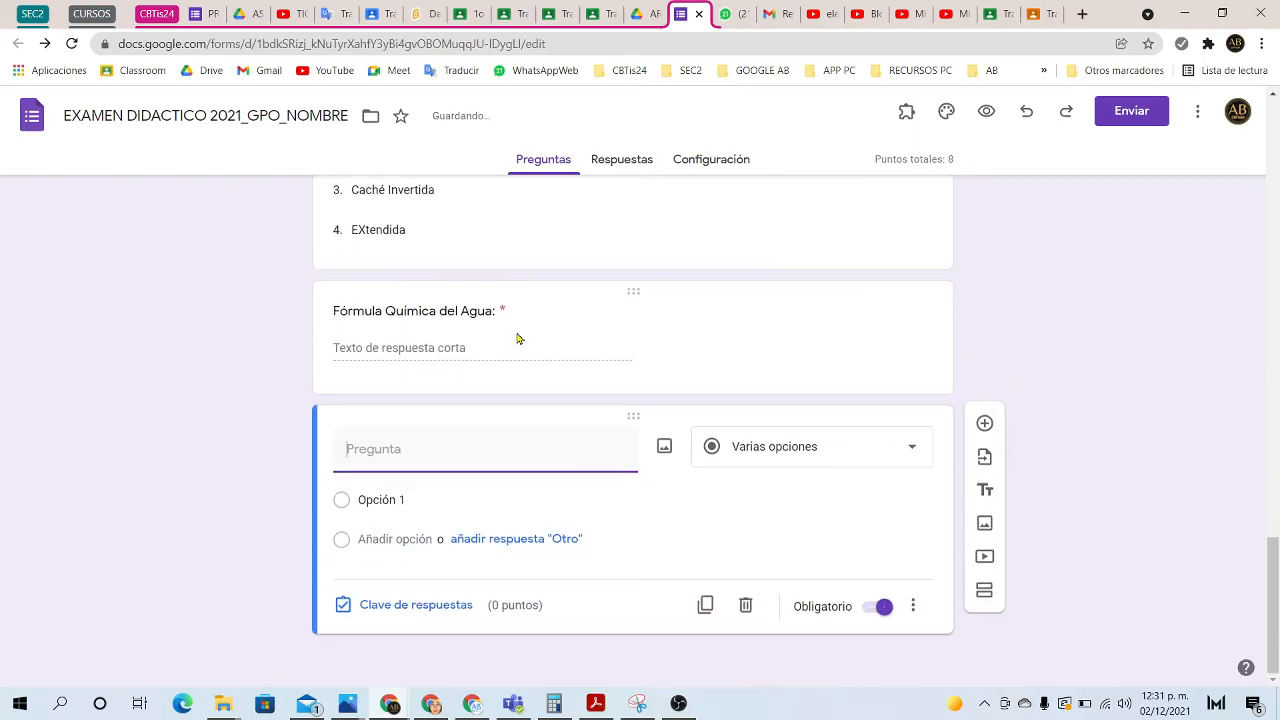
{"action": "left_click", "coordinate": [815, 457]}
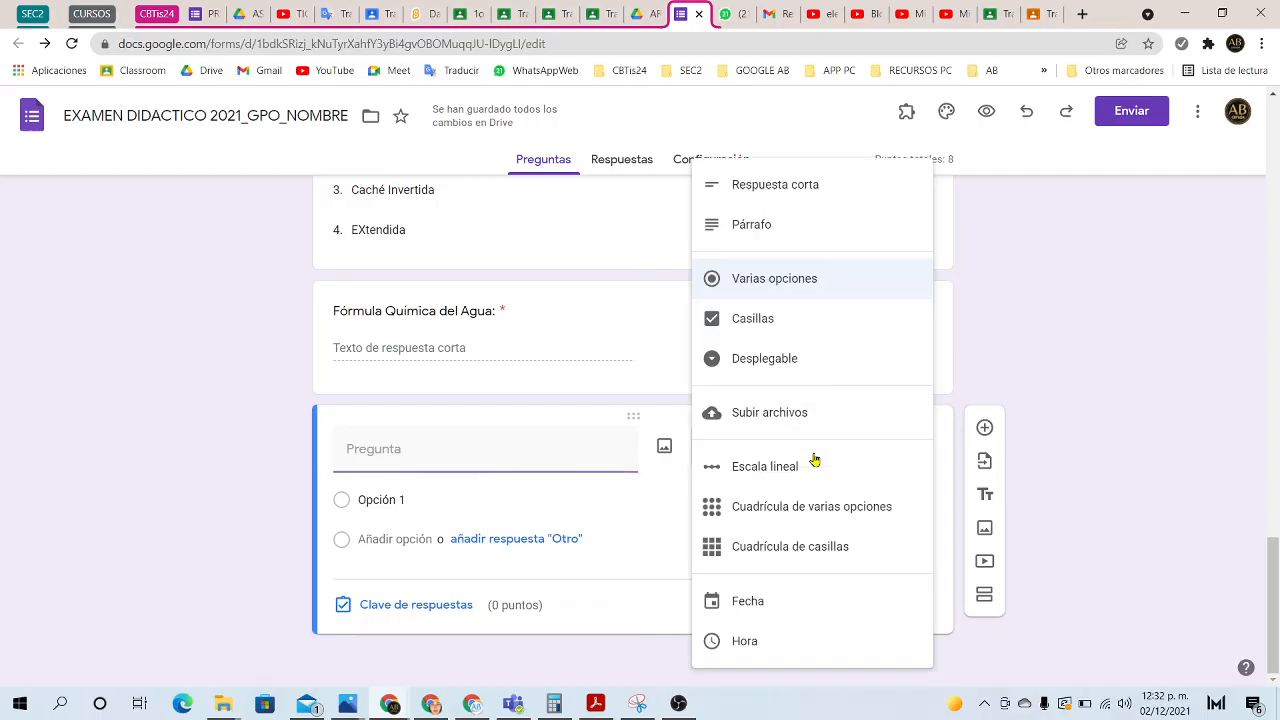
{"action": "left_click", "coordinate": [746, 281]}
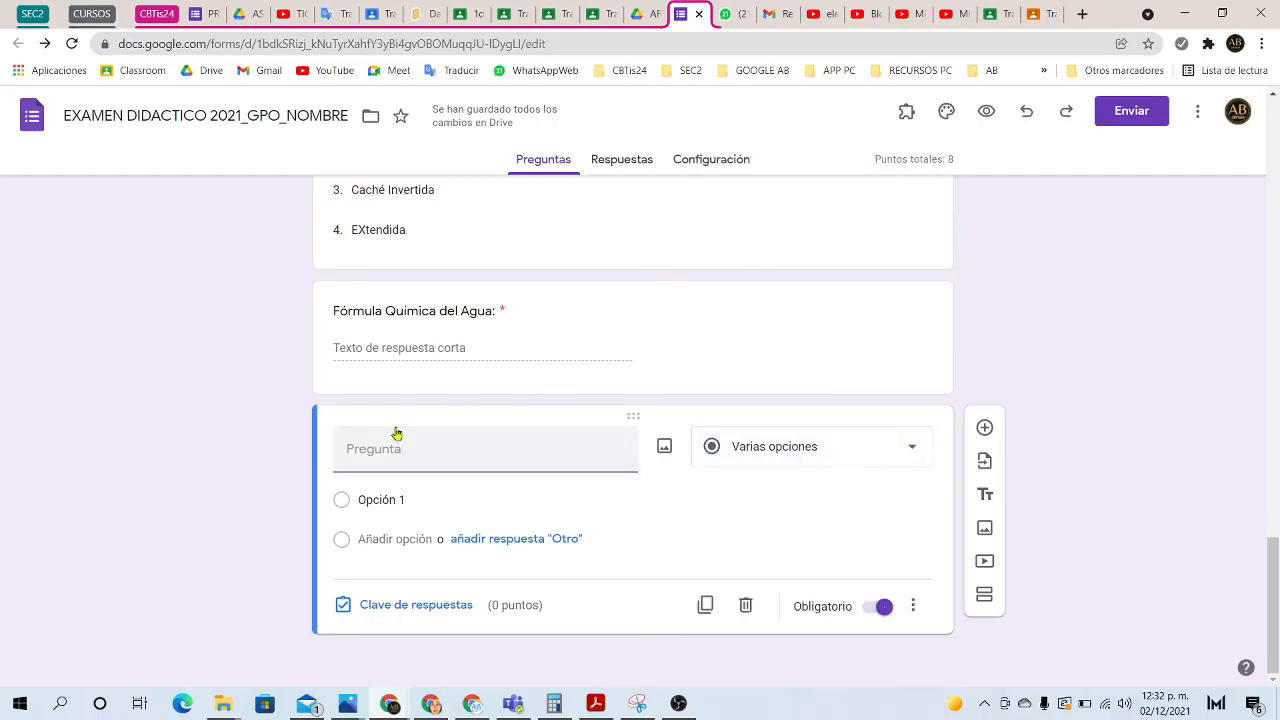
{"action": "left_click", "coordinate": [486, 455]}
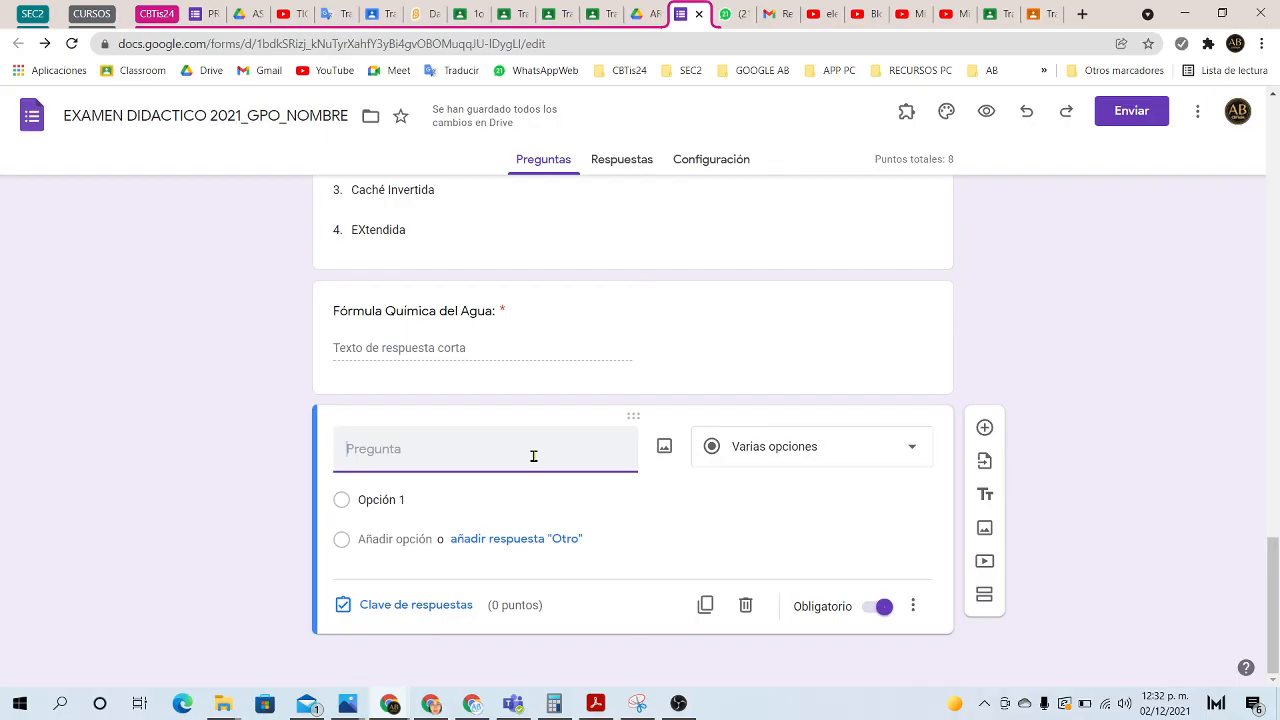
{"action": "scroll", "coordinate": [533, 456], "scroll_direction": "up", "scroll_amount": 10}
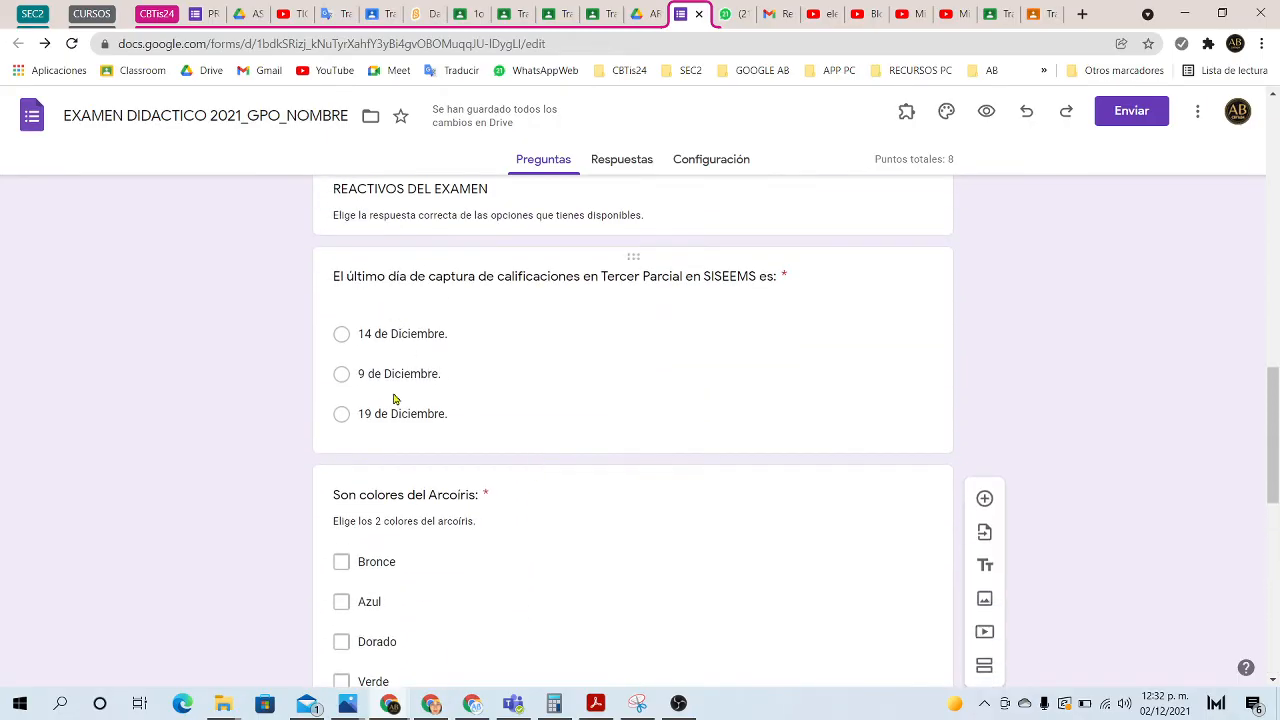
{"action": "scroll", "coordinate": [563, 511], "scroll_direction": "down", "scroll_amount": 8}
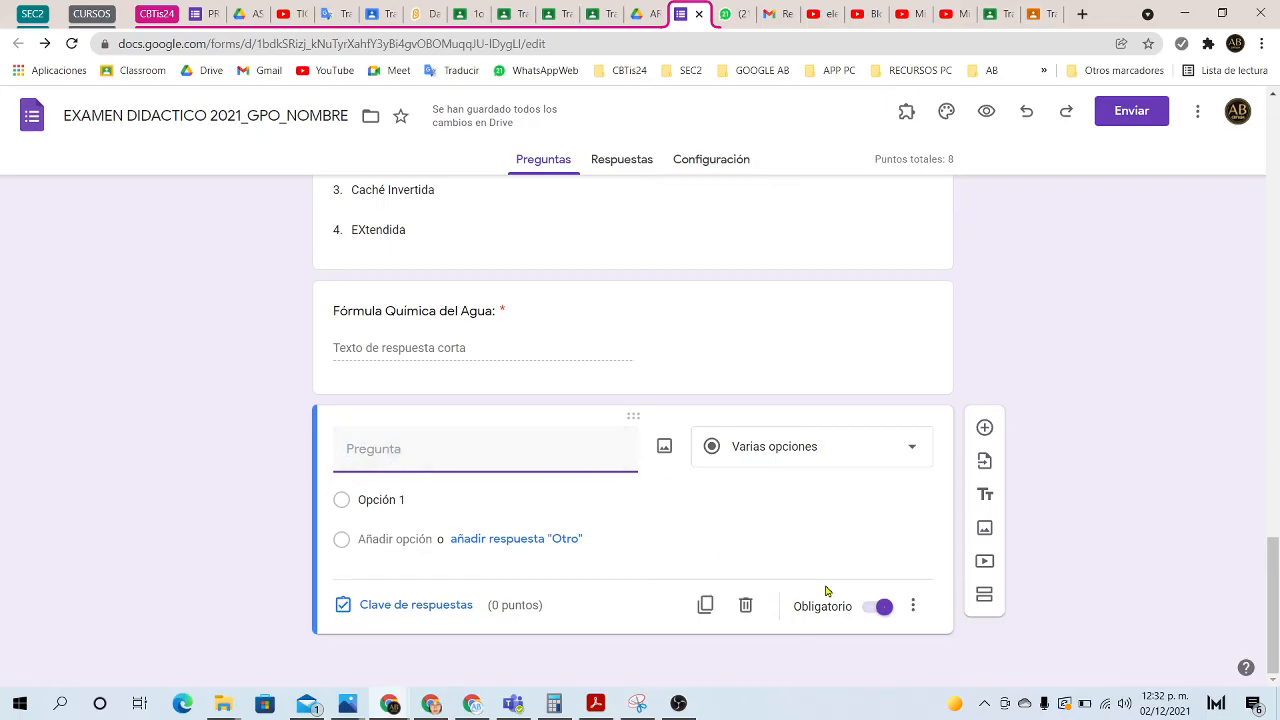
Step: Enter "La calificación mínima para aprobar el semestre en el CBTis24 es un 6 (seis)." as the new question's text
{"action": "type", "text": "La calific"}
{"action": "type", "text": "ac"}
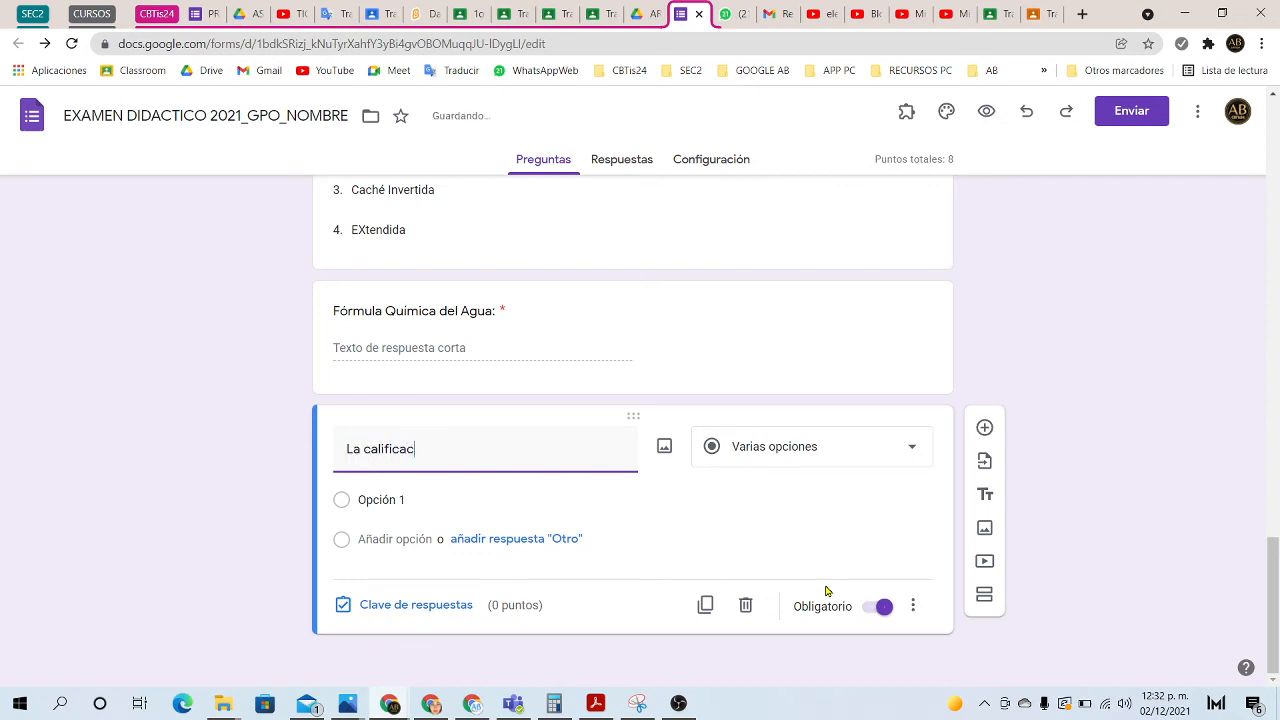
{"action": "type", "text": "ión minima para"}
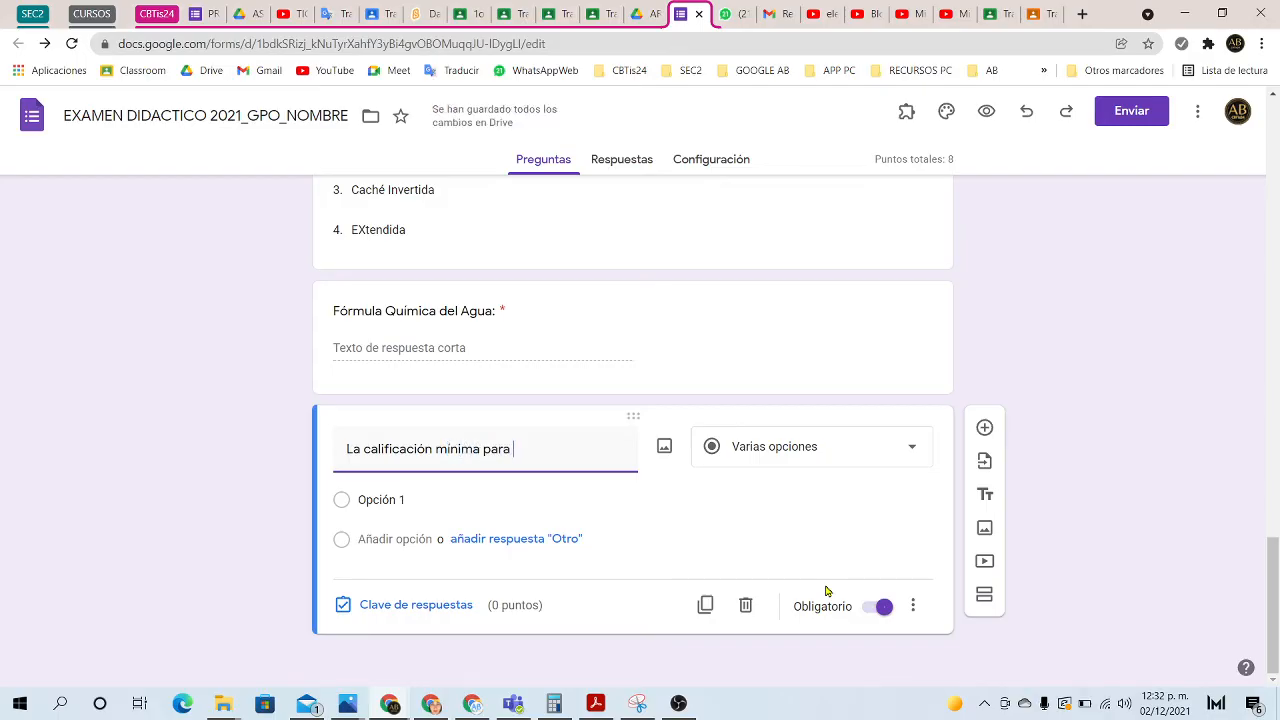
{"action": "type", "text": " aproba"}
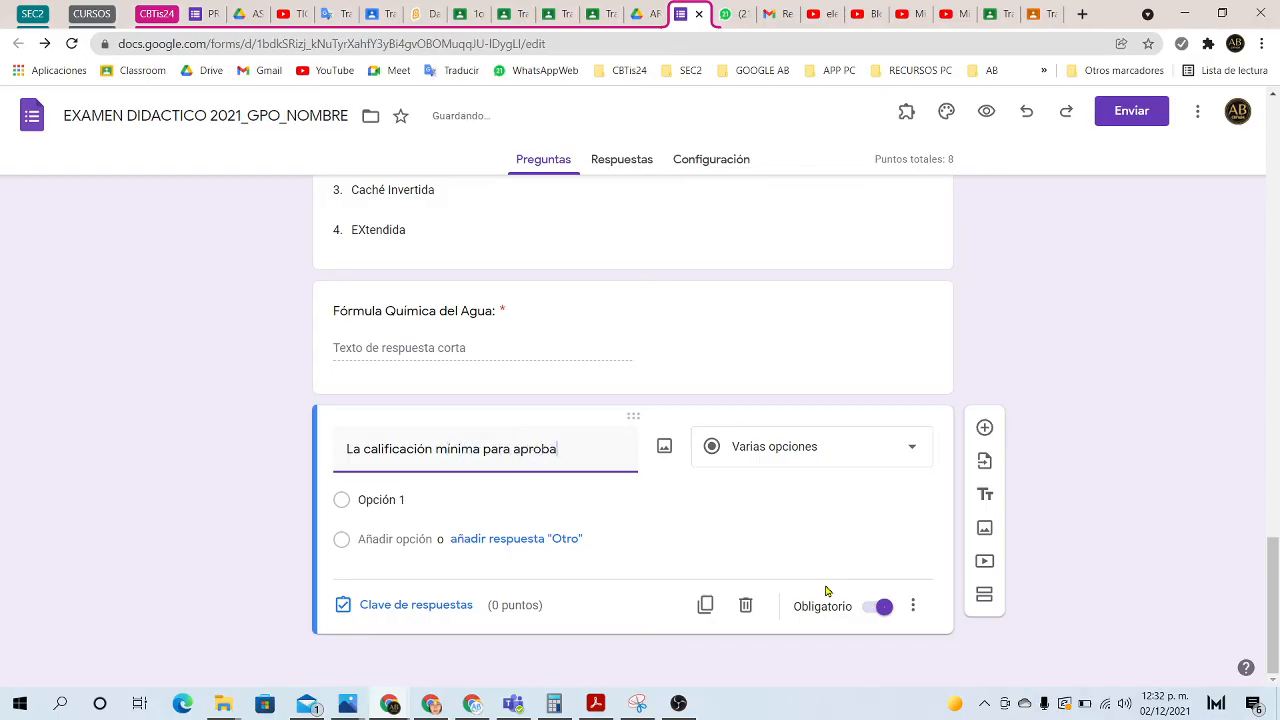
{"action": "type", "text": "r el semestre "}
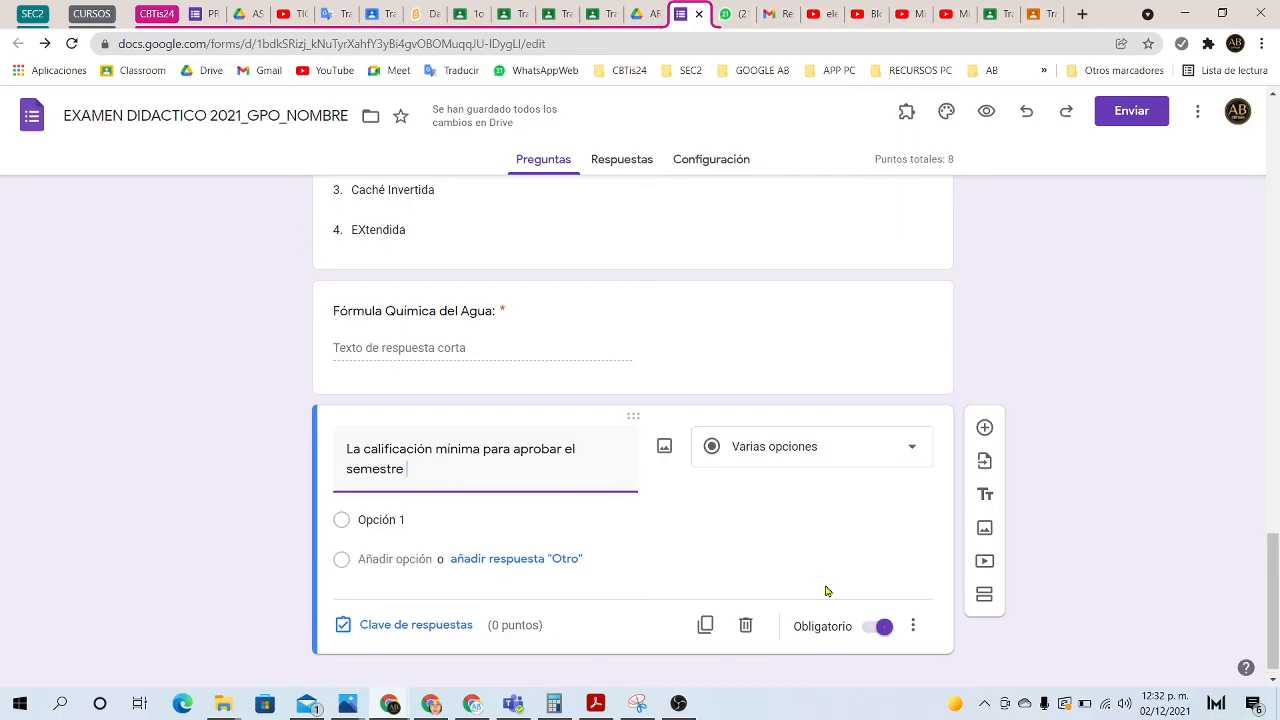
{"action": "type", "text": "en el CBTis24 es:"}
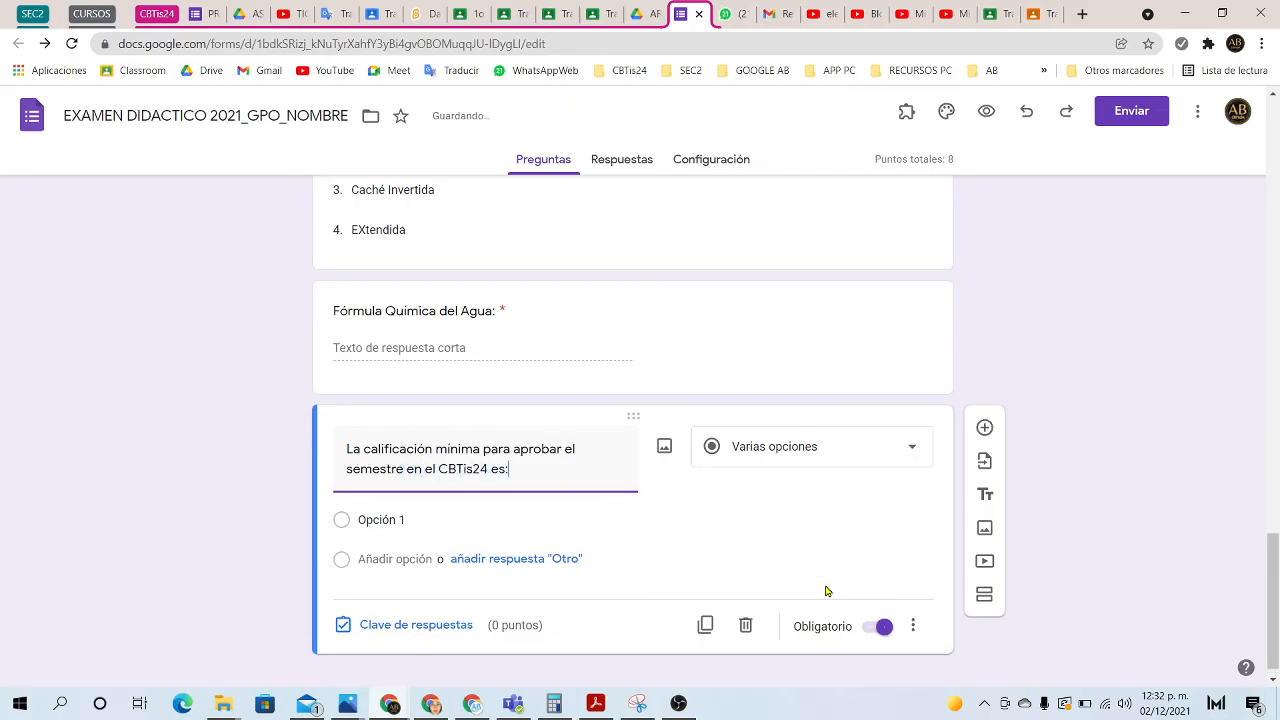
{"action": "key", "text": "BackSpace"}
{"action": "type", "text": "un 6 (se"}
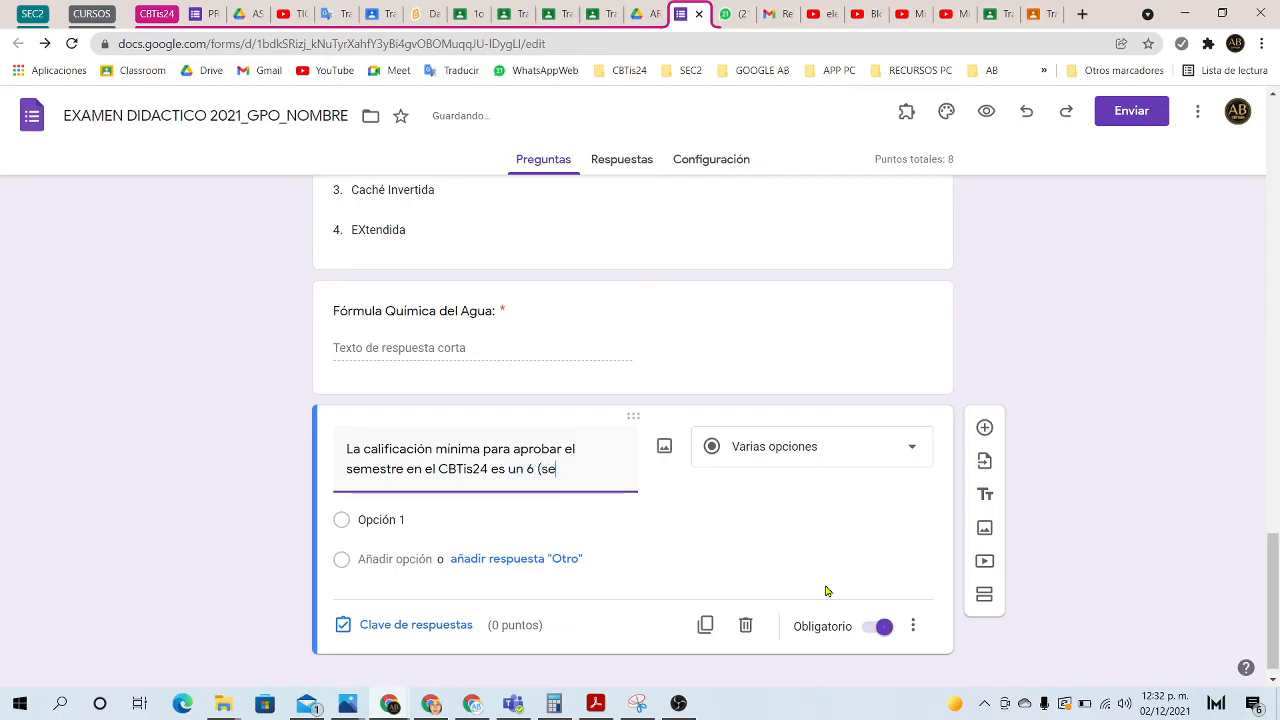
{"action": "type", "text": "is)."}
Step: Give the passing-grade question the two answer options "Verdadero" and "Falso"
{"action": "left_click", "coordinate": [380, 519]}
{"action": "type", "text": "Verdadero"}
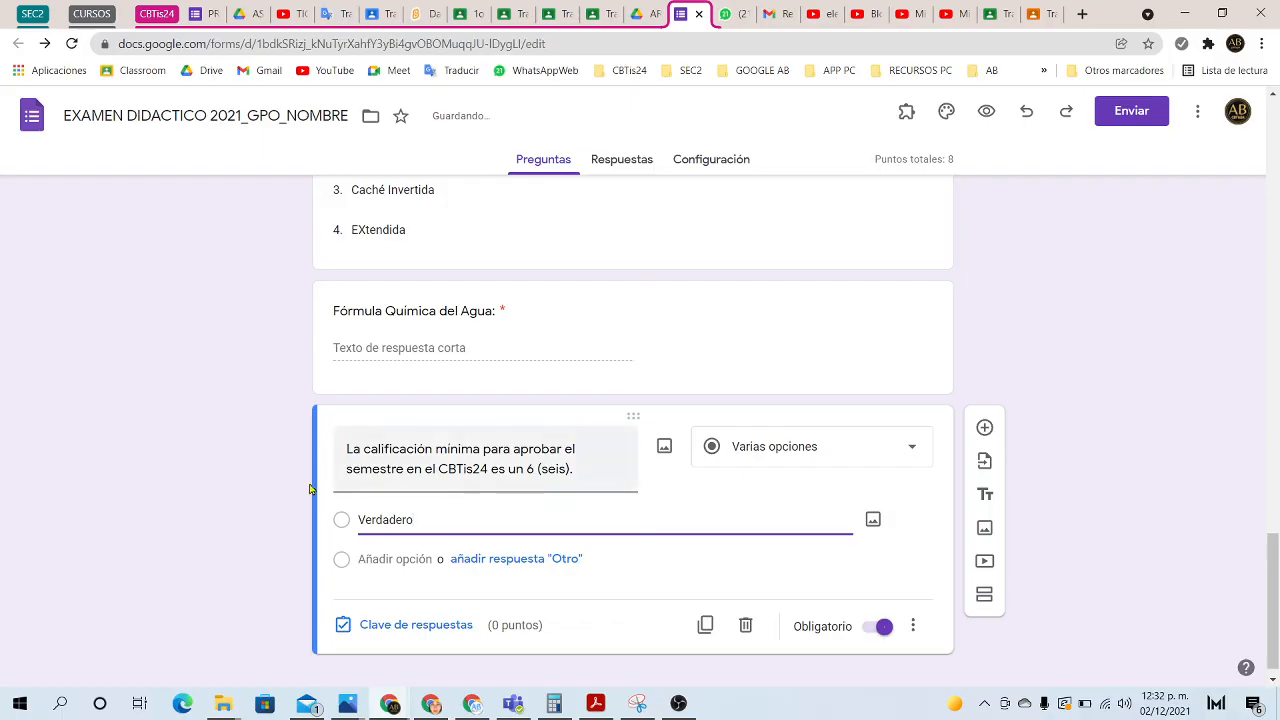
{"action": "left_click", "coordinate": [391, 576]}
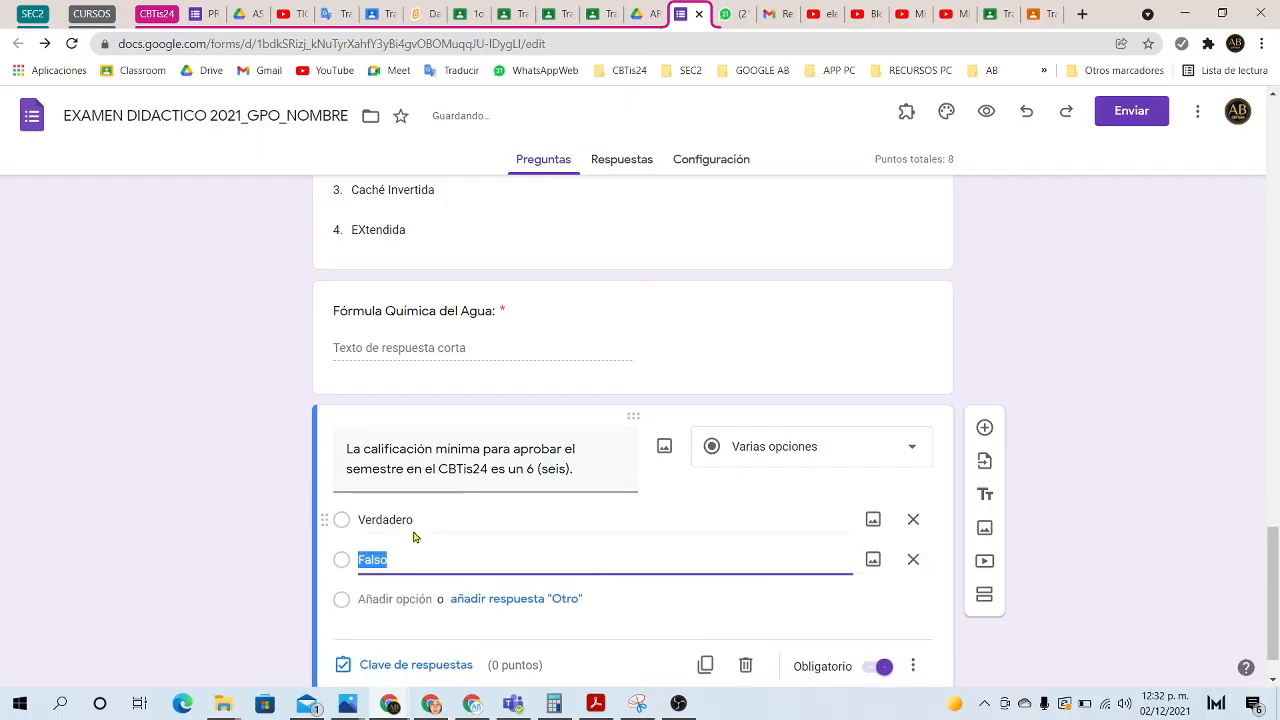
{"action": "type", "text": "Falso"}
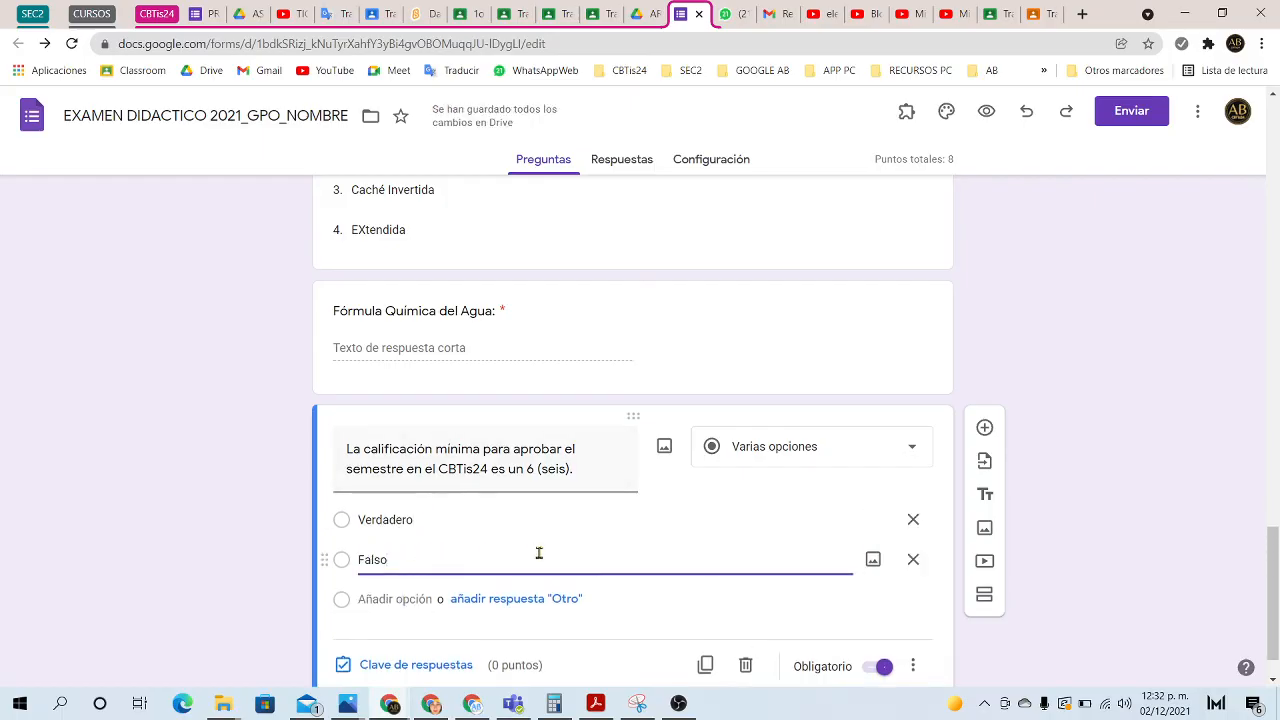
{"action": "scroll", "coordinate": [506, 549], "scroll_direction": "down", "scroll_amount": 1}
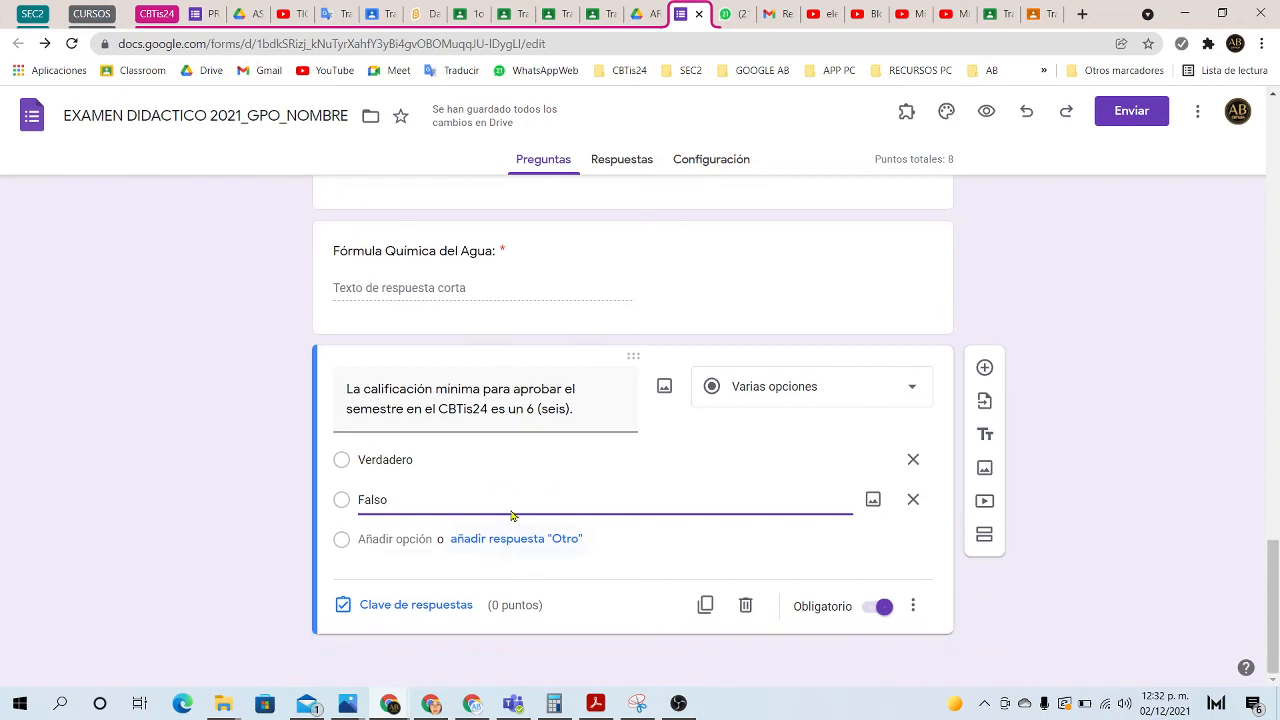
Step: Change the grade stated in the passing-grade question's text to "7 (siete)"
{"action": "triple_click", "coordinate": [532, 410]}
{"action": "left_click", "coordinate": [529, 410]}
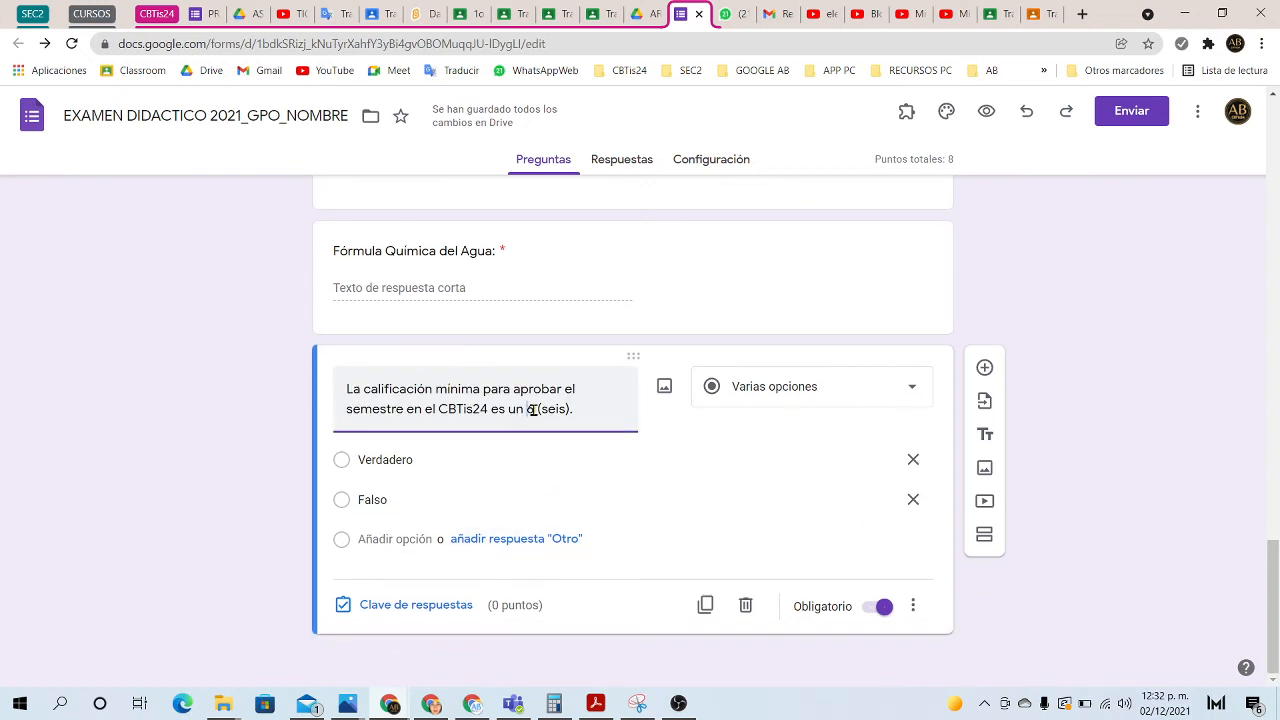
{"action": "double_click", "coordinate": [530, 409]}
{"action": "type", "text": "7"}
{"action": "left_click", "coordinate": [566, 410]}
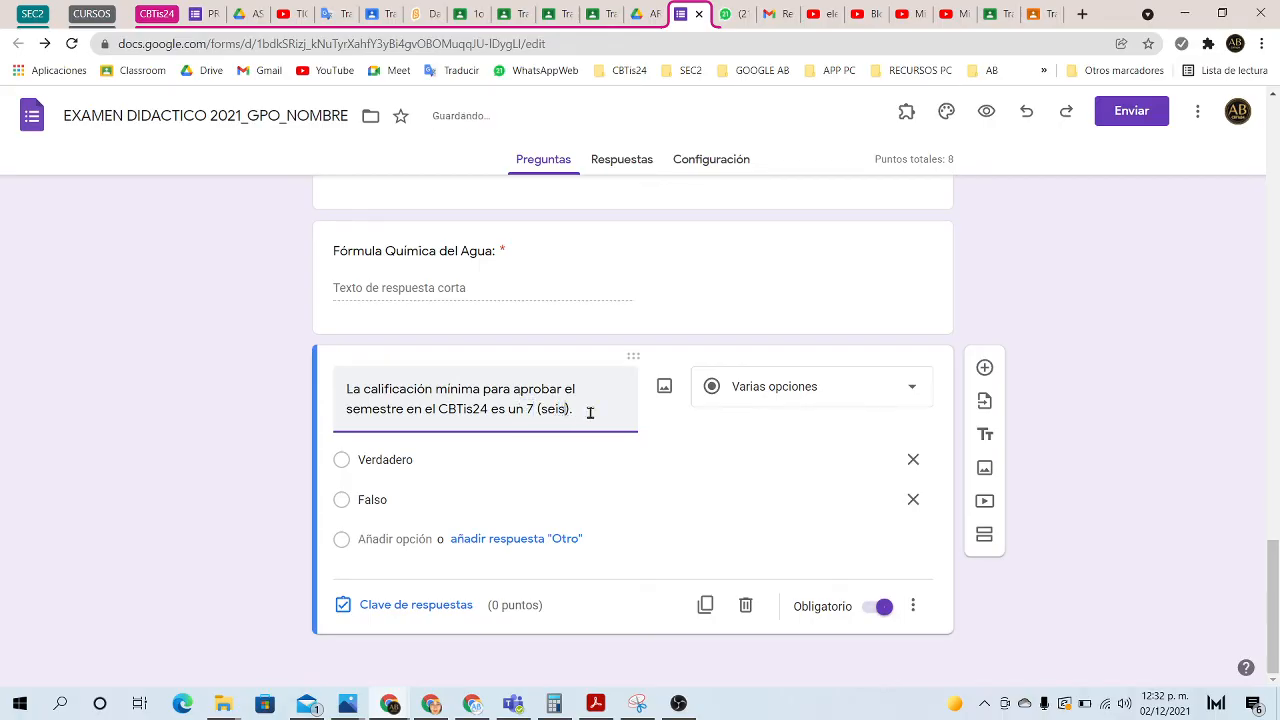
{"action": "key", "text": "BackSpace"}
{"action": "key", "text": "BackSpace"}
{"action": "key", "text": "BackSpace"}
{"action": "type", "text": "iete"}
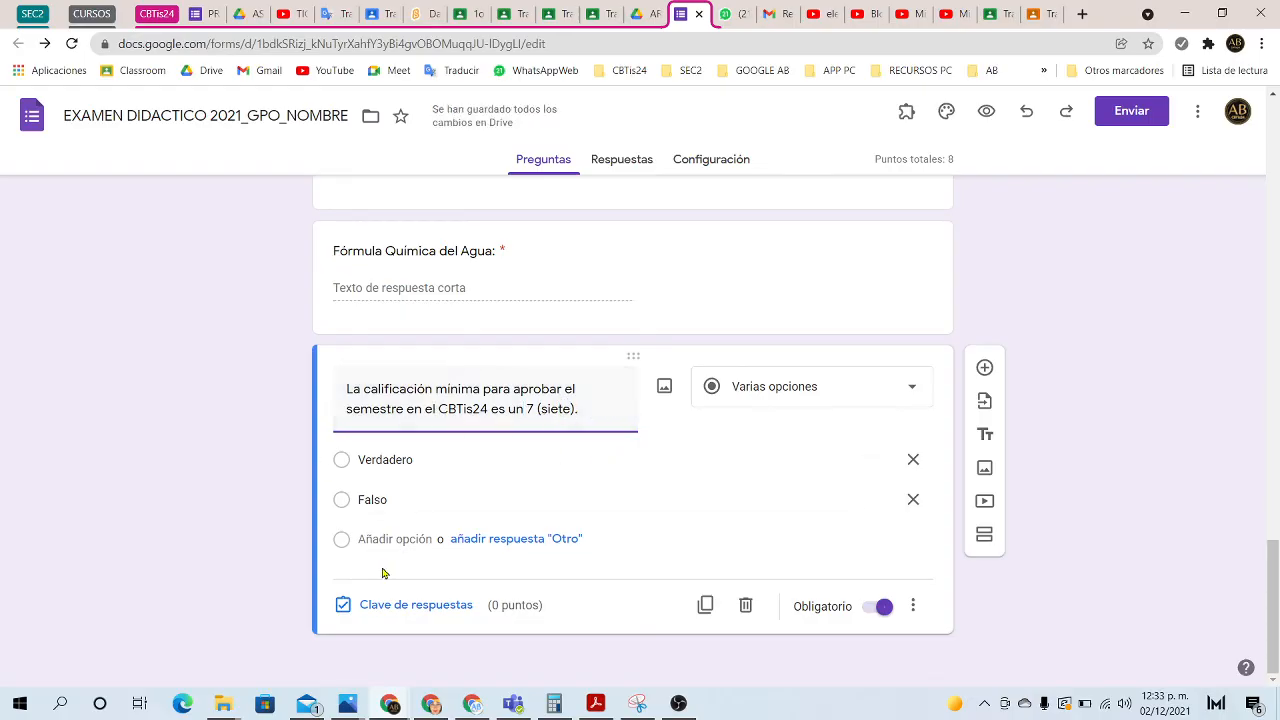
Step: Set the passing-grade question's answer key to "Falso" with a value of 2 points
{"action": "left_click", "coordinate": [416, 605]}
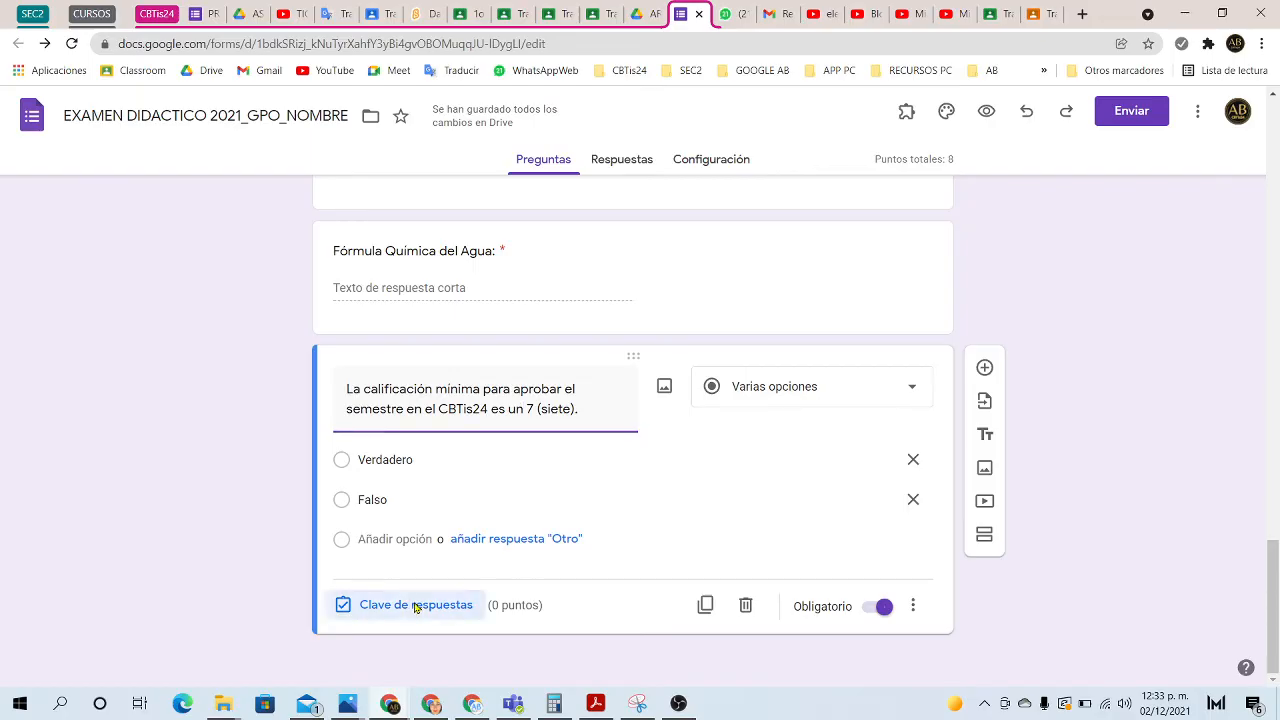
{"action": "left_click", "coordinate": [381, 516]}
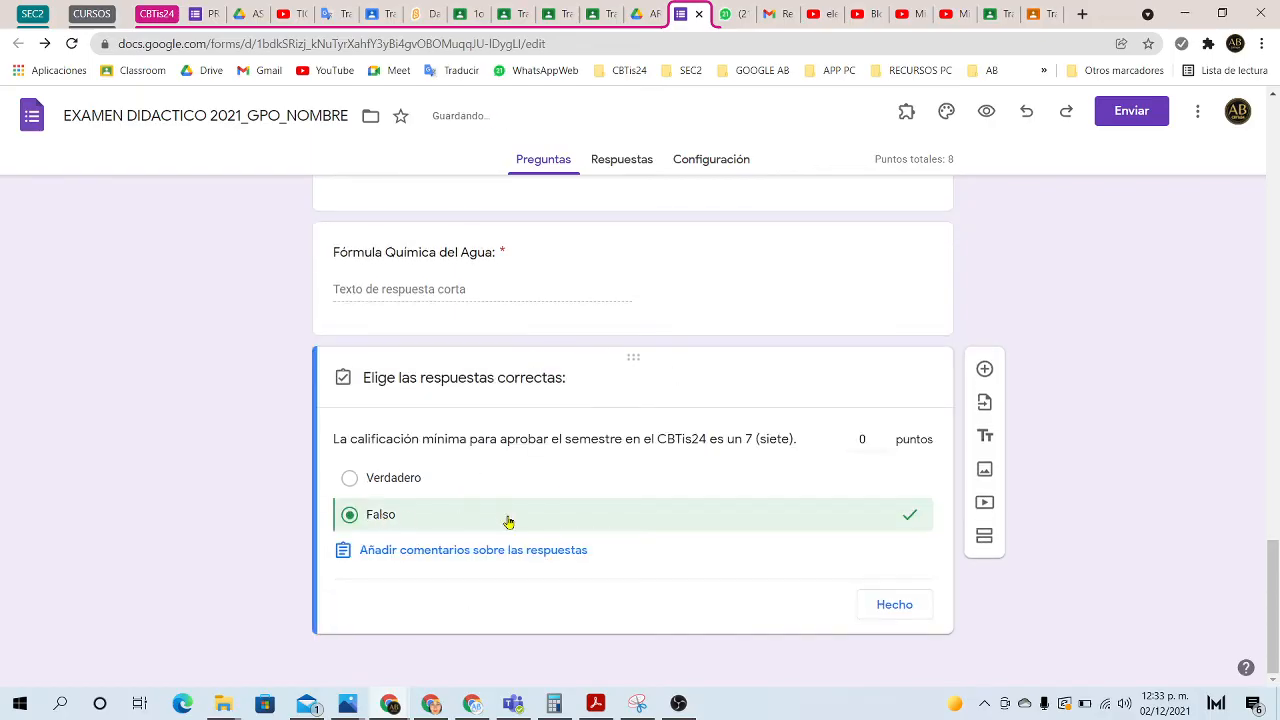
{"action": "double_click", "coordinate": [857, 439]}
{"action": "type", "text": "2"}
{"action": "left_click", "coordinate": [894, 605]}
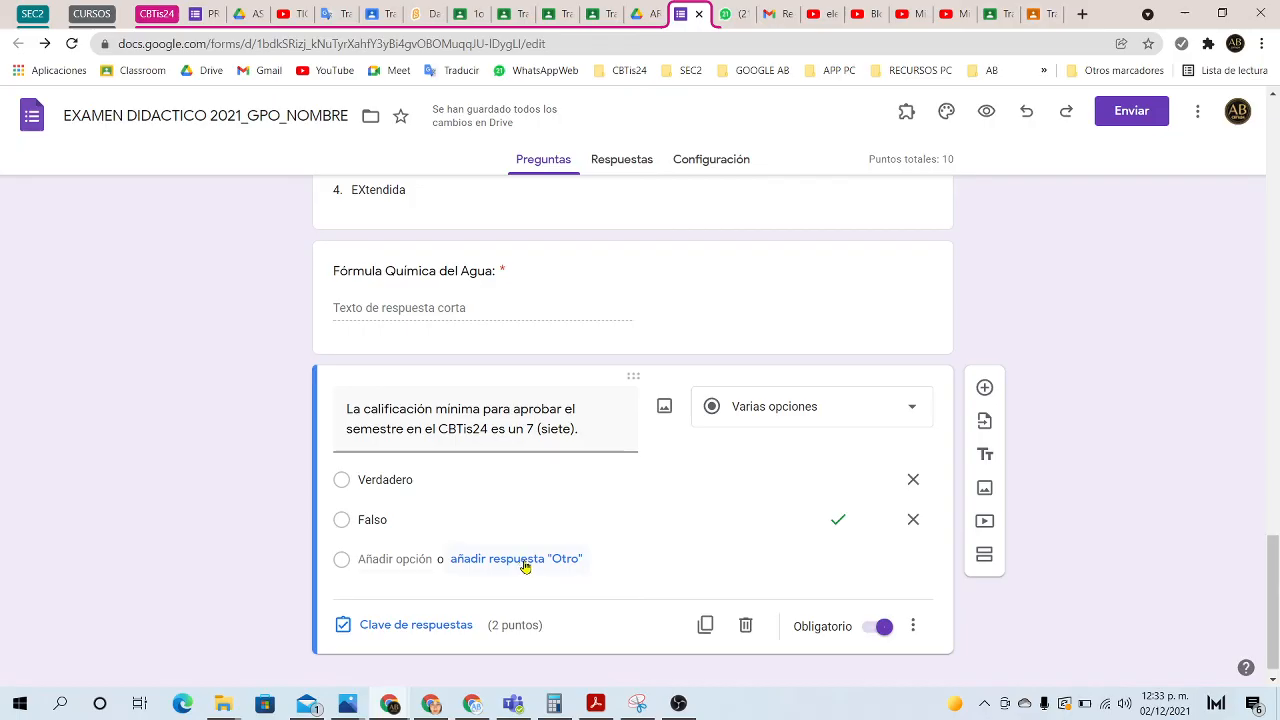
Step: Review the form's personal data block and exam questions, and view its responses page
{"action": "scroll", "coordinate": [528, 557], "scroll_direction": "up", "scroll_amount": 10}
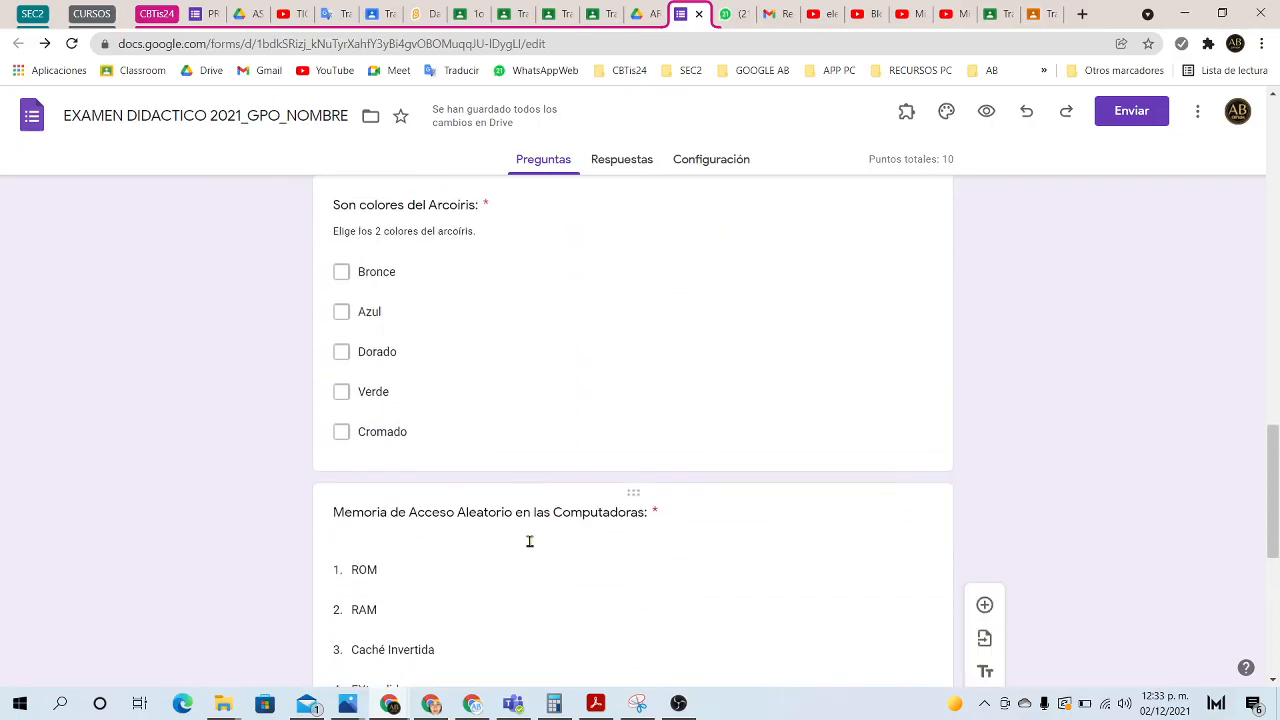
{"action": "scroll", "coordinate": [530, 541], "scroll_direction": "up", "scroll_amount": 5}
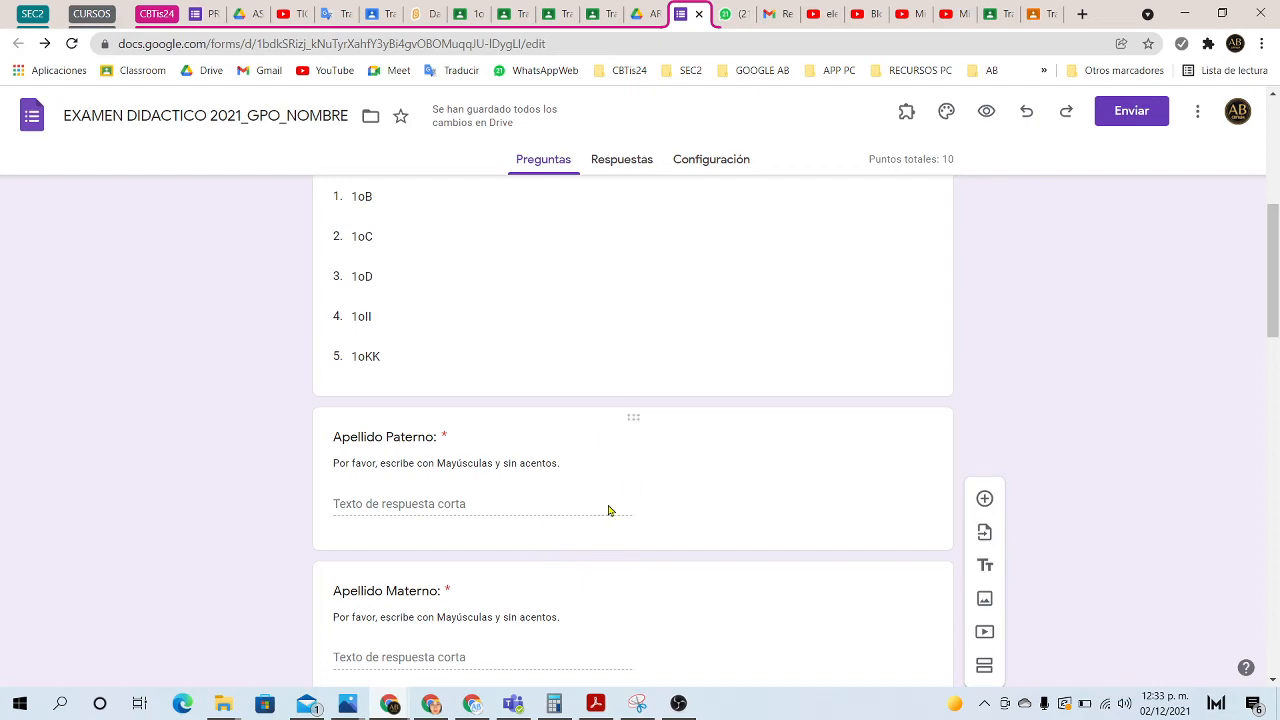
{"action": "scroll", "coordinate": [589, 480], "scroll_direction": "up", "scroll_amount": 3}
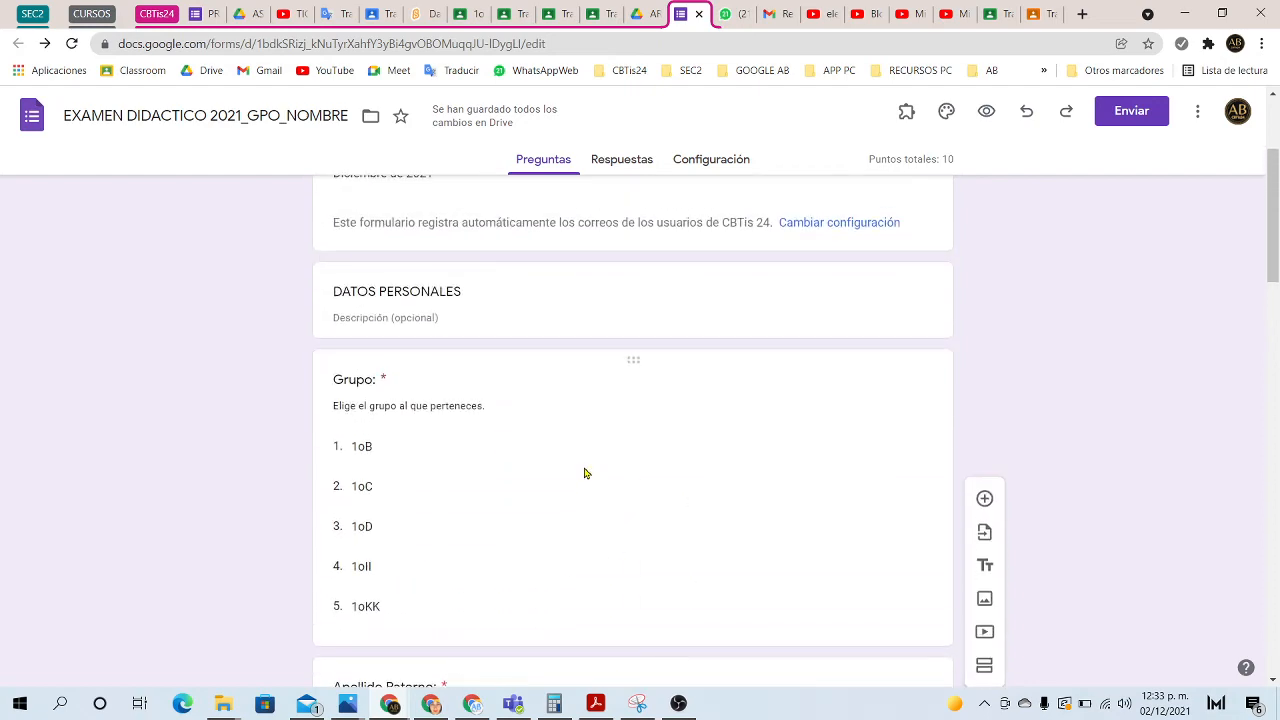
{"action": "scroll", "coordinate": [583, 468], "scroll_direction": "down", "scroll_amount": 8}
{"action": "scroll", "coordinate": [584, 467], "scroll_direction": "down", "scroll_amount": 2}
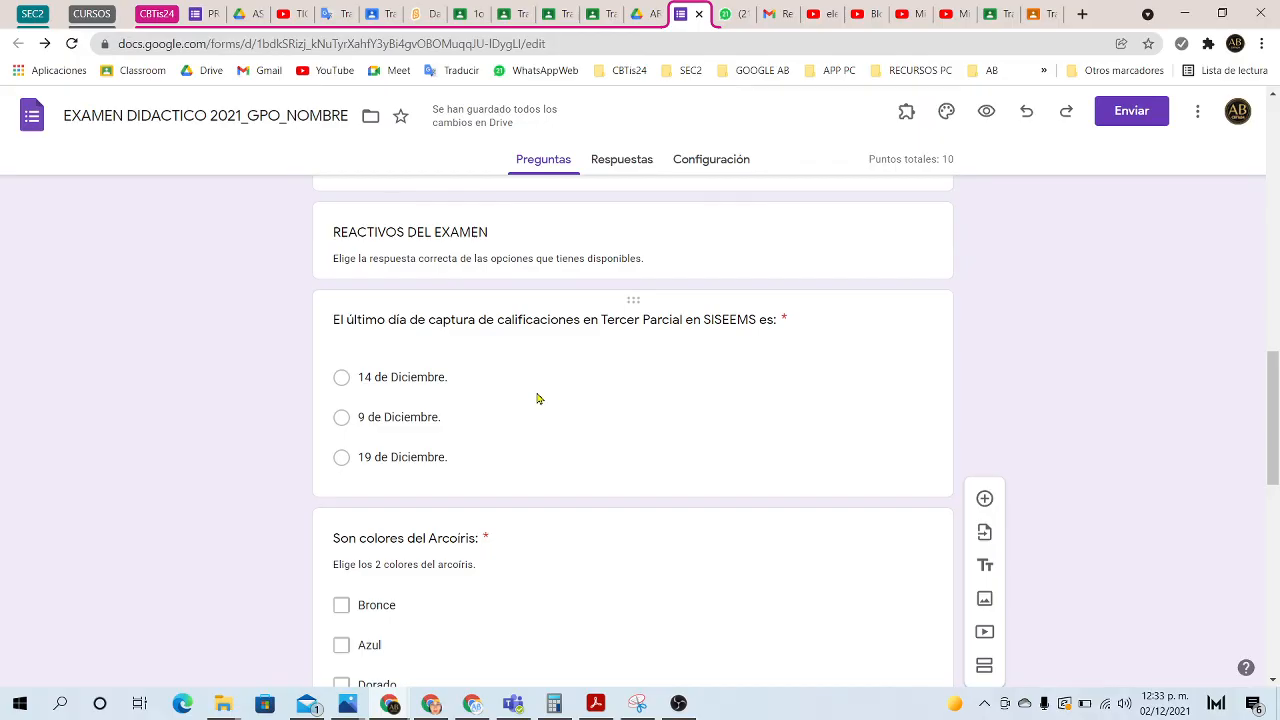
{"action": "left_click", "coordinate": [632, 163]}
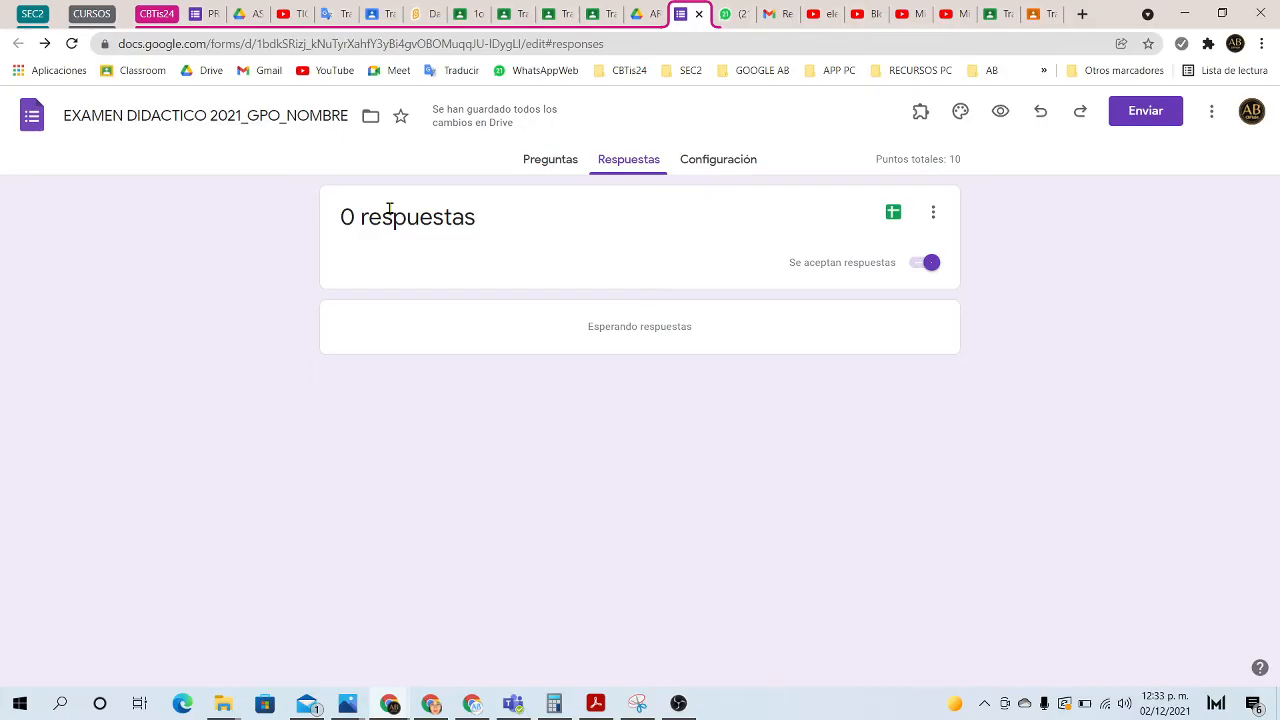
Step: Examine the quiz settings for grade publishing, respondent visibility and default points, and expand the Respuestas settings
{"action": "left_click", "coordinate": [703, 162]}
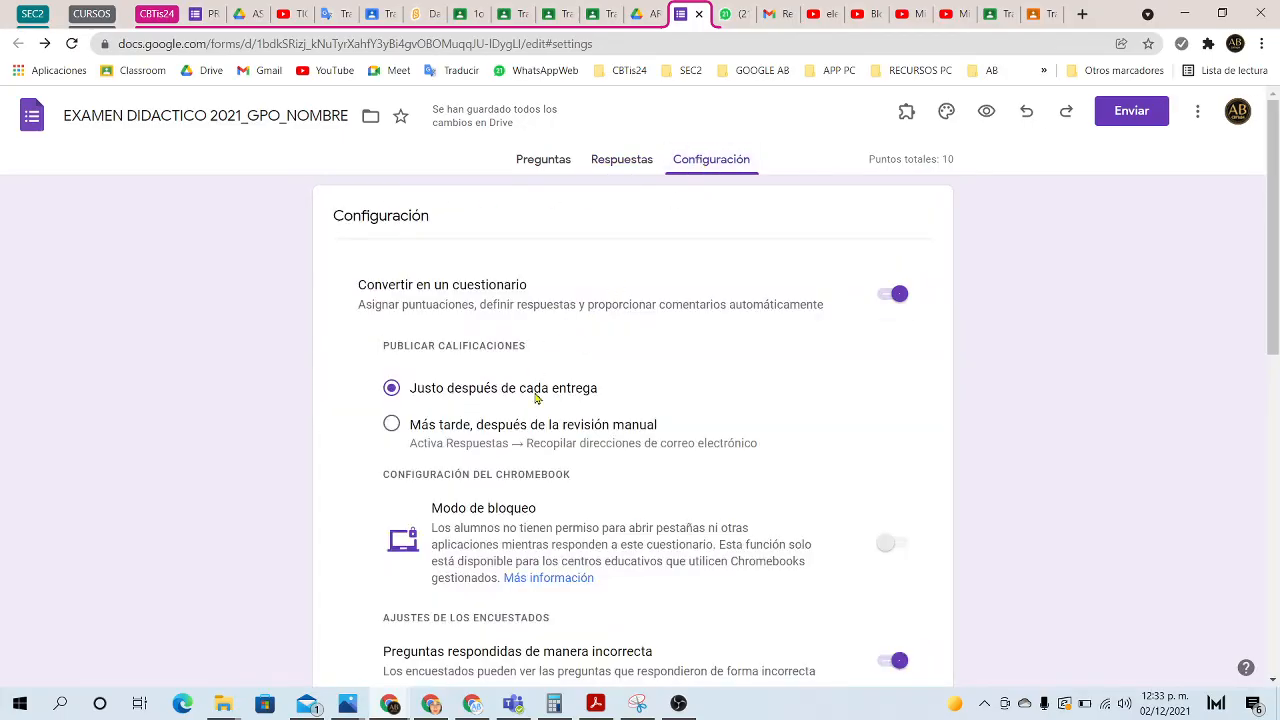
{"action": "scroll", "coordinate": [538, 398], "scroll_direction": "down", "scroll_amount": 1}
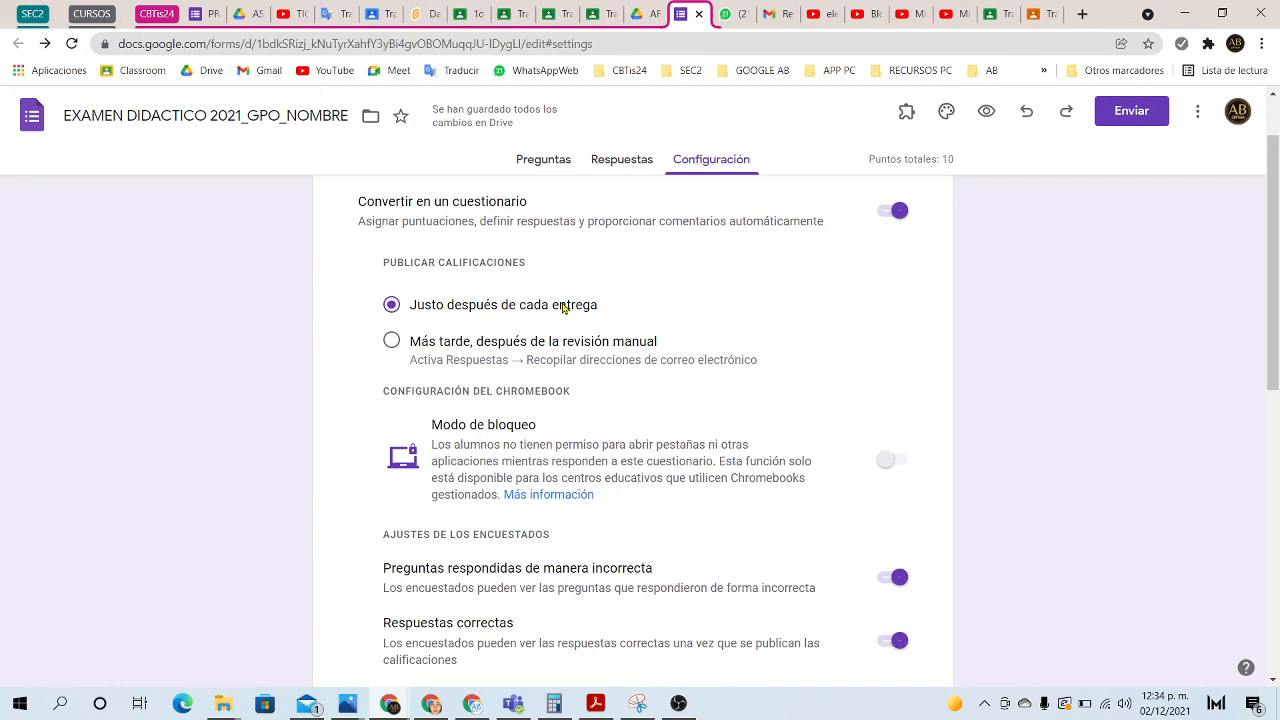
{"action": "scroll", "coordinate": [563, 308], "scroll_direction": "down", "scroll_amount": 2}
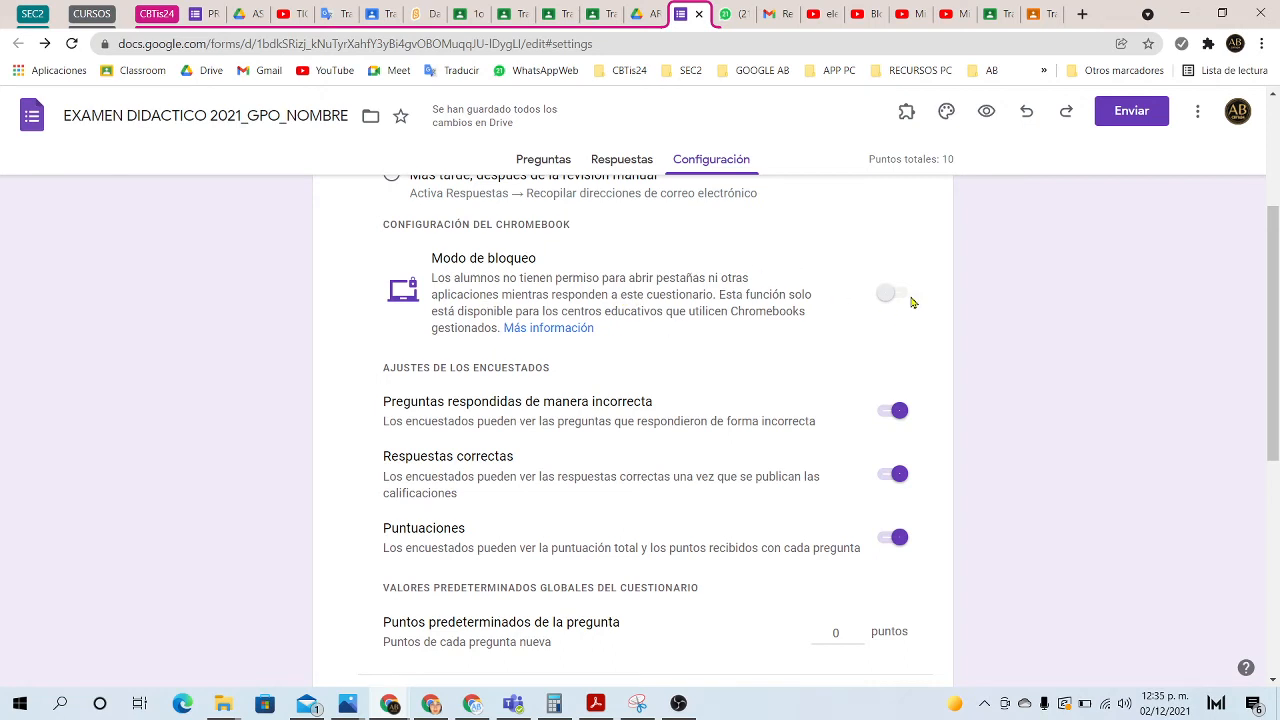
{"action": "scroll", "coordinate": [665, 277], "scroll_direction": "down", "scroll_amount": 2}
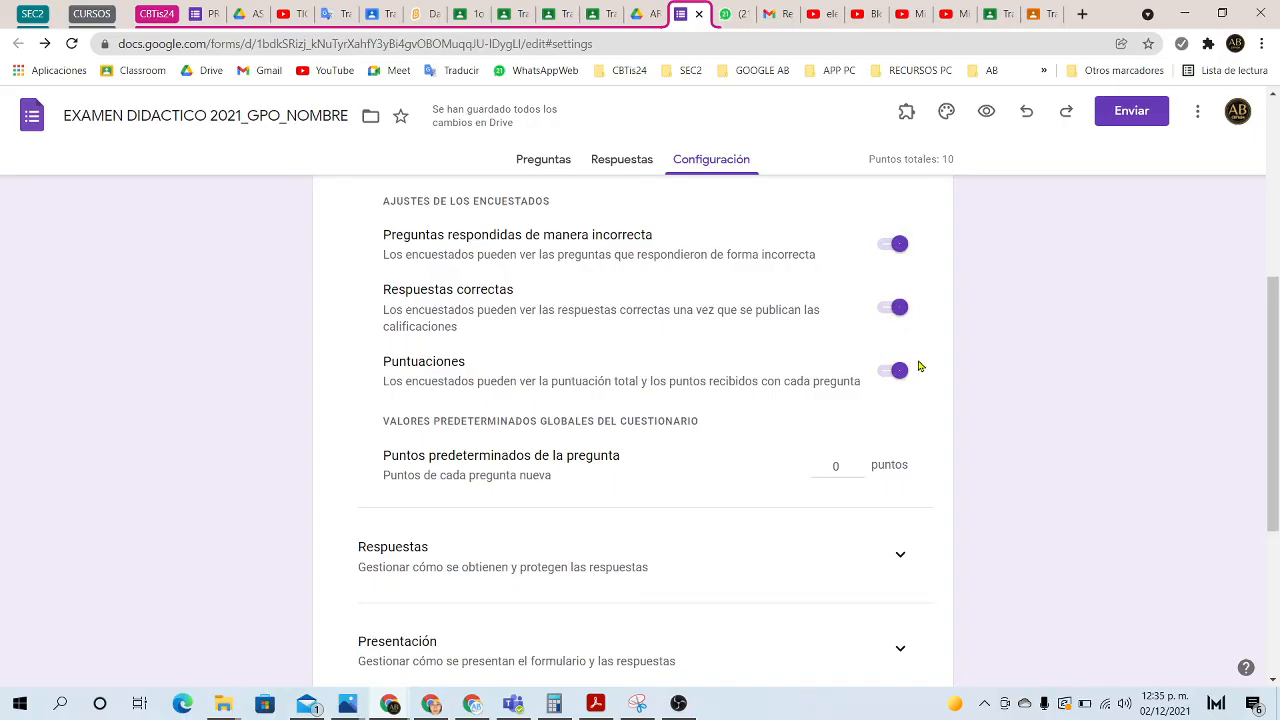
{"action": "scroll", "coordinate": [596, 307], "scroll_direction": "down", "scroll_amount": 3}
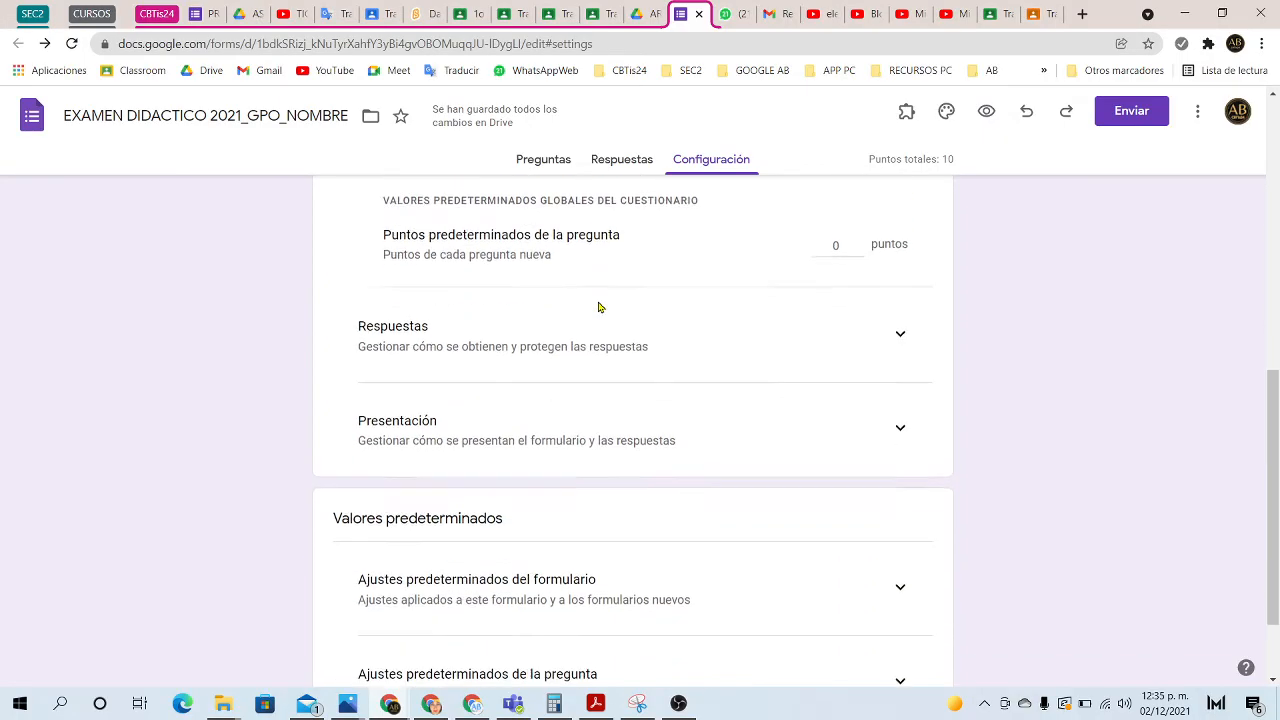
{"action": "scroll", "coordinate": [581, 295], "scroll_direction": "up", "scroll_amount": 1}
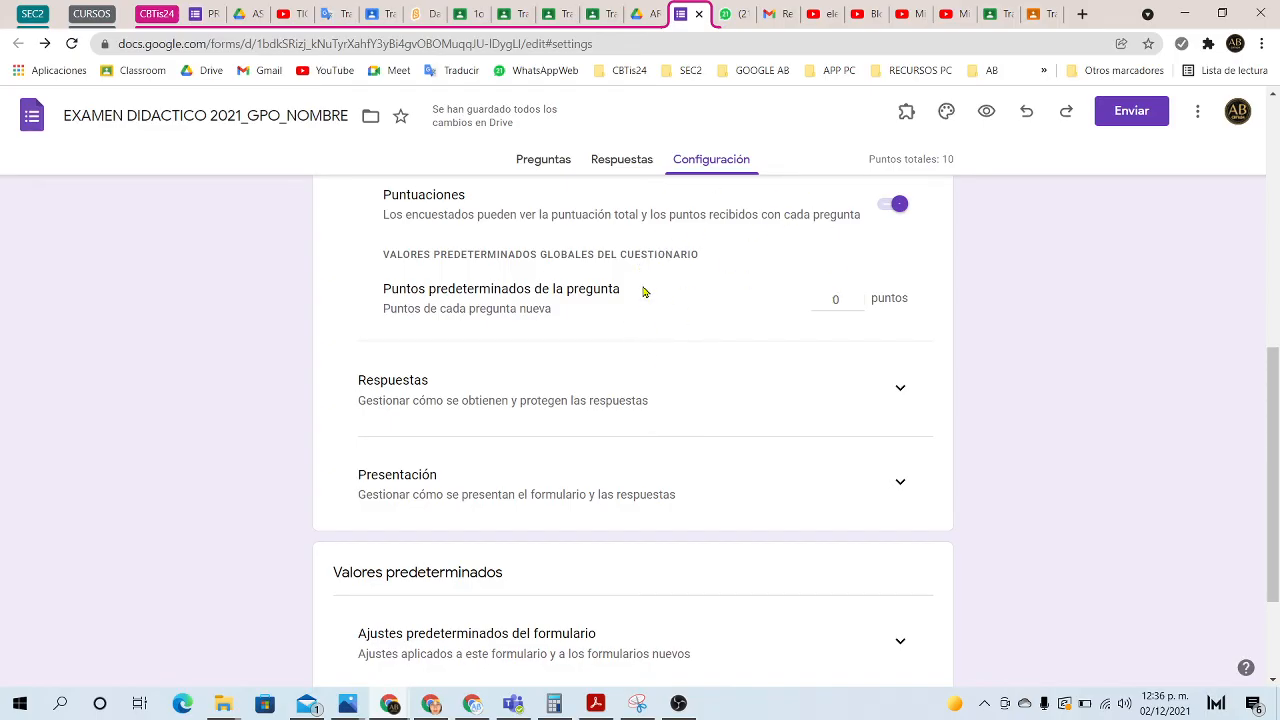
{"action": "scroll", "coordinate": [697, 510], "scroll_direction": "down", "scroll_amount": 2}
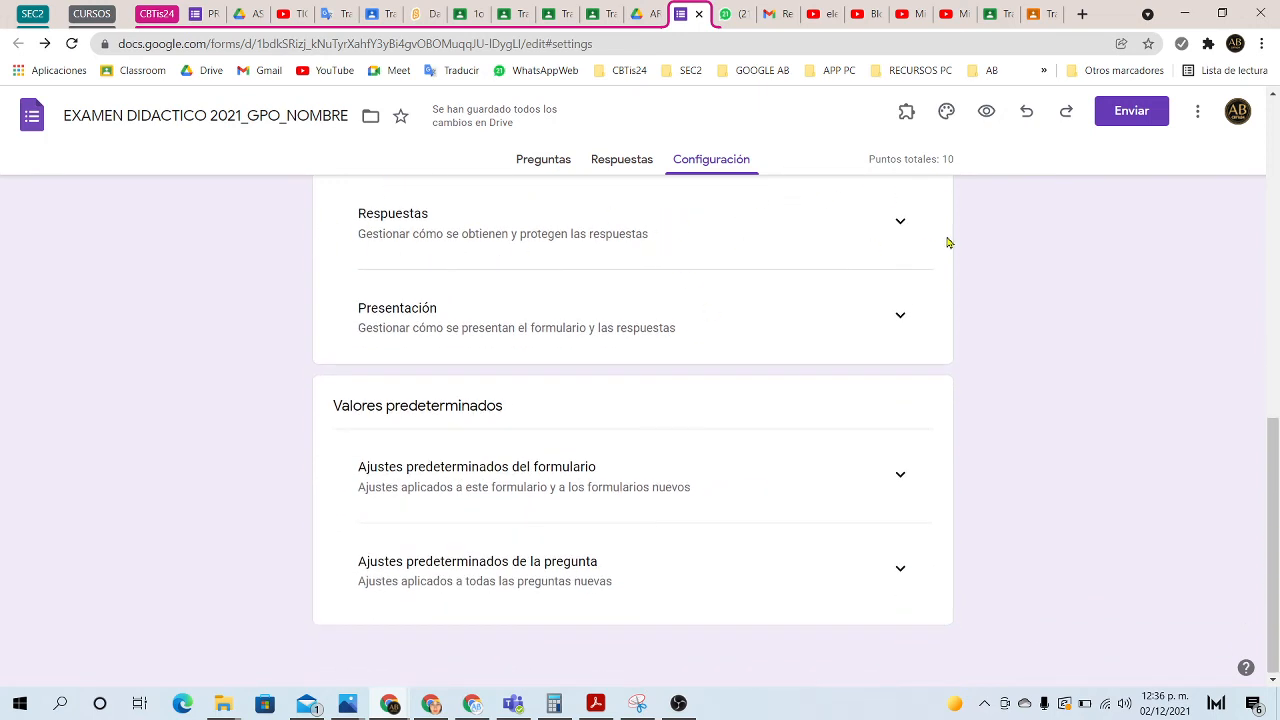
{"action": "left_click", "coordinate": [899, 223]}
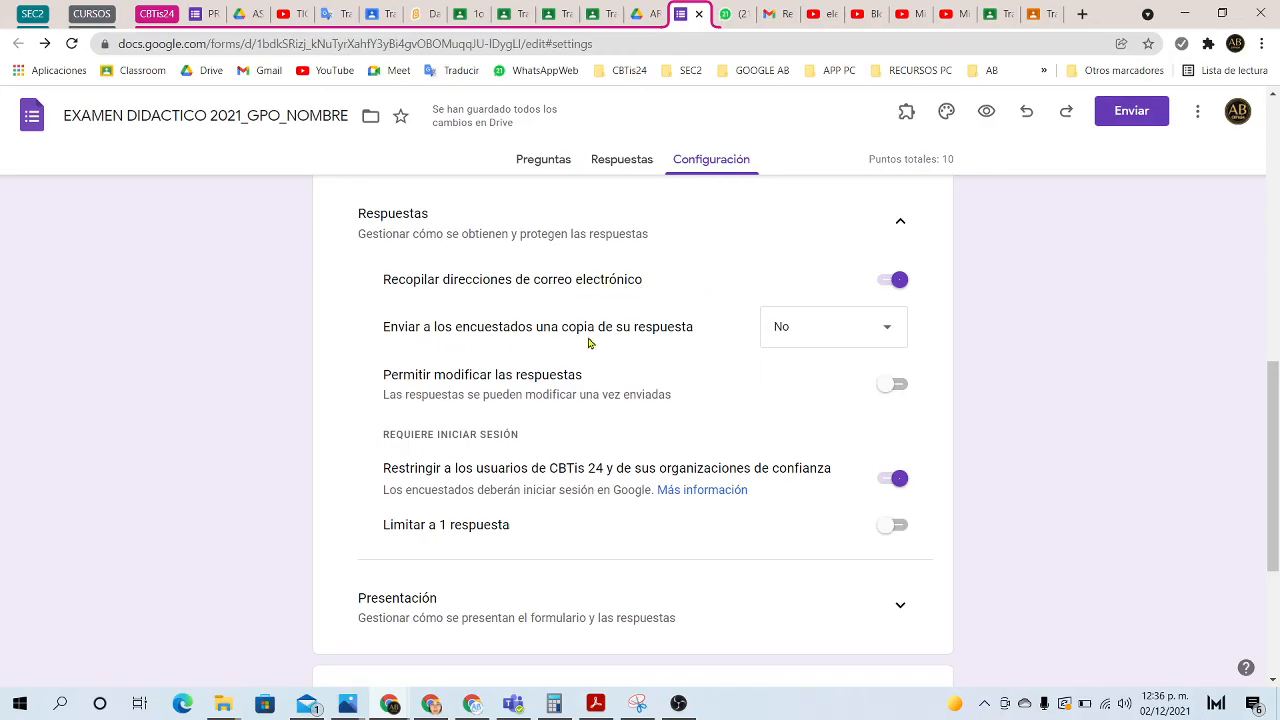
Step: Try the "Cuando se solicite" option for sending respondents a copy of their response, and return it to "No"
{"action": "left_click", "coordinate": [884, 330]}
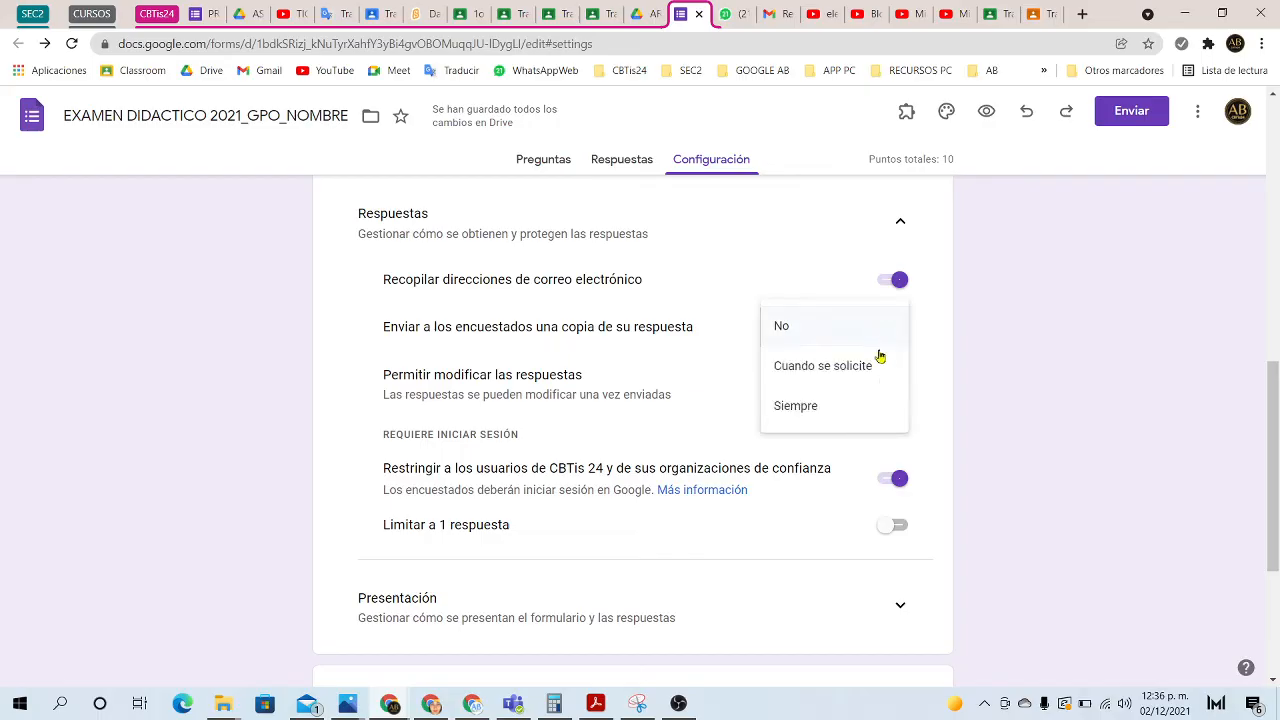
{"action": "left_click", "coordinate": [815, 367]}
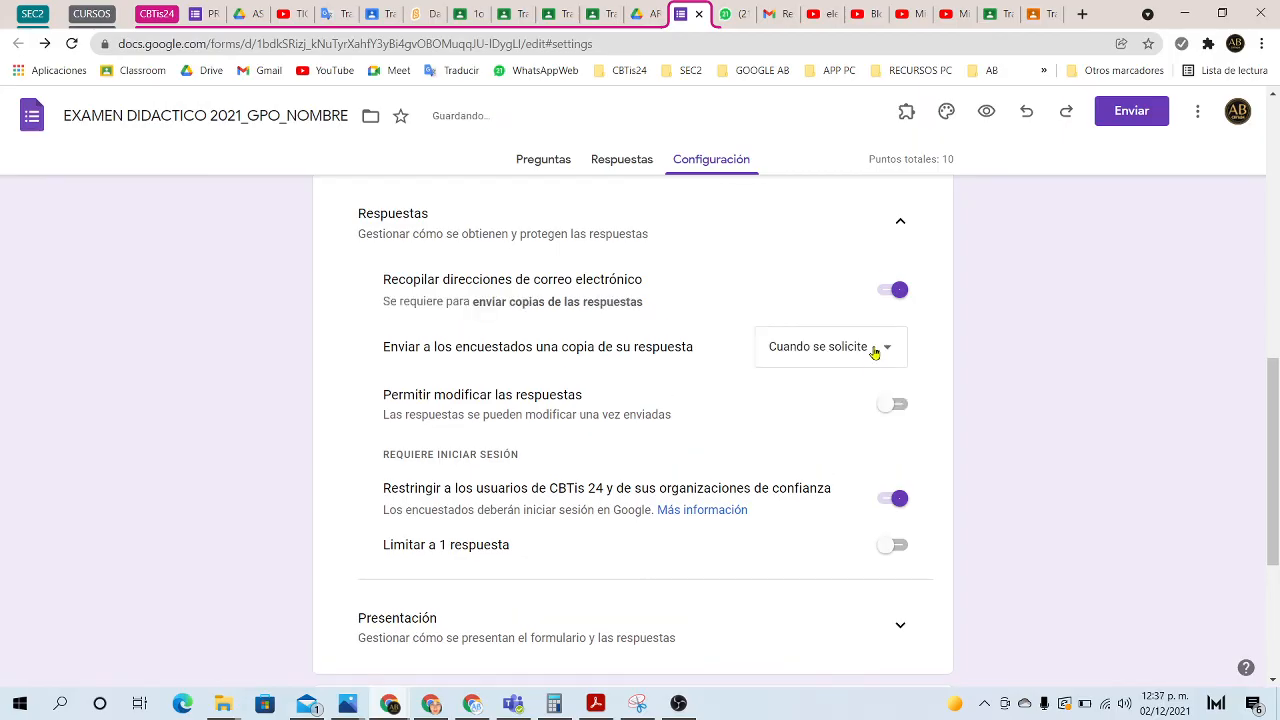
{"action": "left_click", "coordinate": [885, 346]}
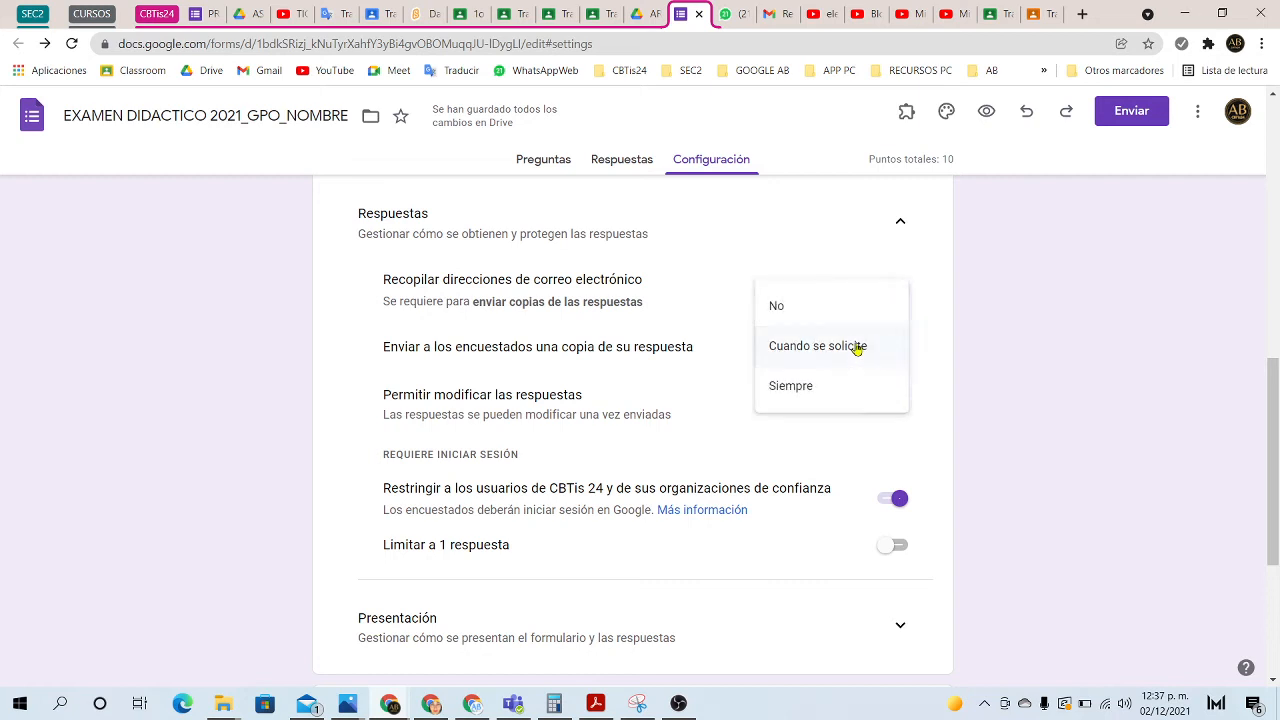
{"action": "left_click", "coordinate": [790, 303]}
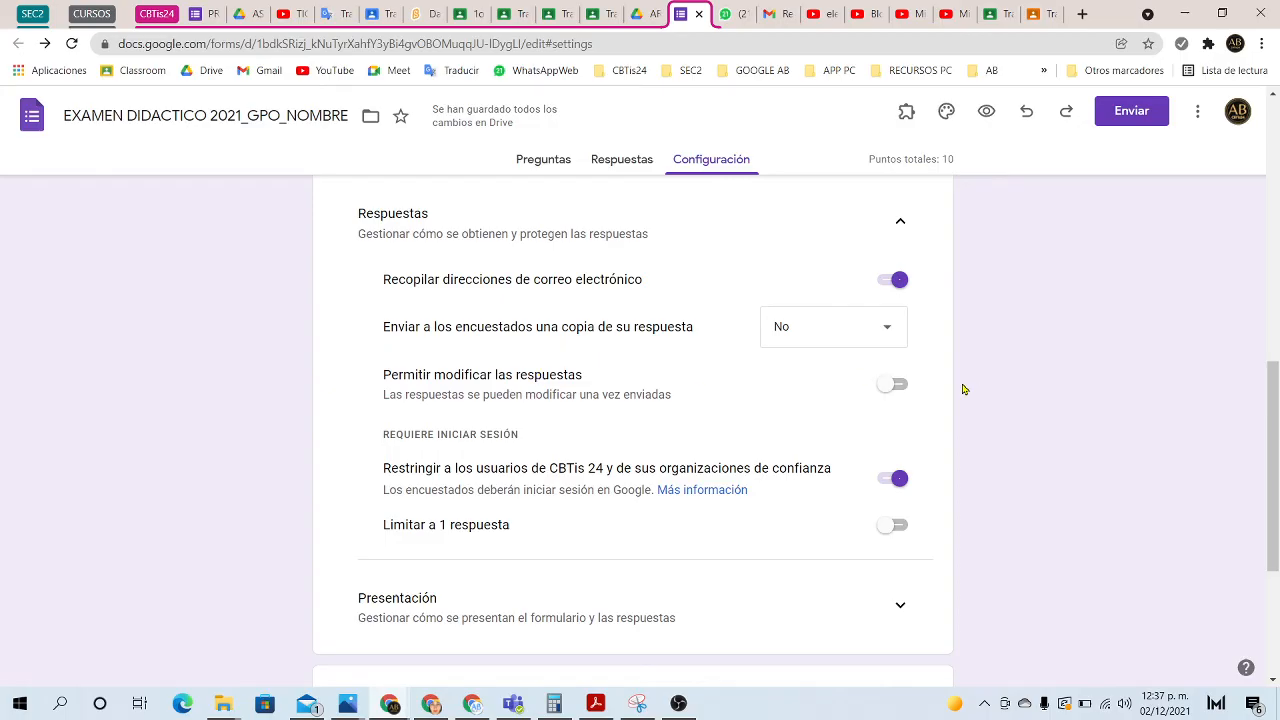
Step: Limit the form to 1 response per respondent and enable the progress bar in the Presentación settings
{"action": "scroll", "coordinate": [552, 378], "scroll_direction": "down", "scroll_amount": 2}
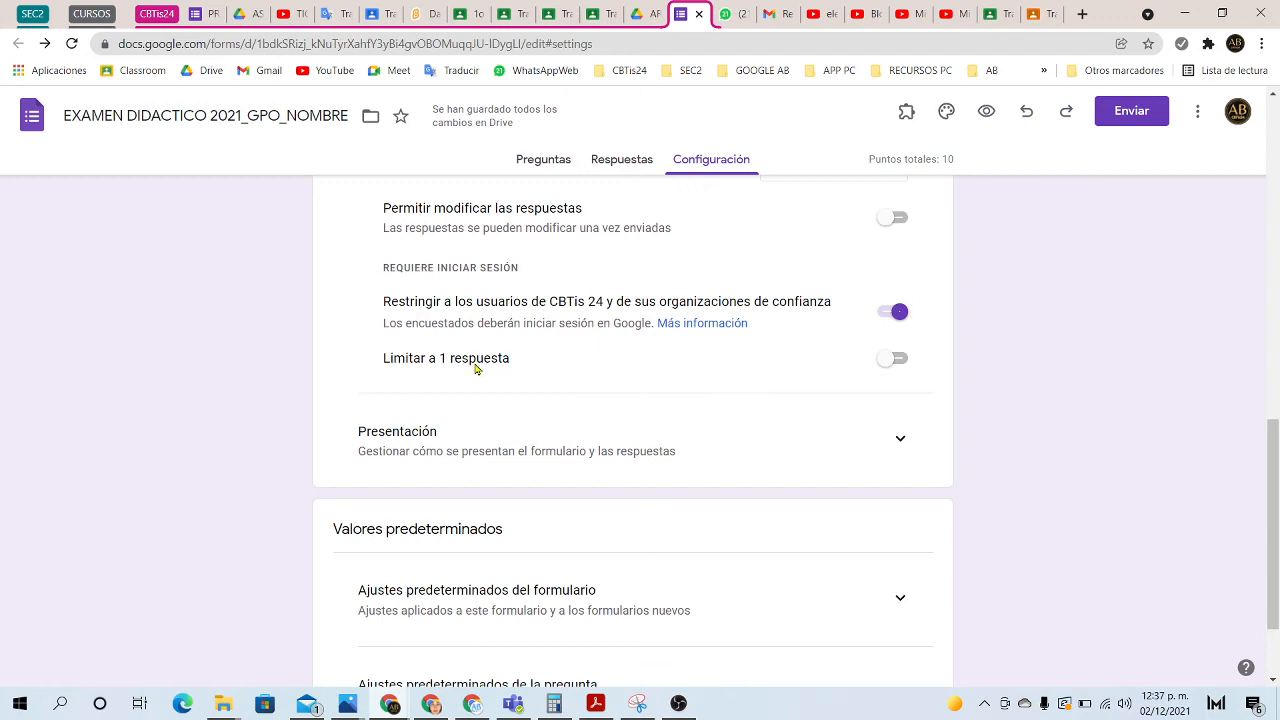
{"action": "left_click", "coordinate": [898, 366]}
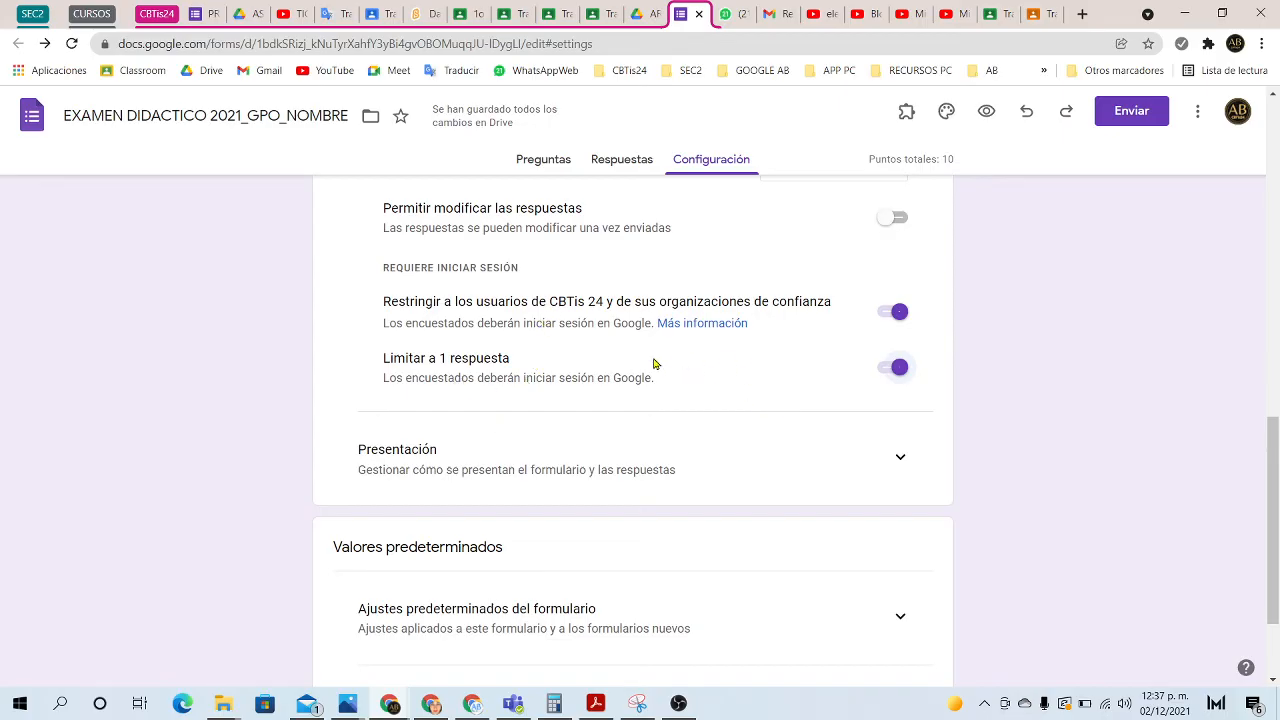
{"action": "scroll", "coordinate": [644, 366], "scroll_direction": "down", "scroll_amount": 2}
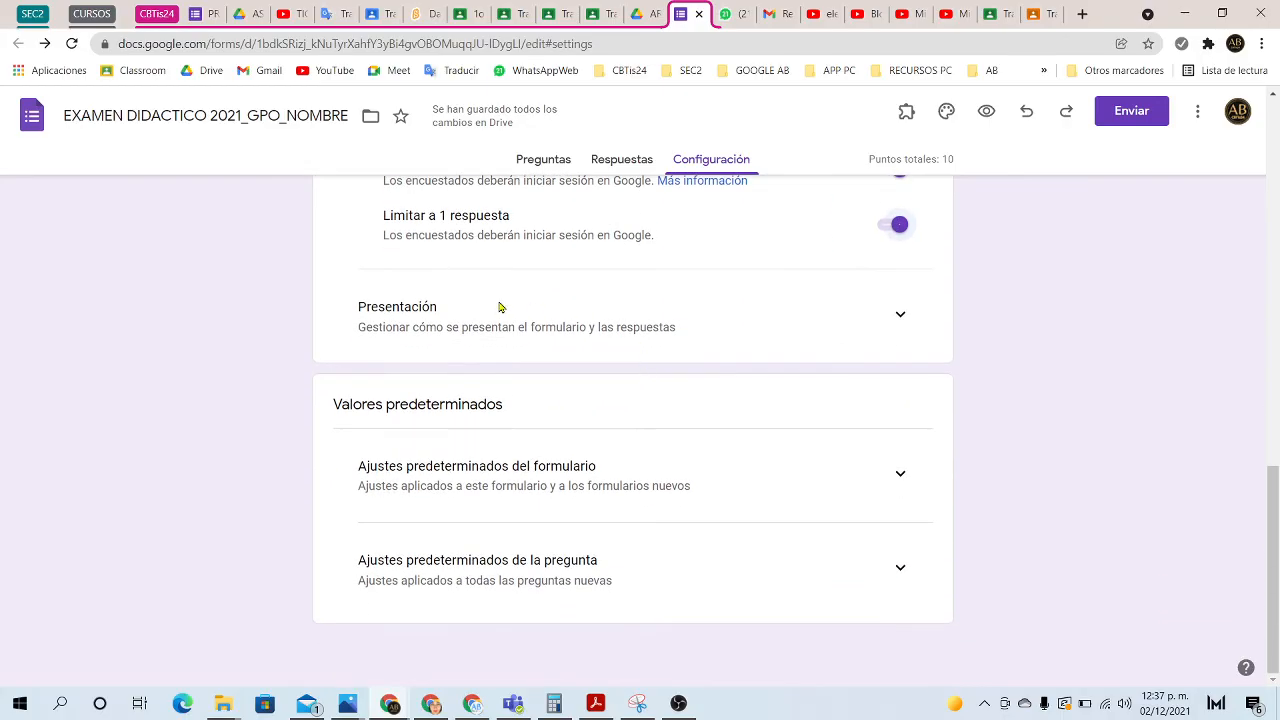
{"action": "left_click", "coordinate": [900, 314]}
{"action": "scroll", "coordinate": [325, 405], "scroll_direction": "down", "scroll_amount": 1}
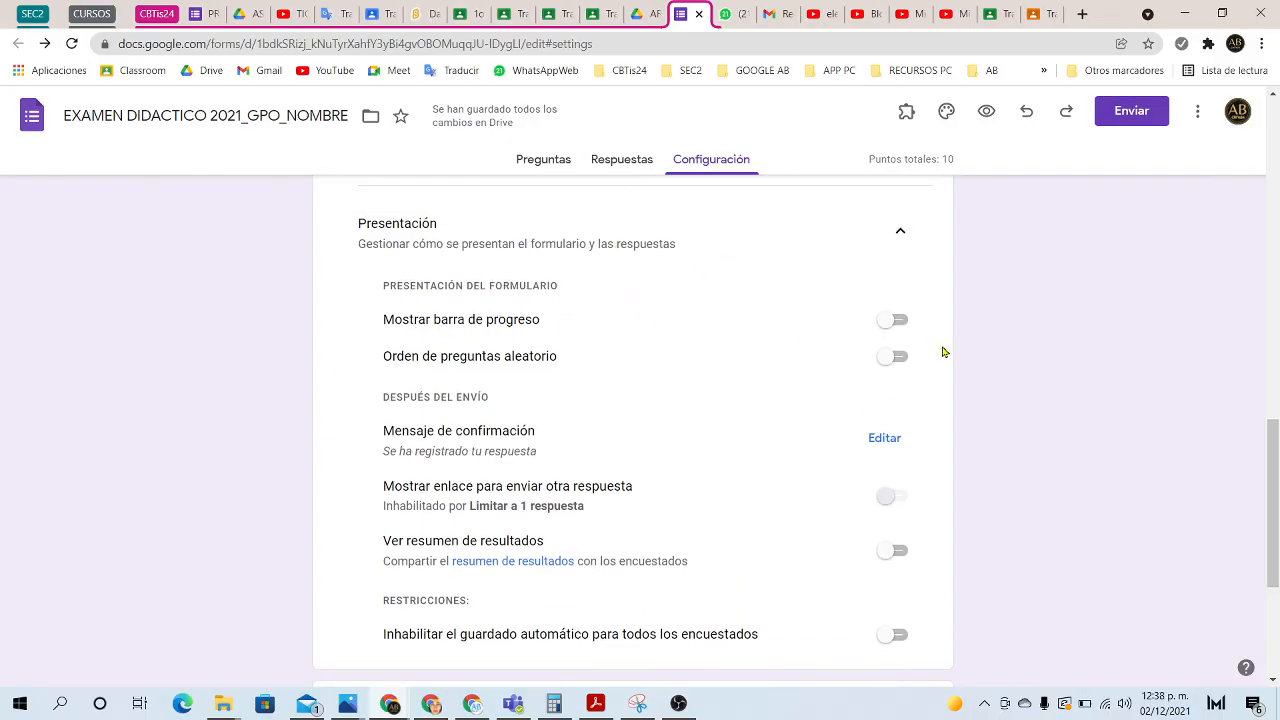
{"action": "left_click", "coordinate": [896, 321]}
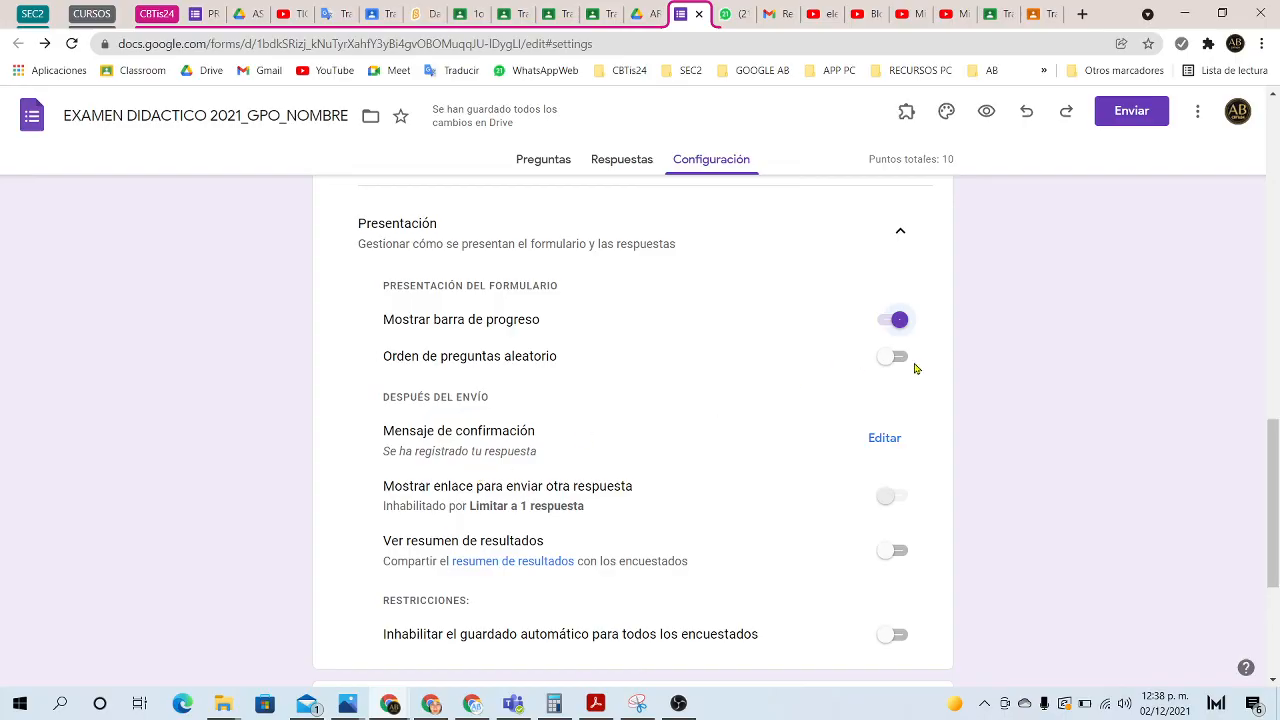
Step: Examine the confirmation message, results summary and autosave settings, and expand the default settings for the form and its questions
{"action": "scroll", "coordinate": [441, 468], "scroll_direction": "down", "scroll_amount": 2}
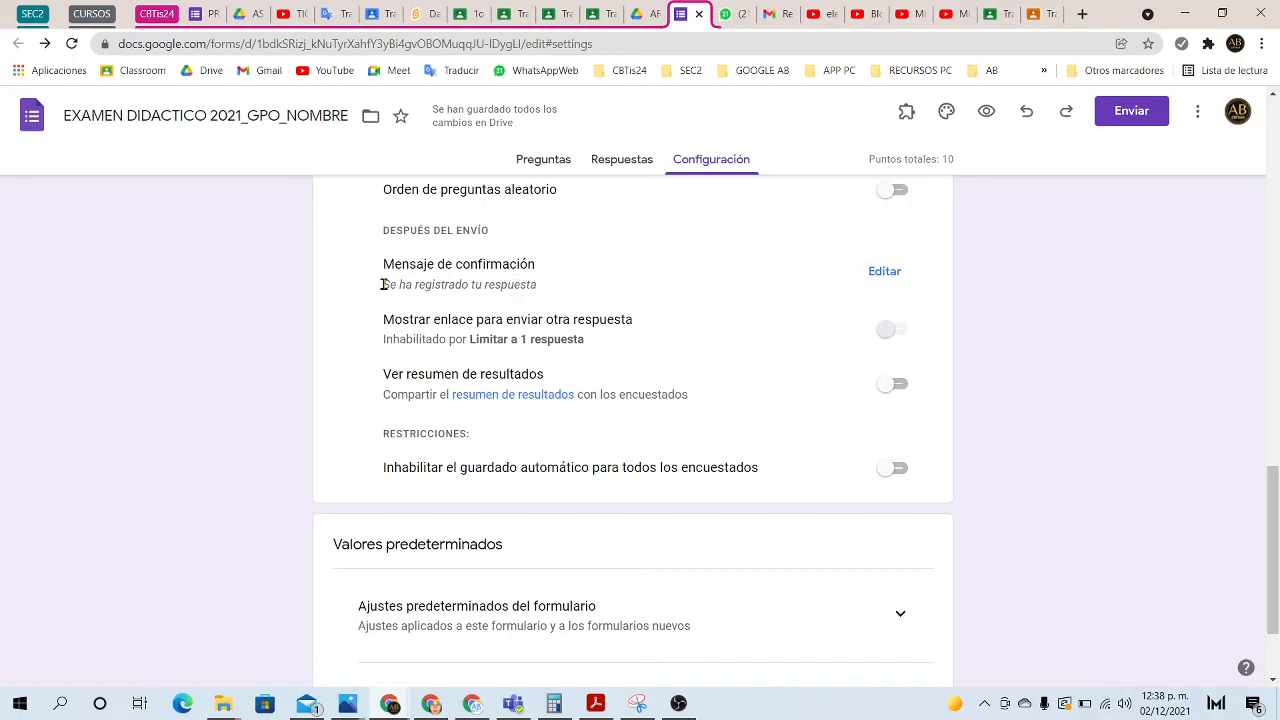
{"action": "left_click_drag", "start_coordinate": [383, 285], "coordinate": [539, 287]}
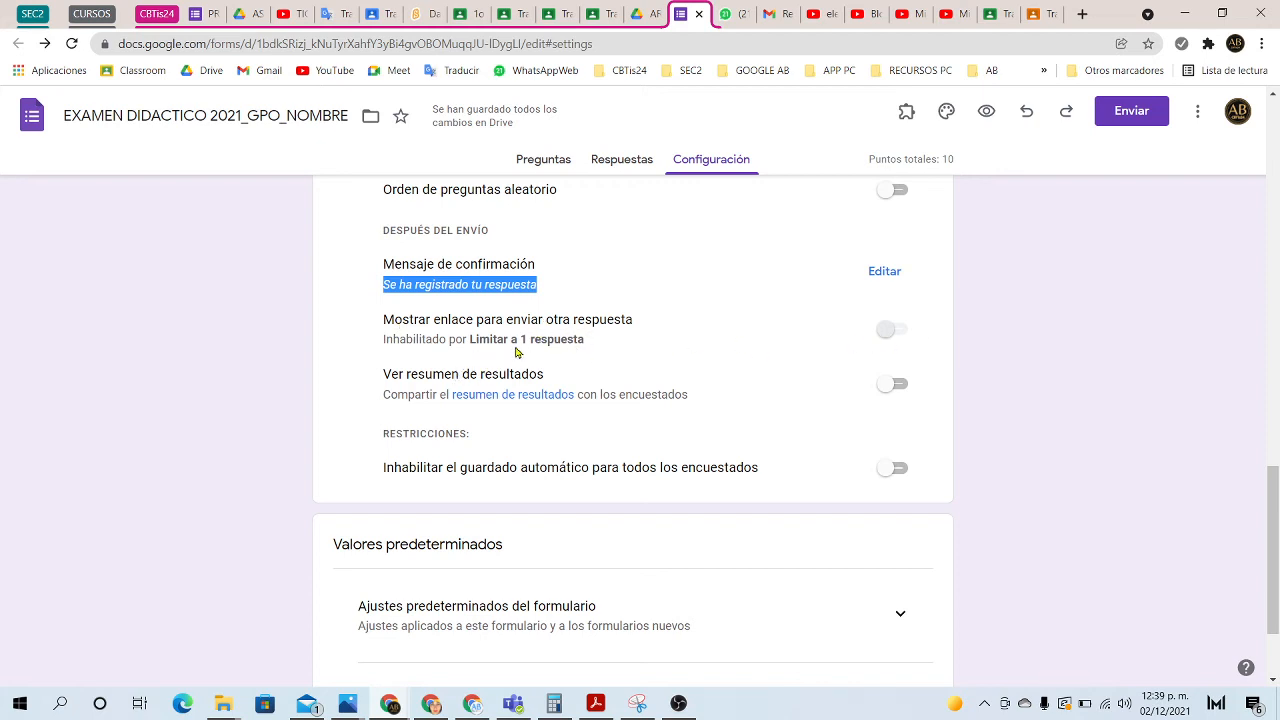
{"action": "scroll", "coordinate": [566, 350], "scroll_direction": "down", "scroll_amount": 2}
{"action": "scroll", "coordinate": [566, 352], "scroll_direction": "down", "scroll_amount": 2}
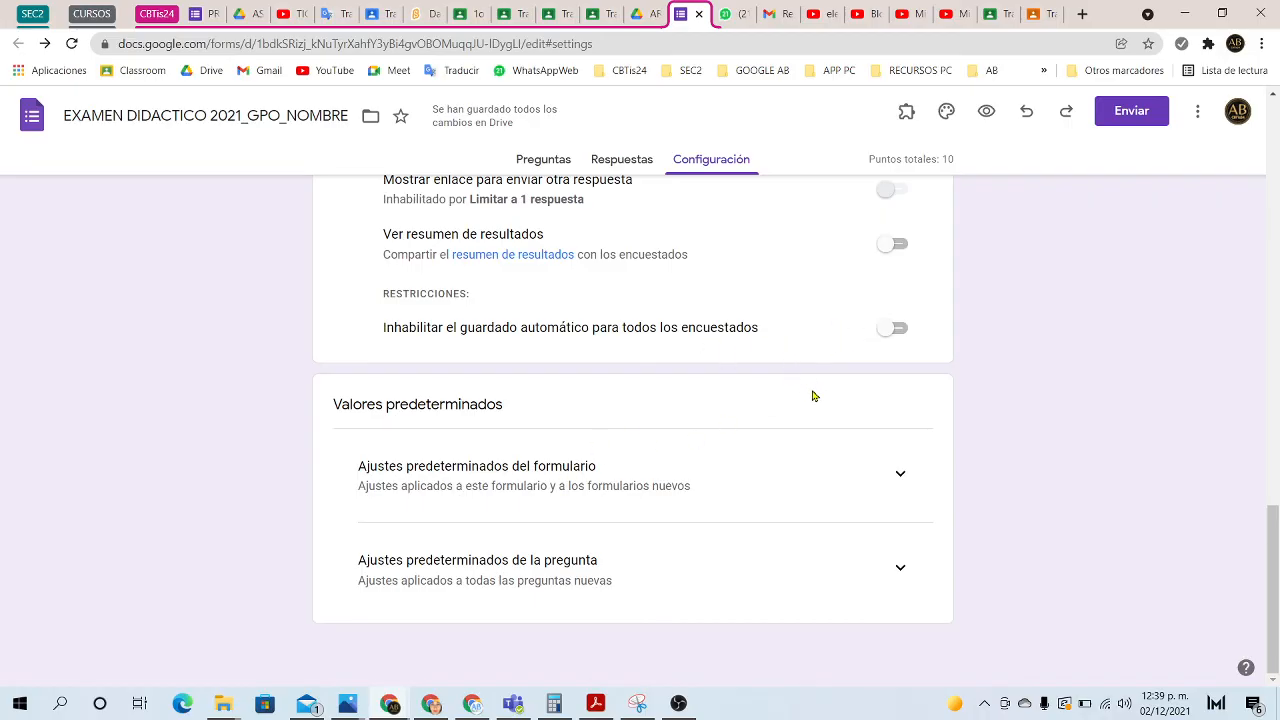
{"action": "left_click", "coordinate": [900, 478]}
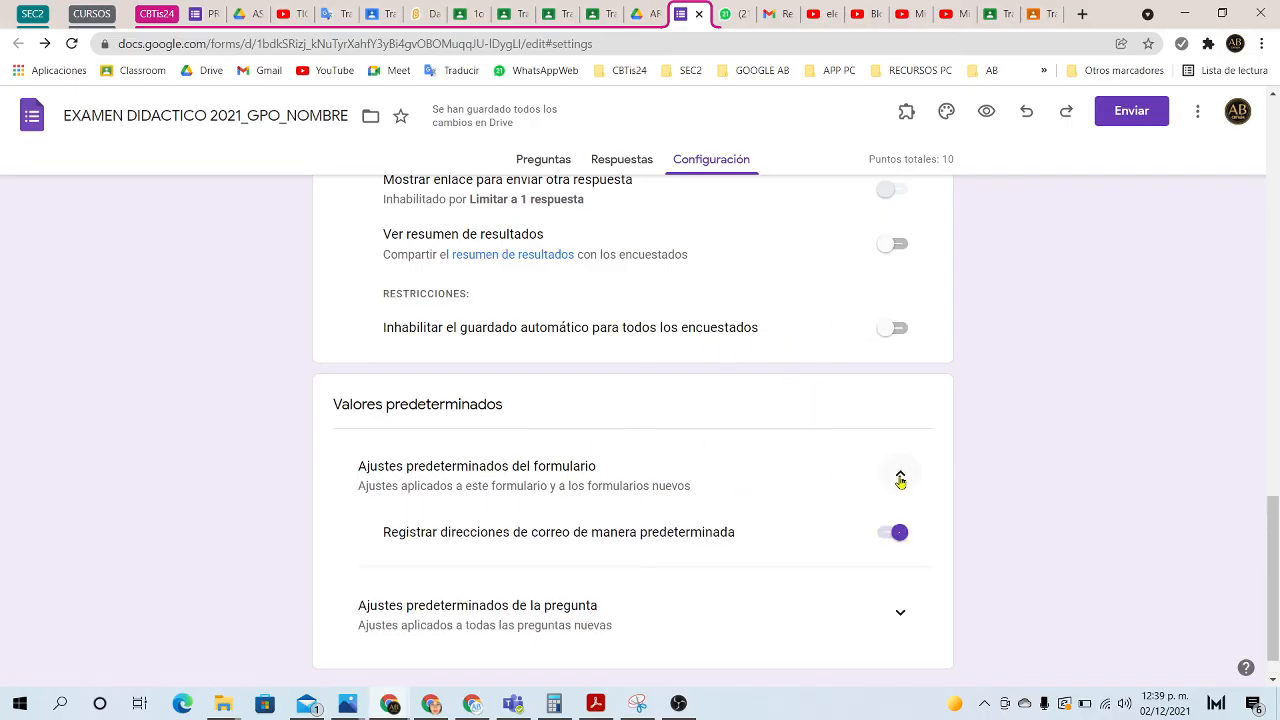
{"action": "scroll", "coordinate": [817, 487], "scroll_direction": "down", "scroll_amount": 1}
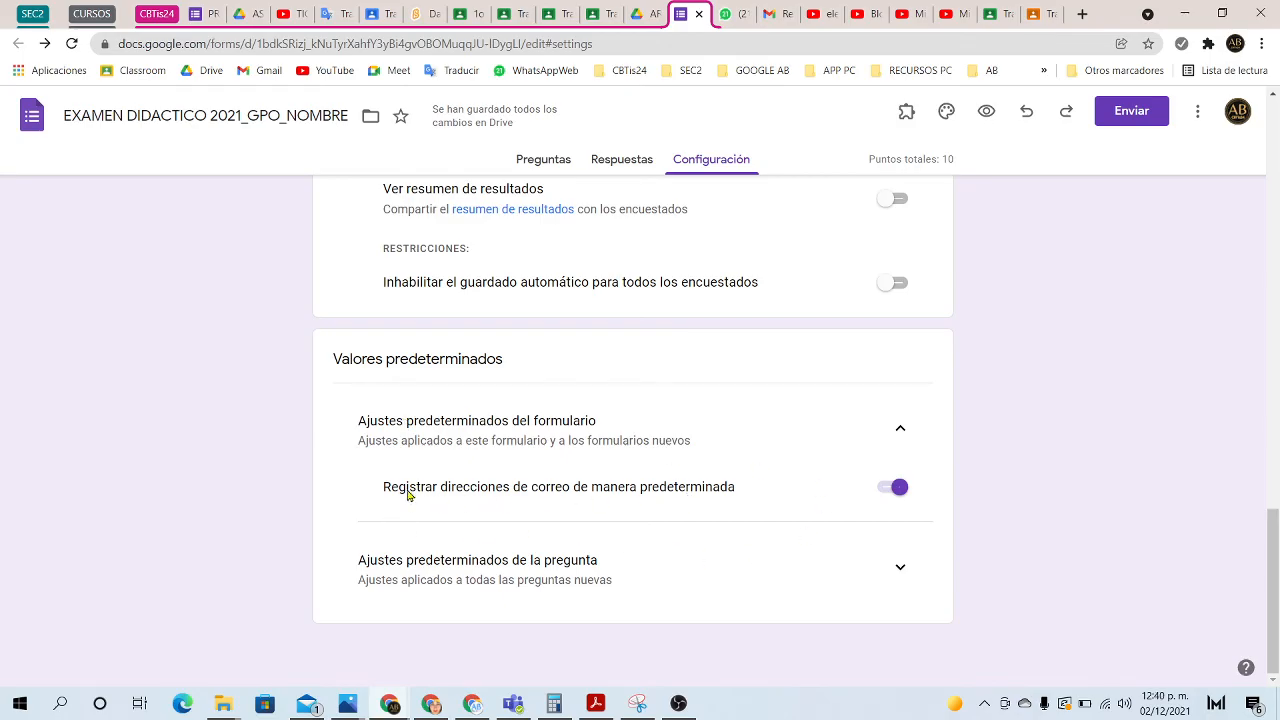
{"action": "left_click", "coordinate": [900, 567]}
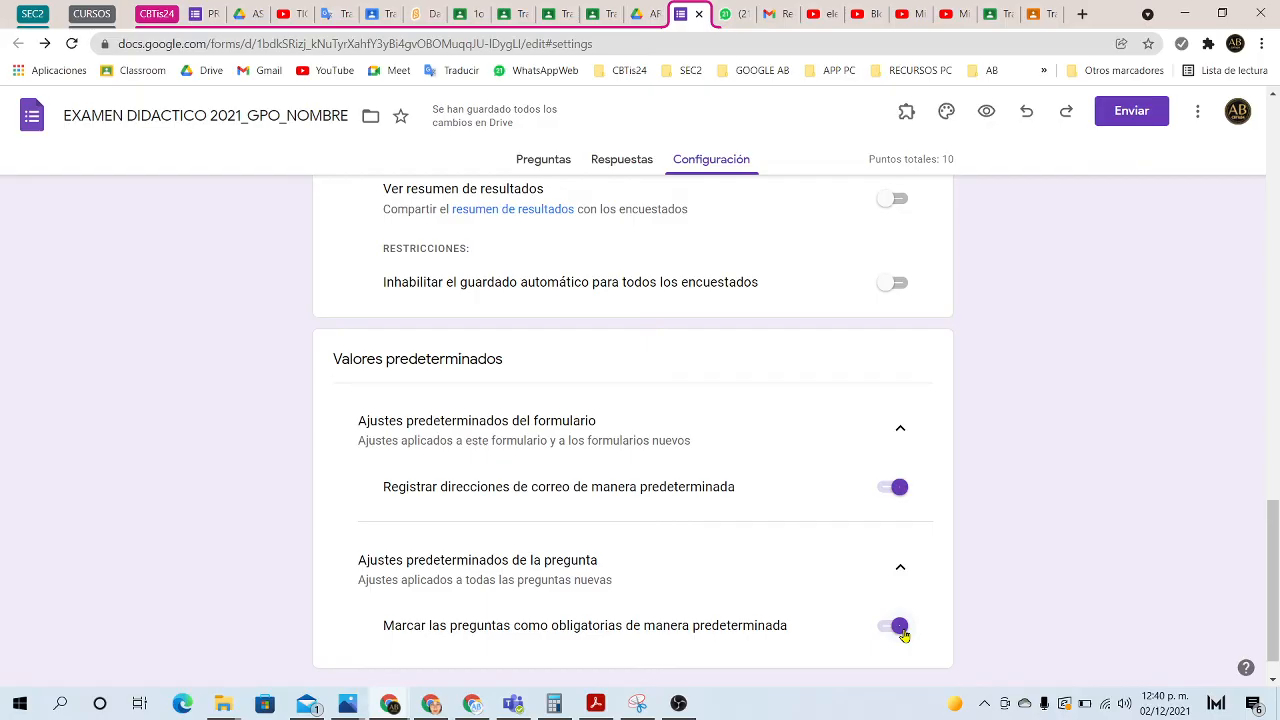
{"action": "scroll", "coordinate": [529, 394], "scroll_direction": "down", "scroll_amount": 1}
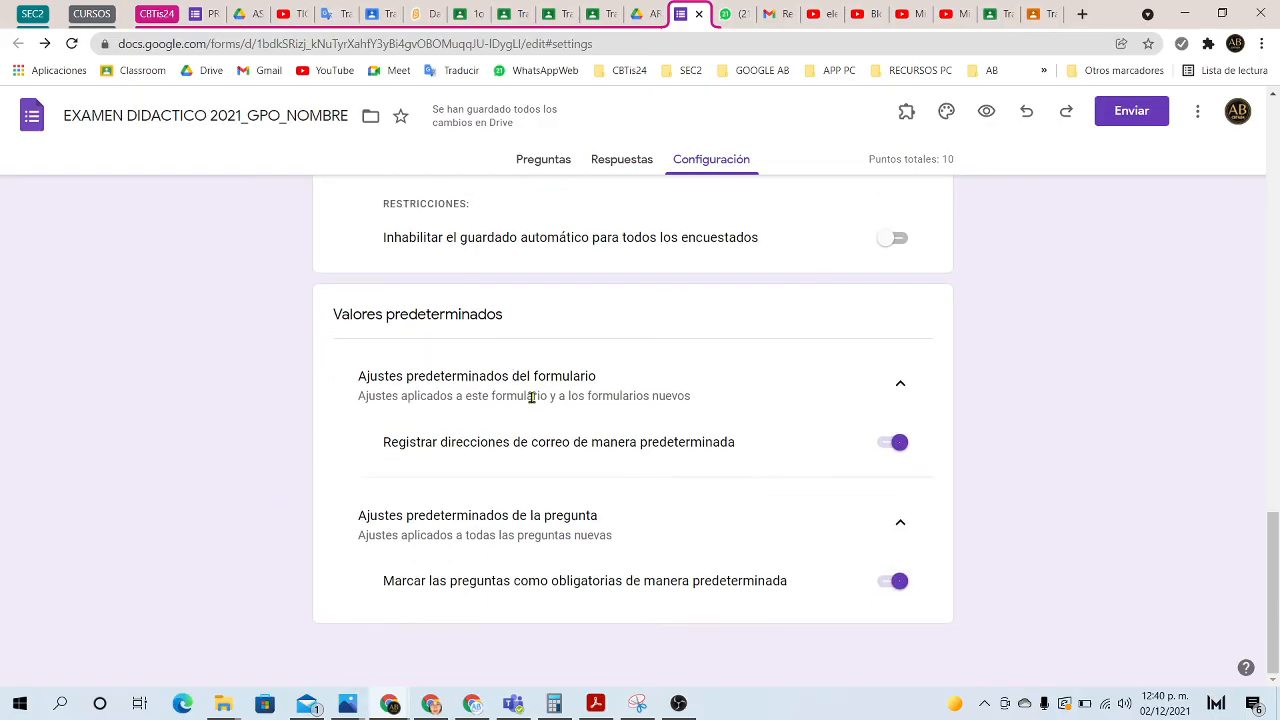
{"action": "scroll", "coordinate": [575, 368], "scroll_direction": "up", "scroll_amount": 10}
{"action": "scroll", "coordinate": [620, 350], "scroll_direction": "up", "scroll_amount": 5}
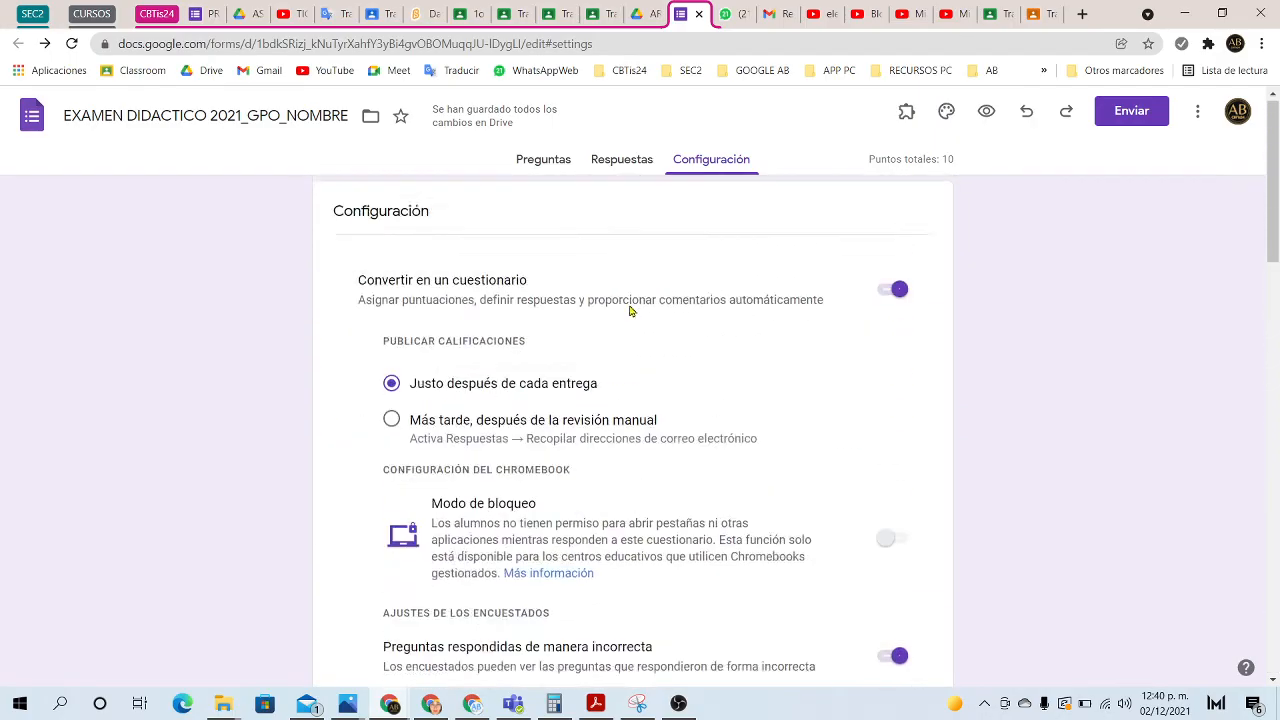
Step: Return to the form's questions and set the theme's font style to "Alegre"
{"action": "left_click", "coordinate": [541, 167]}
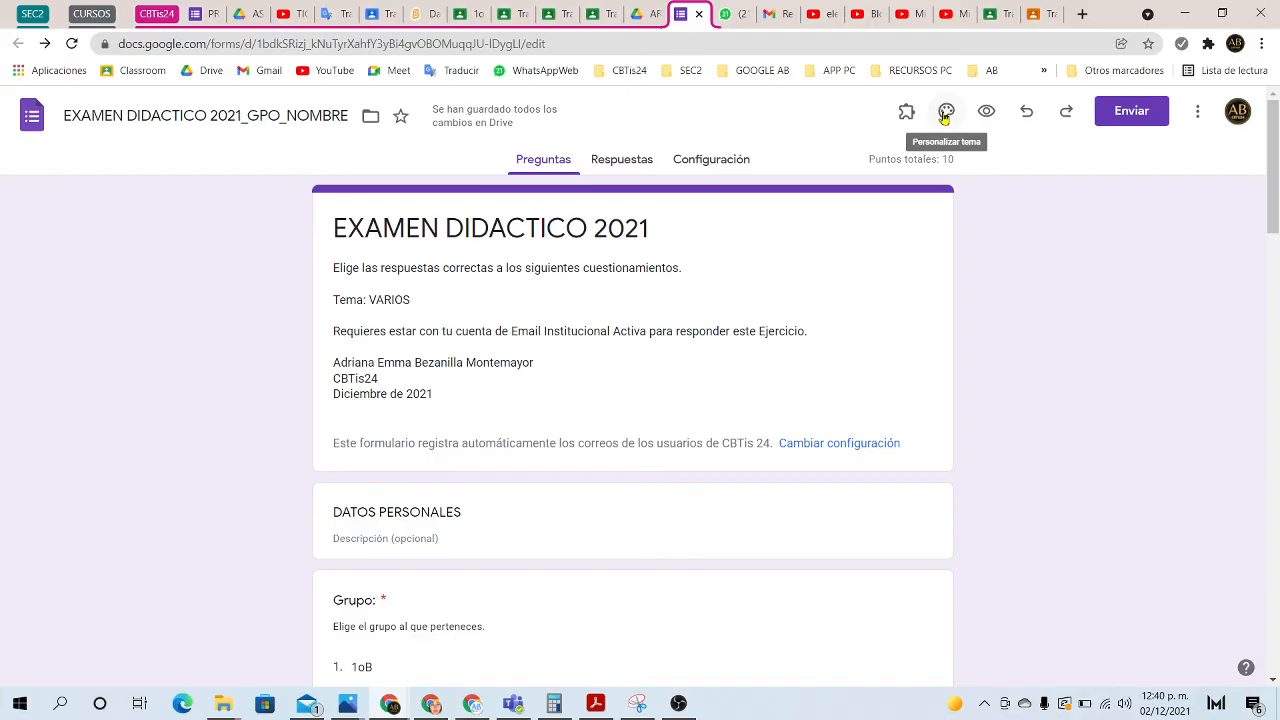
{"action": "left_click", "coordinate": [945, 113]}
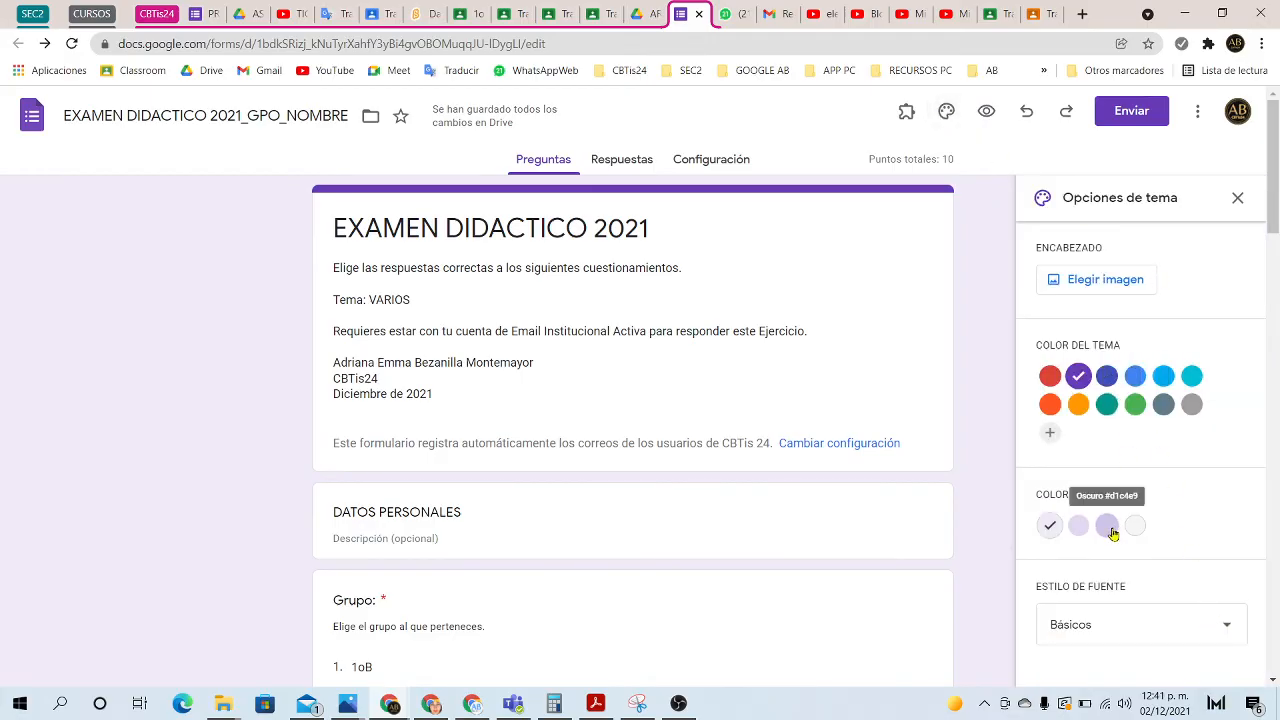
{"action": "left_click", "coordinate": [1103, 624]}
{"action": "left_click", "coordinate": [1096, 660]}
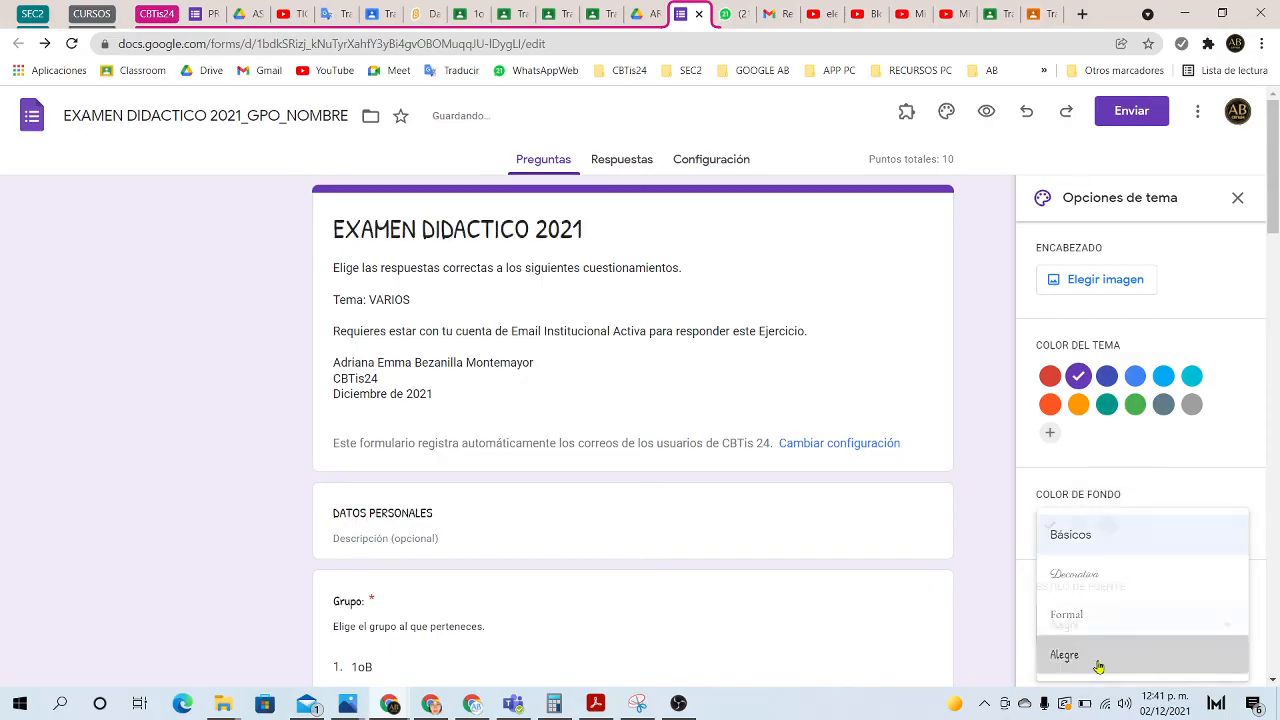
Step: Insert the "Trabajo y escuela" image of hands searching through dark file folders as the form's header
{"action": "left_click", "coordinate": [1091, 282]}
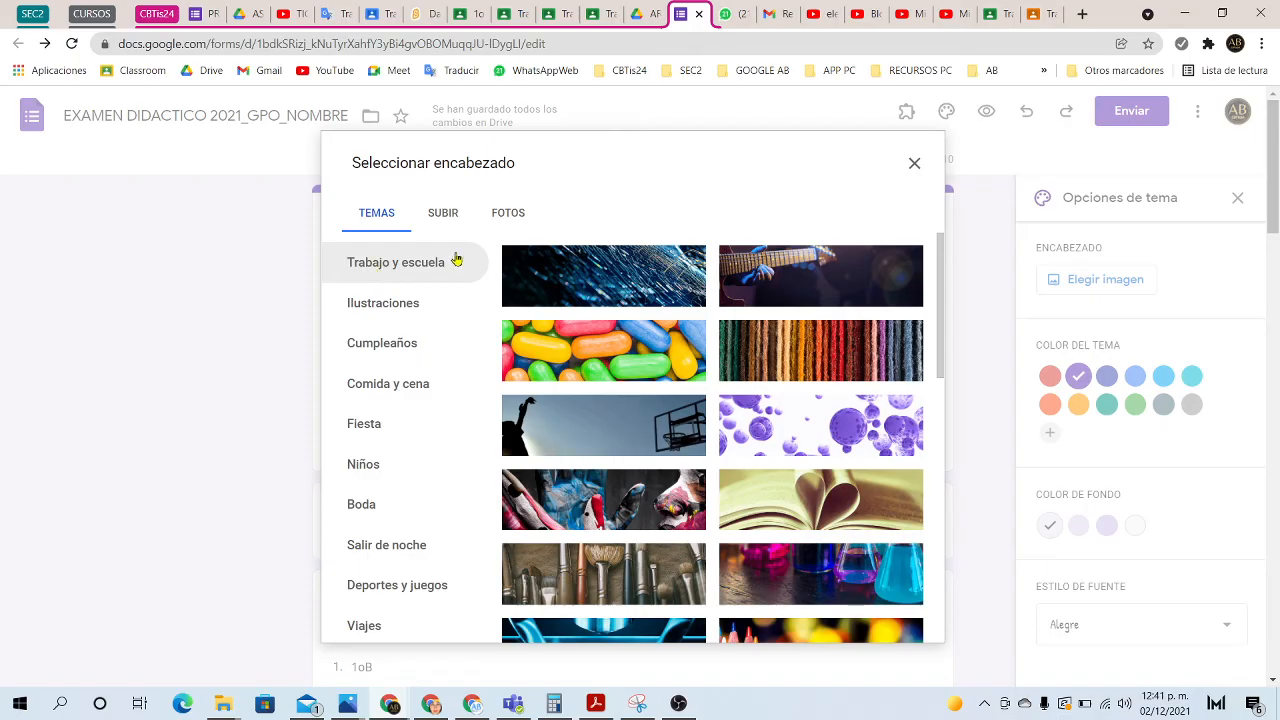
{"action": "scroll", "coordinate": [727, 302], "scroll_direction": "down", "scroll_amount": 10}
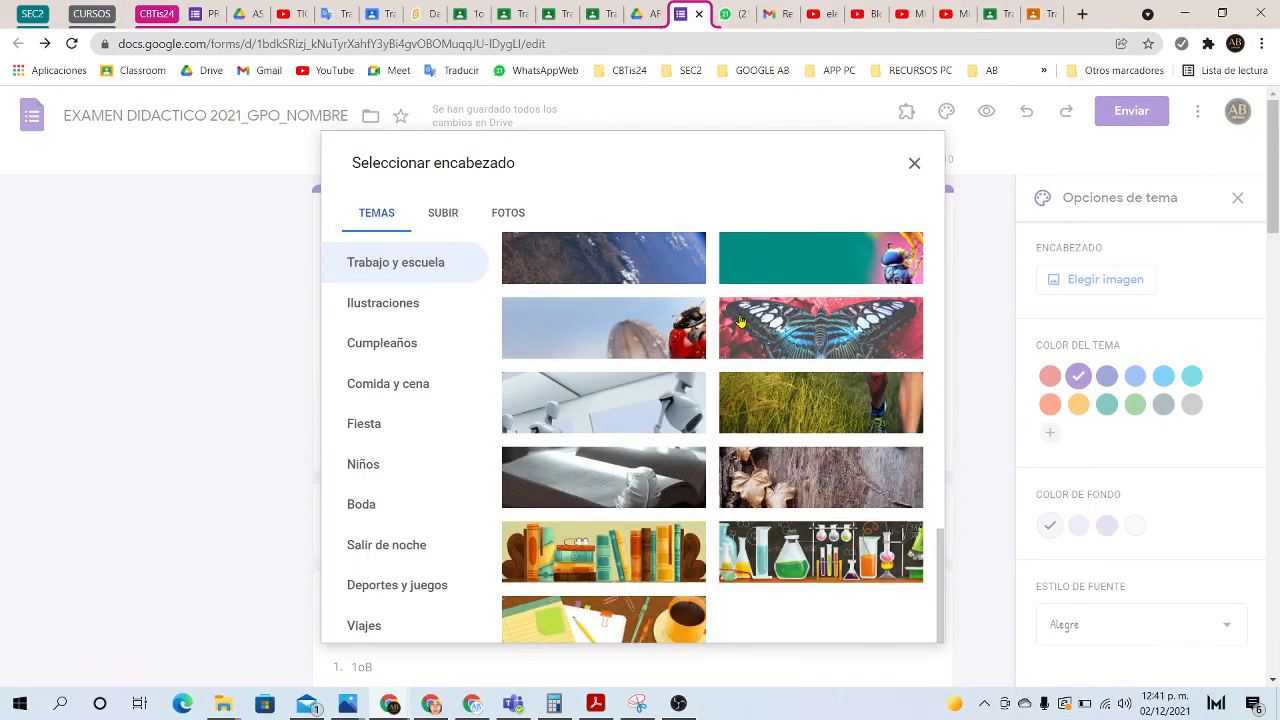
{"action": "scroll", "coordinate": [740, 320], "scroll_direction": "down", "scroll_amount": 1}
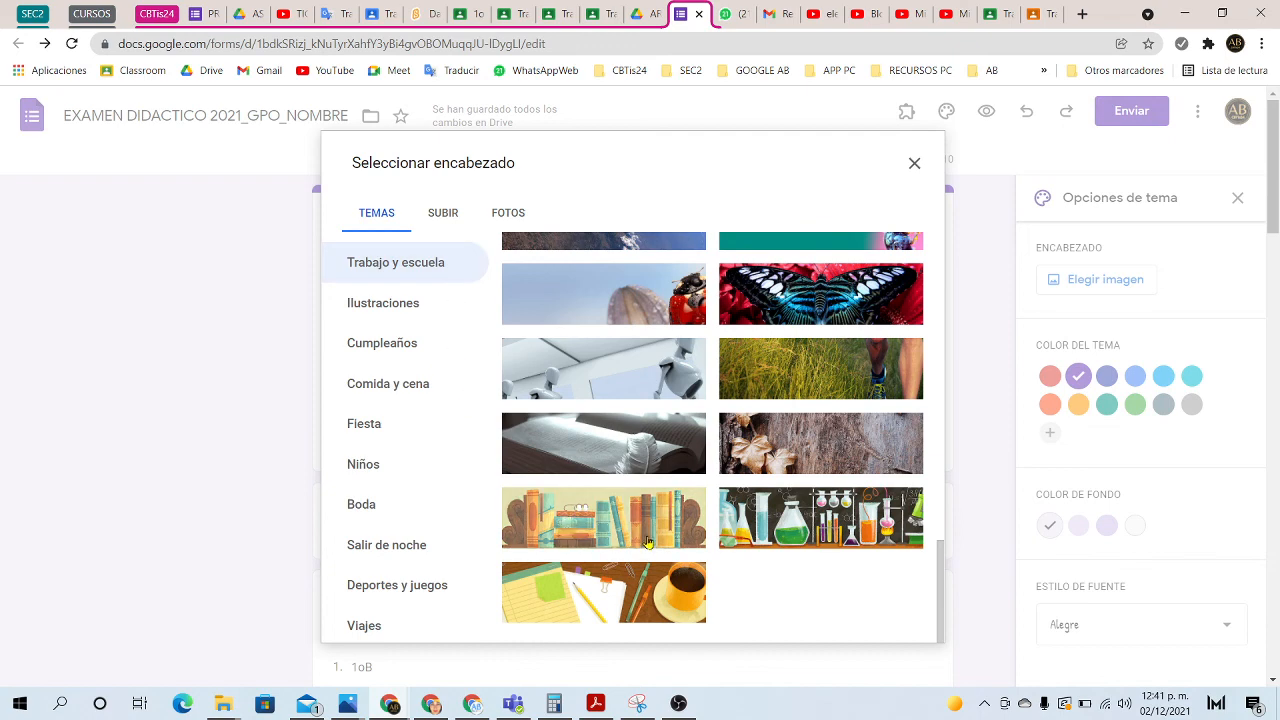
{"action": "scroll", "coordinate": [648, 541], "scroll_direction": "up", "scroll_amount": 4}
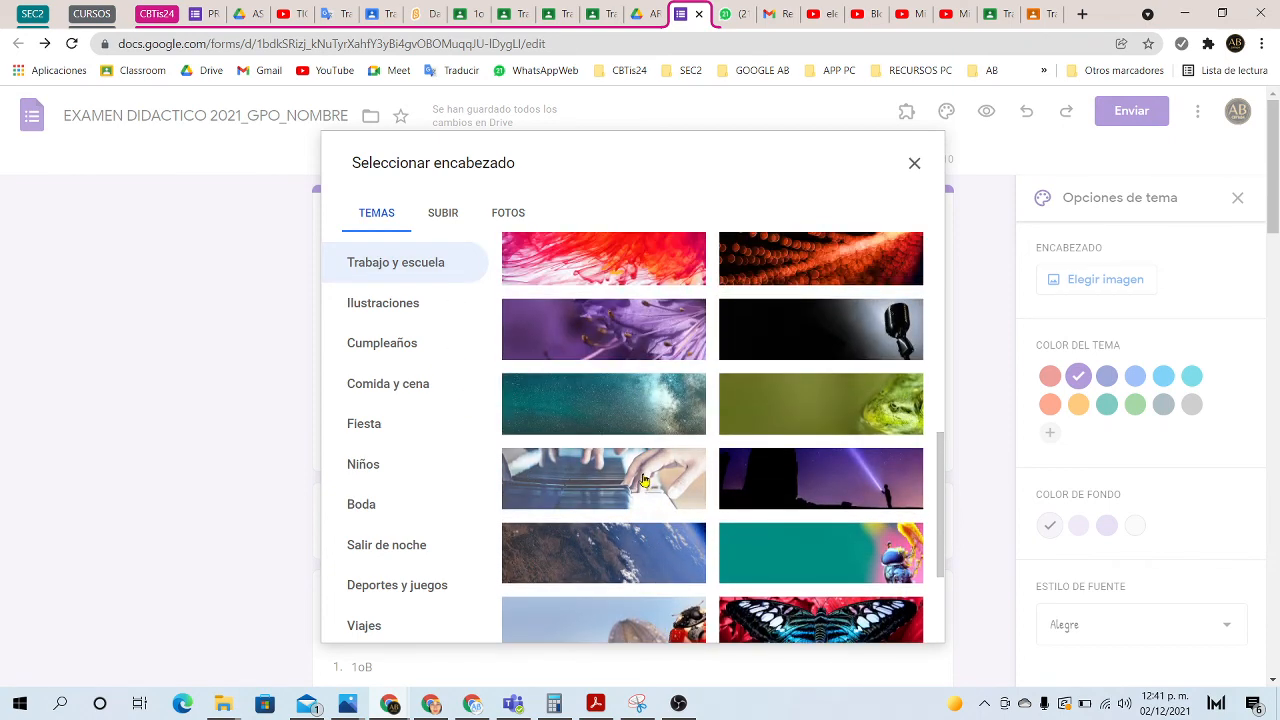
{"action": "left_click", "coordinate": [645, 481]}
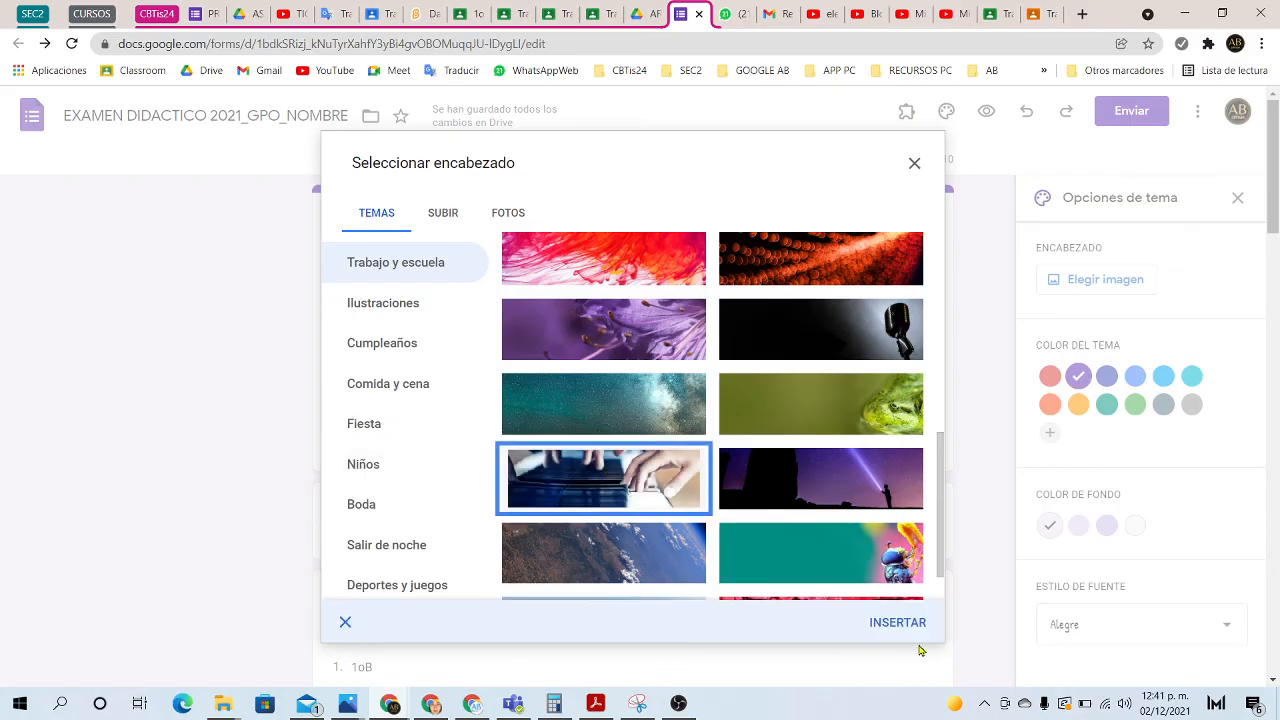
{"action": "left_click", "coordinate": [899, 622]}
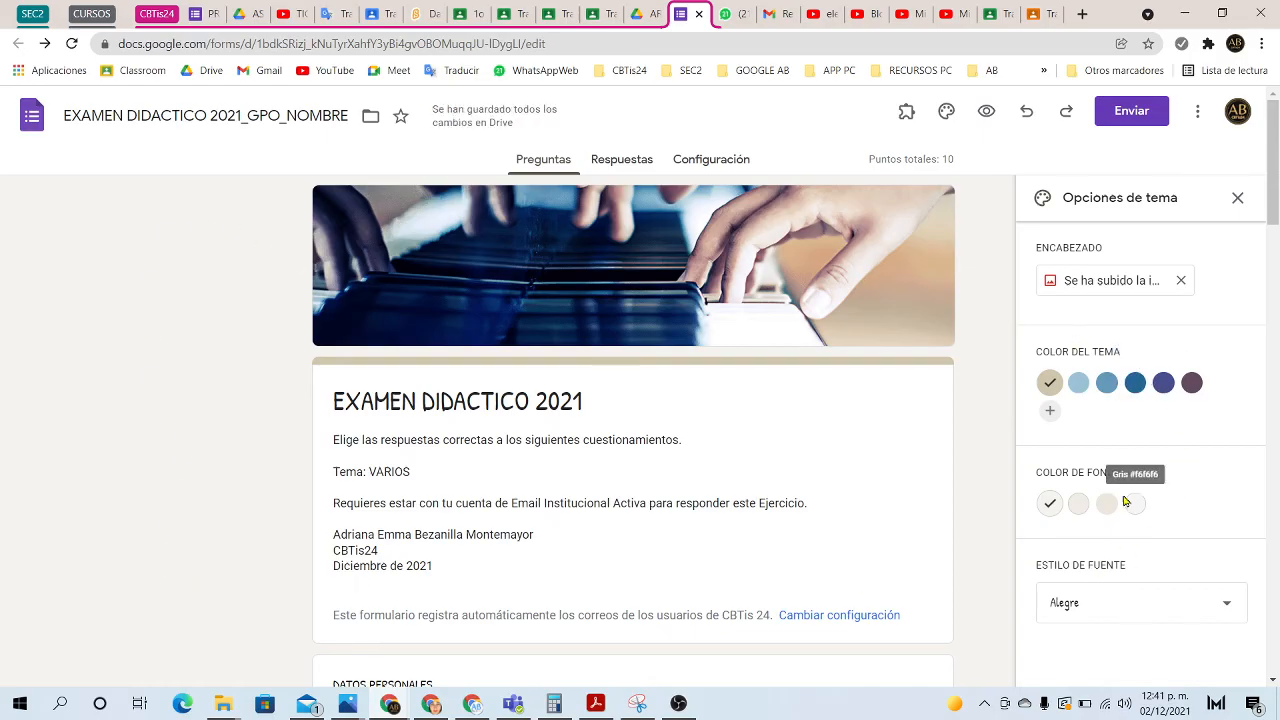
Step: Set the theme color to dark blue and the background to the darkest of its blue shades
{"action": "left_click", "coordinate": [1135, 383]}
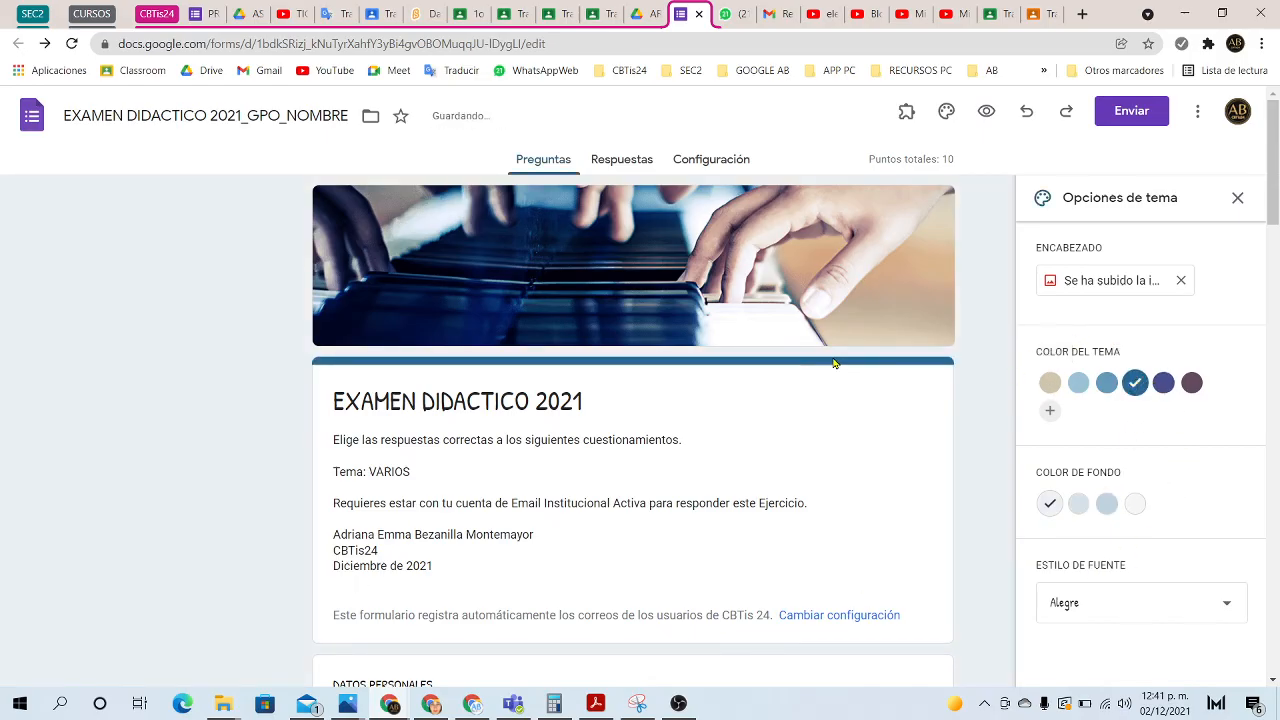
{"action": "left_click", "coordinate": [1106, 505]}
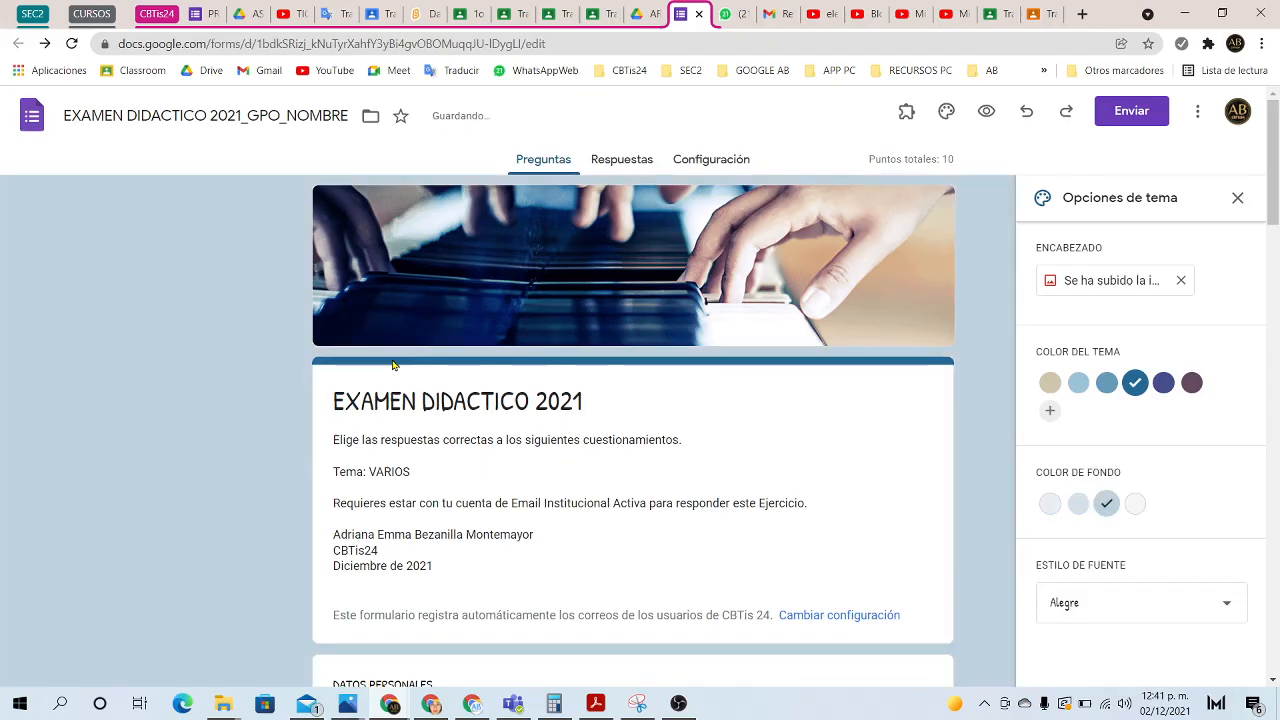
Step: Browse the "Trabajo y escuela" header images and check the photo library and upload sources for headers
{"action": "left_click", "coordinate": [1123, 283]}
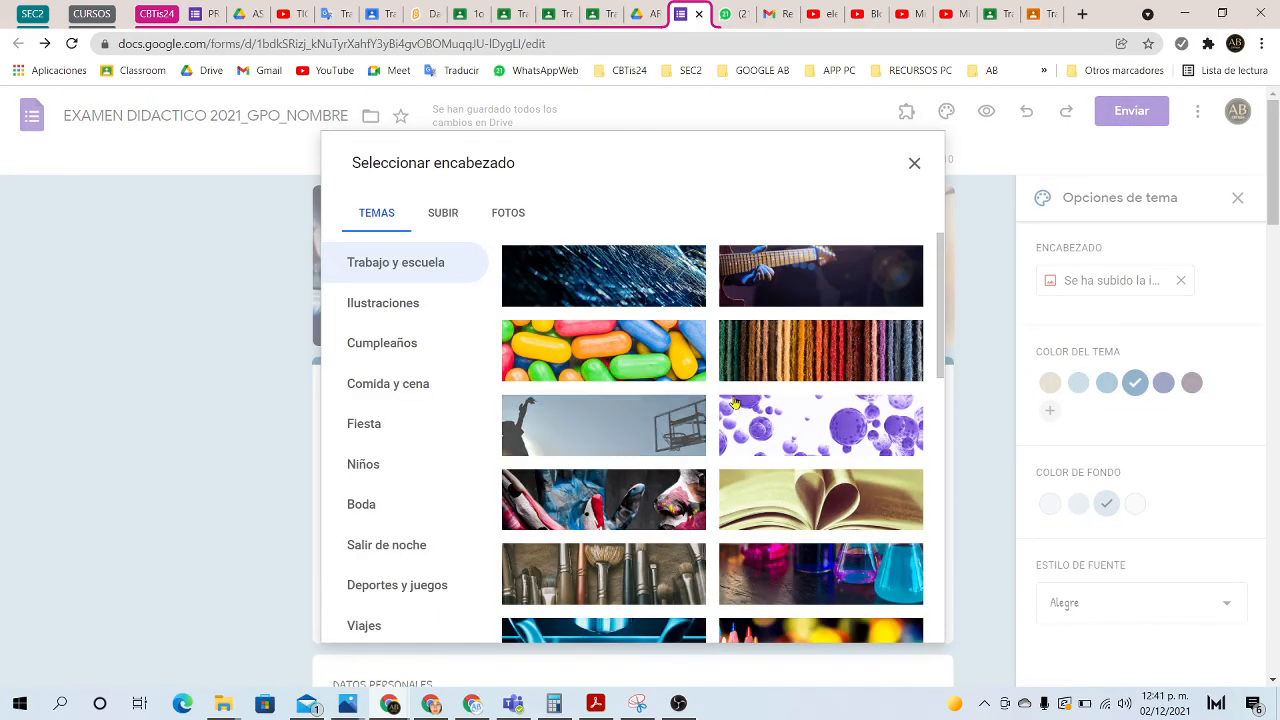
{"action": "scroll", "coordinate": [848, 414], "scroll_direction": "down", "scroll_amount": 10}
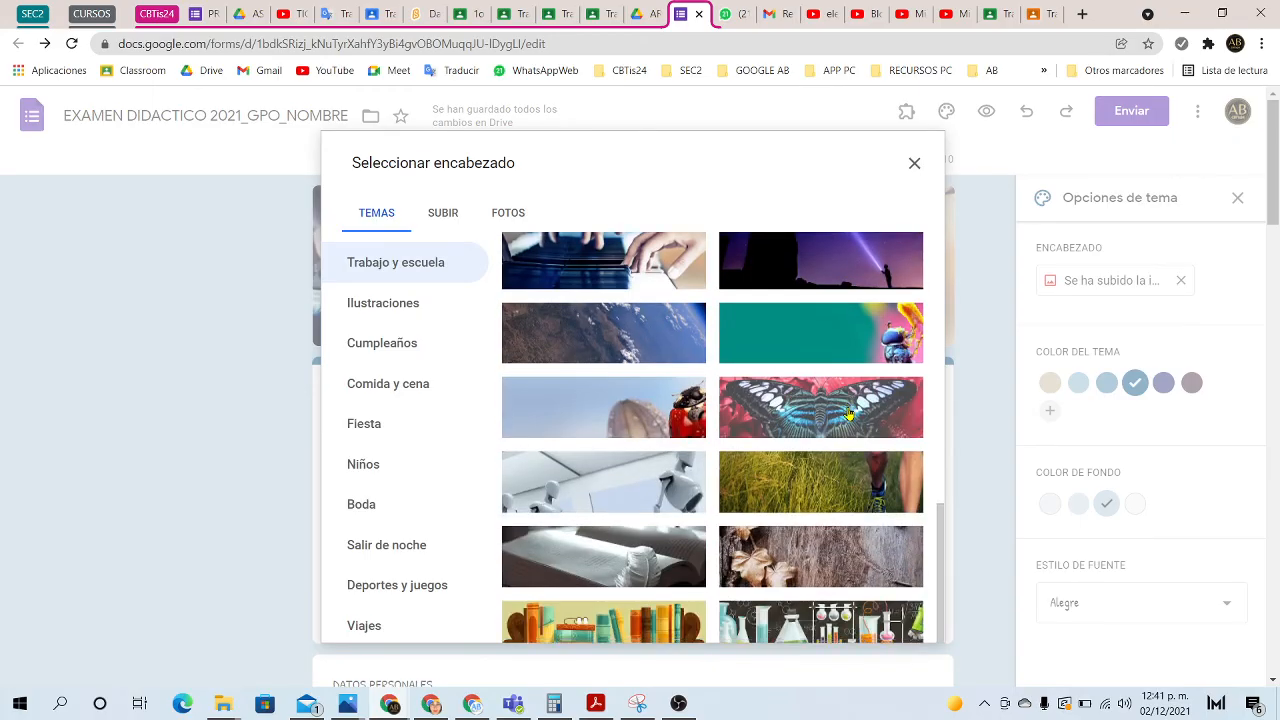
{"action": "scroll", "coordinate": [848, 414], "scroll_direction": "down", "scroll_amount": 2}
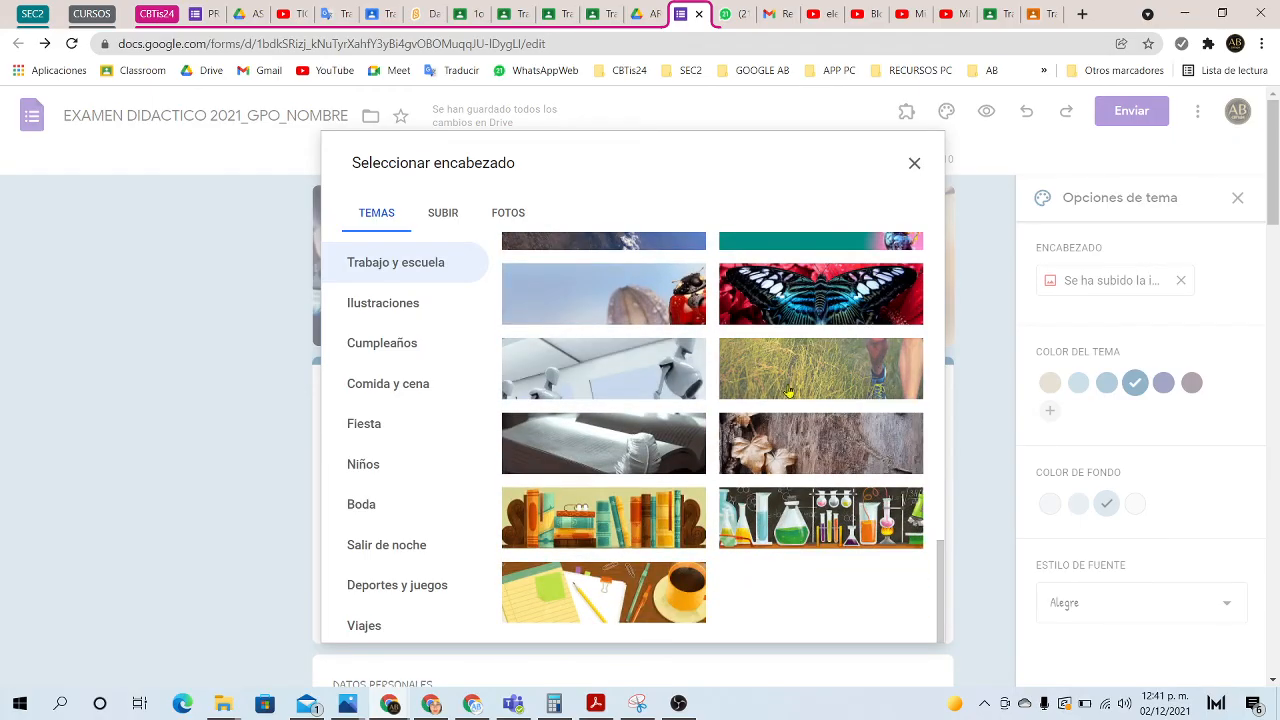
{"action": "scroll", "coordinate": [705, 330], "scroll_direction": "up", "scroll_amount": 5}
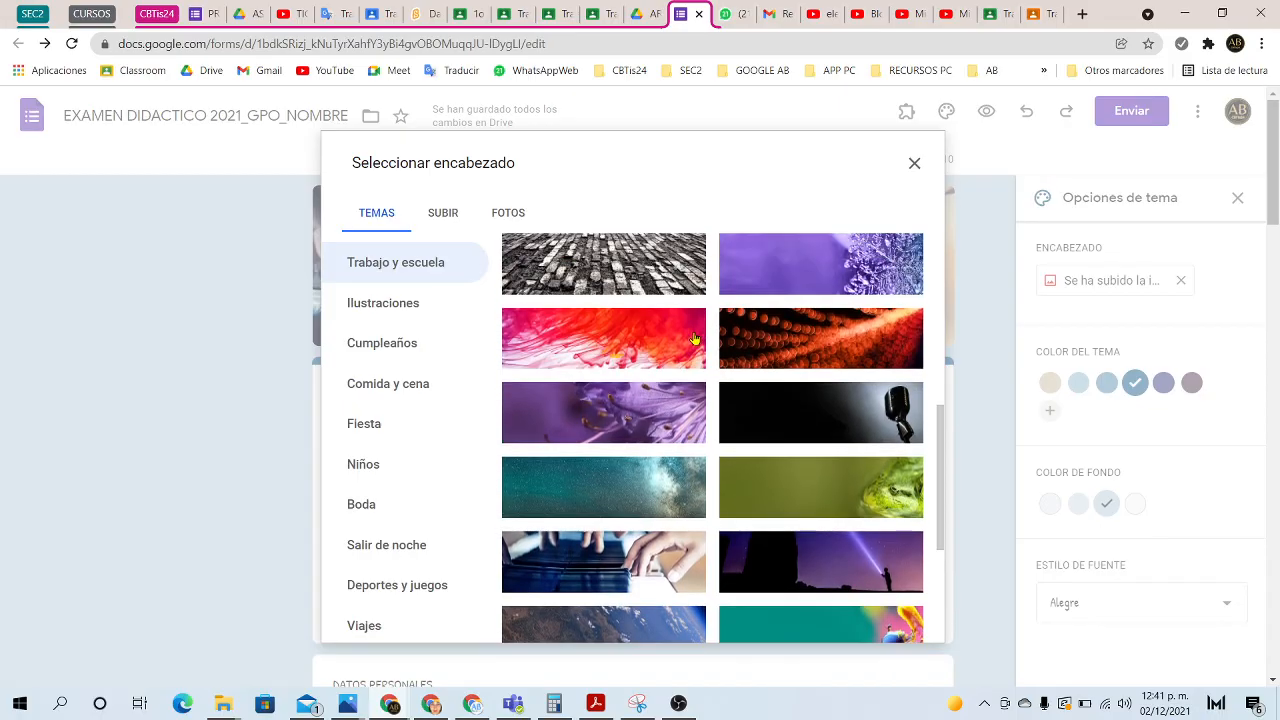
{"action": "scroll", "coordinate": [695, 340], "scroll_direction": "up", "scroll_amount": 5}
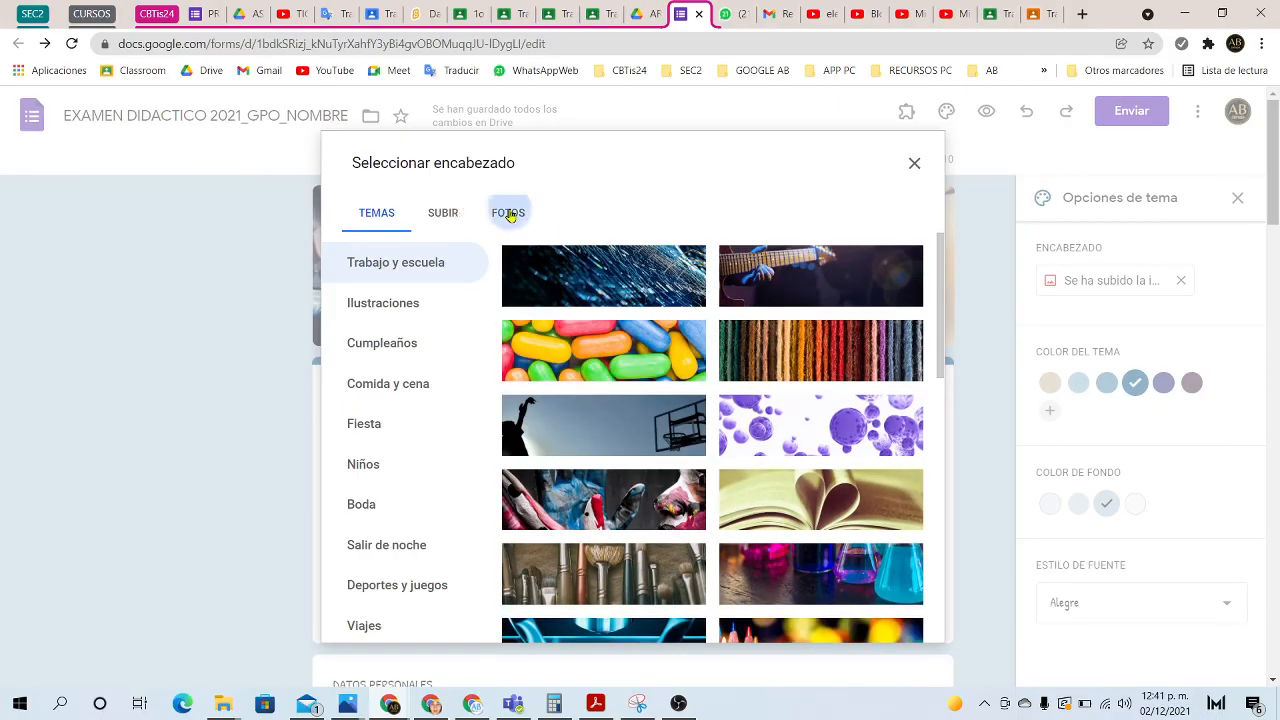
{"action": "left_click", "coordinate": [510, 215]}
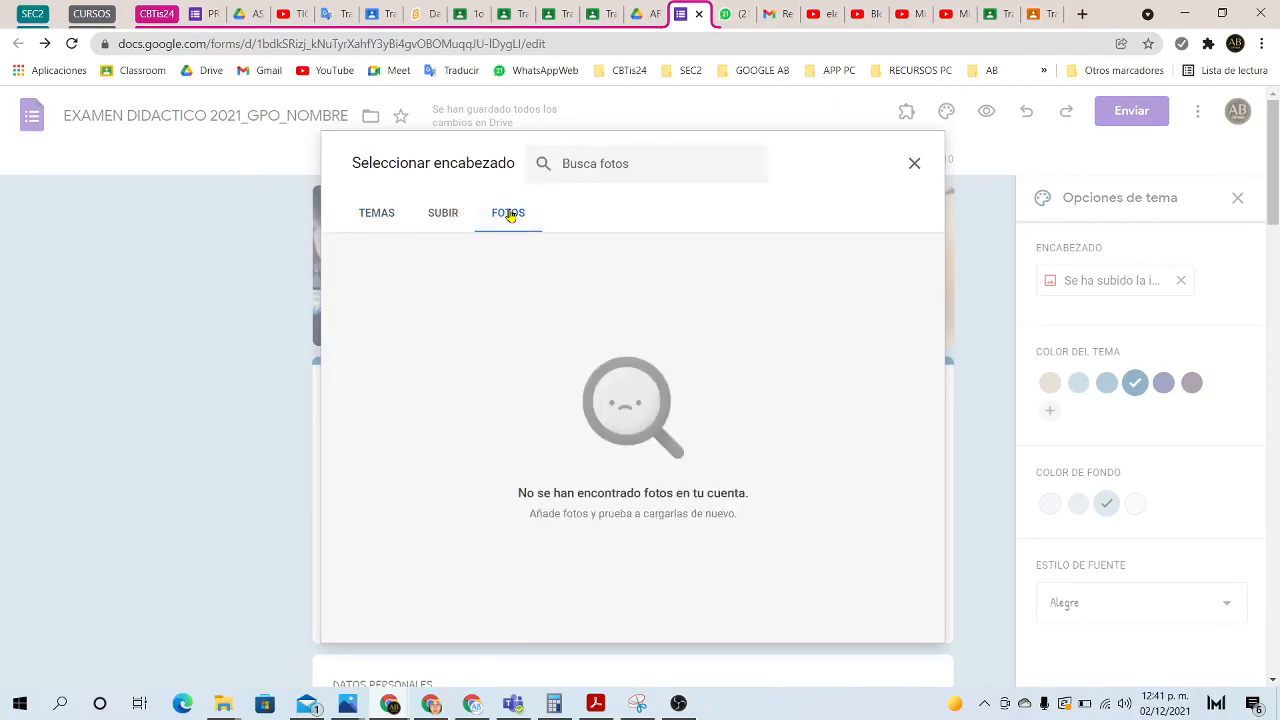
{"action": "left_click", "coordinate": [436, 213]}
{"action": "left_click", "coordinate": [374, 216]}
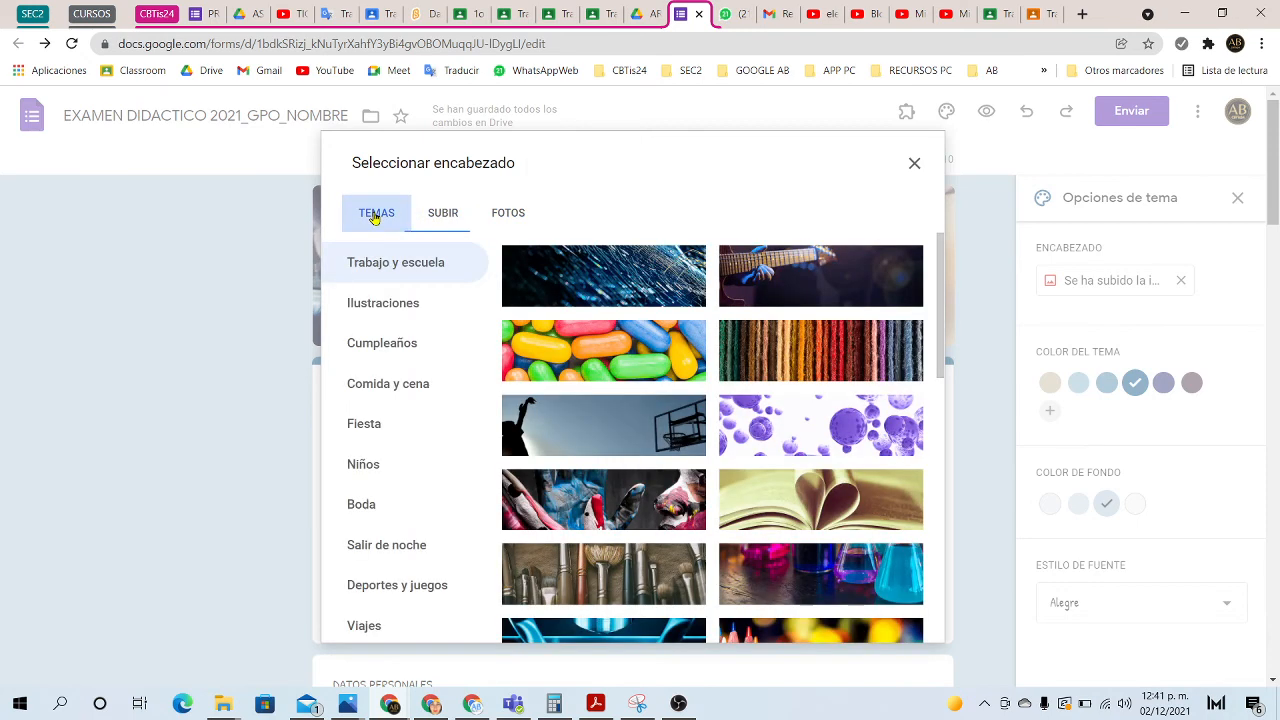
Step: Replace the form's header with the dark gray herringbone-patterned image from the "Ilustraciones" category
{"action": "left_click", "coordinate": [384, 304]}
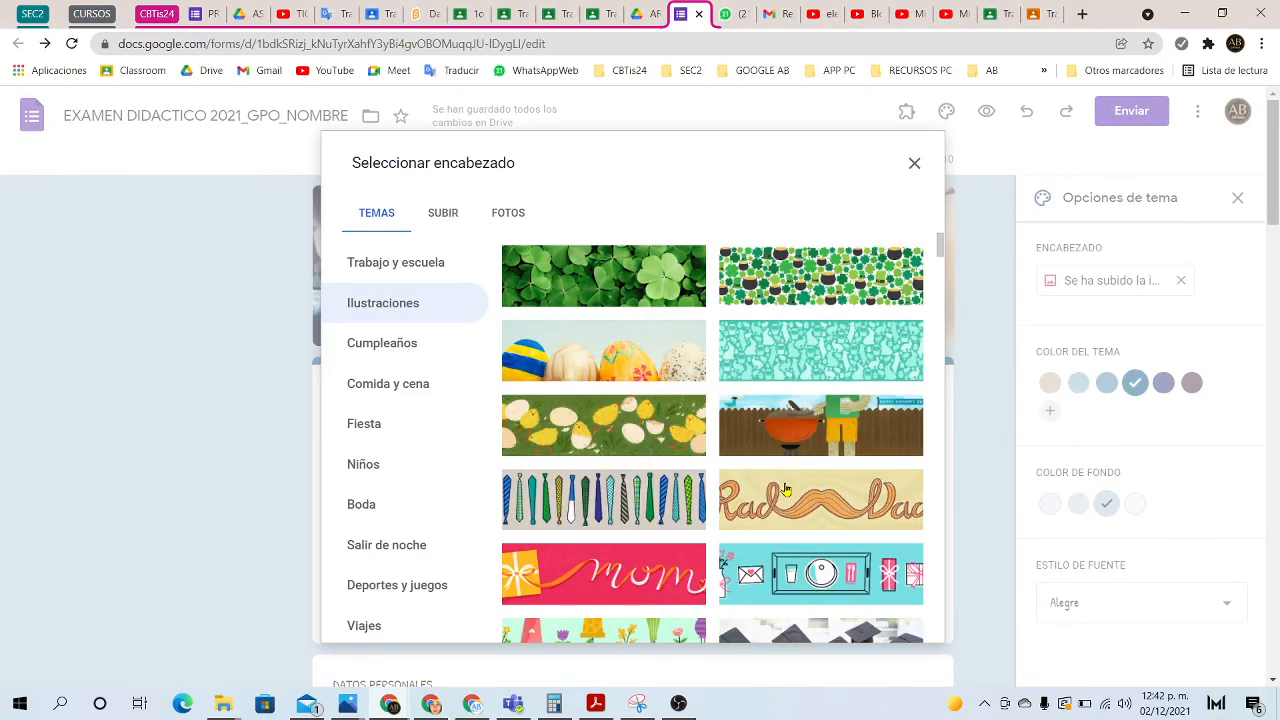
{"action": "scroll", "coordinate": [786, 490], "scroll_direction": "down", "scroll_amount": 7}
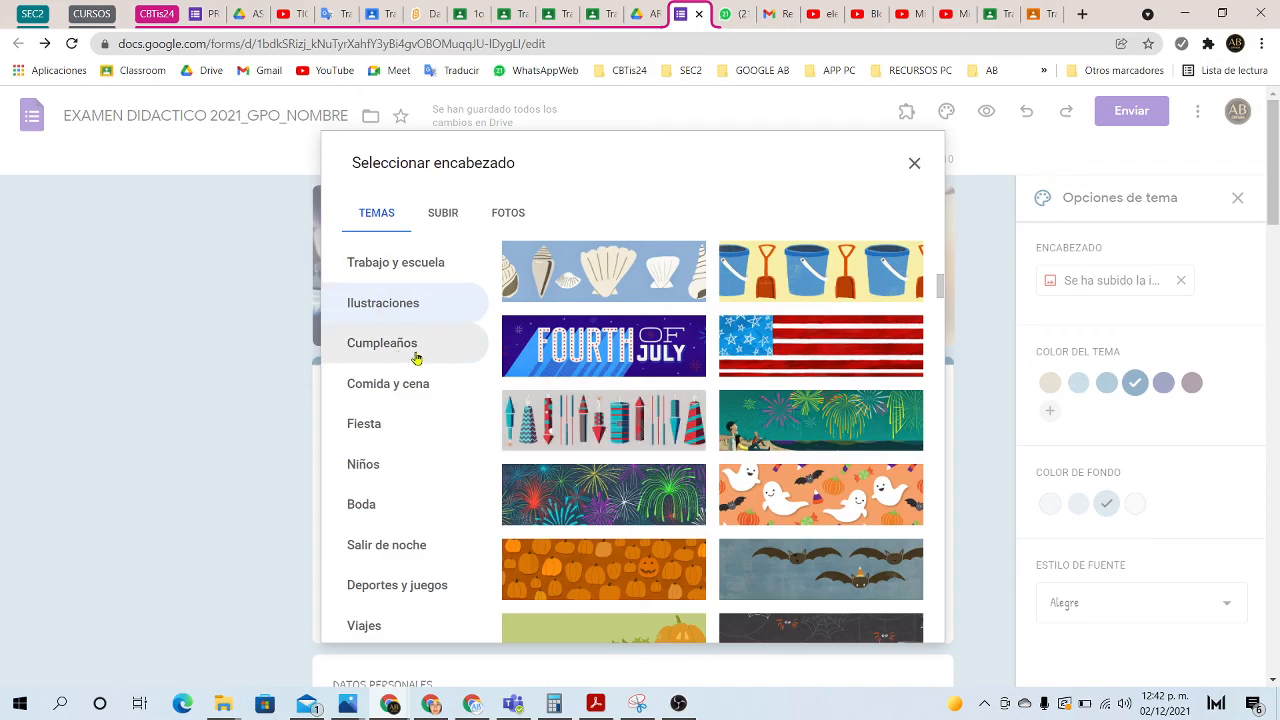
{"action": "scroll", "coordinate": [759, 441], "scroll_direction": "down", "scroll_amount": 1}
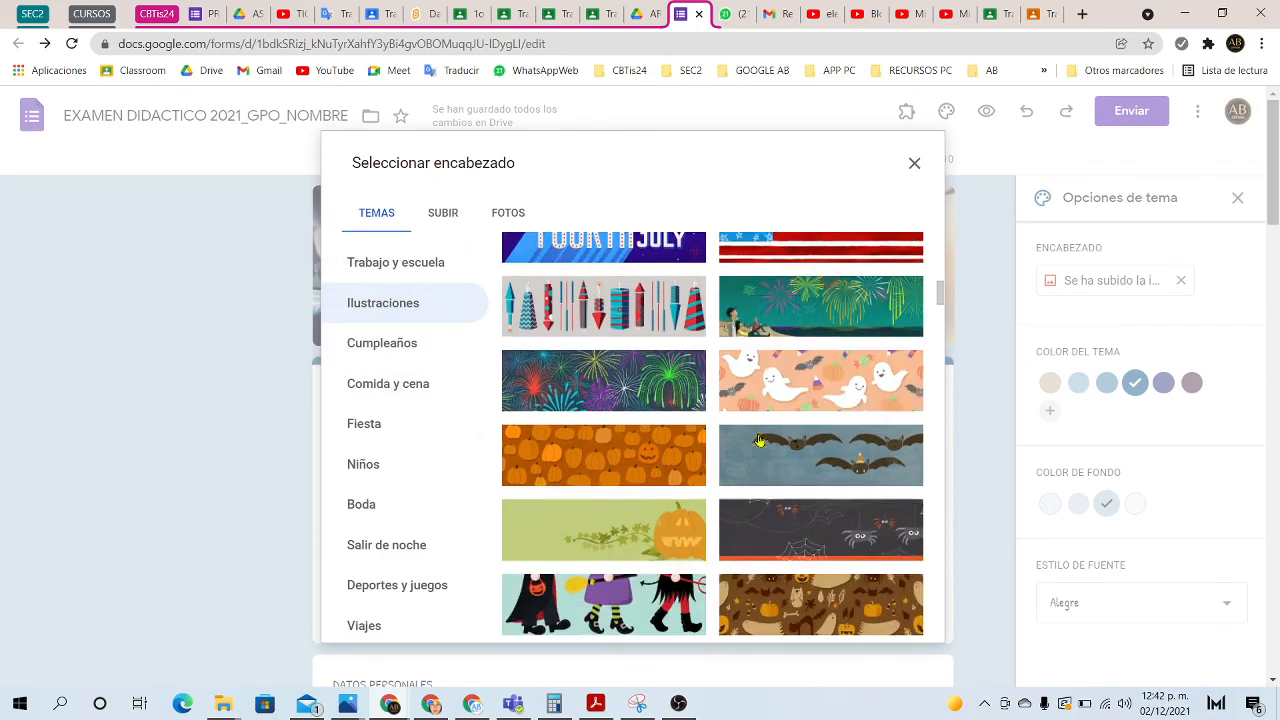
{"action": "scroll", "coordinate": [759, 441], "scroll_direction": "down", "scroll_amount": 10}
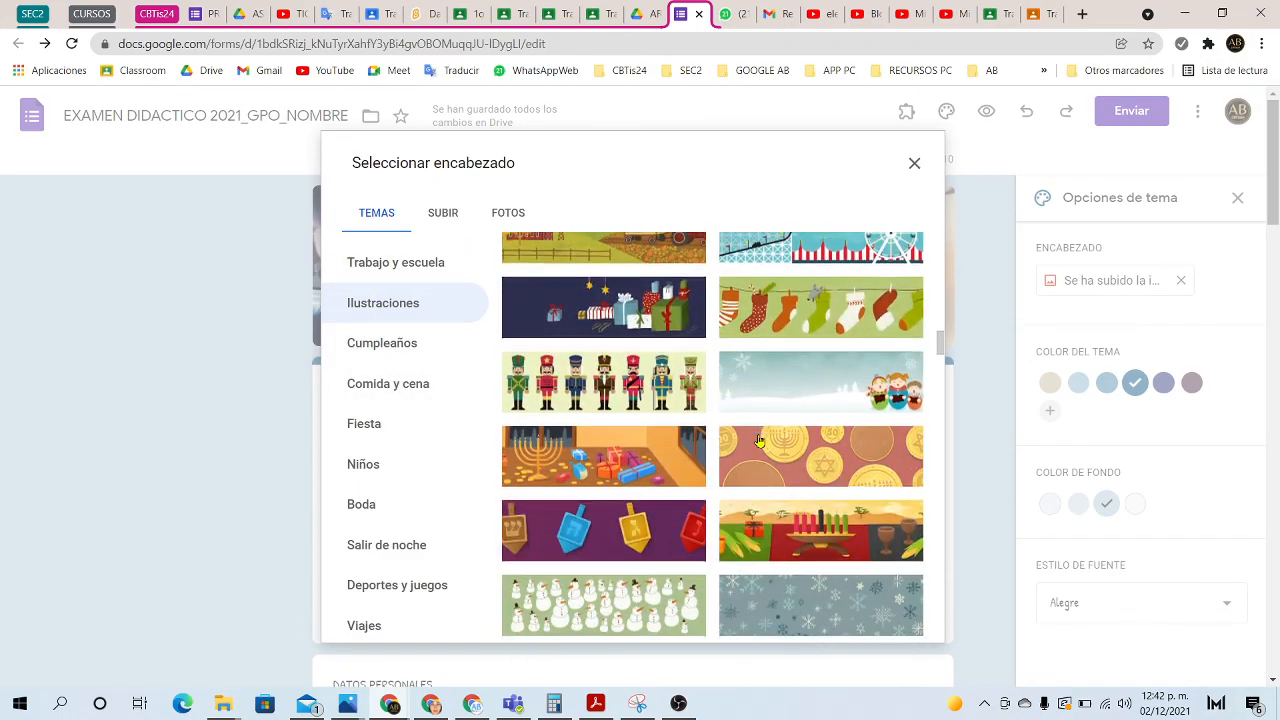
{"action": "scroll", "coordinate": [759, 441], "scroll_direction": "down", "scroll_amount": 5}
{"action": "scroll", "coordinate": [759, 441], "scroll_direction": "down", "scroll_amount": 10}
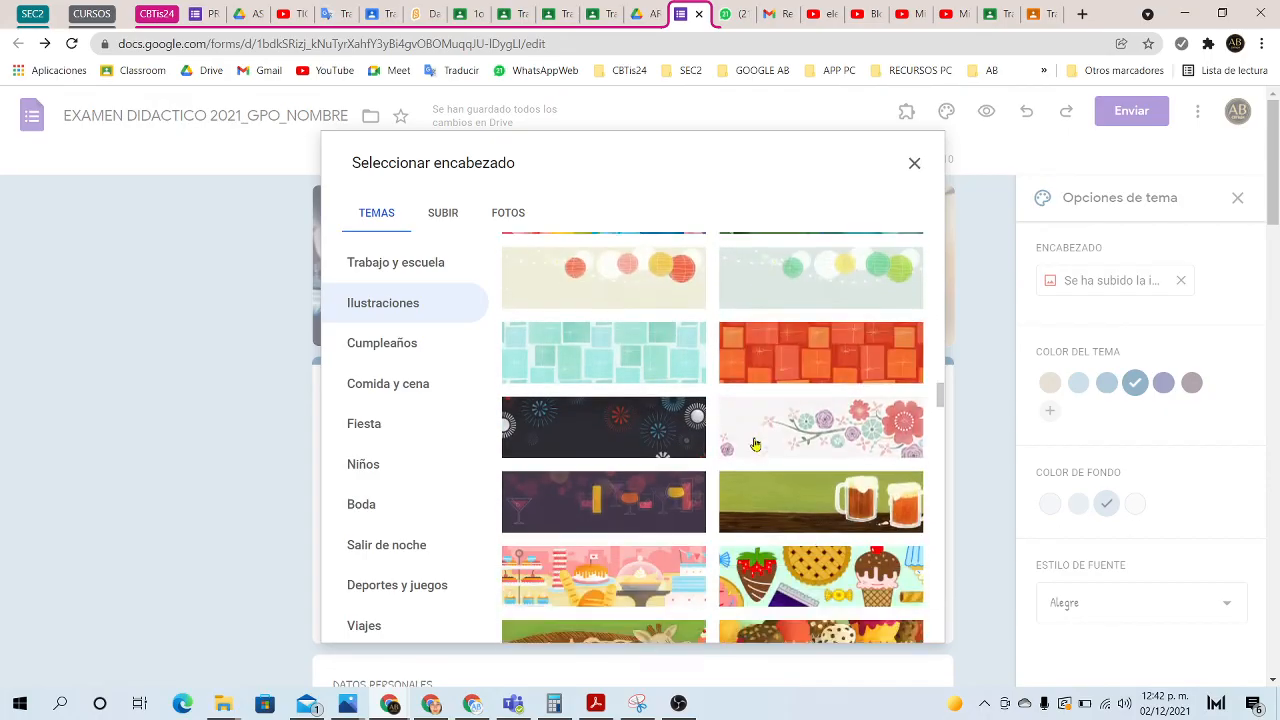
{"action": "scroll", "coordinate": [755, 445], "scroll_direction": "down", "scroll_amount": 8}
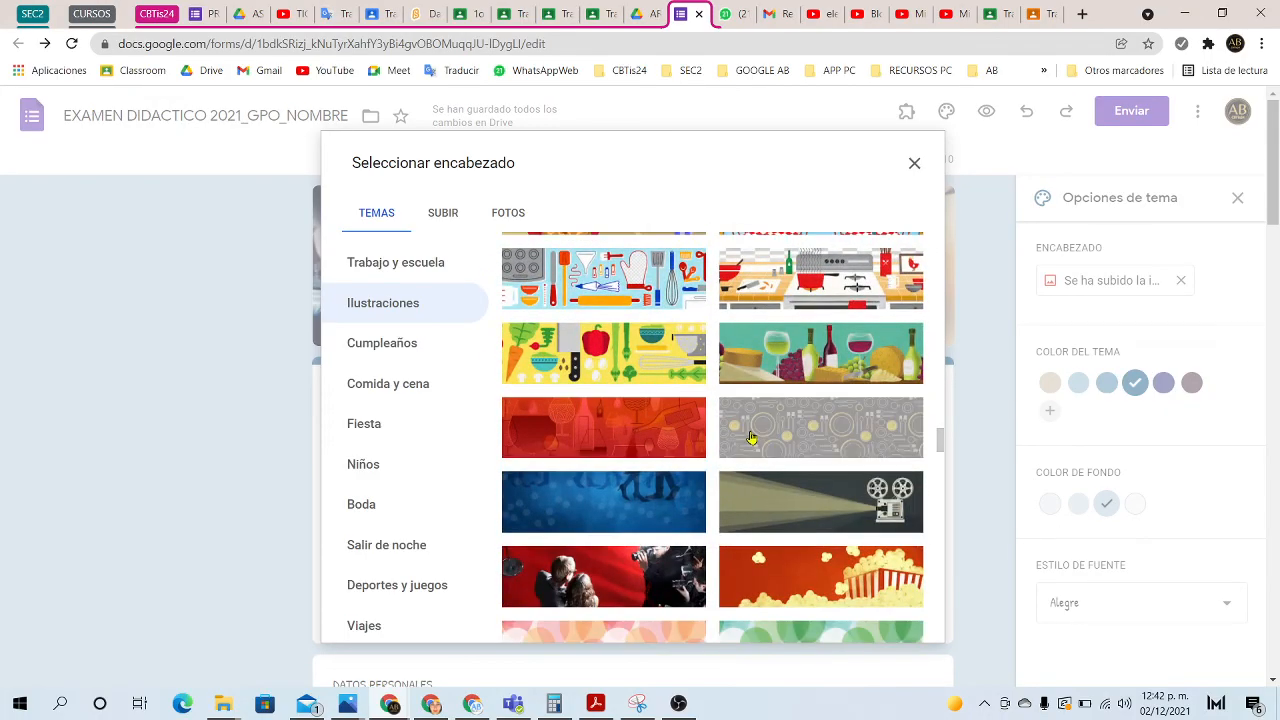
{"action": "scroll", "coordinate": [751, 436], "scroll_direction": "down", "scroll_amount": 4}
{"action": "scroll", "coordinate": [751, 436], "scroll_direction": "up", "scroll_amount": 2}
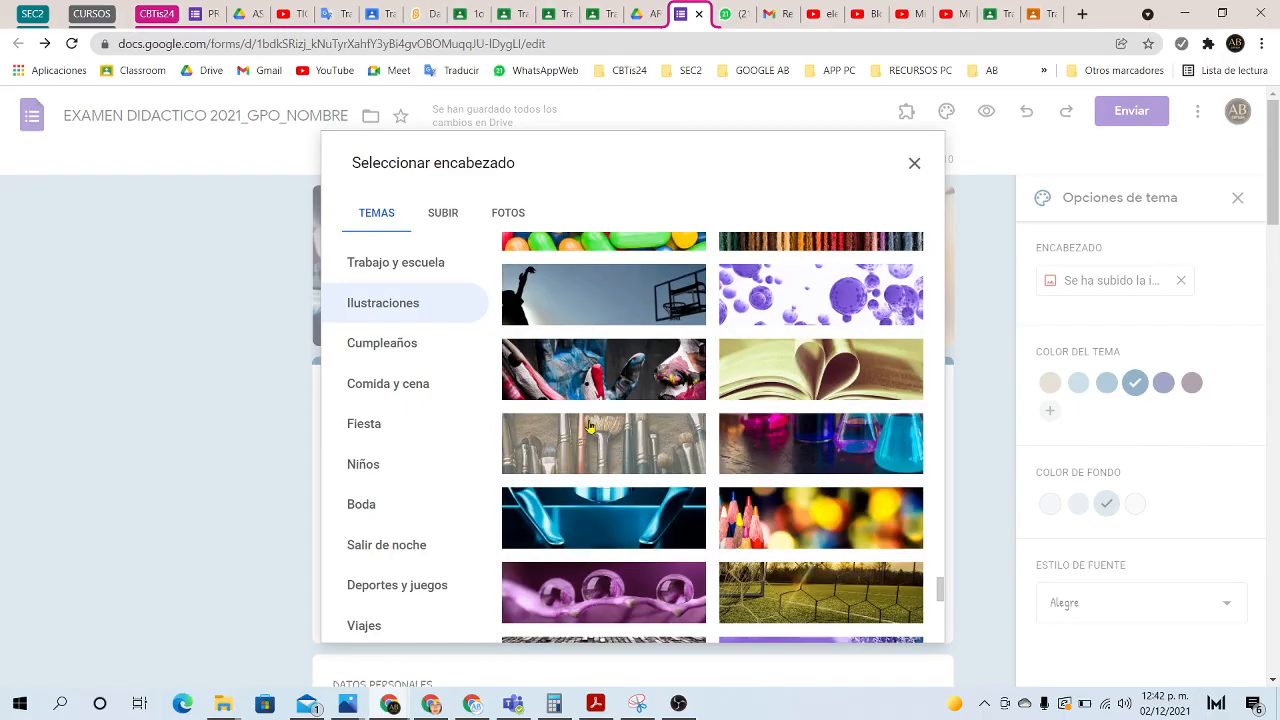
{"action": "scroll", "coordinate": [604, 447], "scroll_direction": "down", "scroll_amount": 3}
{"action": "scroll", "coordinate": [604, 447], "scroll_direction": "down", "scroll_amount": 2}
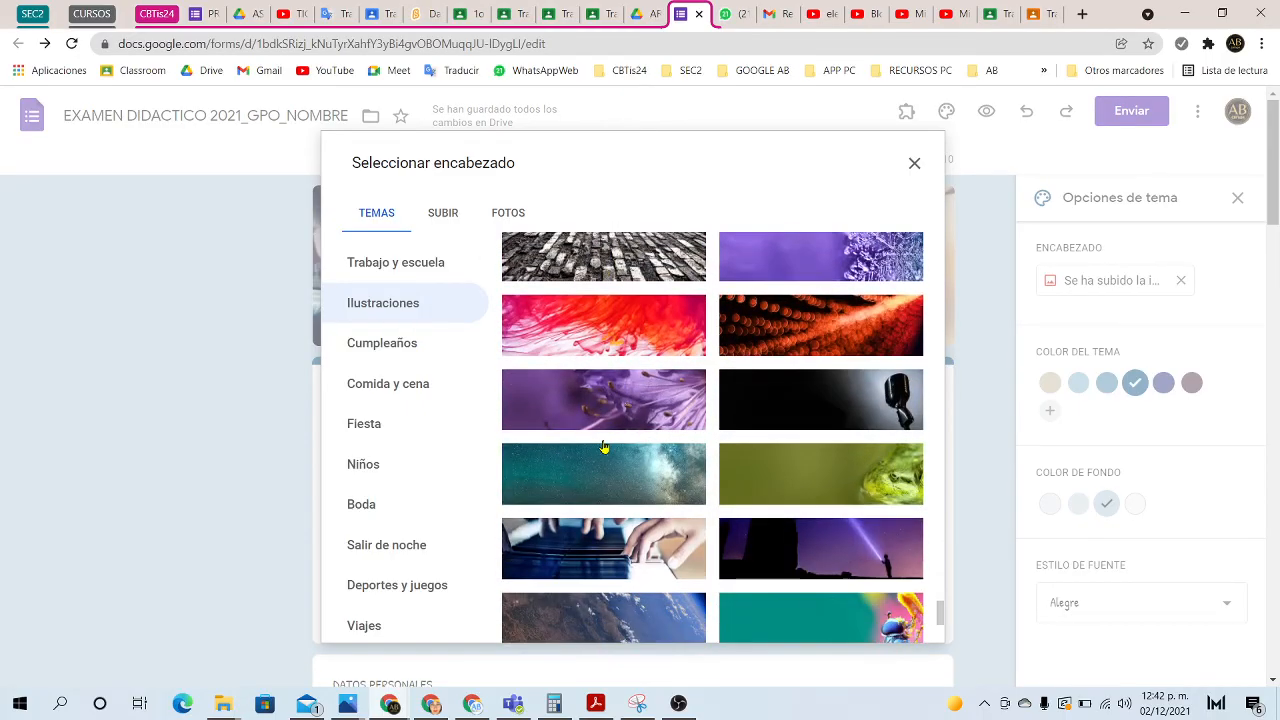
{"action": "scroll", "coordinate": [871, 434], "scroll_direction": "down", "scroll_amount": 1}
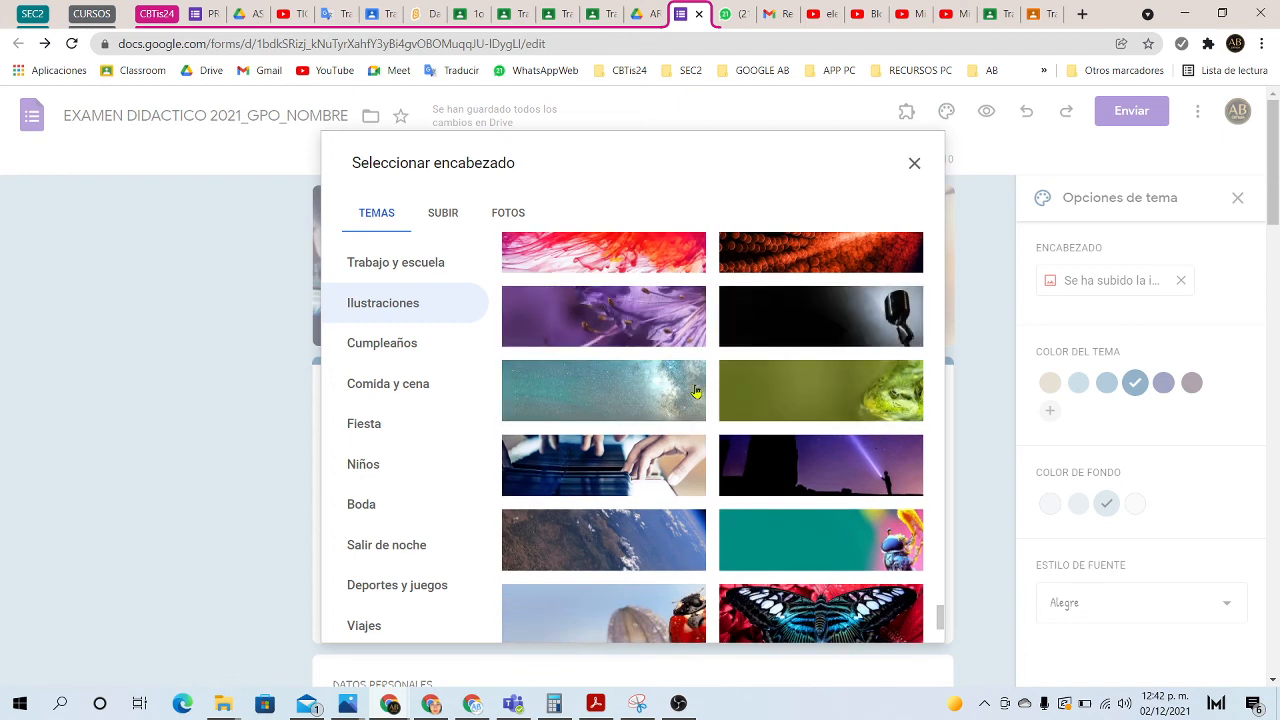
{"action": "scroll", "coordinate": [619, 449], "scroll_direction": "down", "scroll_amount": 3}
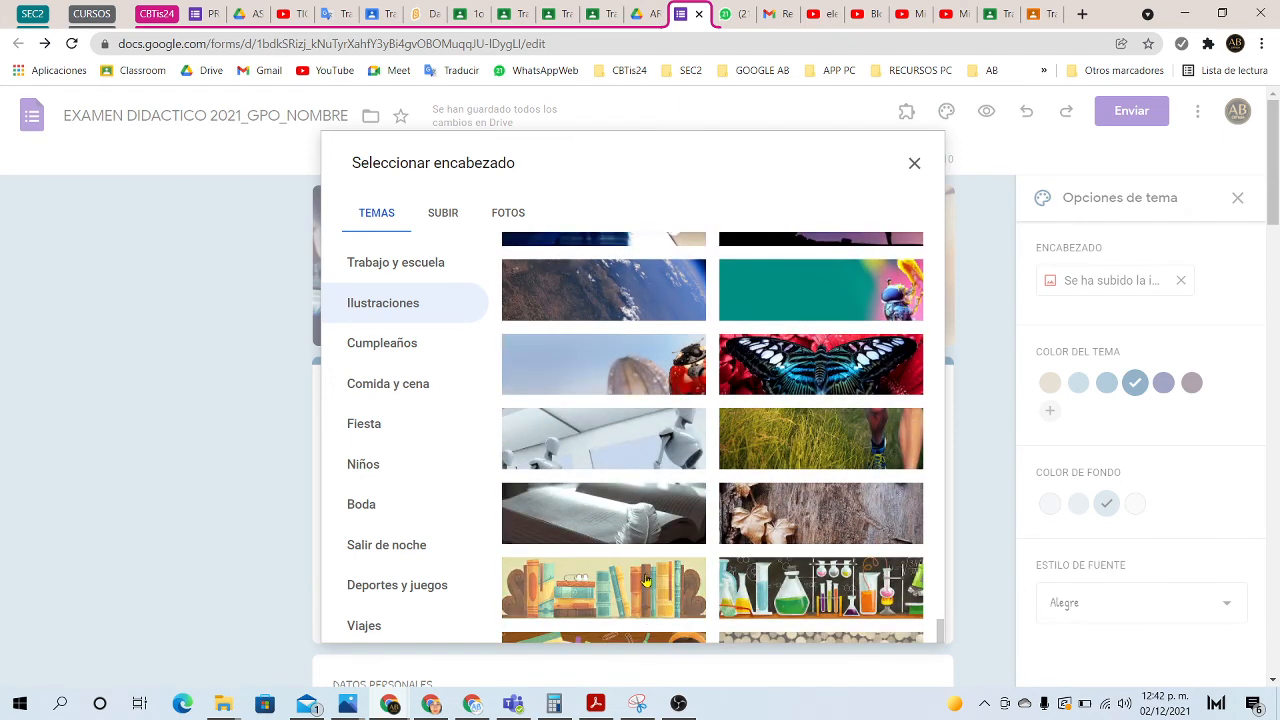
{"action": "scroll", "coordinate": [600, 560], "scroll_direction": "down", "scroll_amount": 3}
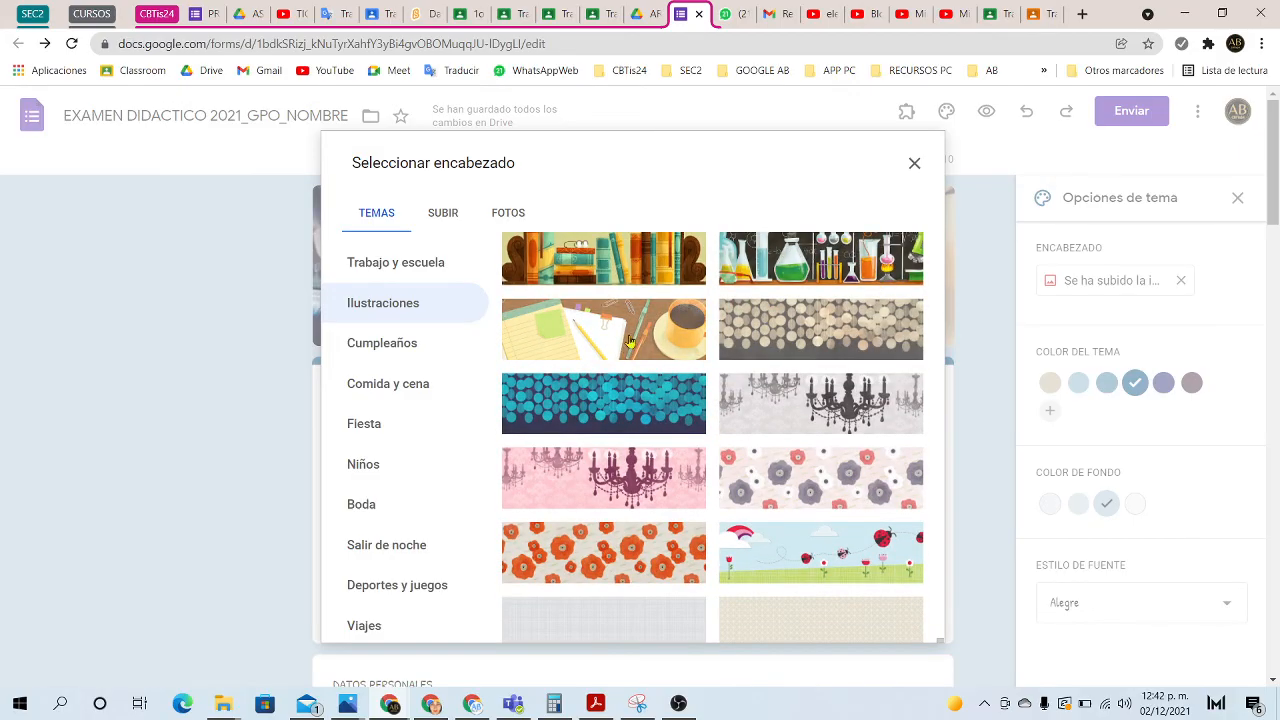
{"action": "scroll", "coordinate": [616, 456], "scroll_direction": "down", "scroll_amount": 2}
{"action": "scroll", "coordinate": [616, 456], "scroll_direction": "down", "scroll_amount": 2}
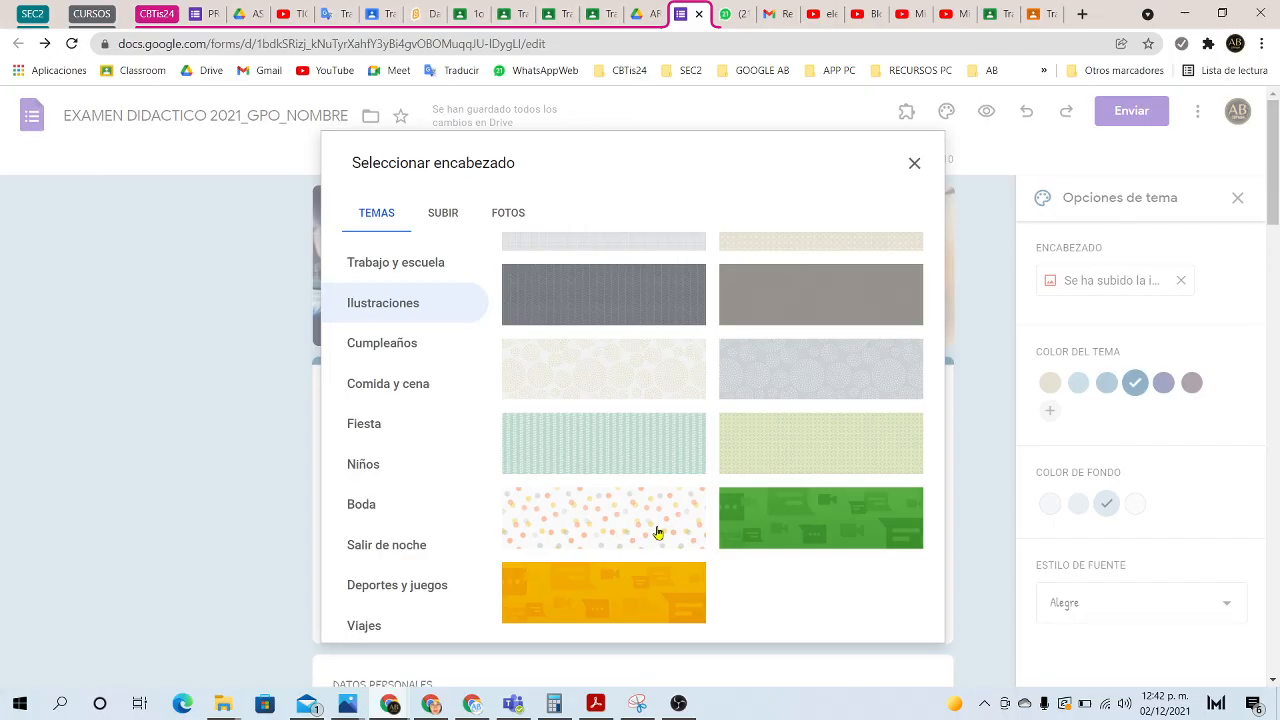
{"action": "left_click", "coordinate": [606, 369]}
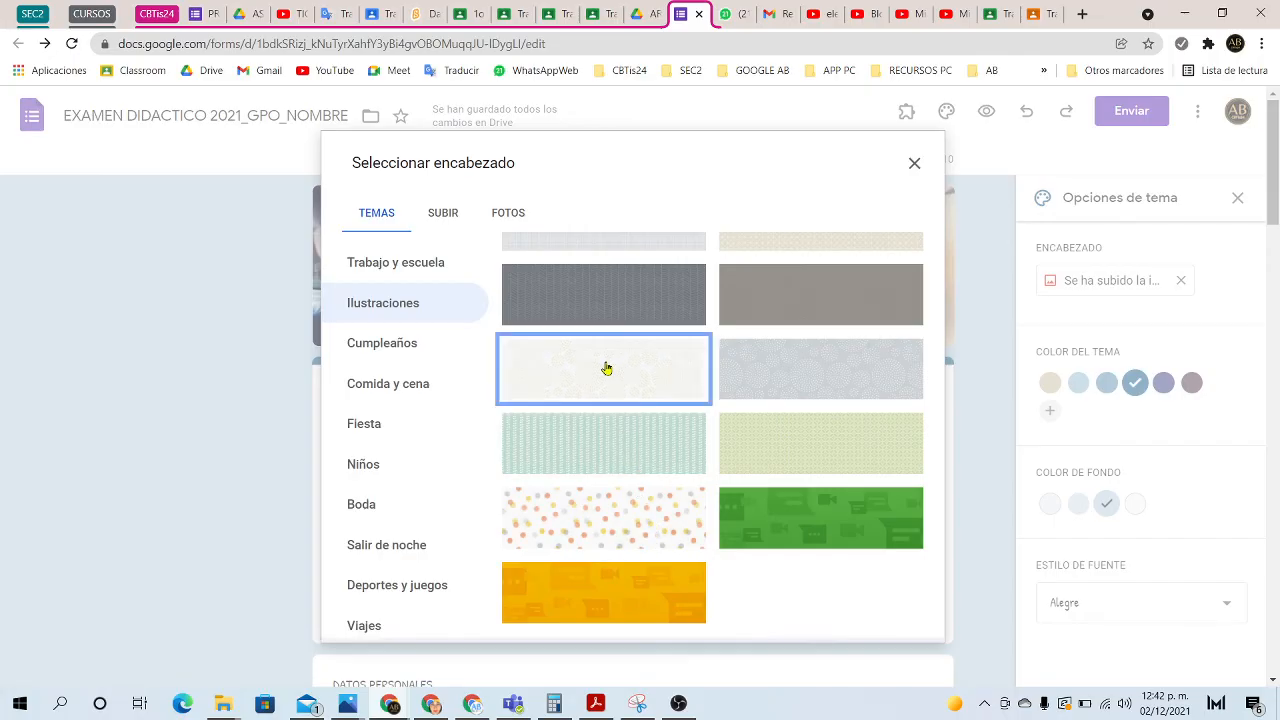
{"action": "left_click", "coordinate": [601, 299]}
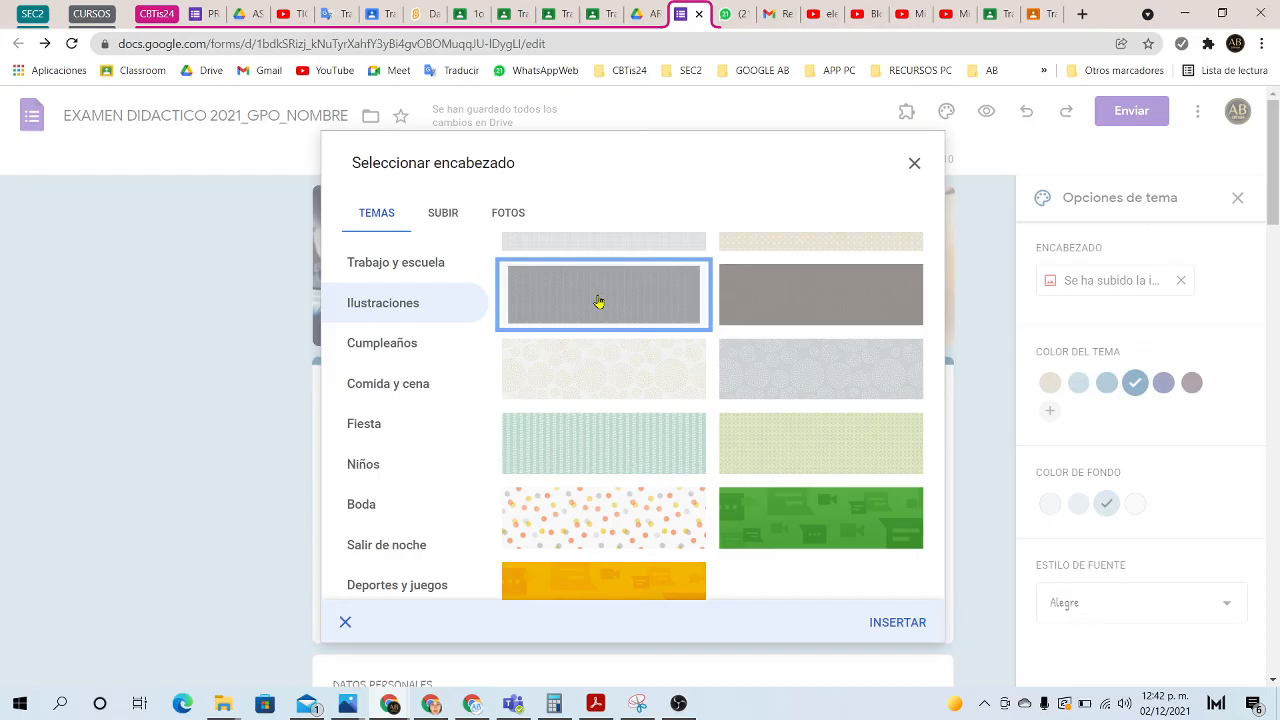
{"action": "left_click", "coordinate": [916, 626]}
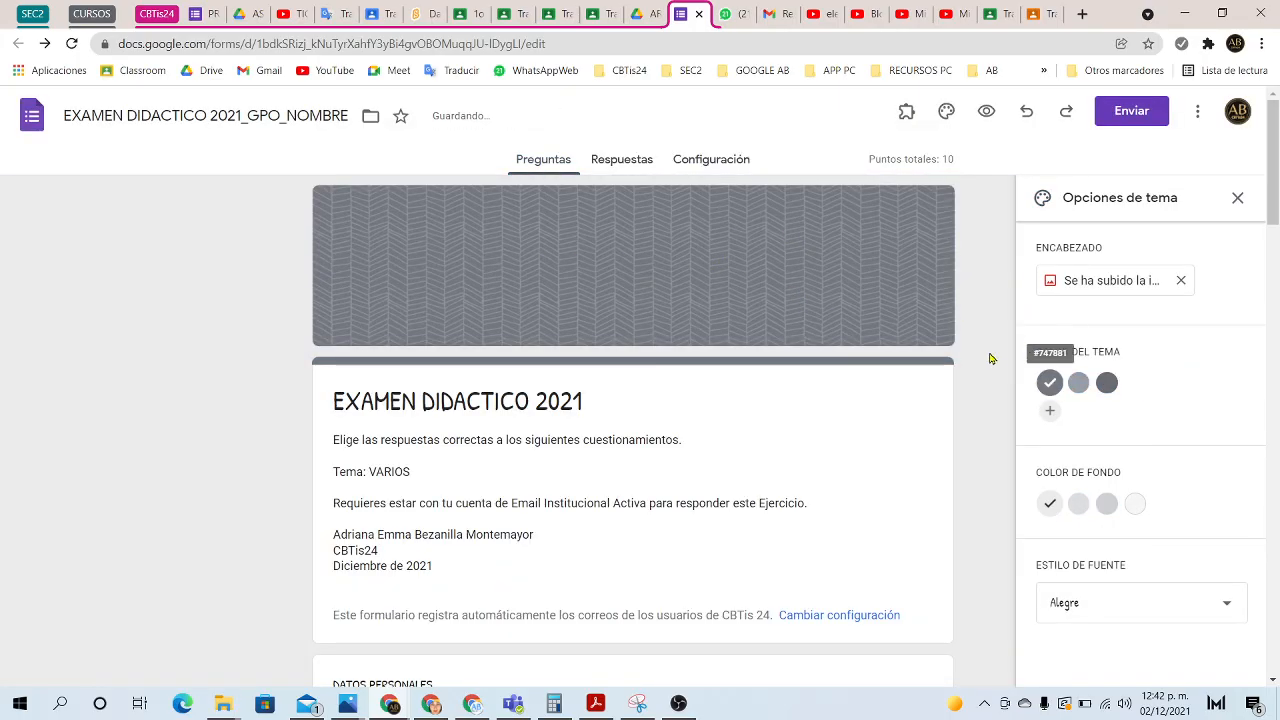
Step: Insert the "Trabajo y escuela" image of multicolored yarn strands as the form's header
{"action": "left_click", "coordinate": [1075, 283]}
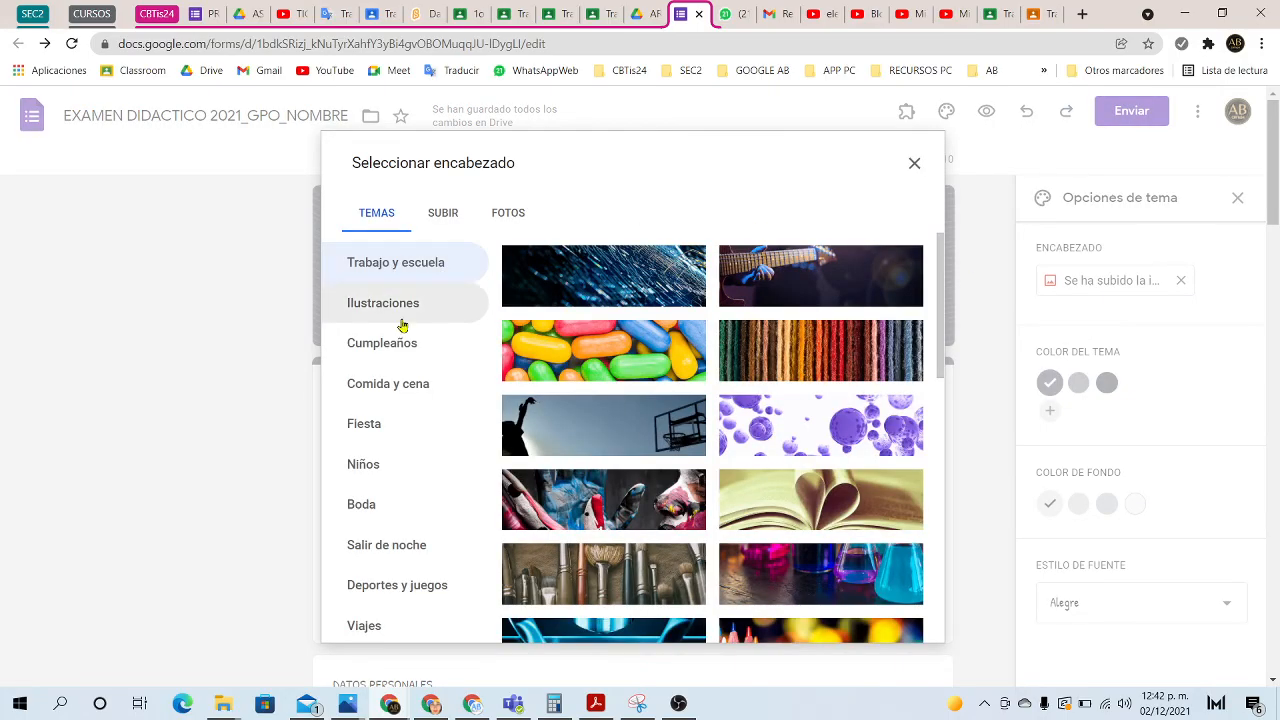
{"action": "left_click", "coordinate": [847, 358]}
{"action": "left_click", "coordinate": [907, 623]}
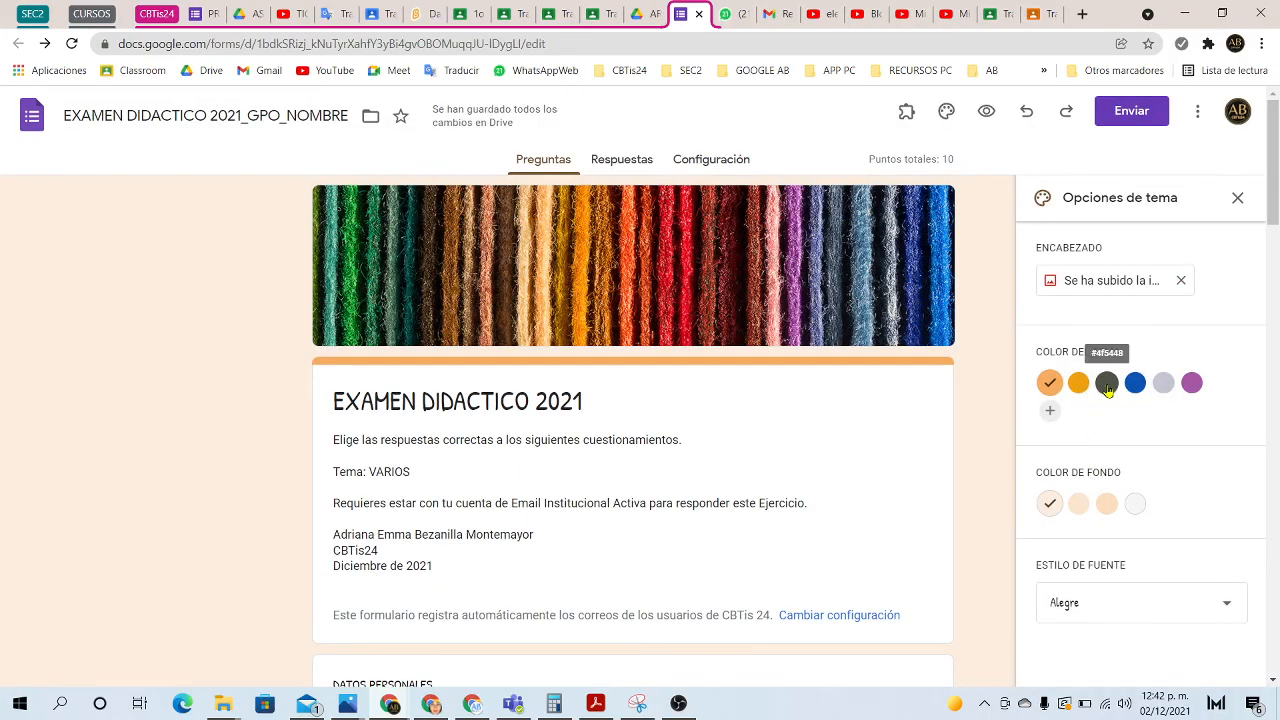
Step: Set the theme color to bright blue and the background to its medium blue shade, and close the theme options
{"action": "left_click", "coordinate": [1107, 388]}
{"action": "left_click", "coordinate": [1138, 386]}
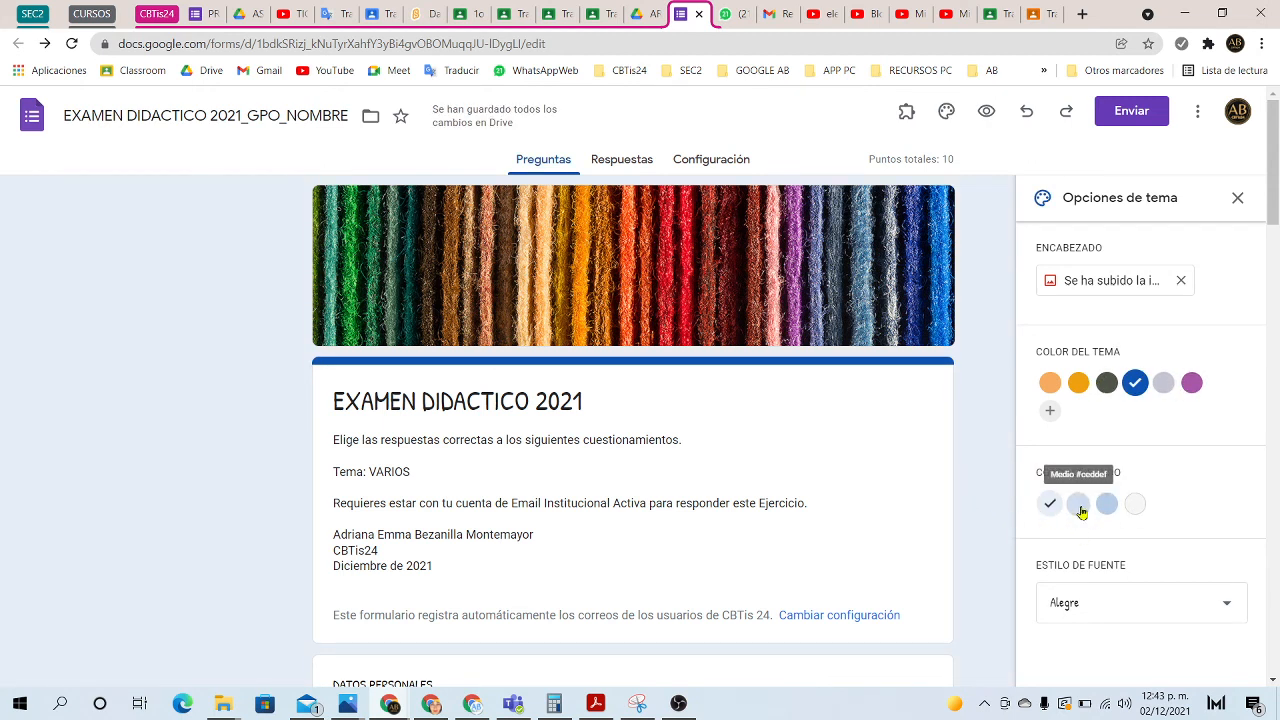
{"action": "left_click", "coordinate": [1079, 506]}
{"action": "left_click", "coordinate": [1106, 505]}
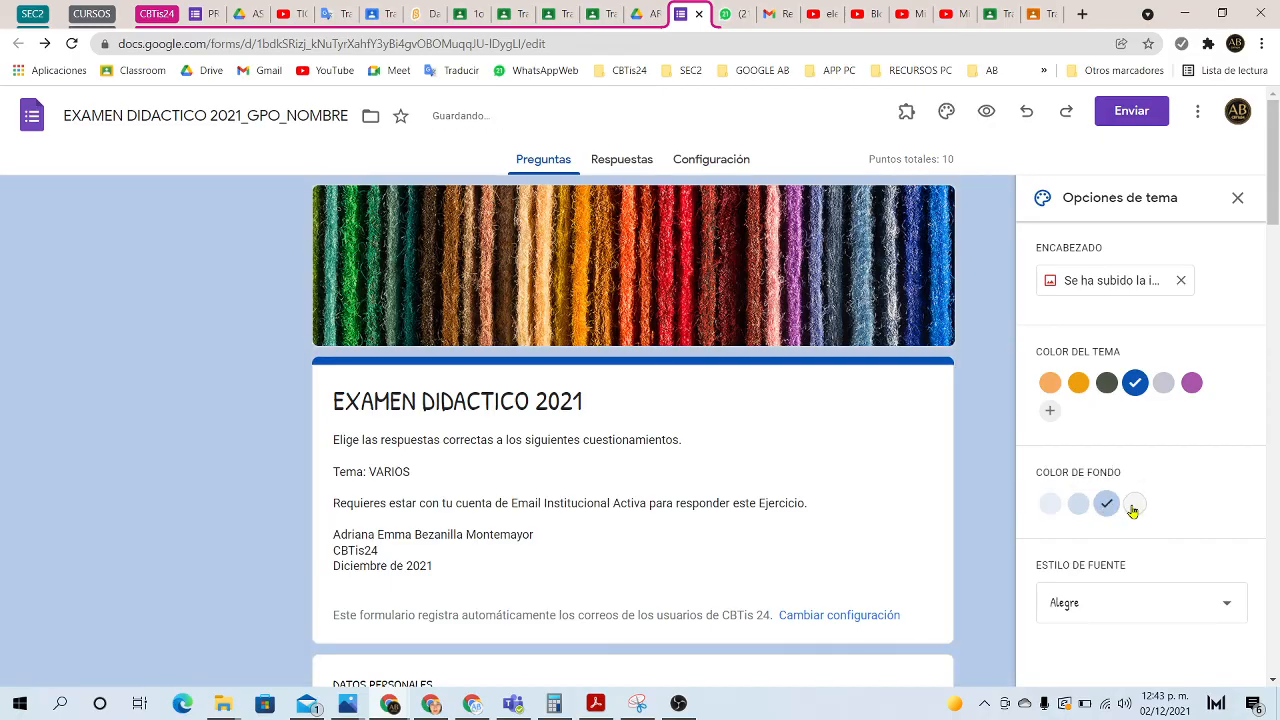
{"action": "left_click", "coordinate": [1134, 506]}
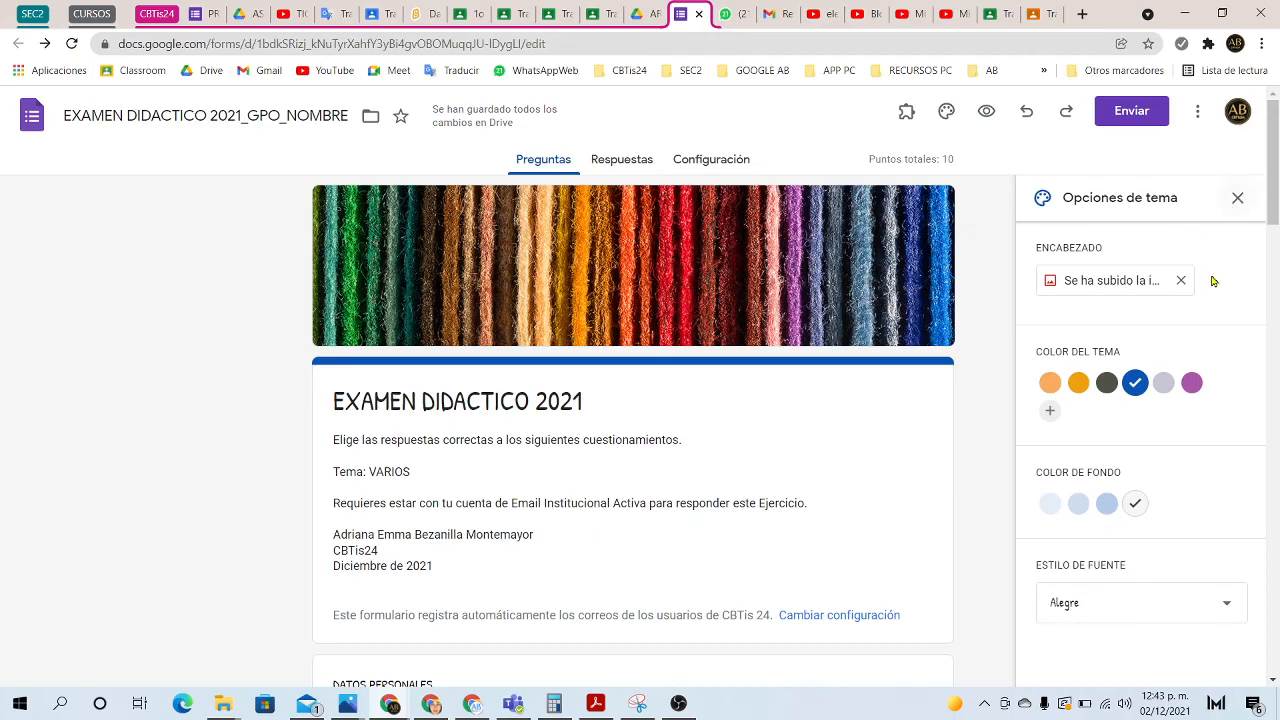
{"action": "left_click", "coordinate": [1080, 514]}
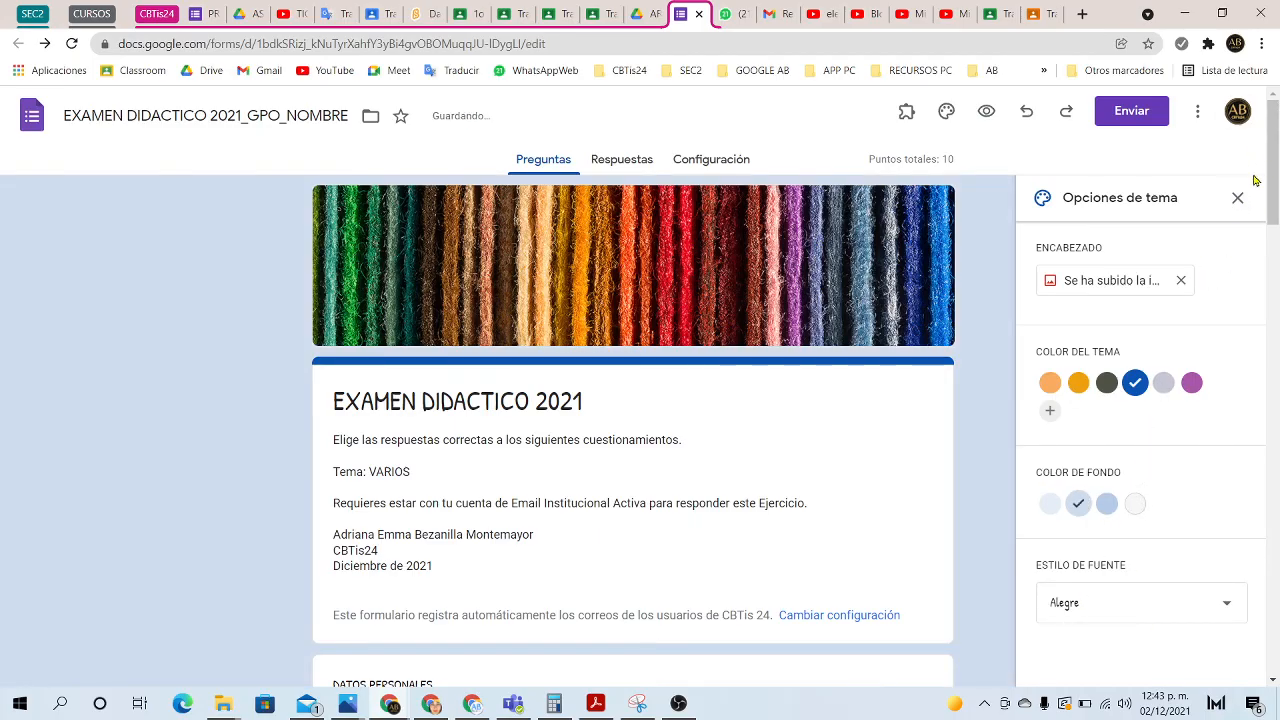
{"action": "left_click", "coordinate": [1238, 202]}
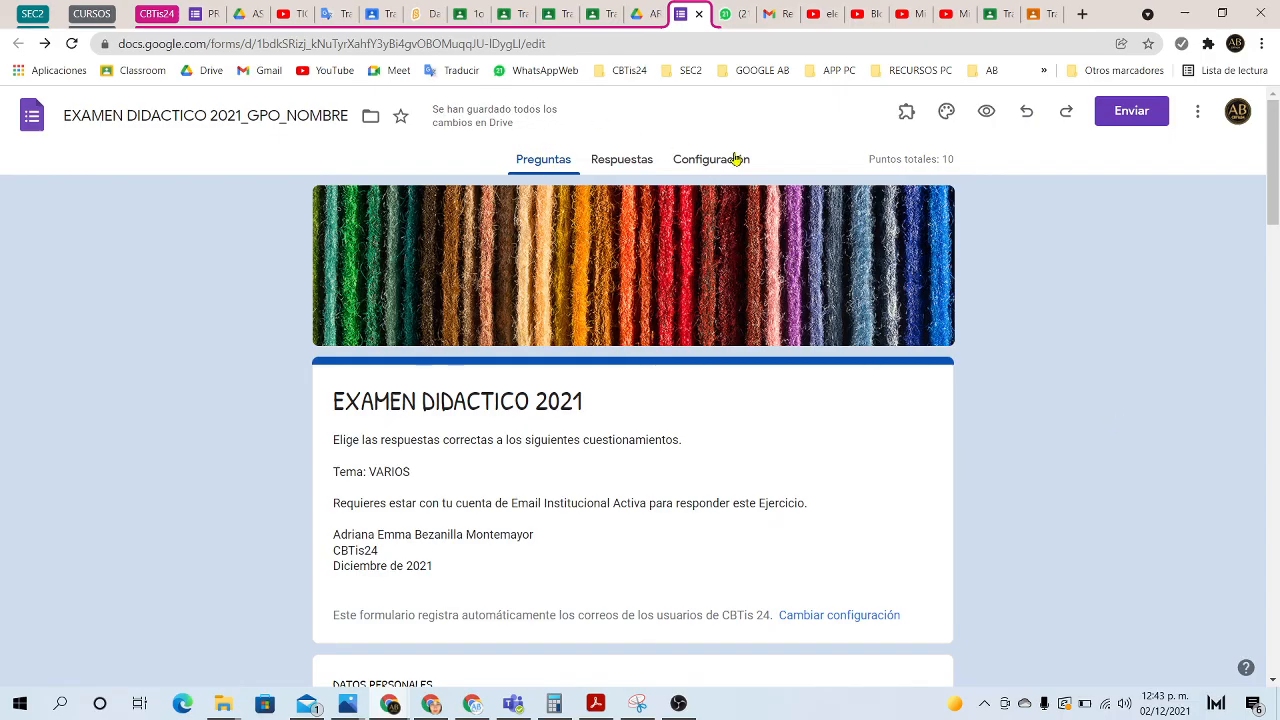
Step: Preview the form as a respondent and choose "1oB" as the group
{"action": "left_click", "coordinate": [986, 112]}
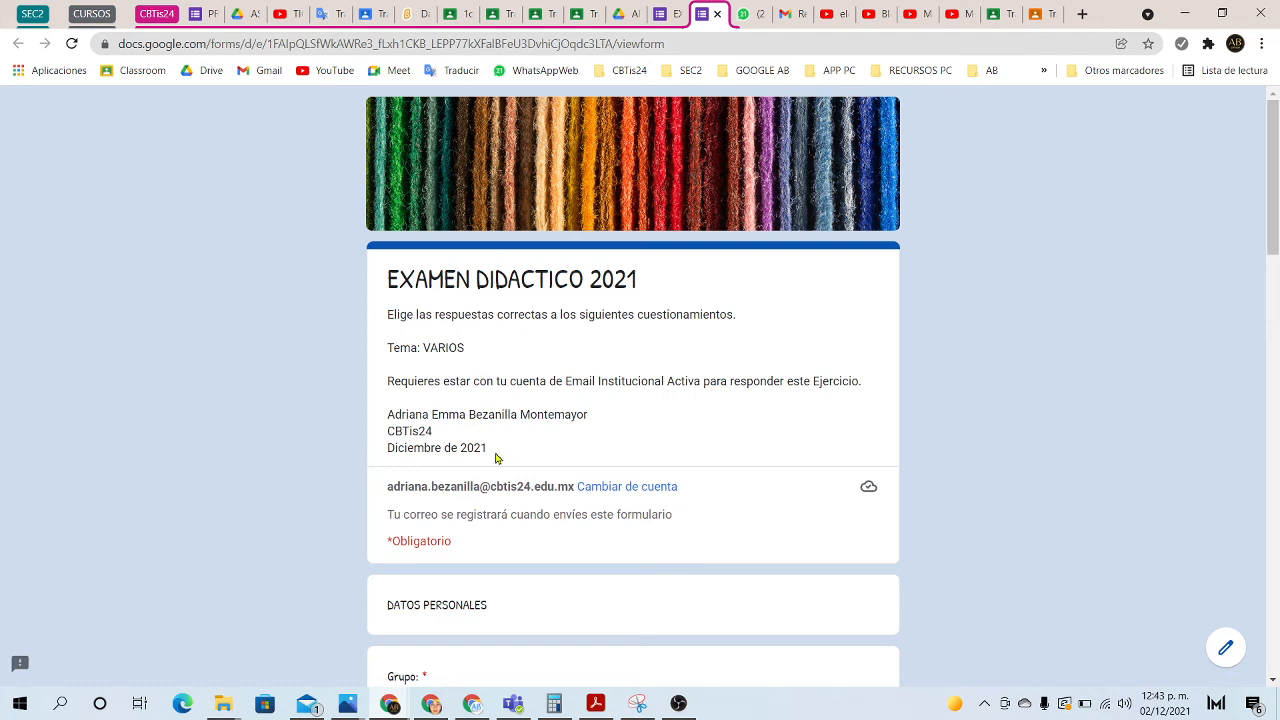
{"action": "scroll", "coordinate": [495, 453], "scroll_direction": "down", "scroll_amount": 1}
{"action": "scroll", "coordinate": [495, 453], "scroll_direction": "down", "scroll_amount": 2}
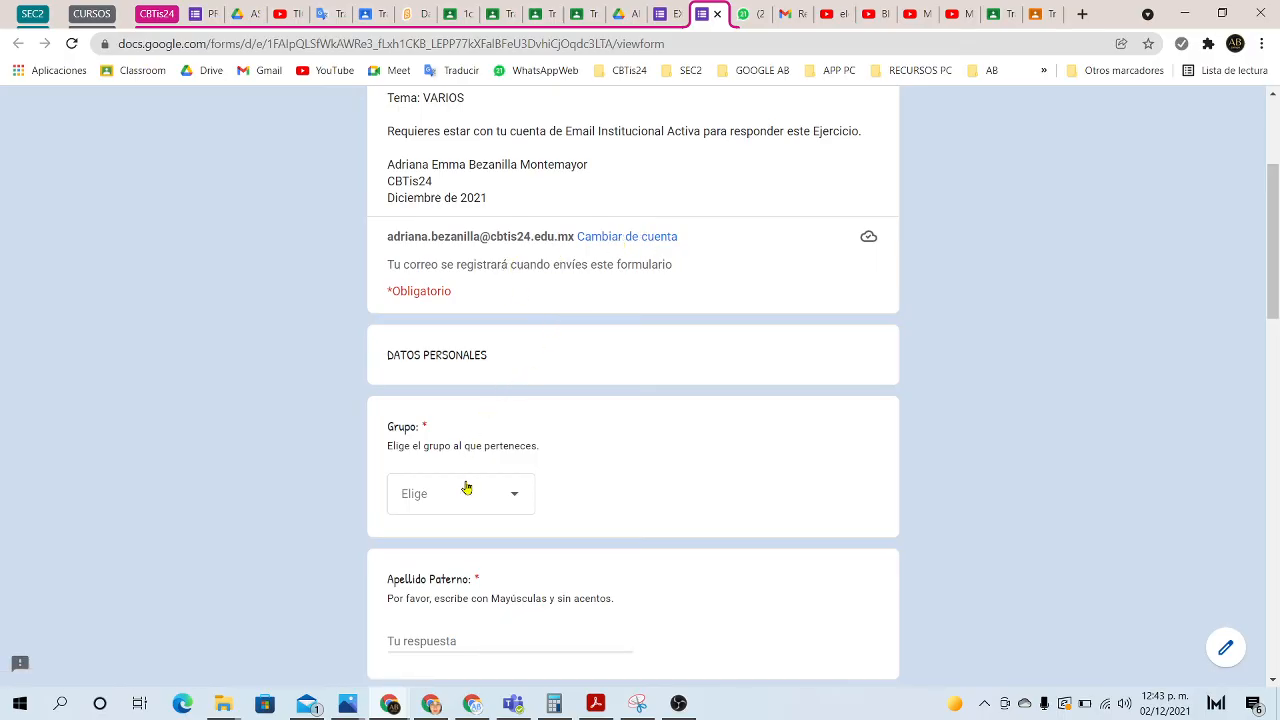
{"action": "left_click", "coordinate": [518, 495]}
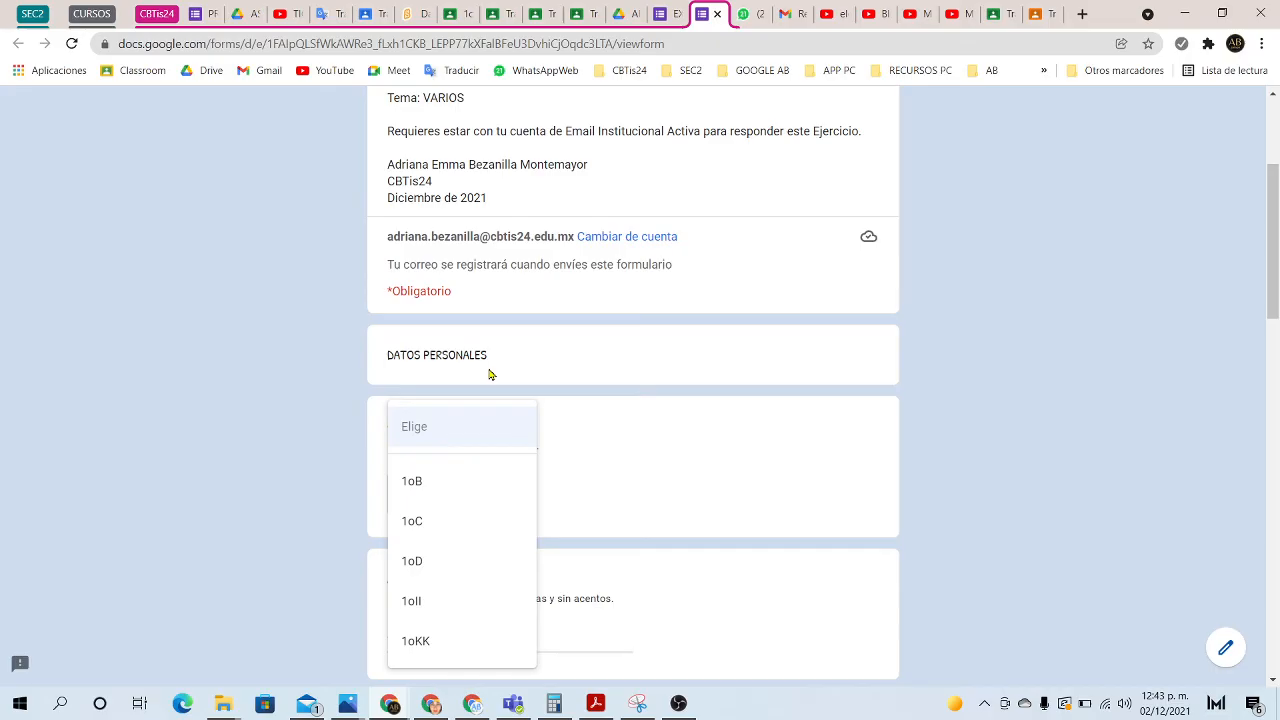
{"action": "left_click", "coordinate": [443, 486]}
Step: Fill in the respondent's paternal surname, maternal surname and first names in uppercase in the personal data section
{"action": "scroll", "coordinate": [247, 352], "scroll_direction": "down", "scroll_amount": 2}
{"action": "scroll", "coordinate": [247, 352], "scroll_direction": "down", "scroll_amount": 3}
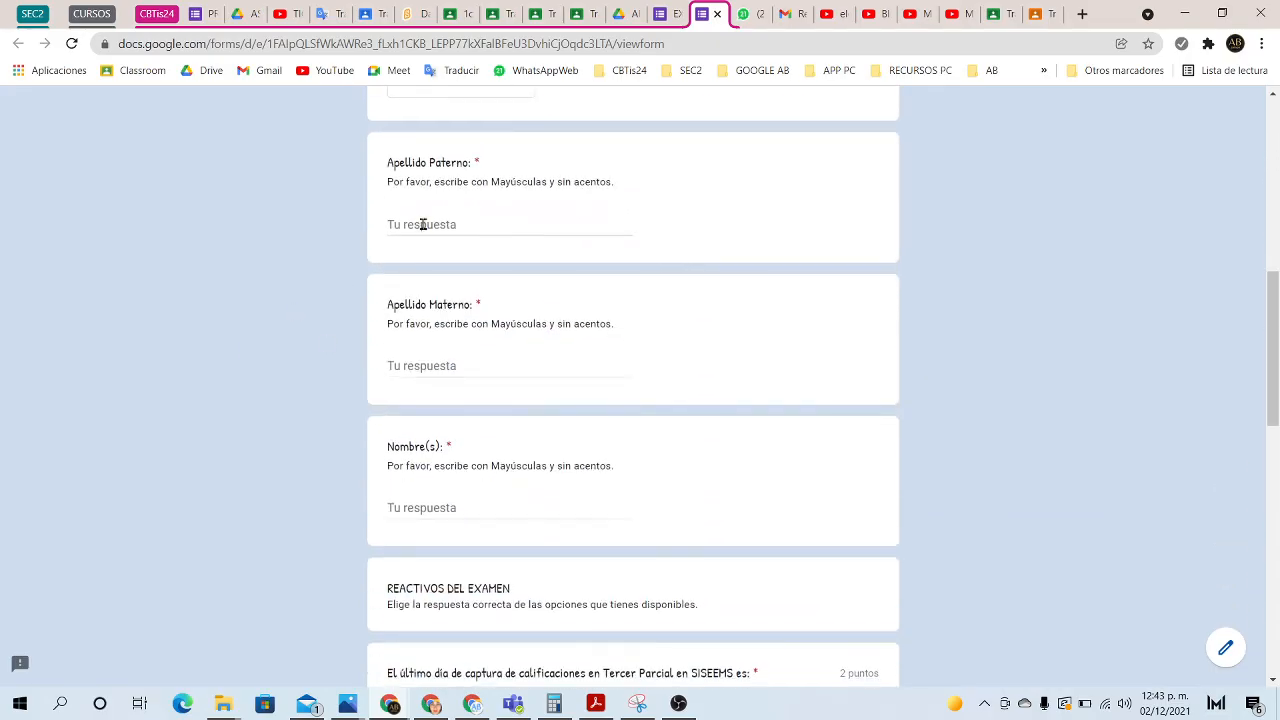
{"action": "left_click", "coordinate": [423, 224]}
{"action": "type", "text": "BEZANILLA"}
{"action": "key", "text": "Tab"}
{"action": "type", "text": "MONTEMAYO"}
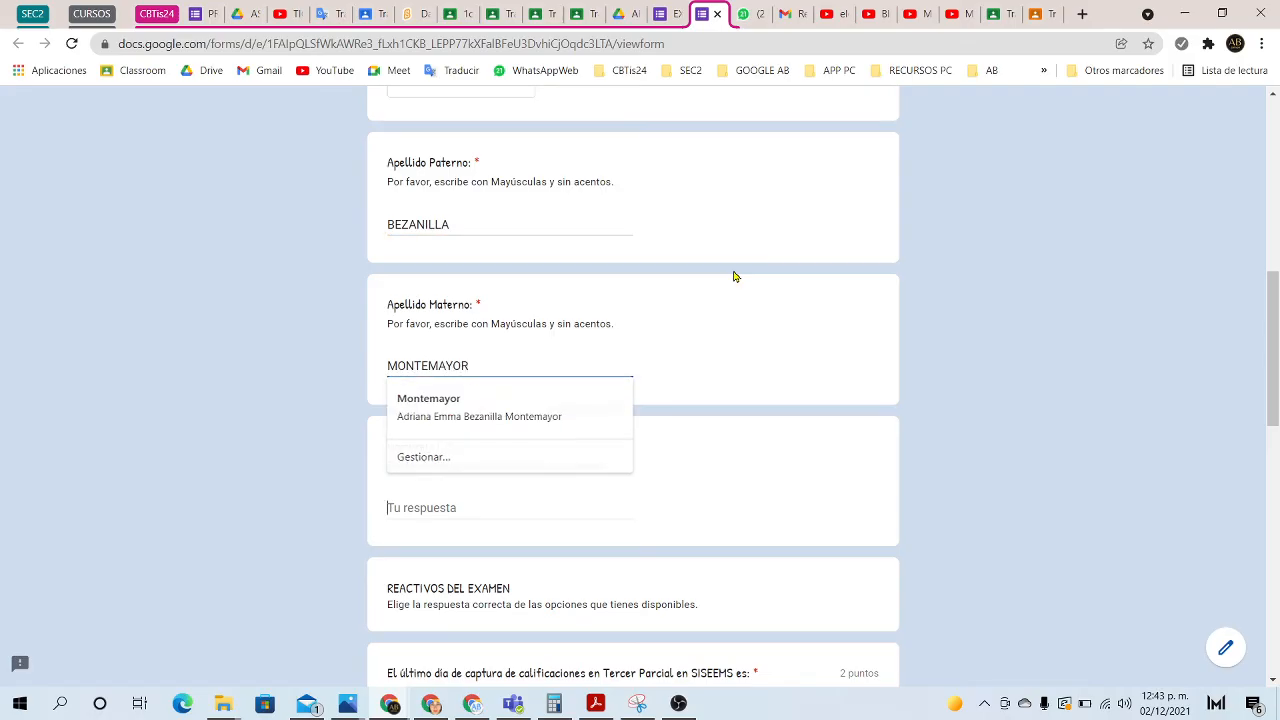
{"action": "key", "text": "Tab"}
{"action": "type", "text": "ADR"}
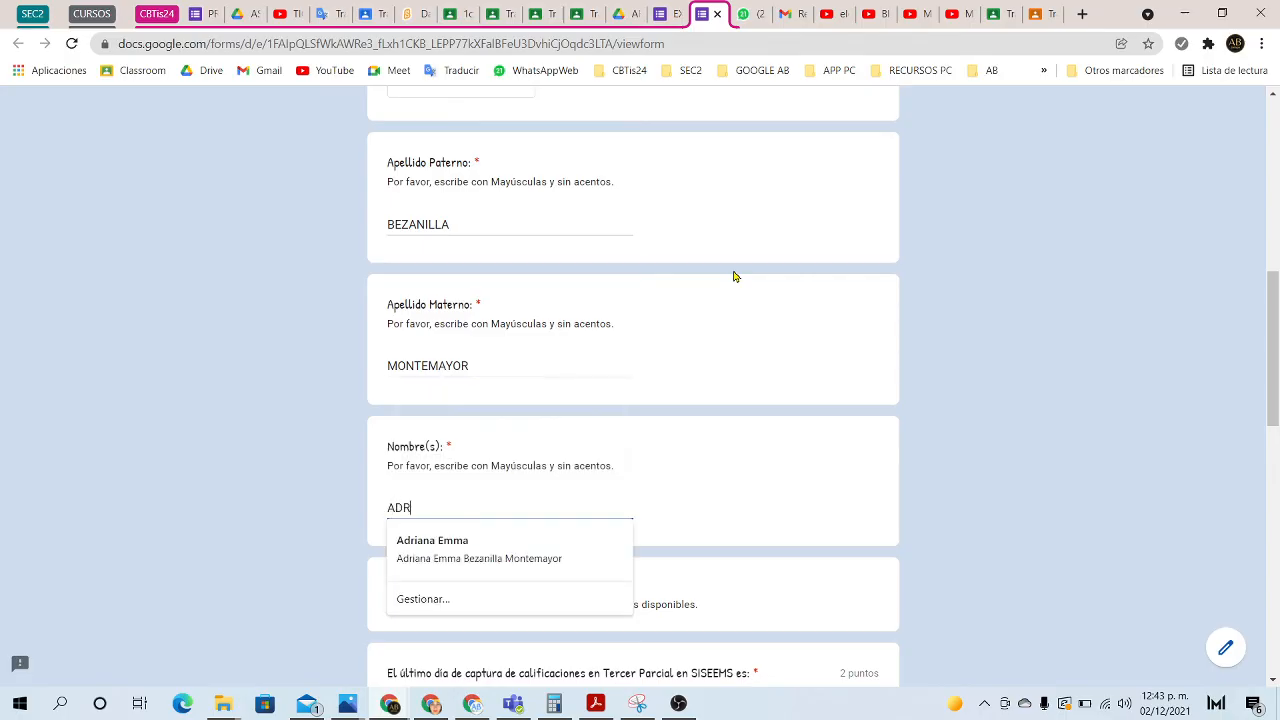
{"action": "type", "text": "IANA EMMA"}
{"action": "left_click", "coordinate": [229, 423]}
Step: Answer "9 de Diciembre." for the SISEEMS grade capture deadline, and select "Azul" and "Verde" as the rainbow colors
{"action": "scroll", "coordinate": [260, 455], "scroll_direction": "down", "scroll_amount": 4}
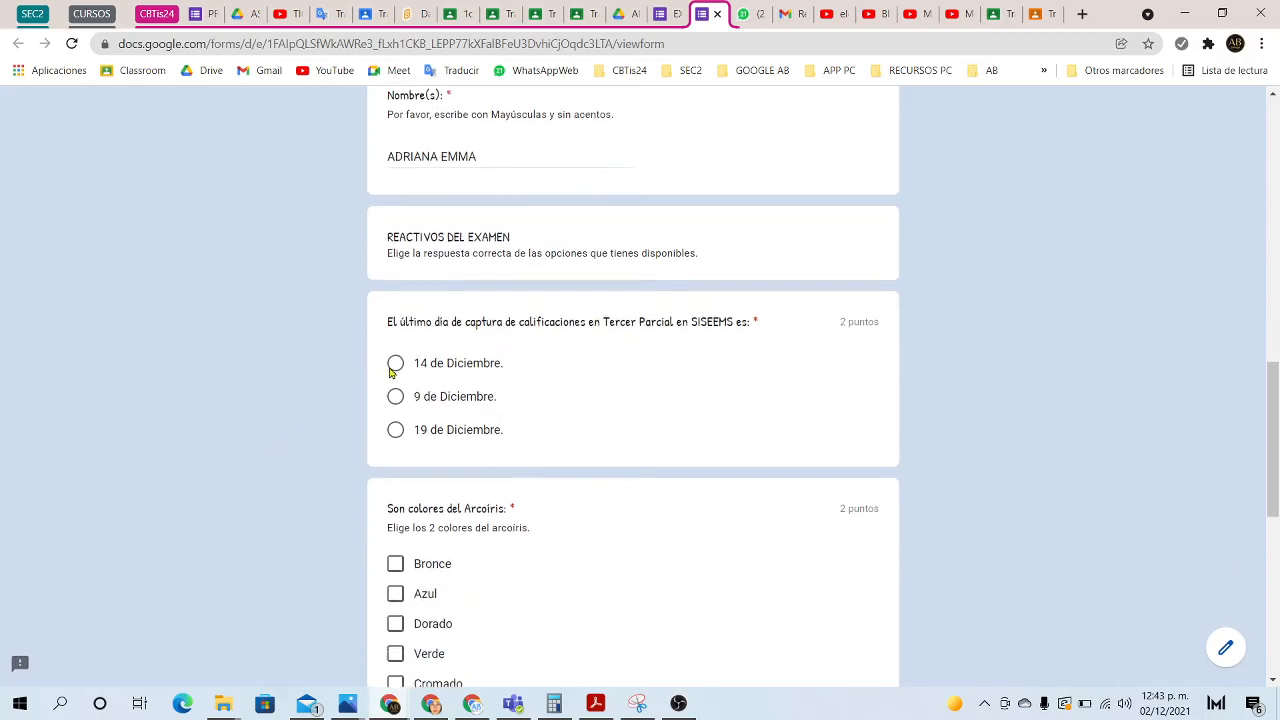
{"action": "scroll", "coordinate": [390, 370], "scroll_direction": "down", "scroll_amount": 1}
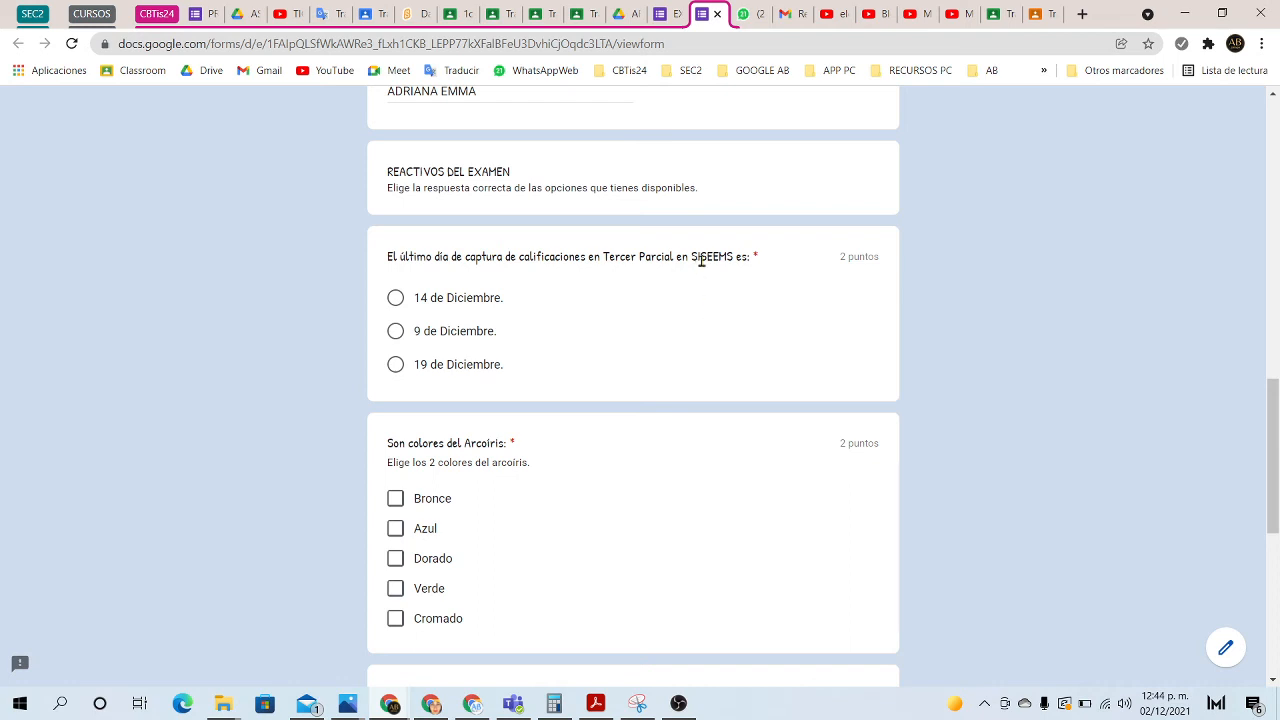
{"action": "left_click", "coordinate": [395, 331]}
{"action": "scroll", "coordinate": [219, 440], "scroll_direction": "down", "scroll_amount": 3}
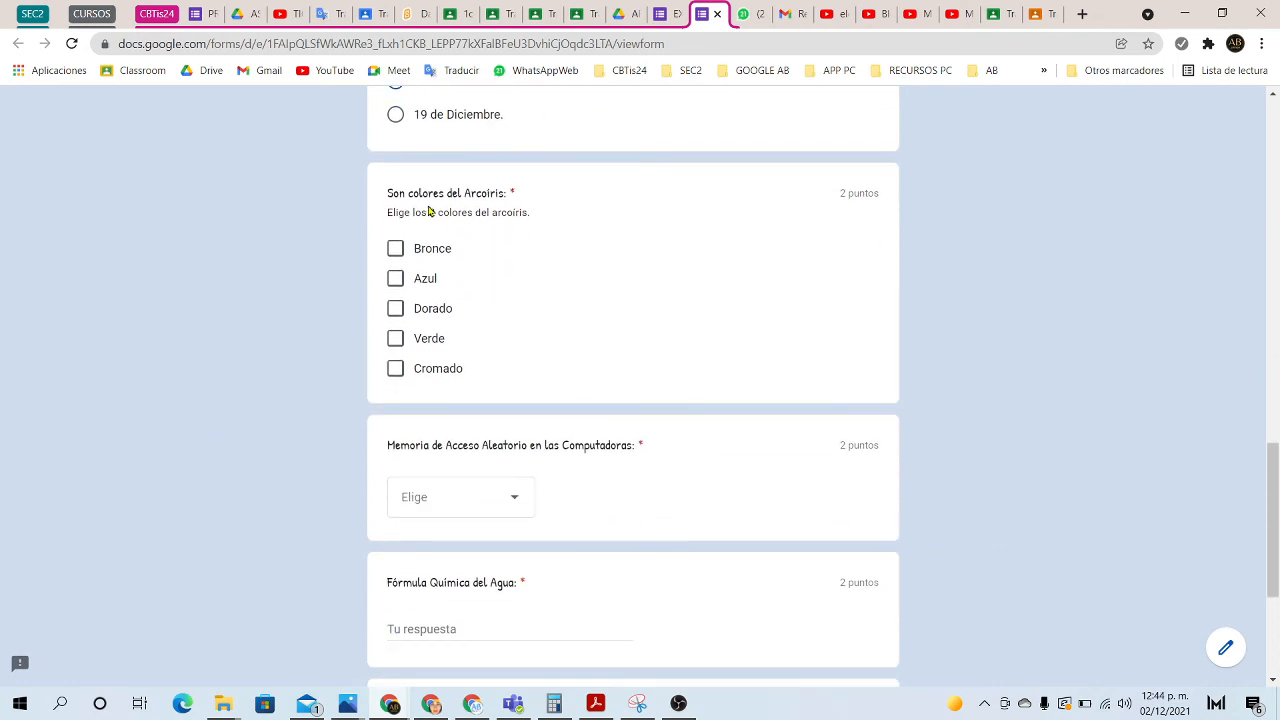
{"action": "left_click", "coordinate": [394, 280]}
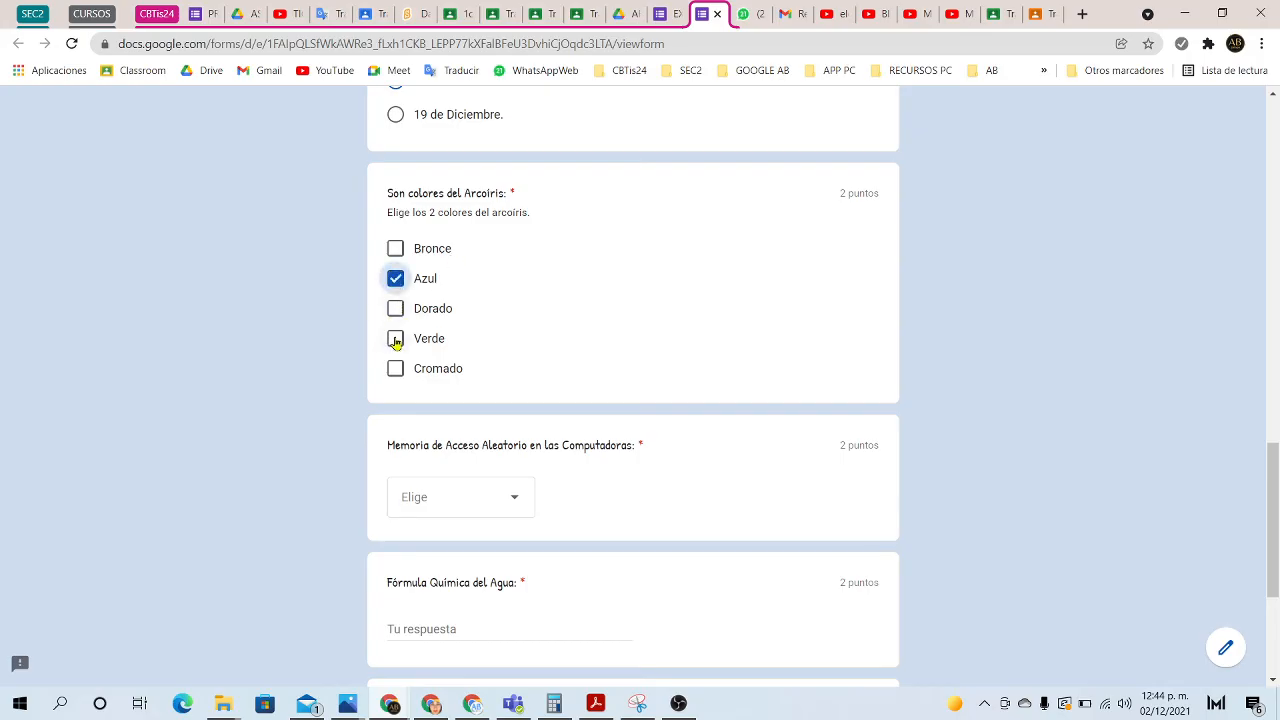
{"action": "left_click", "coordinate": [396, 341]}
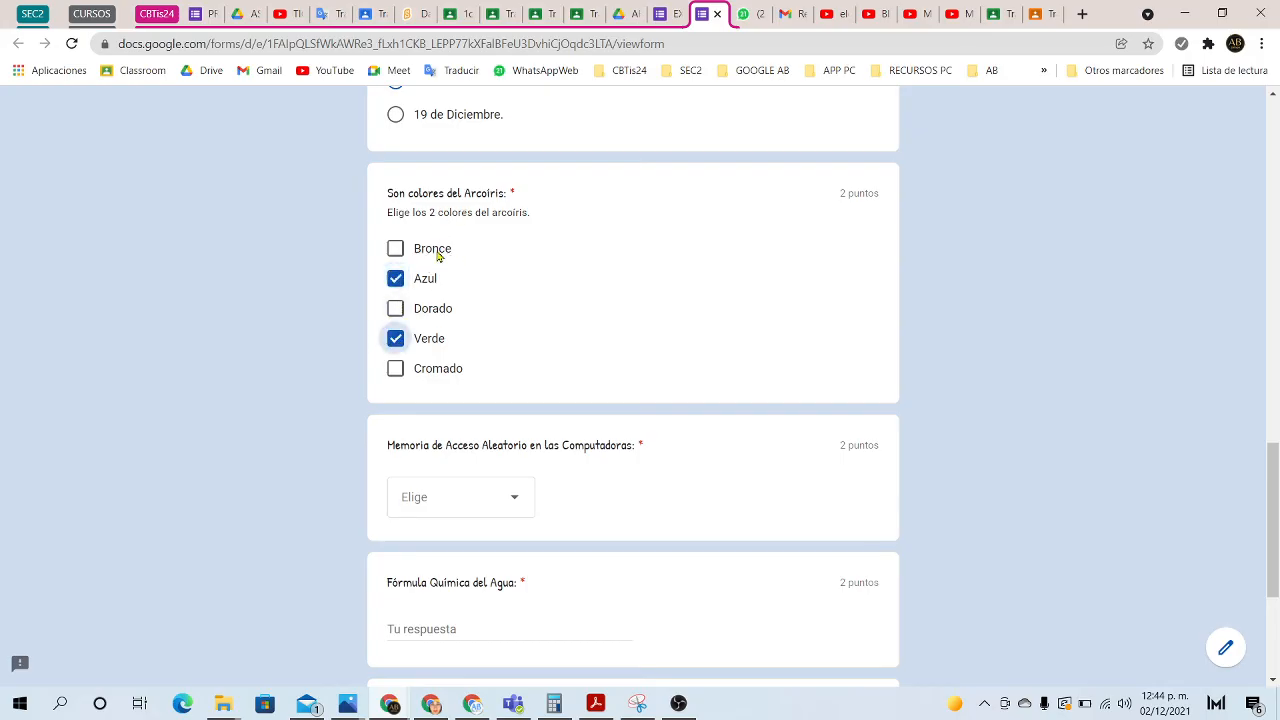
Step: Choose "RAM" for the random access memory question and enter "H2O" as the chemical formula of water
{"action": "scroll", "coordinate": [132, 437], "scroll_direction": "down", "scroll_amount": 1}
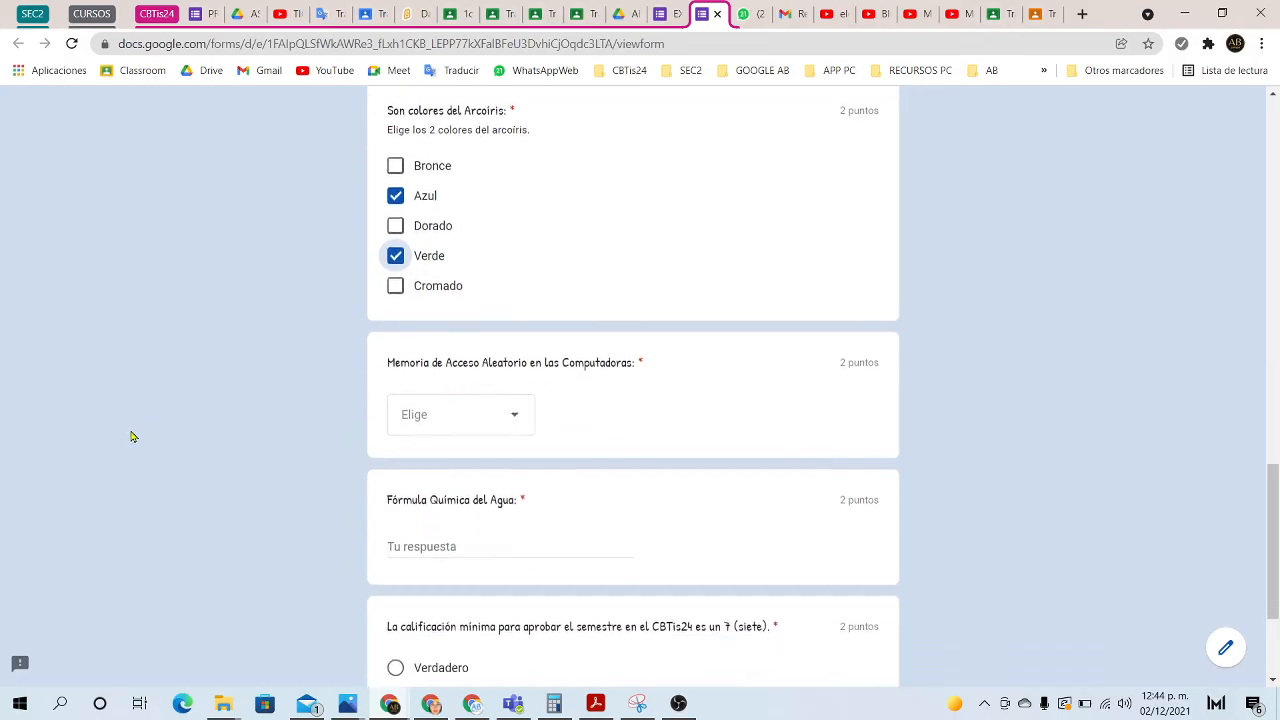
{"action": "scroll", "coordinate": [132, 437], "scroll_direction": "down", "scroll_amount": 1}
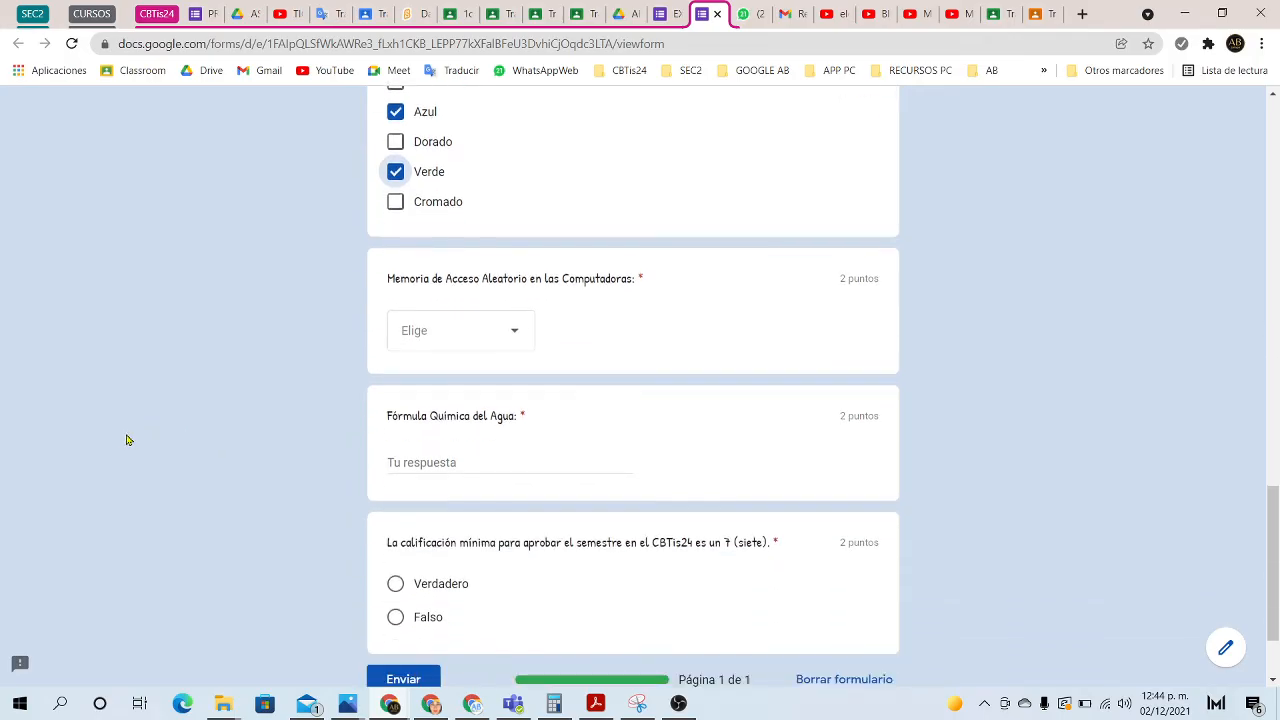
{"action": "left_click", "coordinate": [505, 339]}
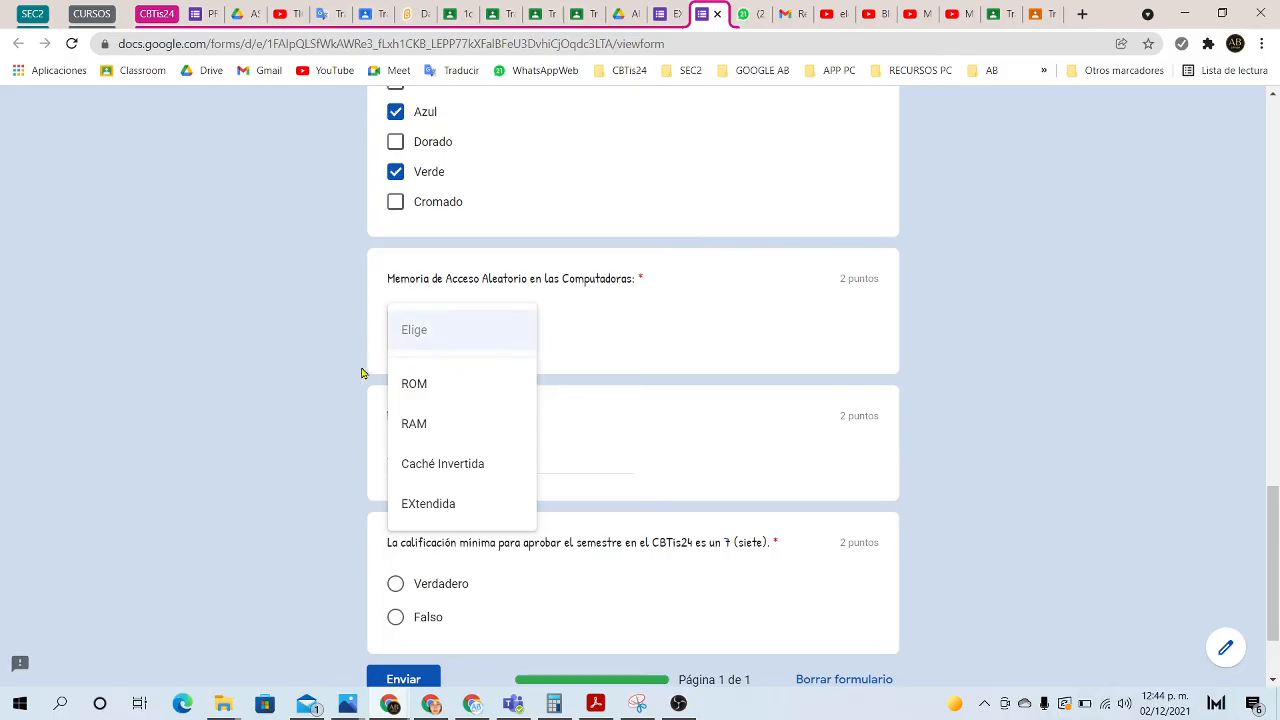
{"action": "left_click", "coordinate": [409, 437]}
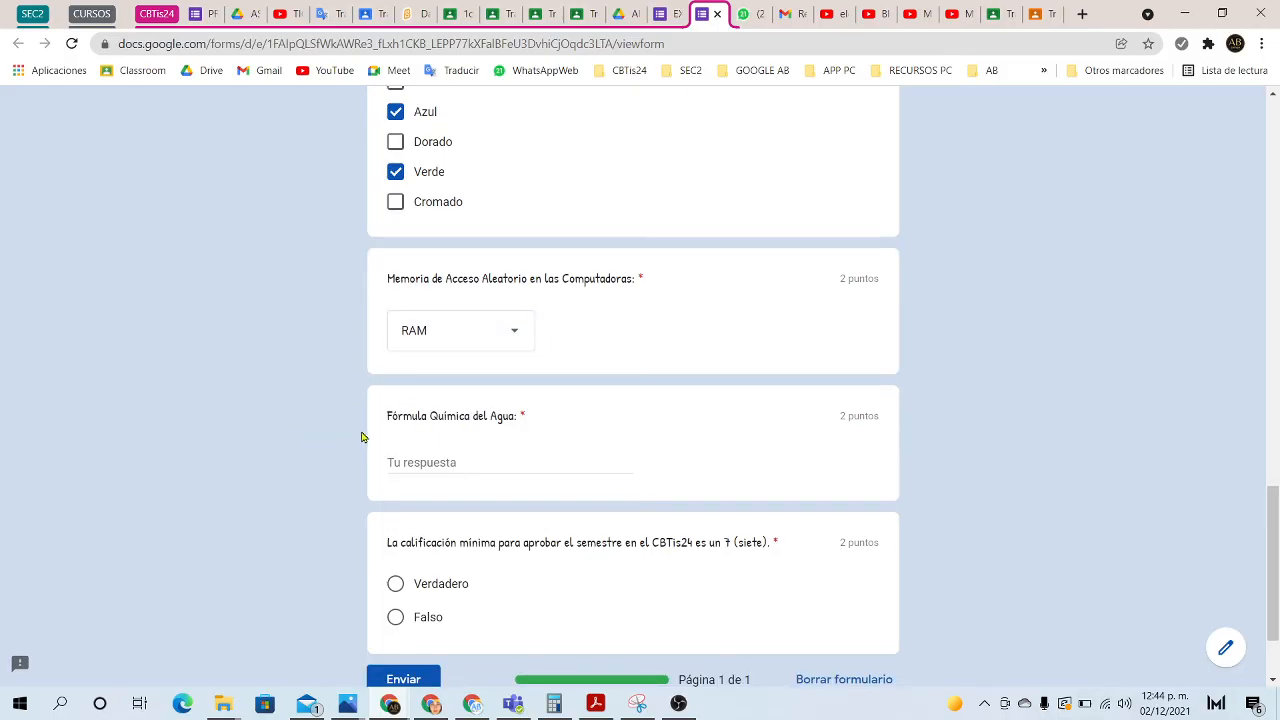
{"action": "left_click", "coordinate": [466, 463]}
{"action": "type", "text": "H2O"}
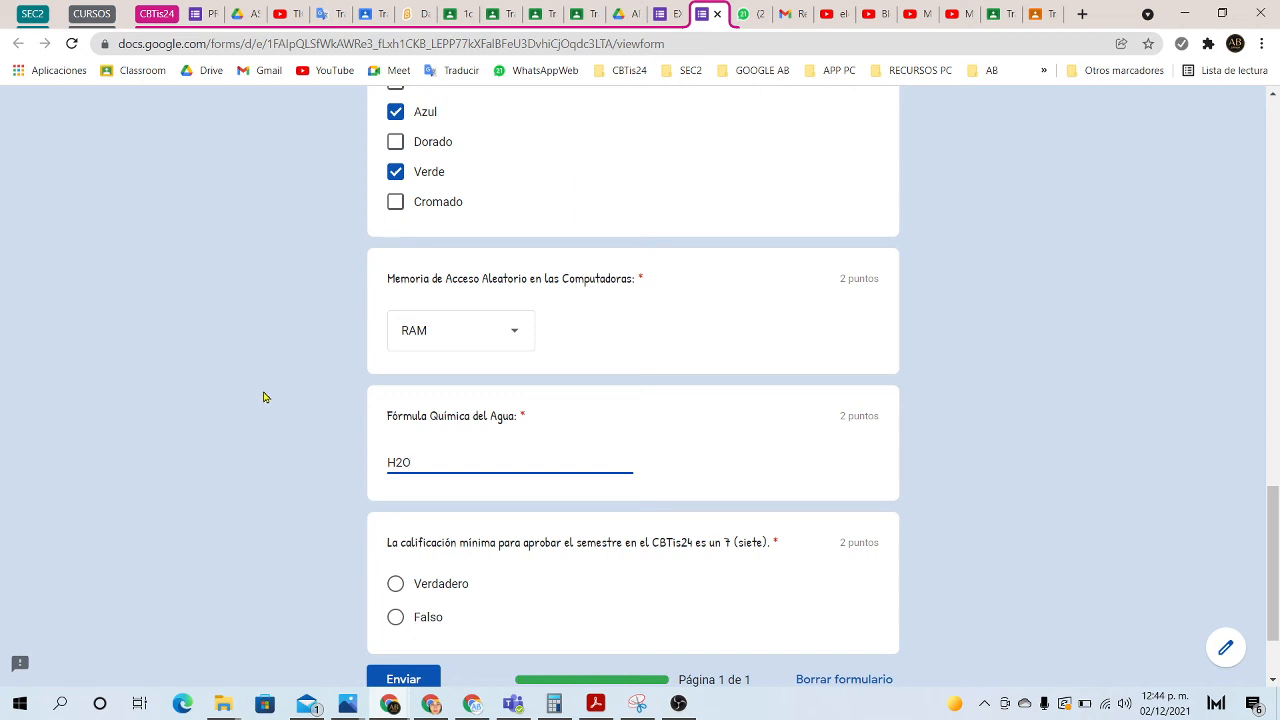
Step: Answer "Verdadero" to the minimum passing grade question and submit the form
{"action": "scroll", "coordinate": [480, 463], "scroll_direction": "down", "scroll_amount": 2}
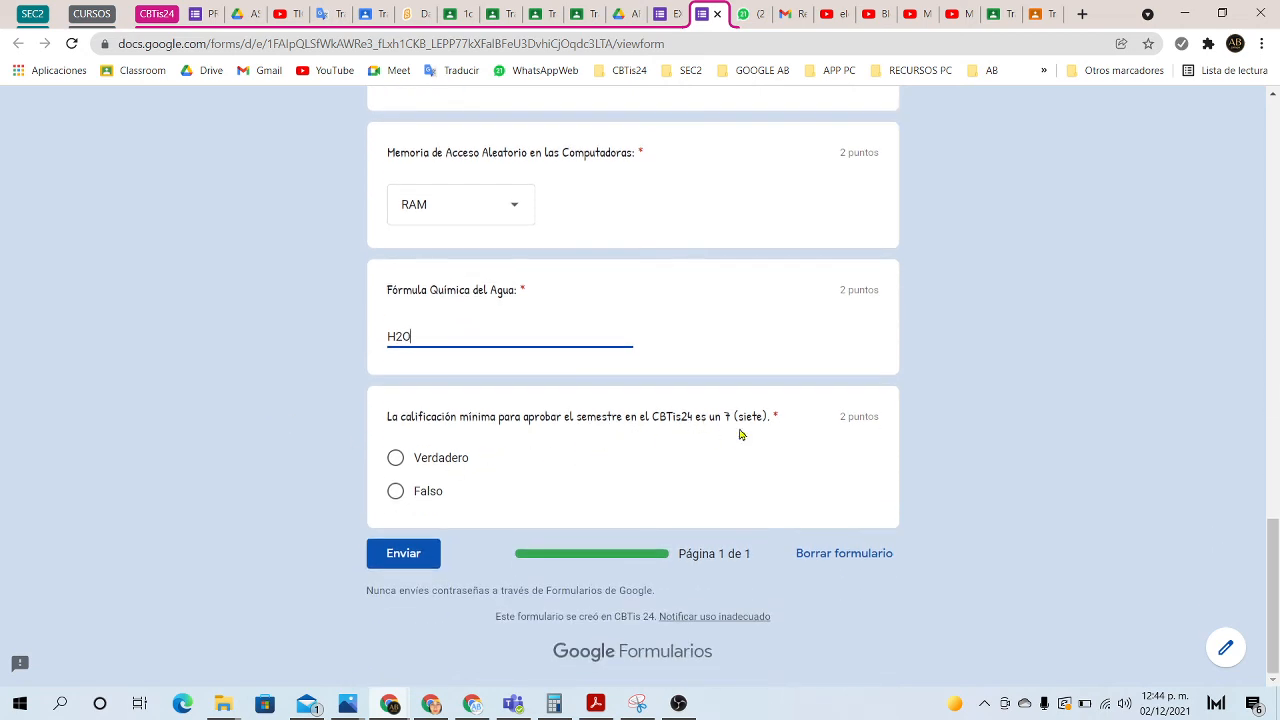
{"action": "left_click", "coordinate": [396, 459]}
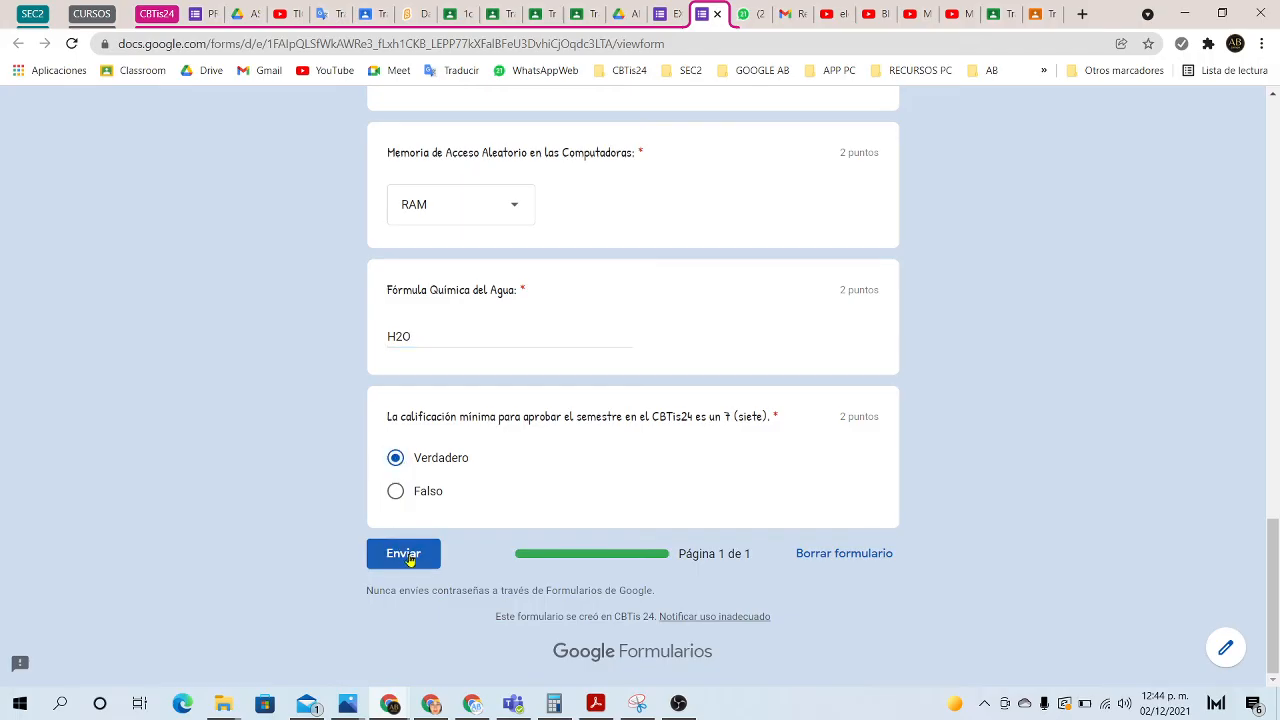
{"action": "left_click", "coordinate": [405, 557]}
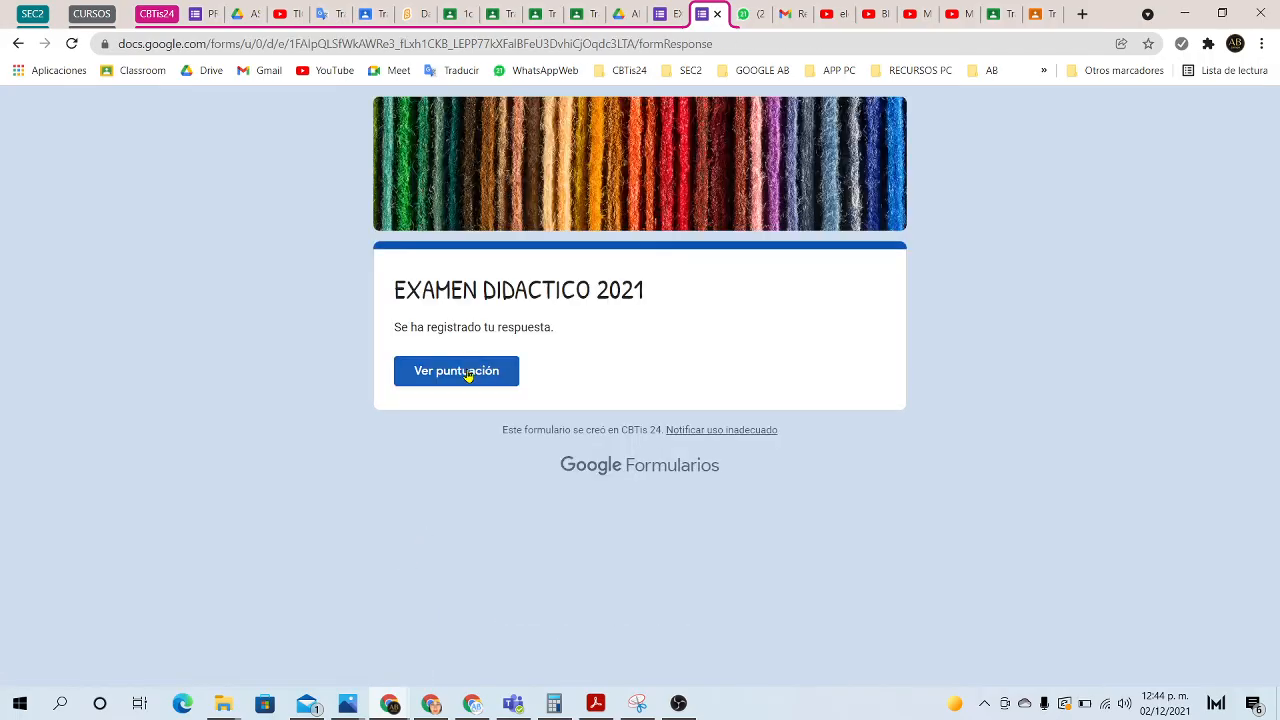
Step: View the score of the submitted exam and close the score and confirmation pages to return to the form editor
{"action": "left_click", "coordinate": [469, 374]}
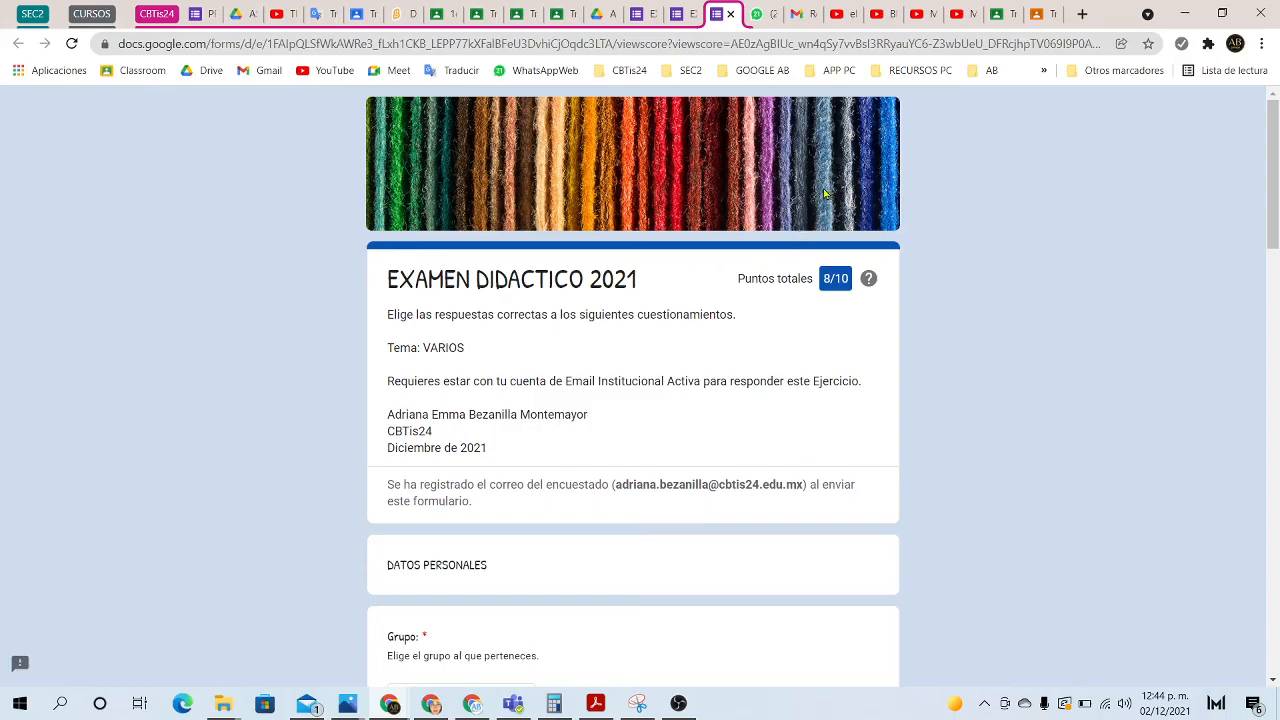
{"action": "left_click", "coordinate": [731, 14]}
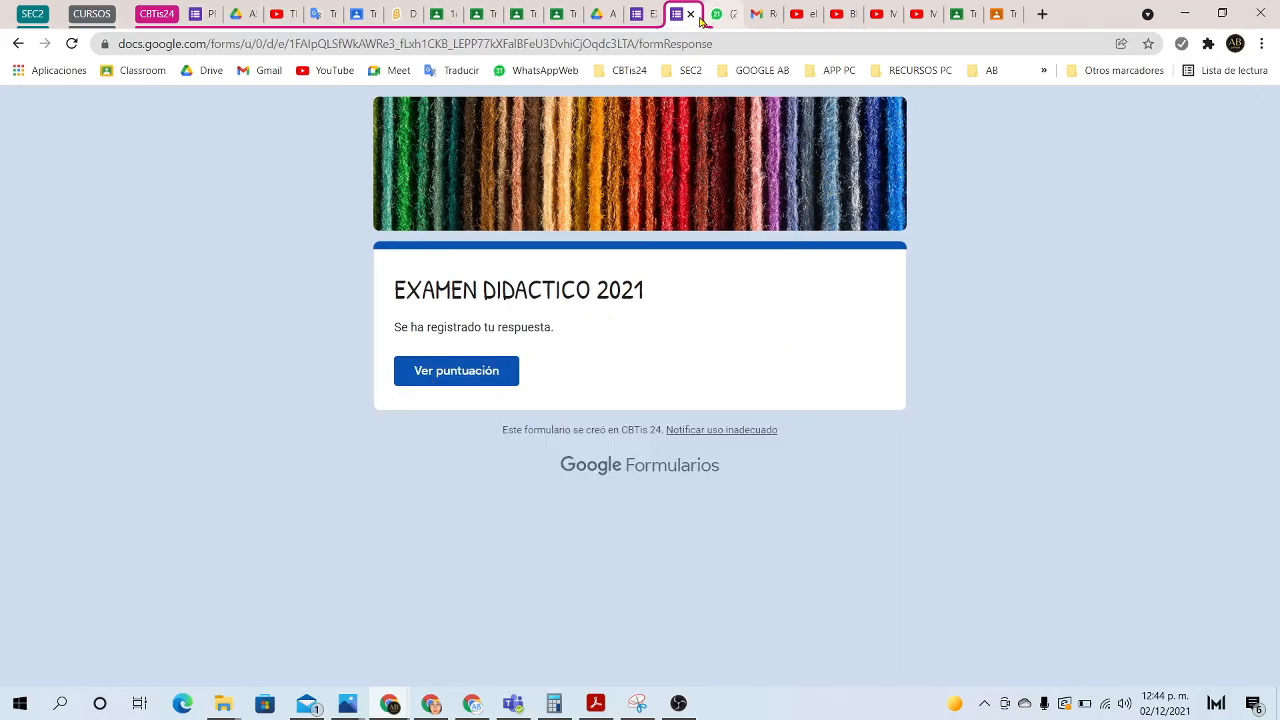
{"action": "left_click", "coordinate": [690, 14]}
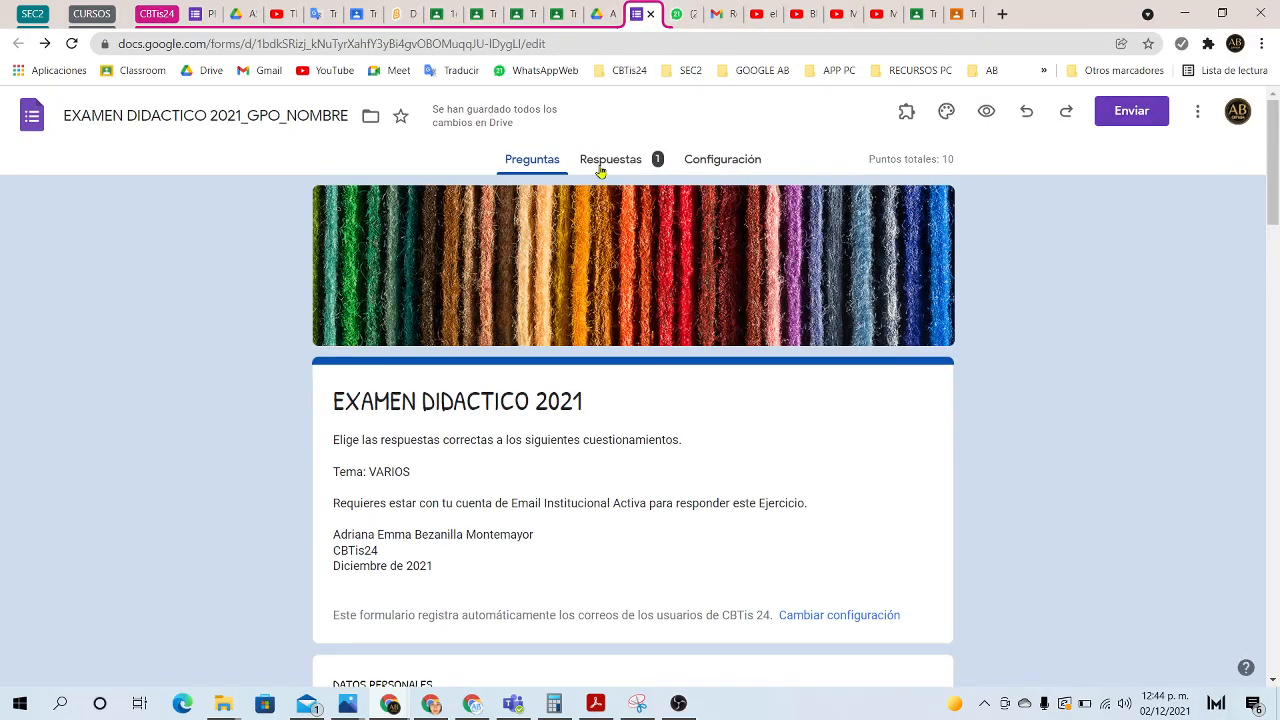
Step: Examine the response summary, including score statistics, frequently missed questions, the scores table and each question's answers and charts
{"action": "left_click", "coordinate": [607, 160]}
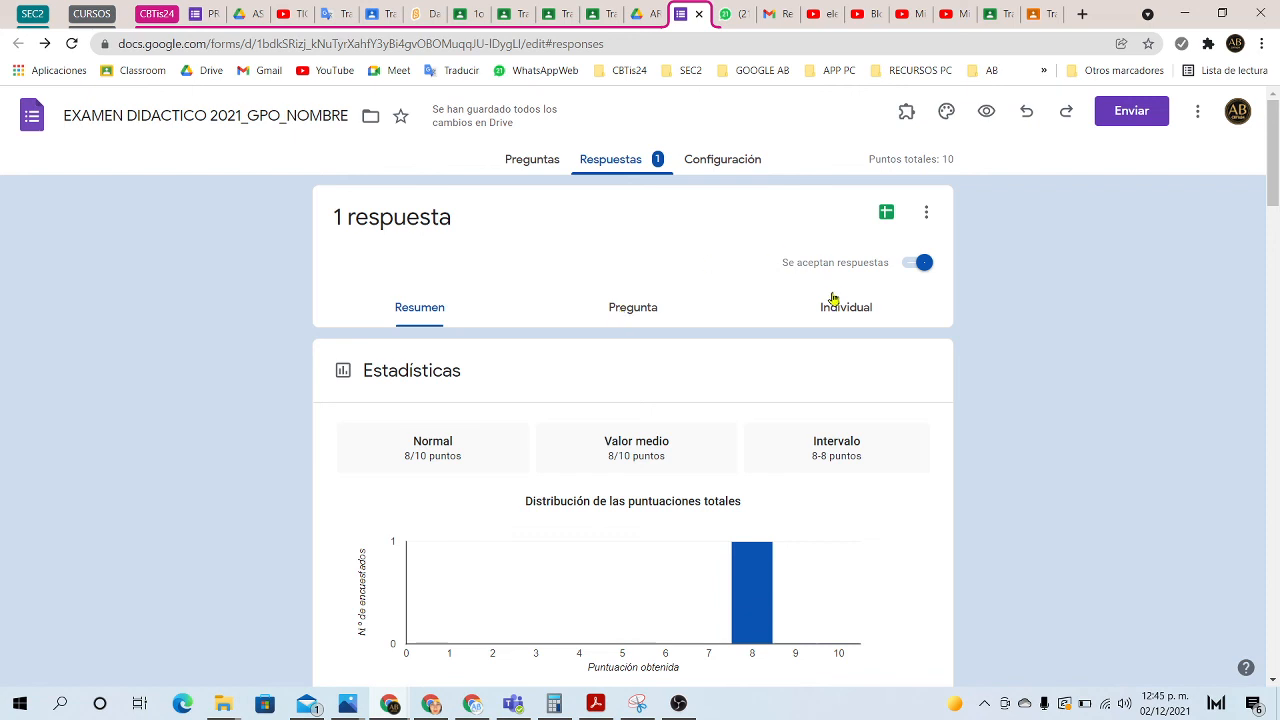
{"action": "scroll", "coordinate": [520, 443], "scroll_direction": "down", "scroll_amount": 2}
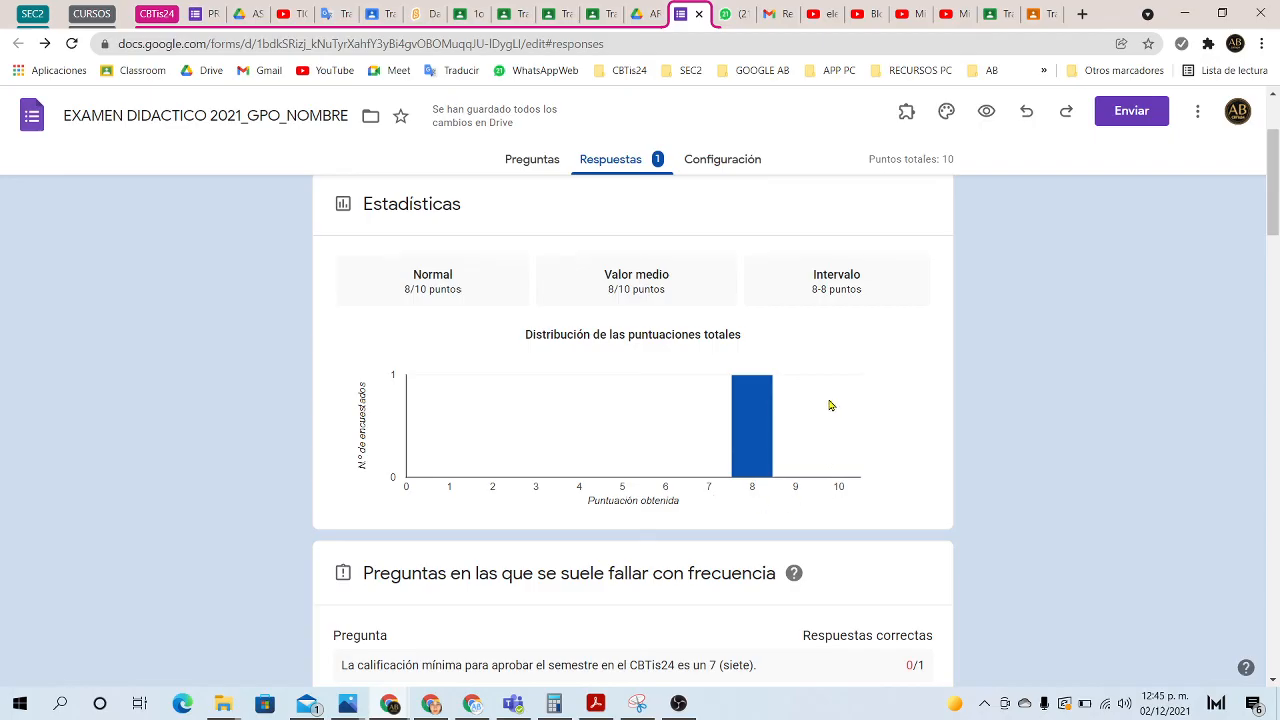
{"action": "scroll", "coordinate": [560, 520], "scroll_direction": "down", "scroll_amount": 3}
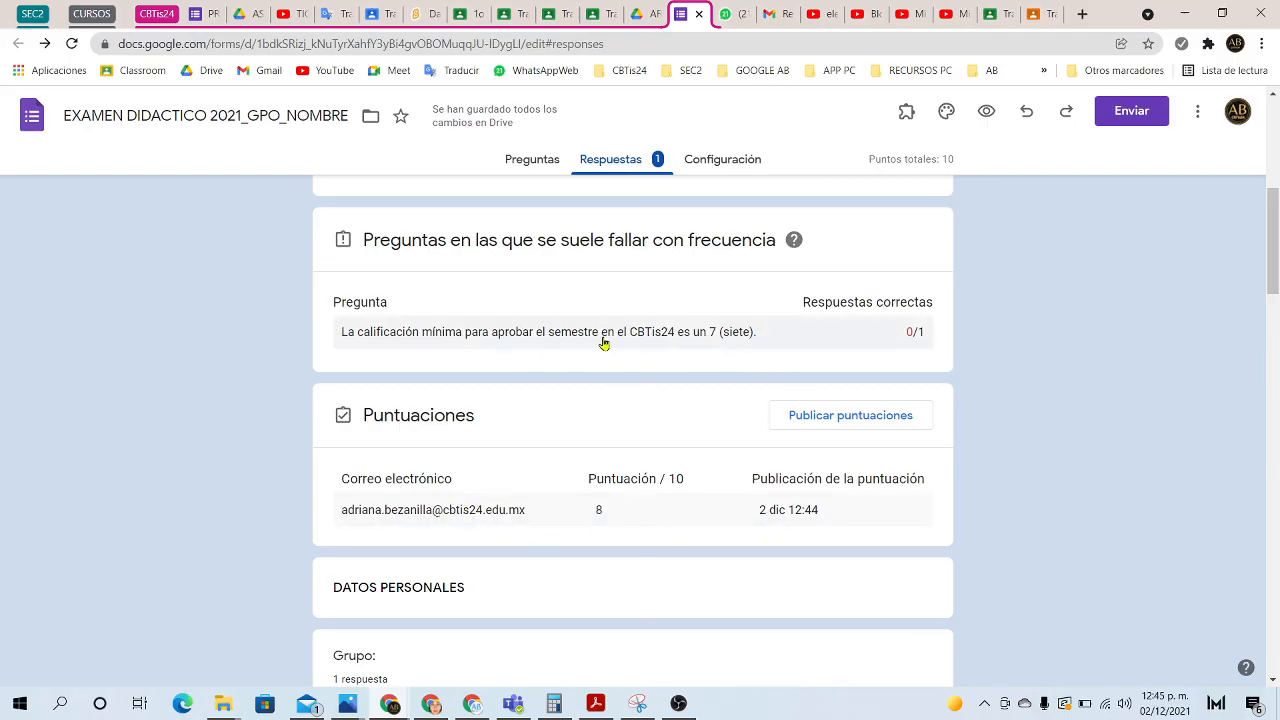
{"action": "scroll", "coordinate": [712, 340], "scroll_direction": "down", "scroll_amount": 3}
{"action": "scroll", "coordinate": [717, 351], "scroll_direction": "up", "scroll_amount": 1}
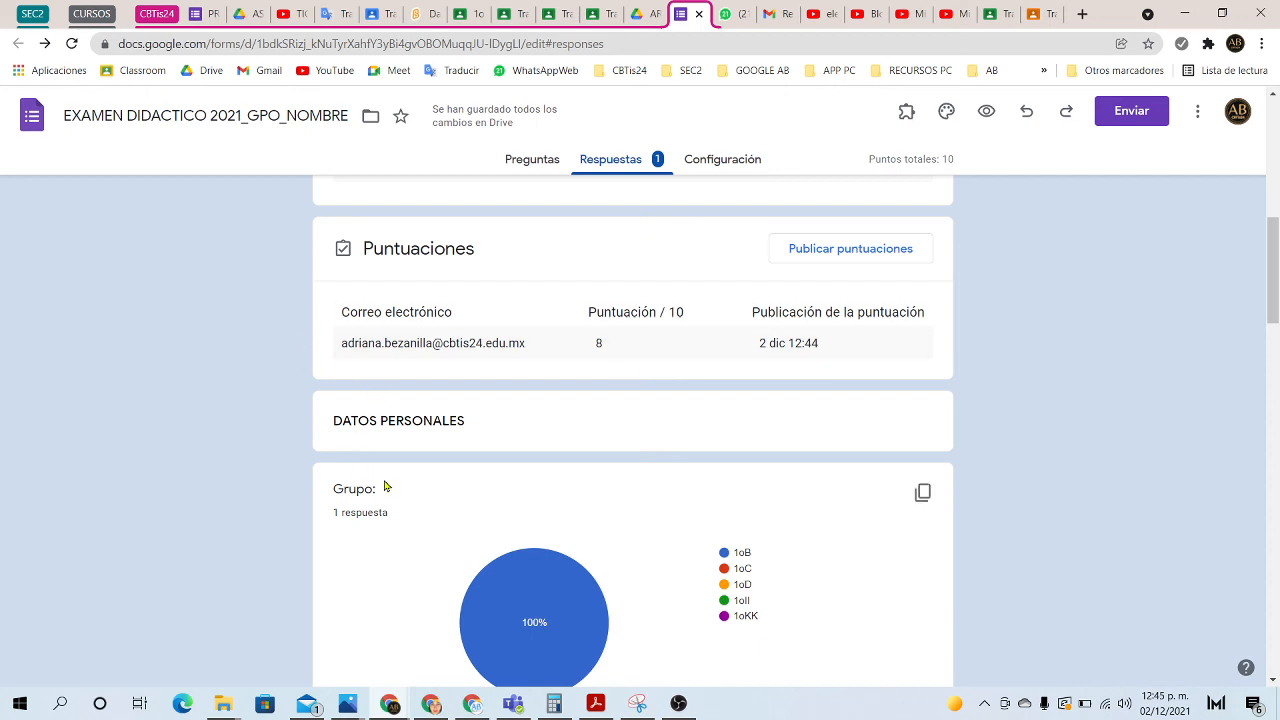
{"action": "scroll", "coordinate": [389, 471], "scroll_direction": "down", "scroll_amount": 4}
{"action": "scroll", "coordinate": [391, 461], "scroll_direction": "up", "scroll_amount": 1}
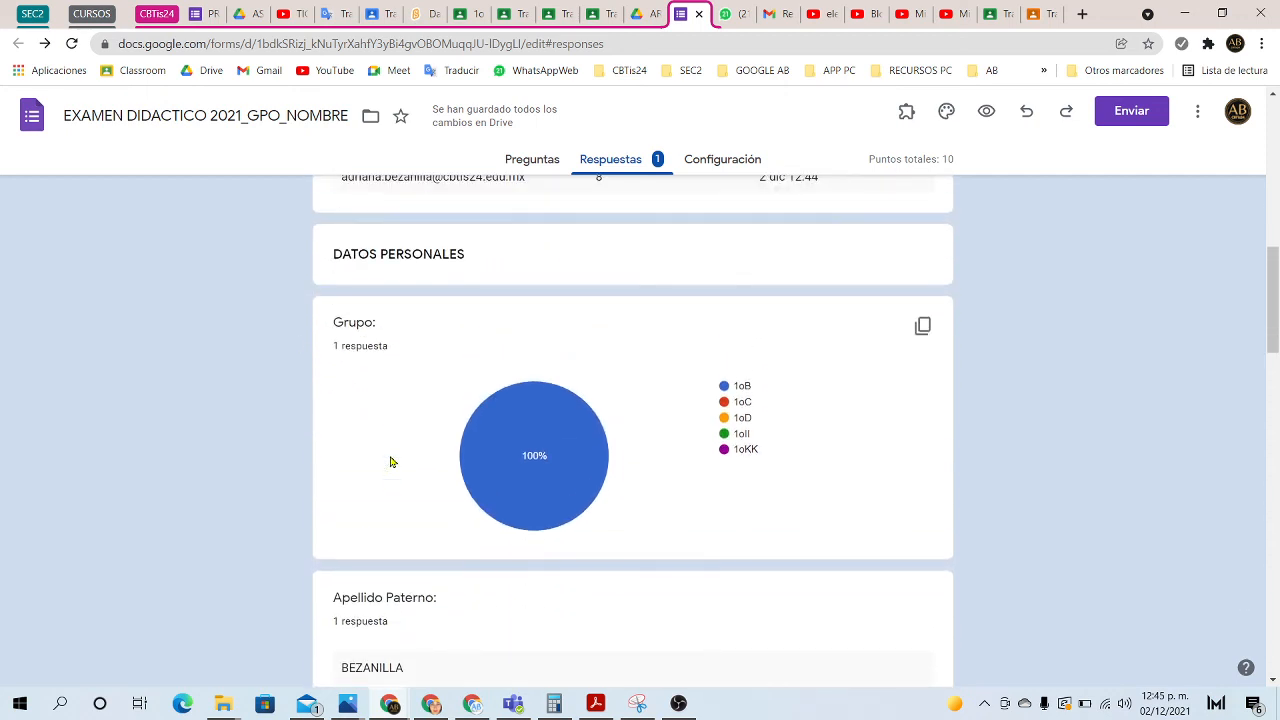
{"action": "mouse_move", "coordinate": [503, 466]}
{"action": "mouse_move", "coordinate": [595, 470]}
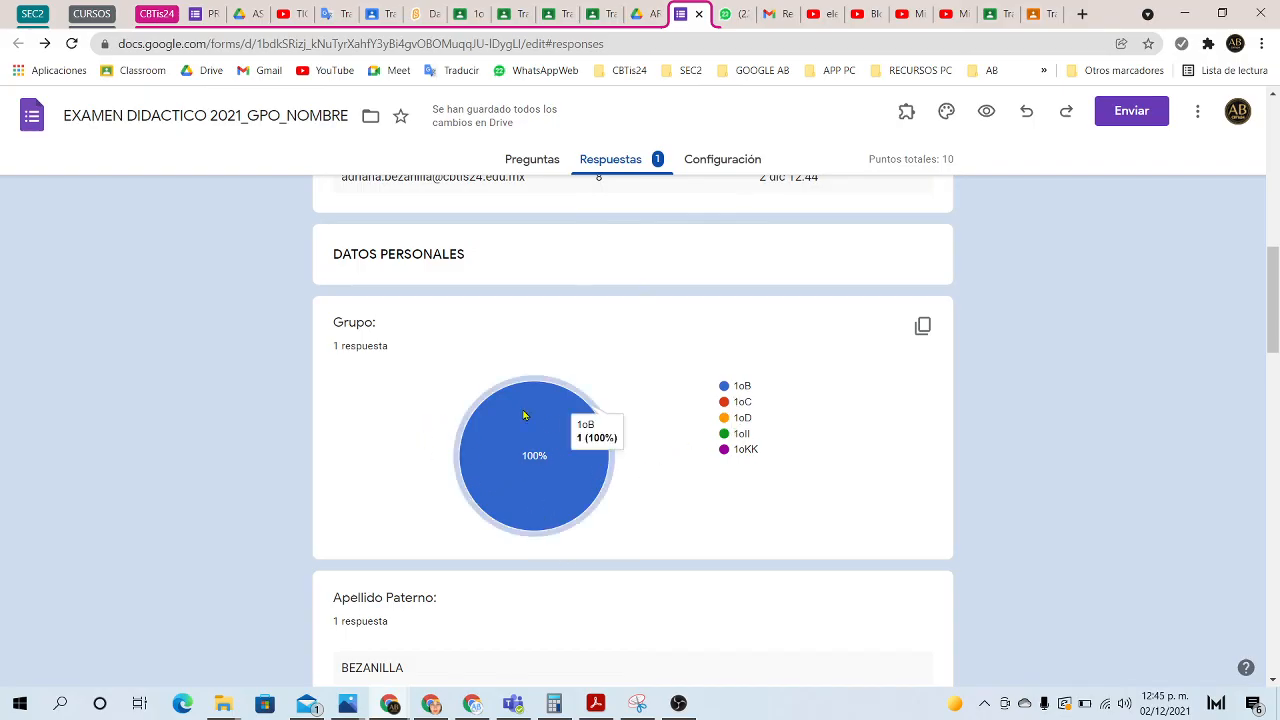
{"action": "scroll", "coordinate": [569, 503], "scroll_direction": "down", "scroll_amount": 3}
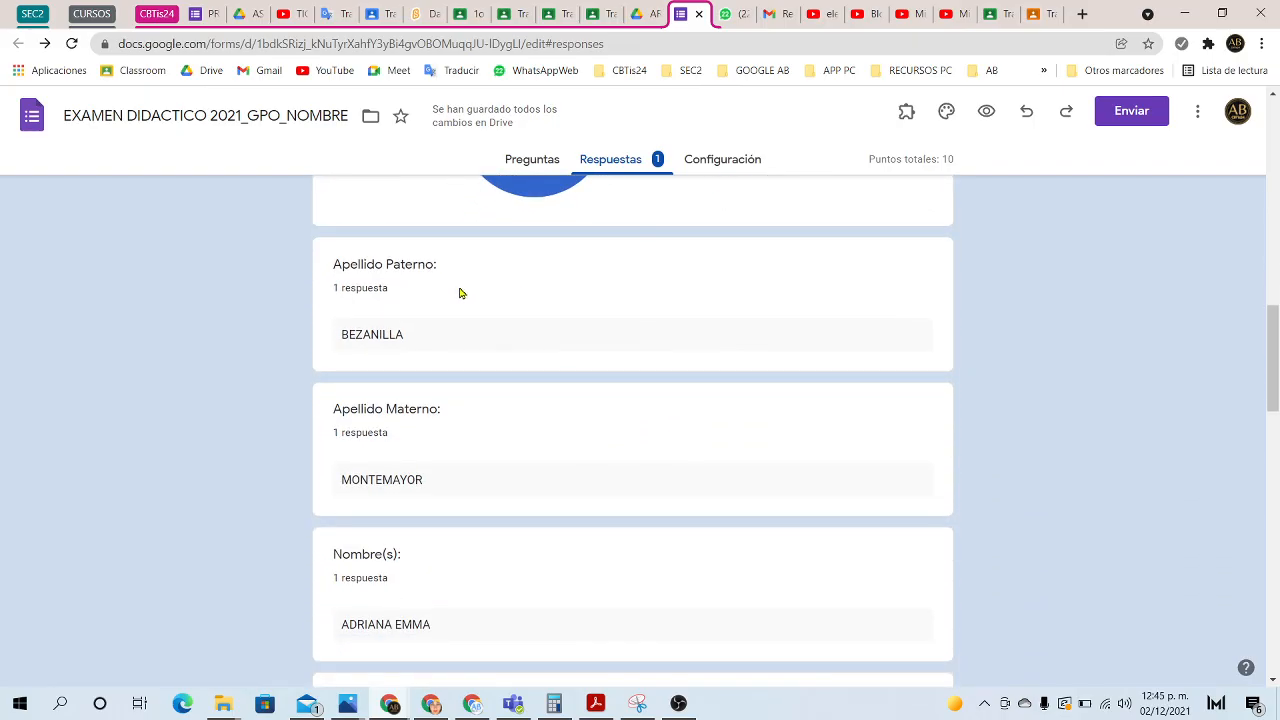
{"action": "scroll", "coordinate": [468, 345], "scroll_direction": "down", "scroll_amount": 2}
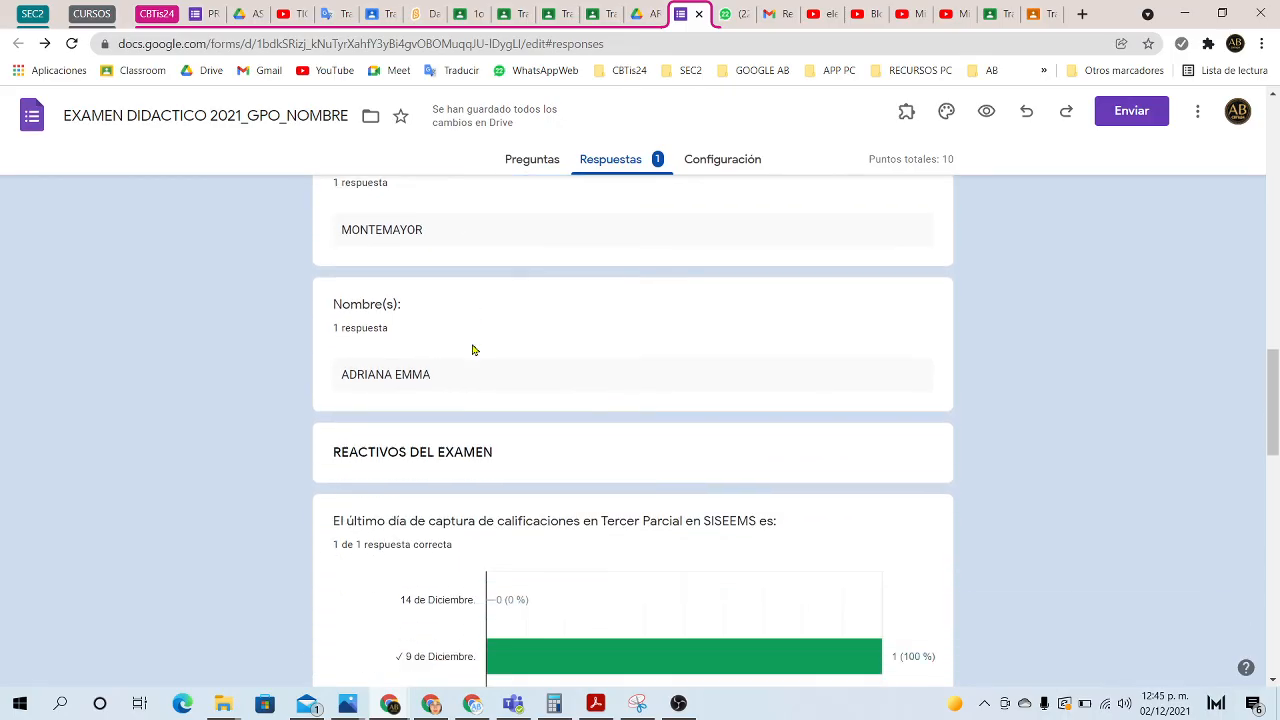
{"action": "scroll", "coordinate": [474, 350], "scroll_direction": "down", "scroll_amount": 2}
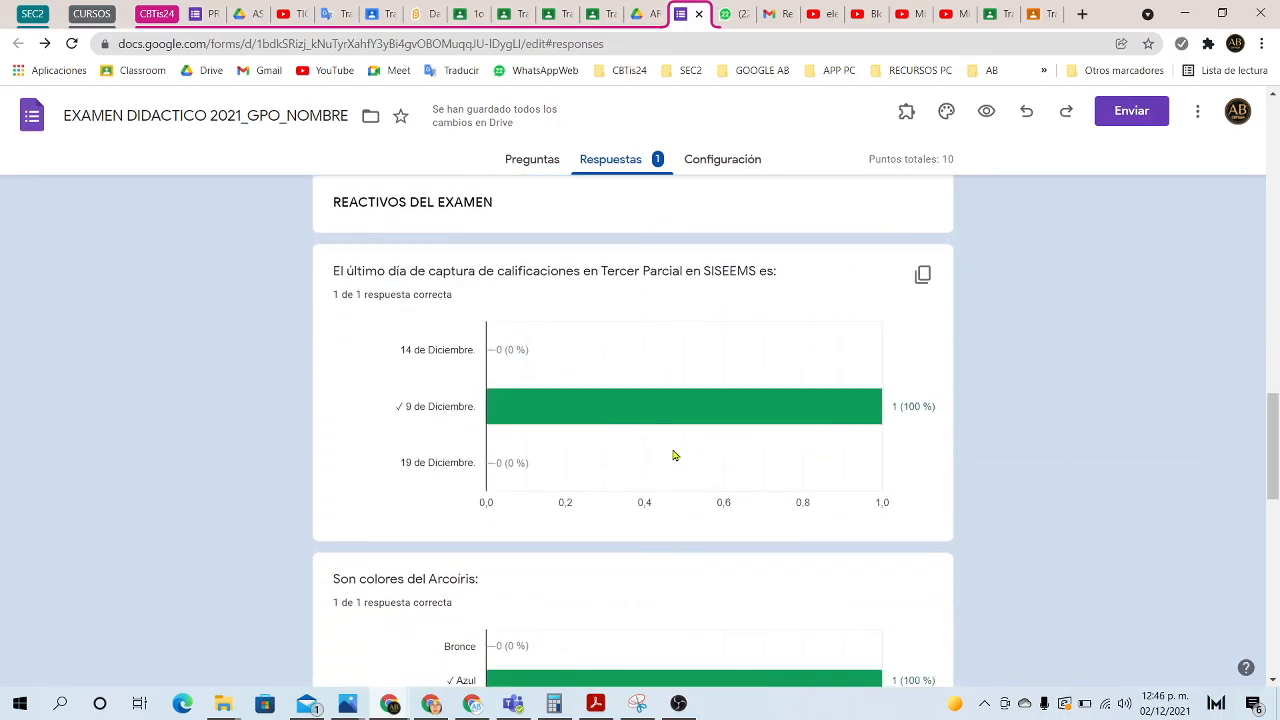
{"action": "mouse_move", "coordinate": [696, 400]}
{"action": "mouse_move", "coordinate": [880, 405]}
{"action": "scroll", "coordinate": [628, 451], "scroll_direction": "down", "scroll_amount": 10}
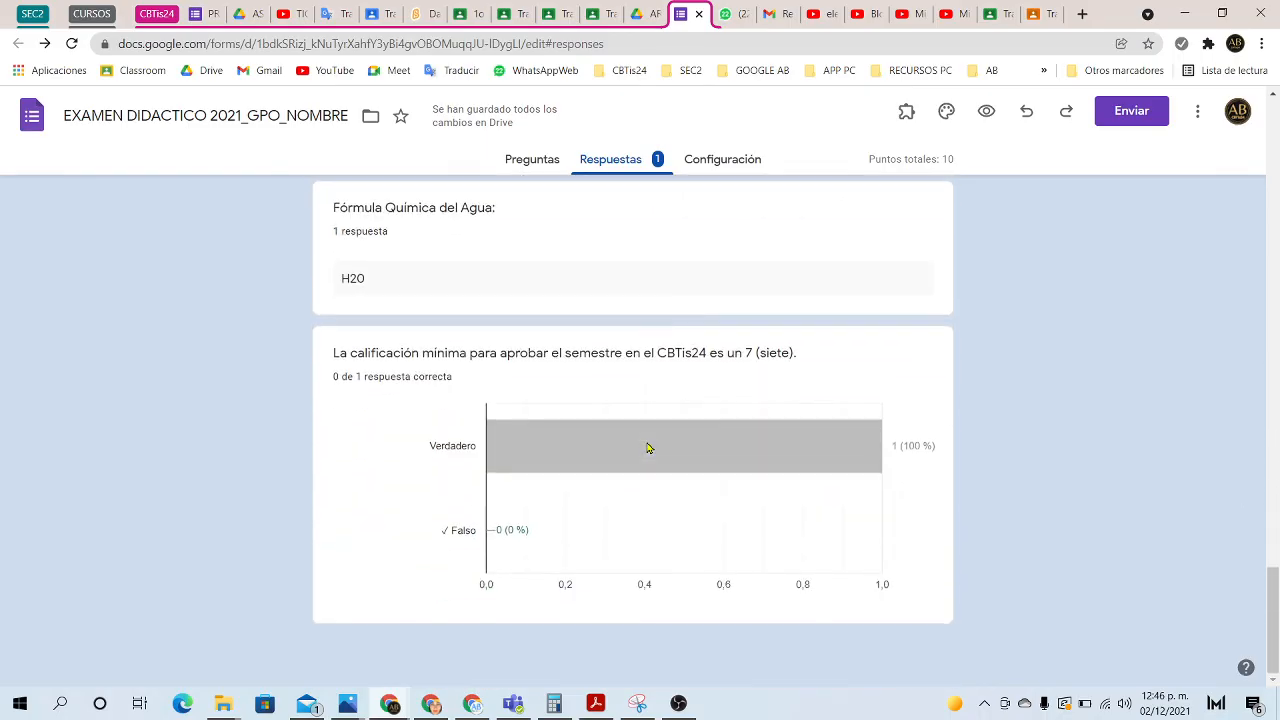
{"action": "mouse_move", "coordinate": [648, 443]}
{"action": "scroll", "coordinate": [648, 443], "scroll_direction": "up", "scroll_amount": 20}
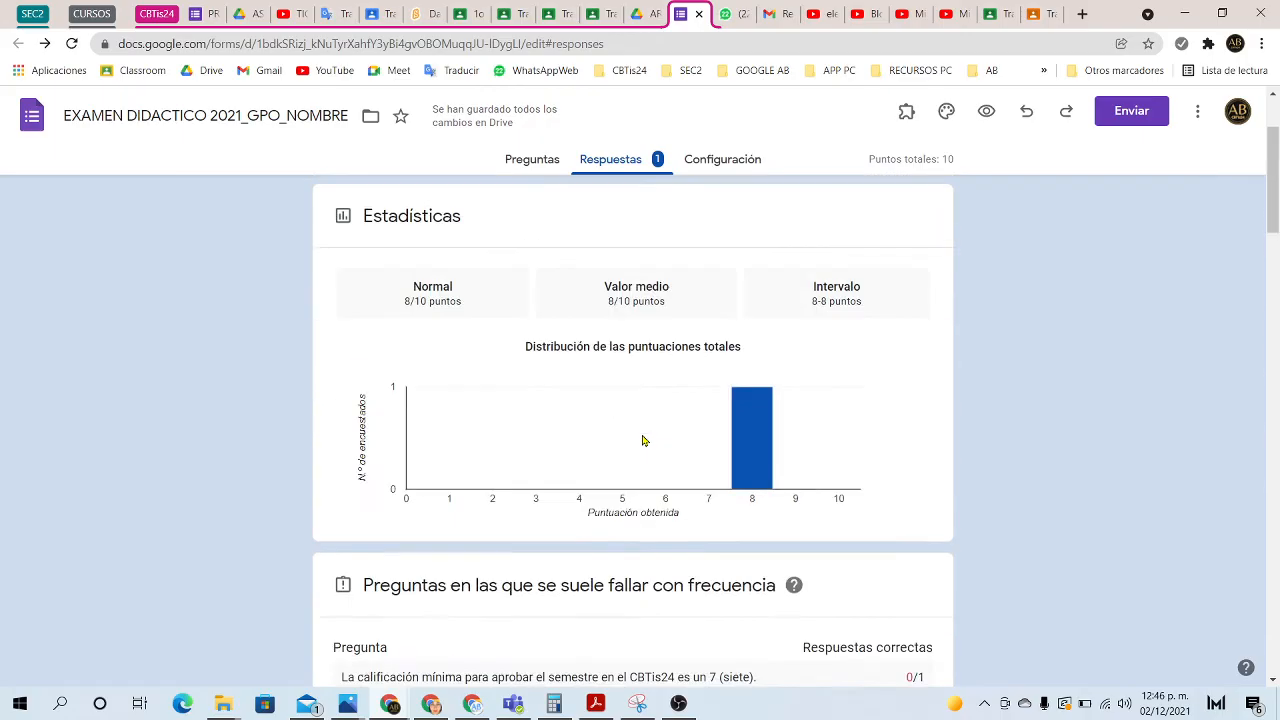
Step: Display the responses by question and review the answer to the question about the last grade capture day in SISEEMS
{"action": "left_click", "coordinate": [628, 313]}
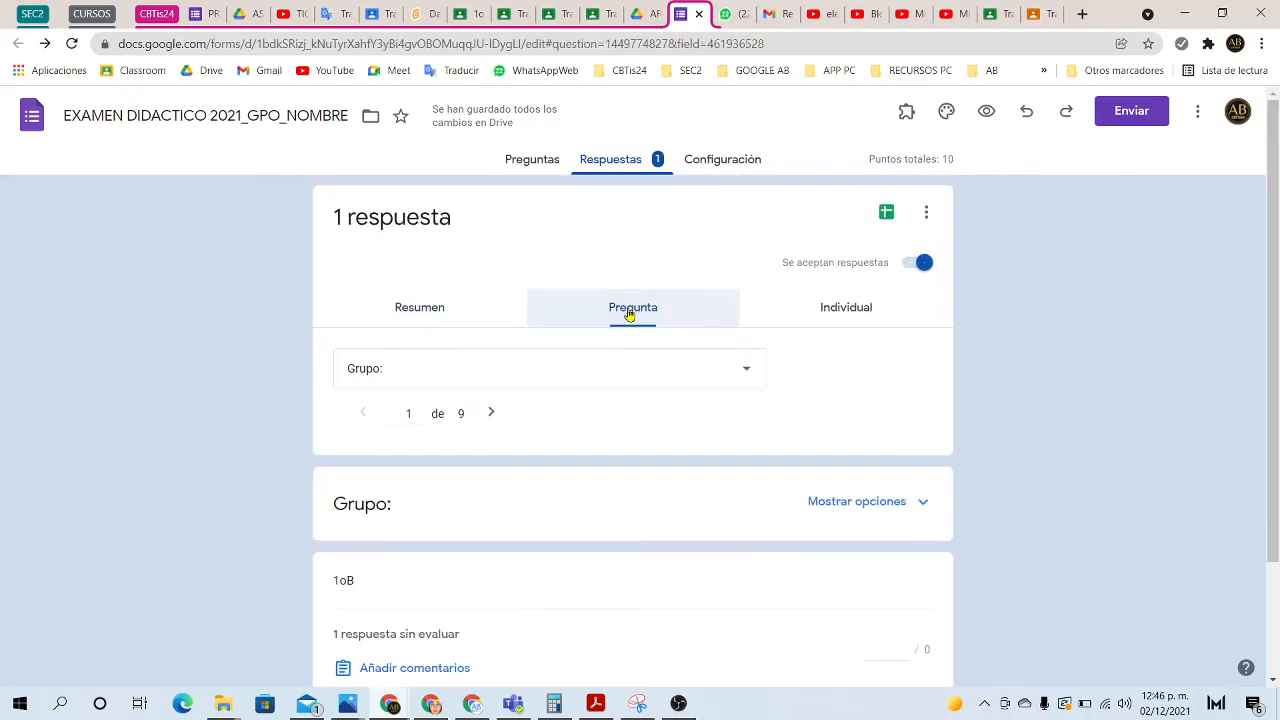
{"action": "left_click", "coordinate": [745, 370]}
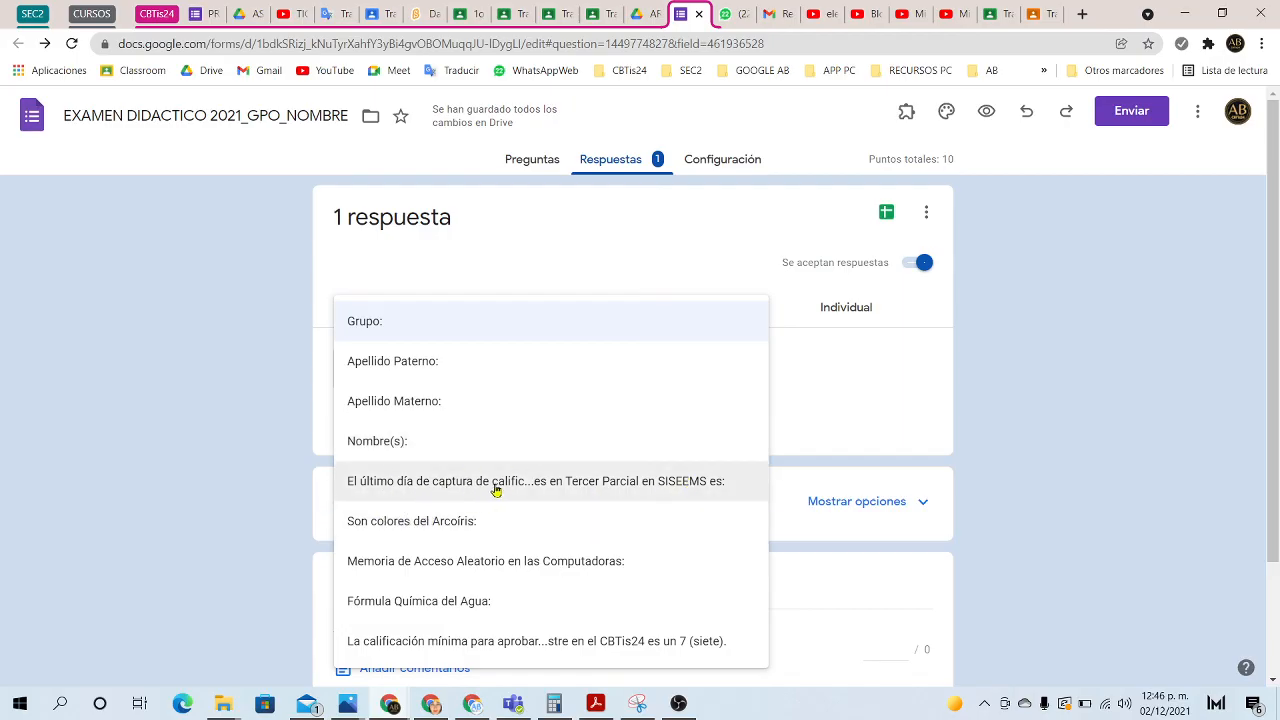
{"action": "left_click", "coordinate": [543, 485]}
{"action": "scroll", "coordinate": [650, 557], "scroll_direction": "down", "scroll_amount": 3}
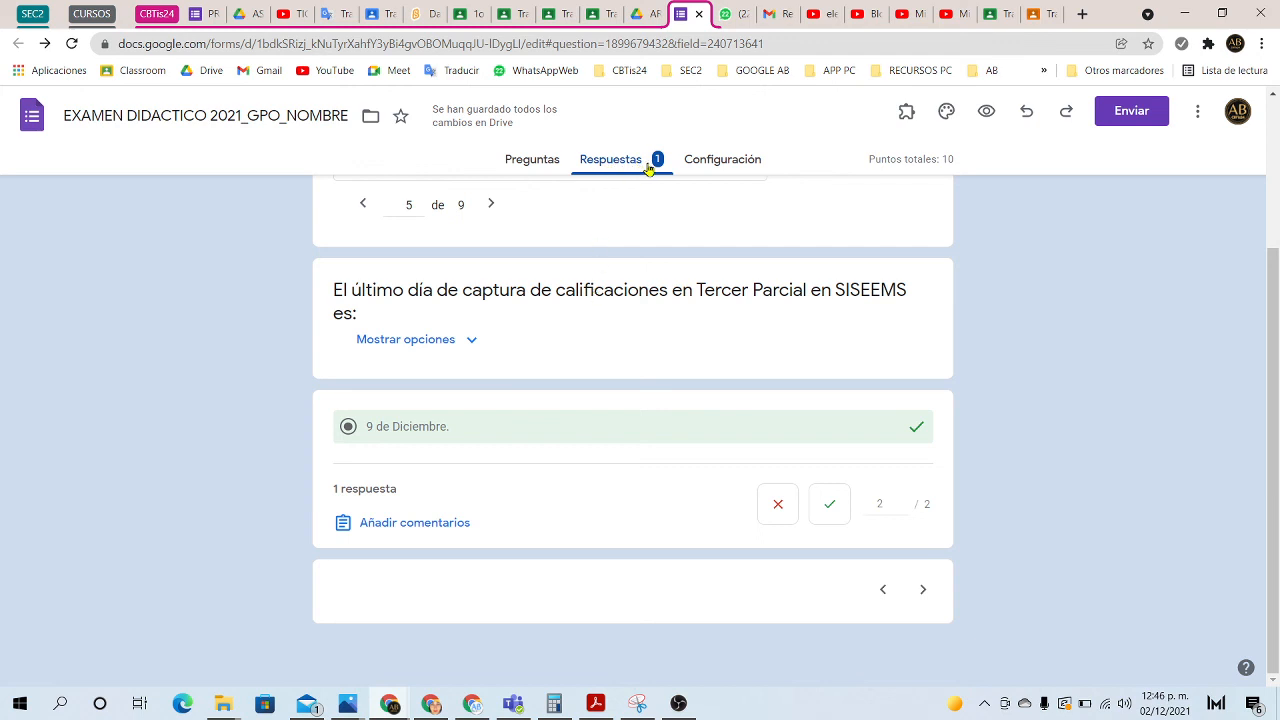
{"action": "scroll", "coordinate": [640, 255], "scroll_direction": "up", "scroll_amount": 2}
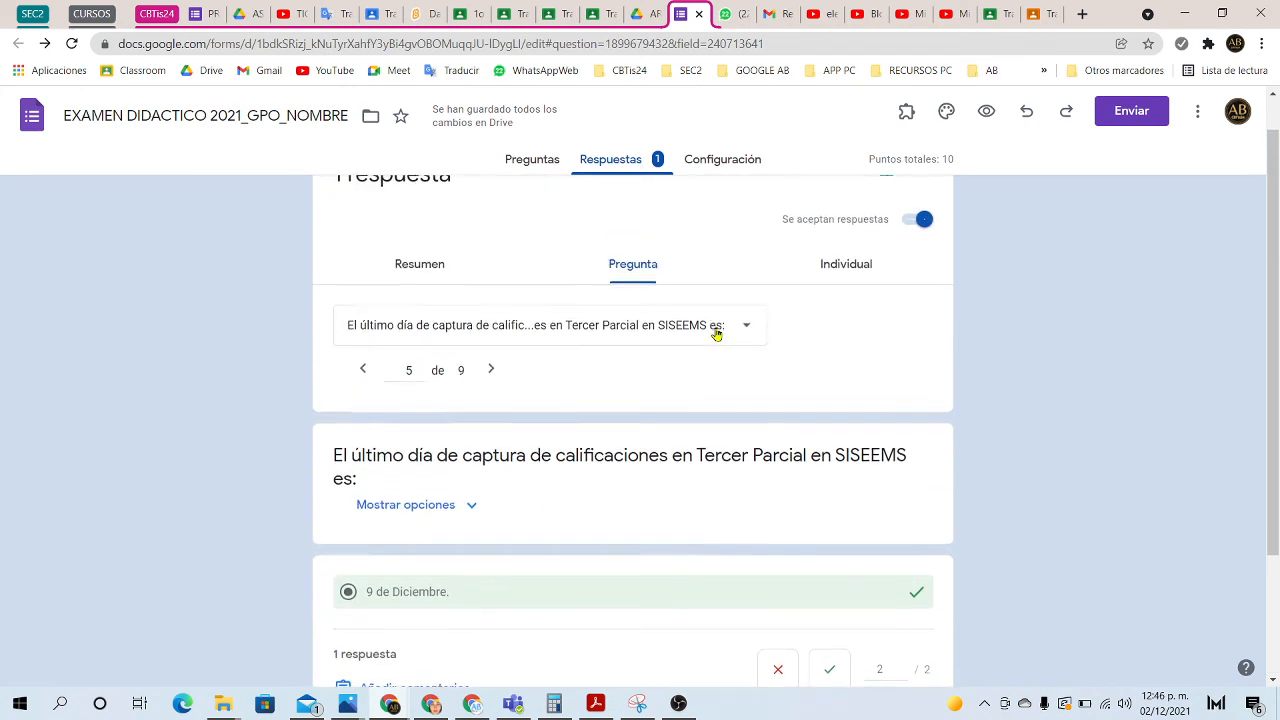
{"action": "scroll", "coordinate": [449, 443], "scroll_direction": "down", "scroll_amount": 2}
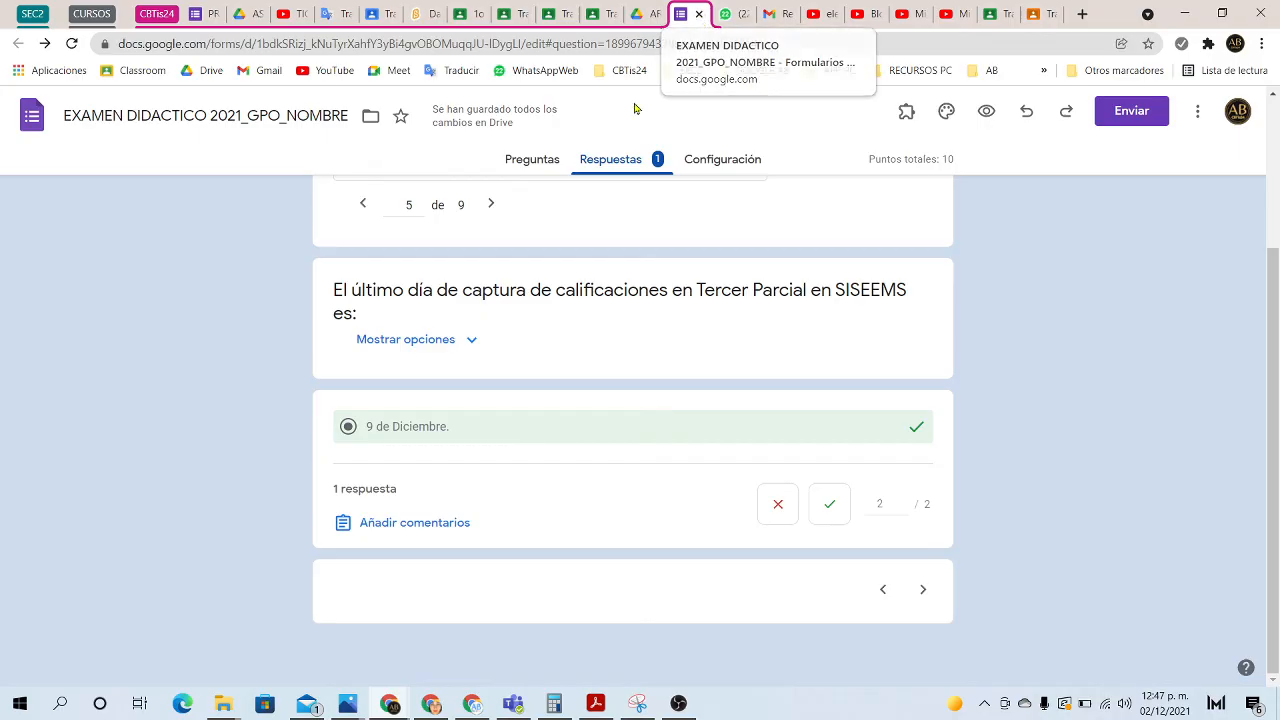
Step: Review the individual response with its answers and points through the last question, and return to the form's questions
{"action": "scroll", "coordinate": [855, 320], "scroll_direction": "up", "scroll_amount": 3}
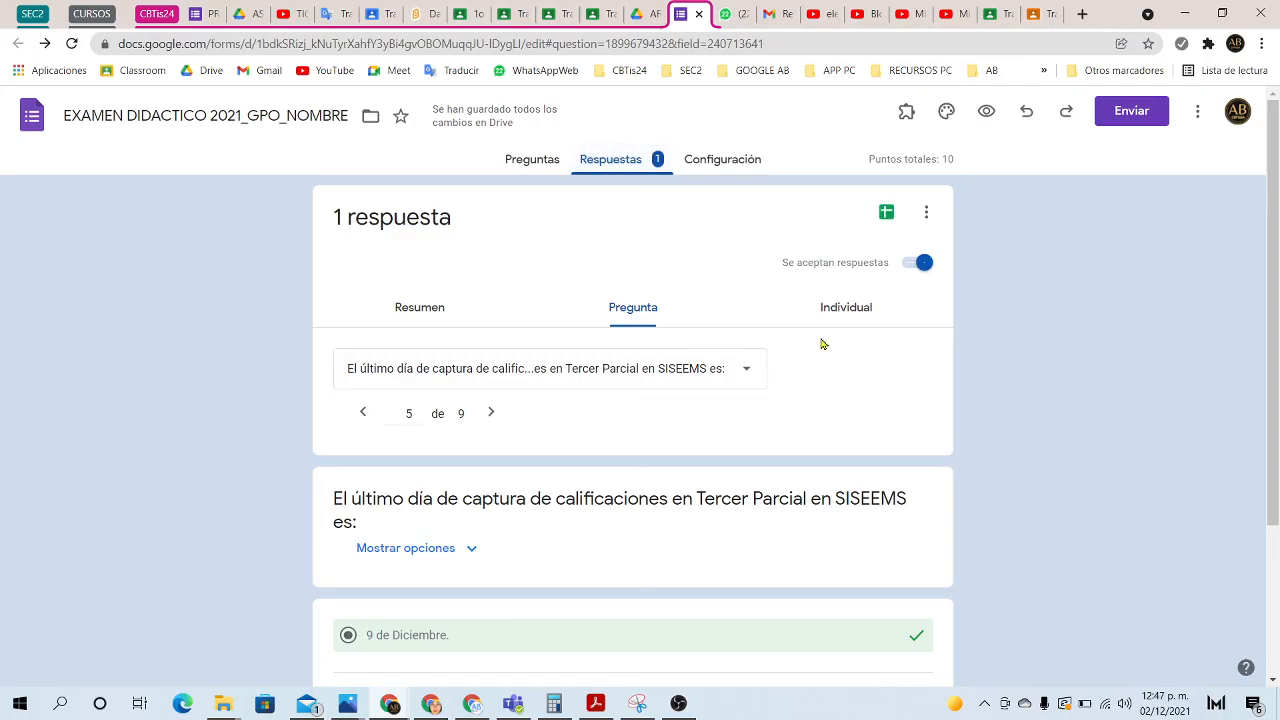
{"action": "left_click", "coordinate": [846, 310]}
{"action": "scroll", "coordinate": [725, 442], "scroll_direction": "down", "scroll_amount": 4}
{"action": "scroll", "coordinate": [622, 440], "scroll_direction": "down", "scroll_amount": 15}
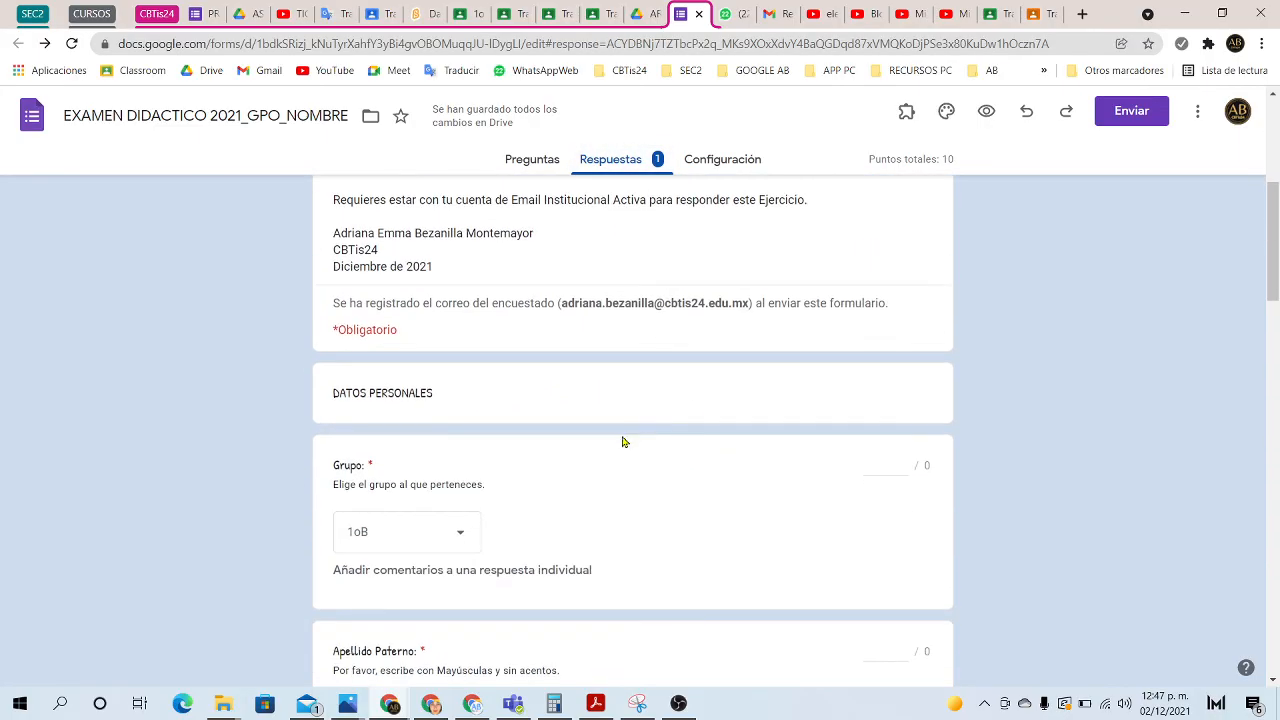
{"action": "scroll", "coordinate": [618, 460], "scroll_direction": "down", "scroll_amount": 10}
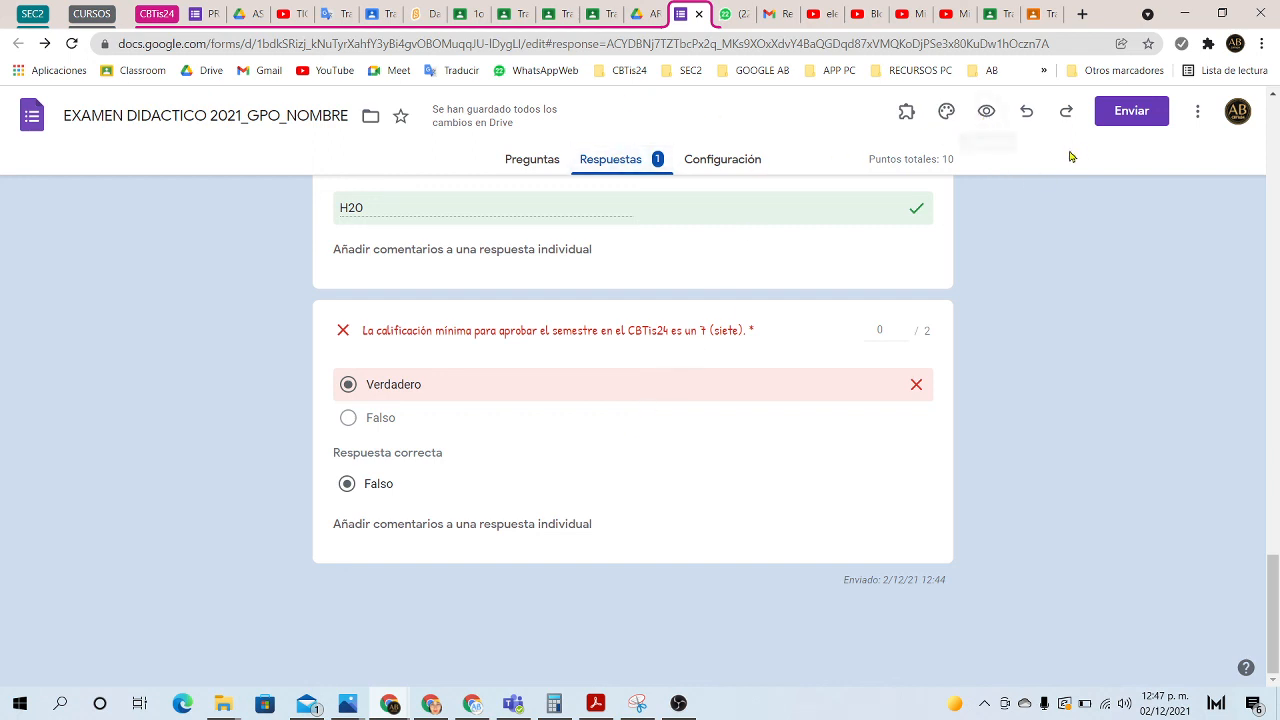
{"action": "left_click", "coordinate": [551, 164]}
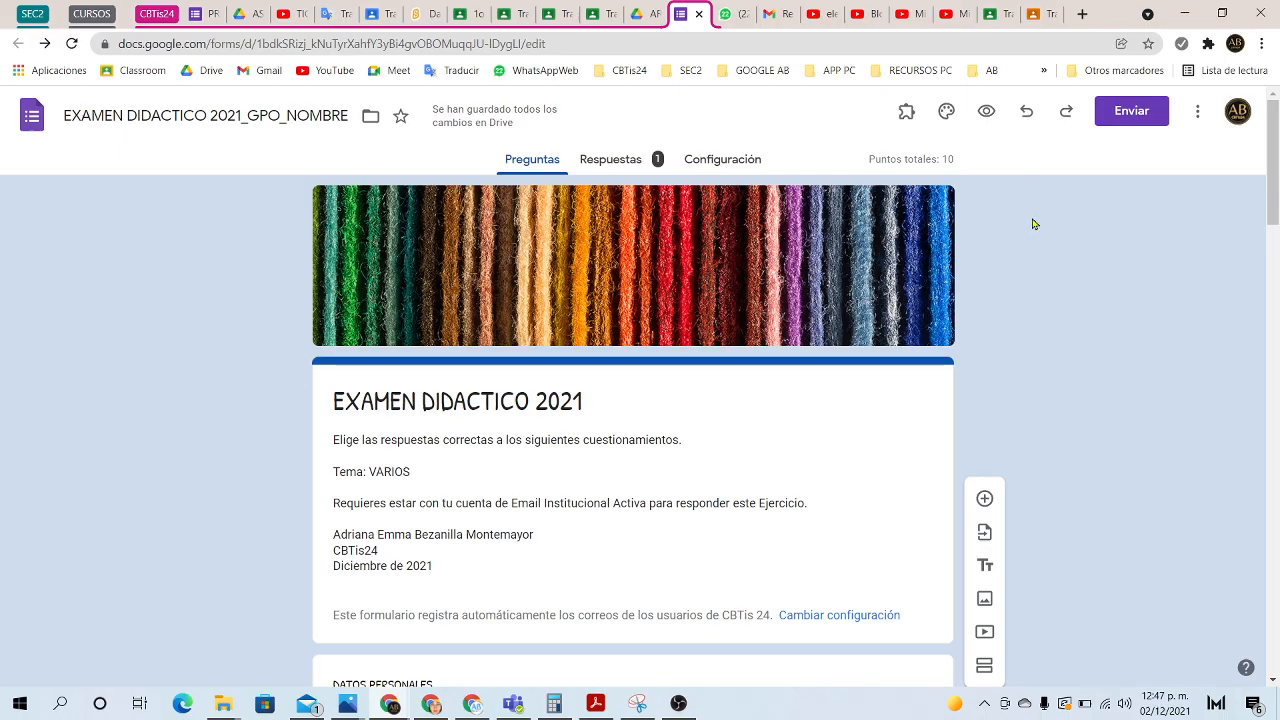
Step: Review the form's email, link and HTML embed sending options, and cancel without sending it
{"action": "left_click", "coordinate": [1131, 112]}
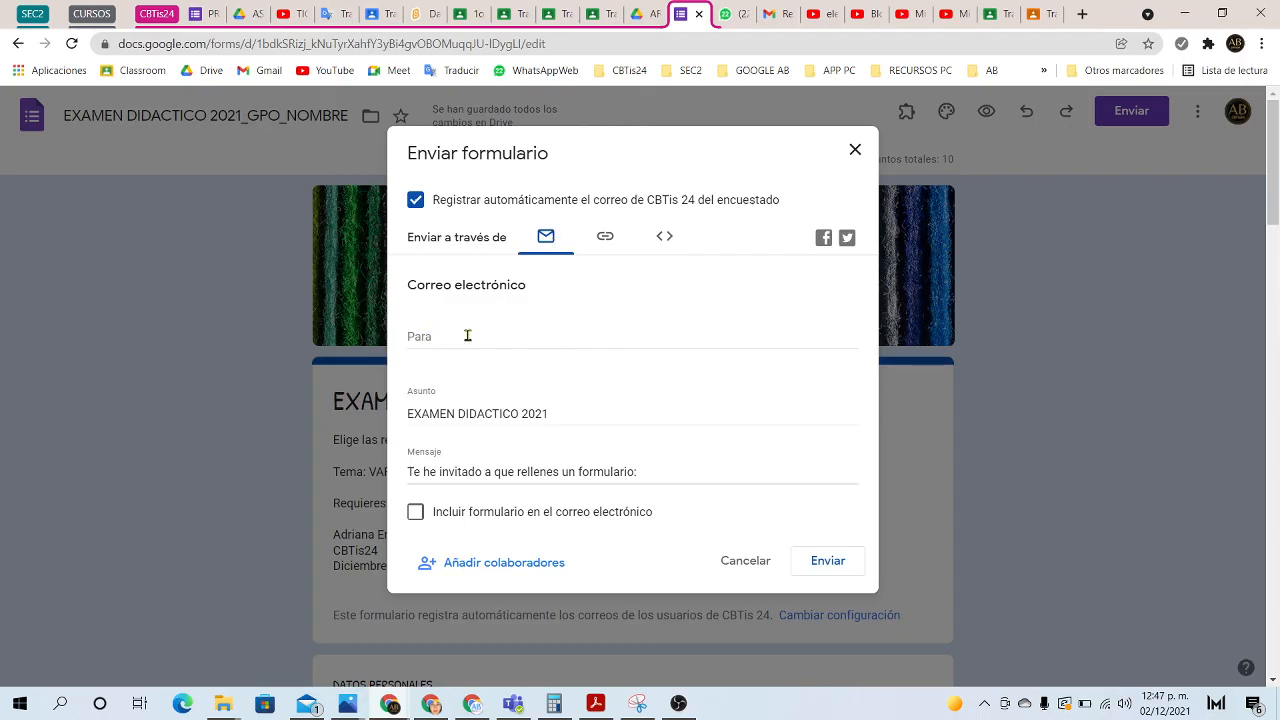
{"action": "left_click", "coordinate": [601, 241]}
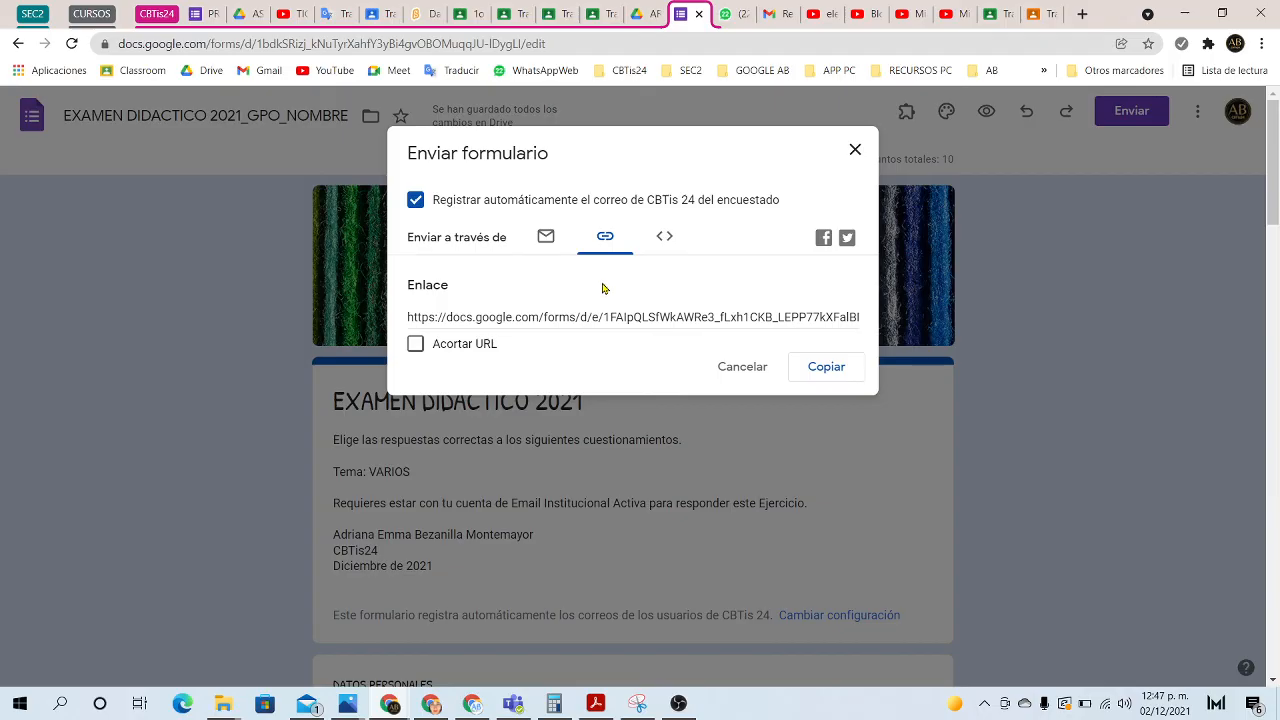
{"action": "left_click", "coordinate": [665, 237]}
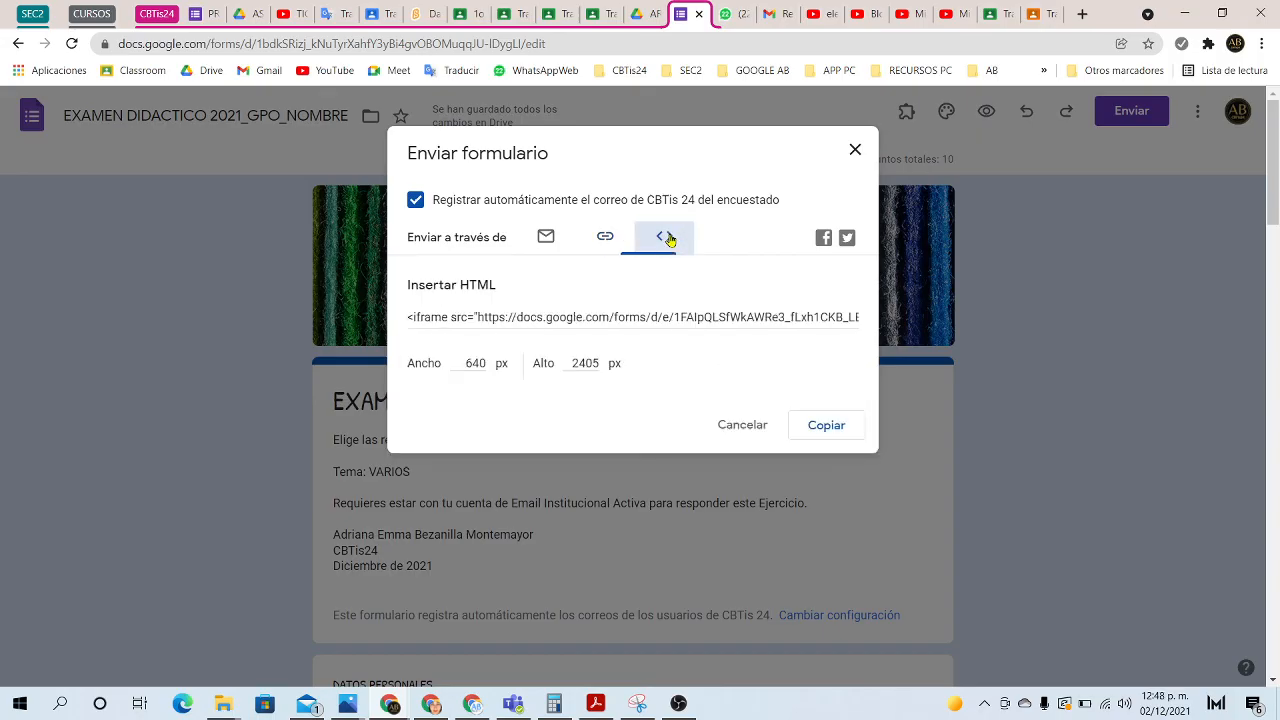
{"action": "left_click", "coordinate": [720, 427]}
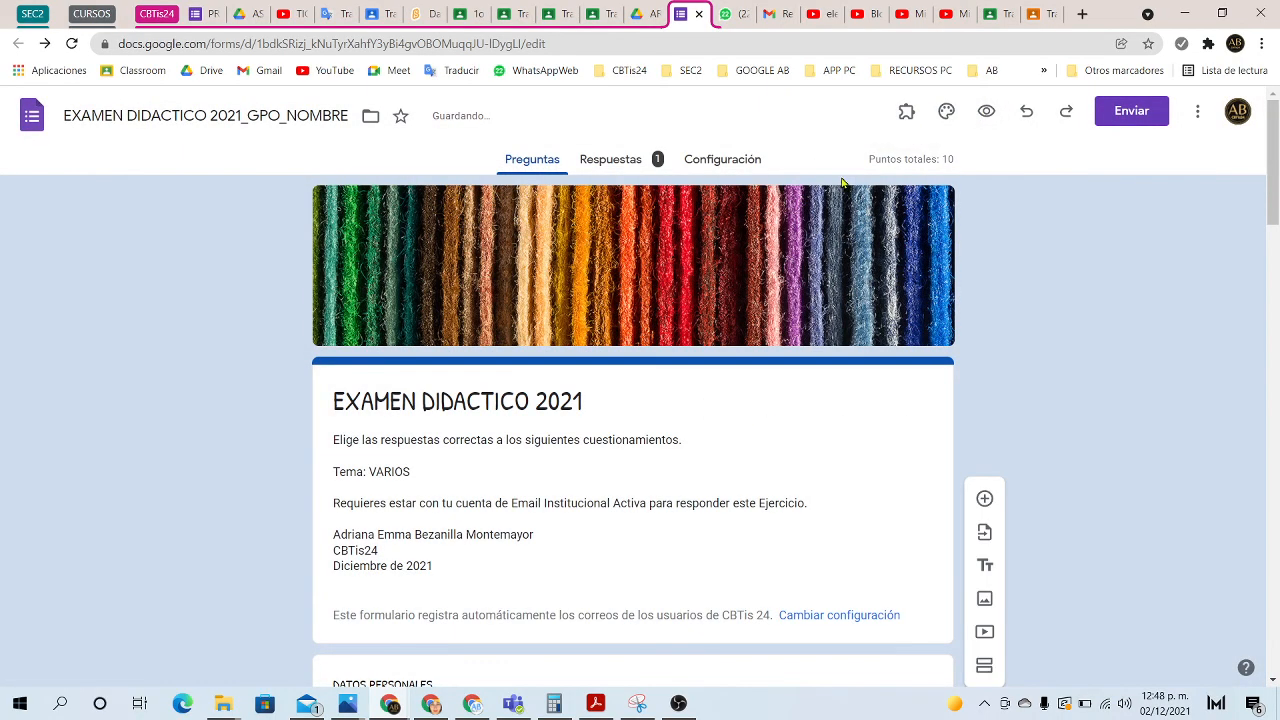
Step: Revisit the HTML embed option, then shorten the form's link, copy it and close the sending options
{"action": "left_click", "coordinate": [1131, 110]}
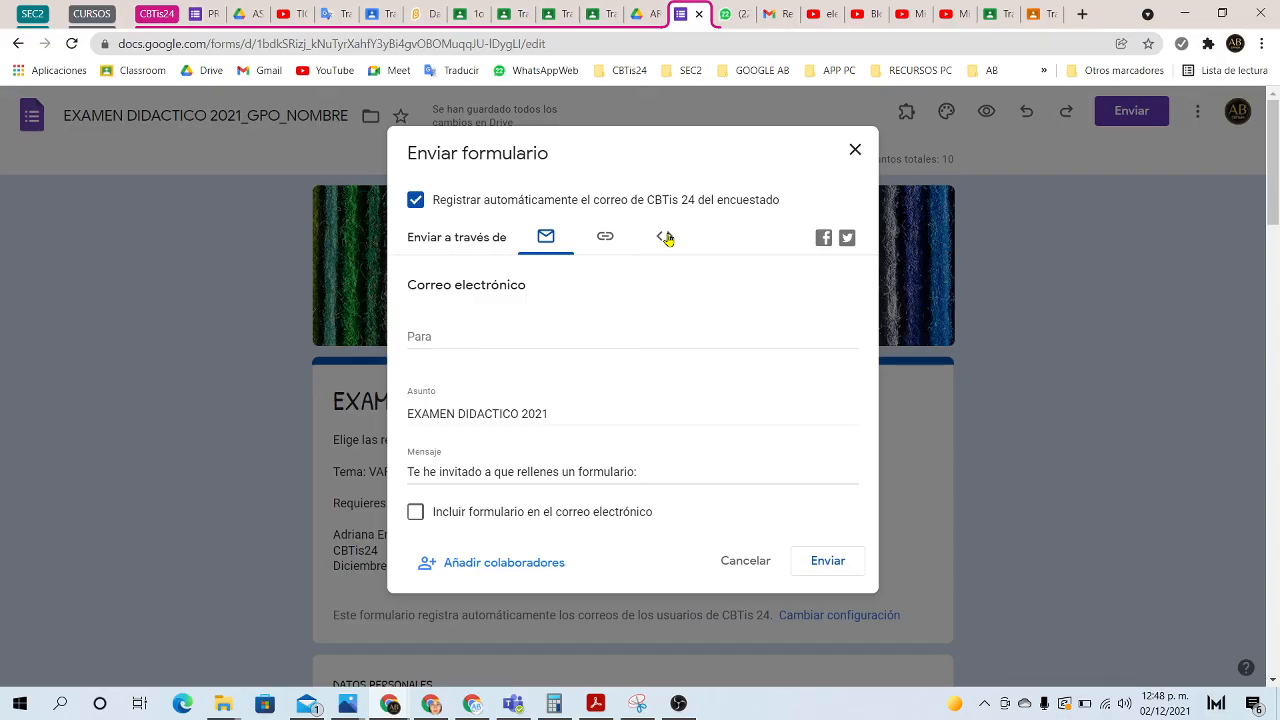
{"action": "left_click", "coordinate": [665, 237]}
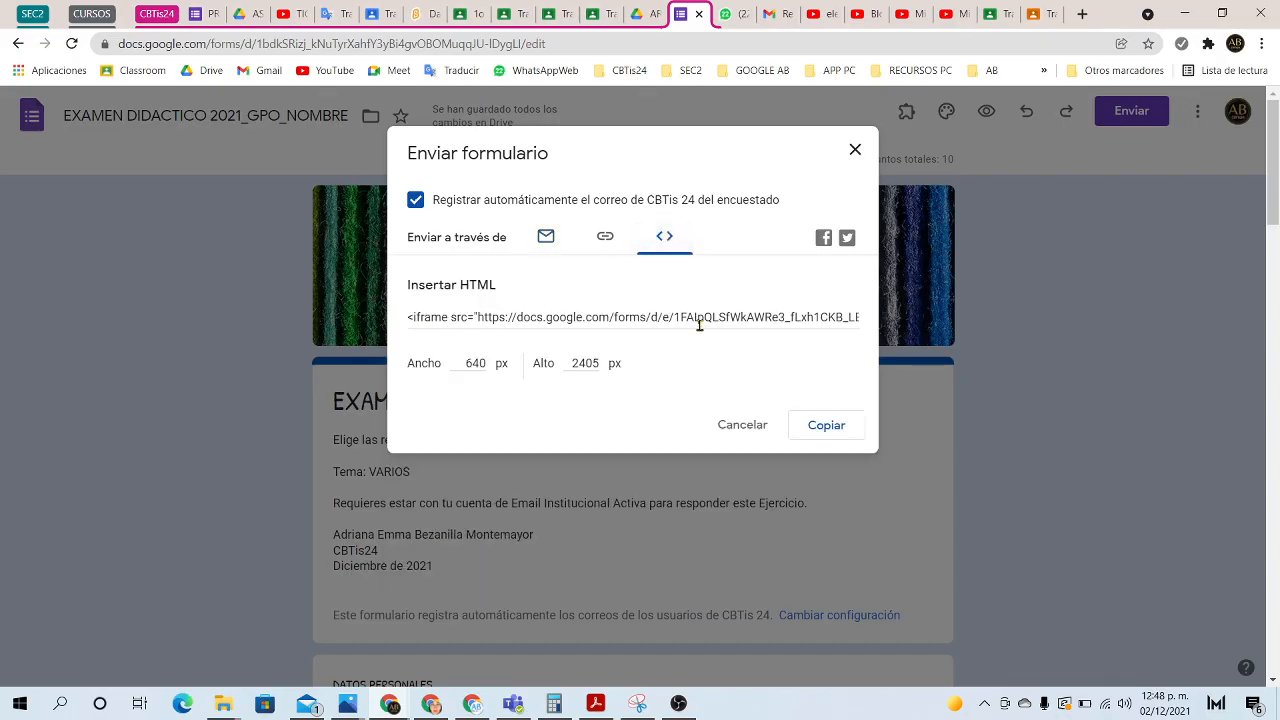
{"action": "left_click", "coordinate": [604, 239]}
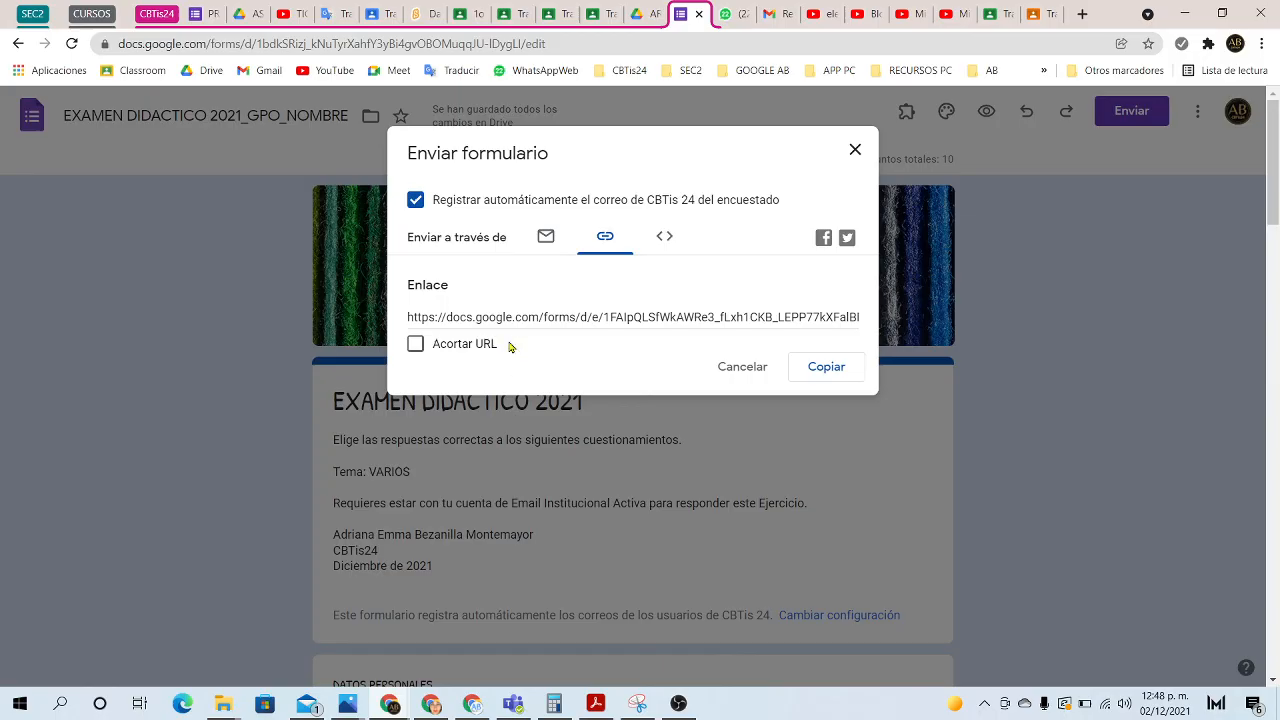
{"action": "left_click", "coordinate": [415, 344]}
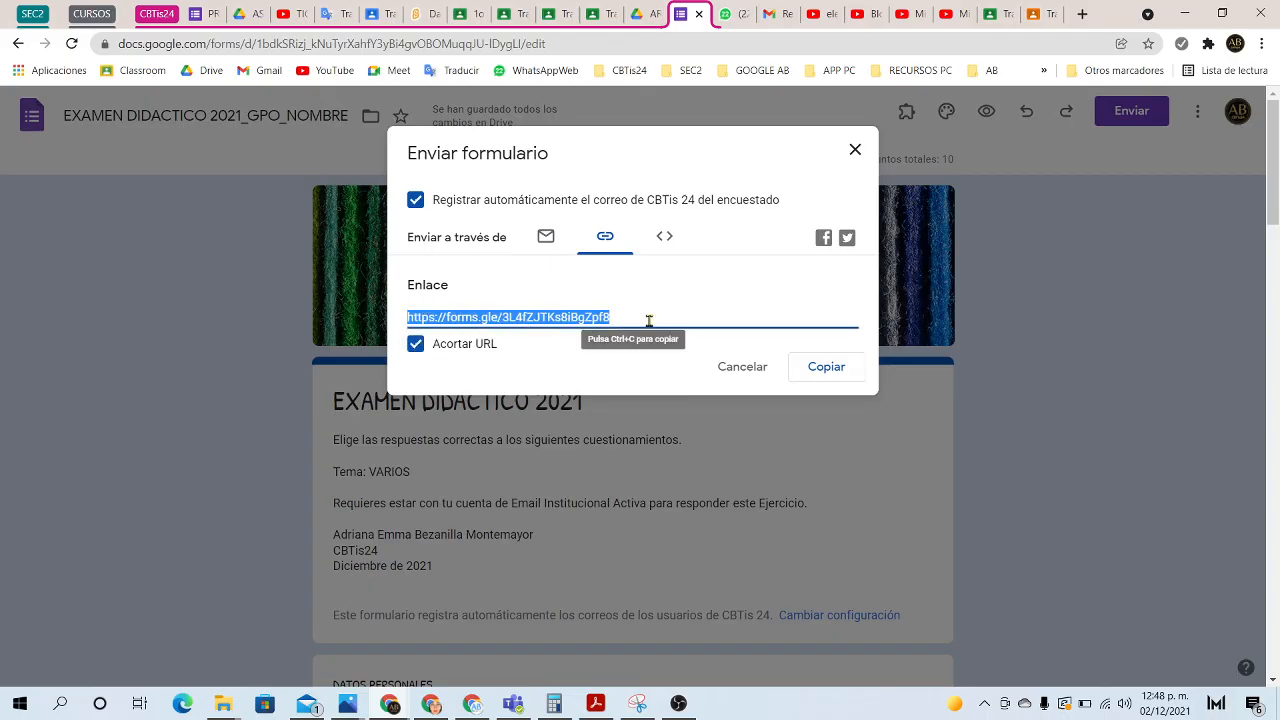
{"action": "left_click", "coordinate": [827, 368]}
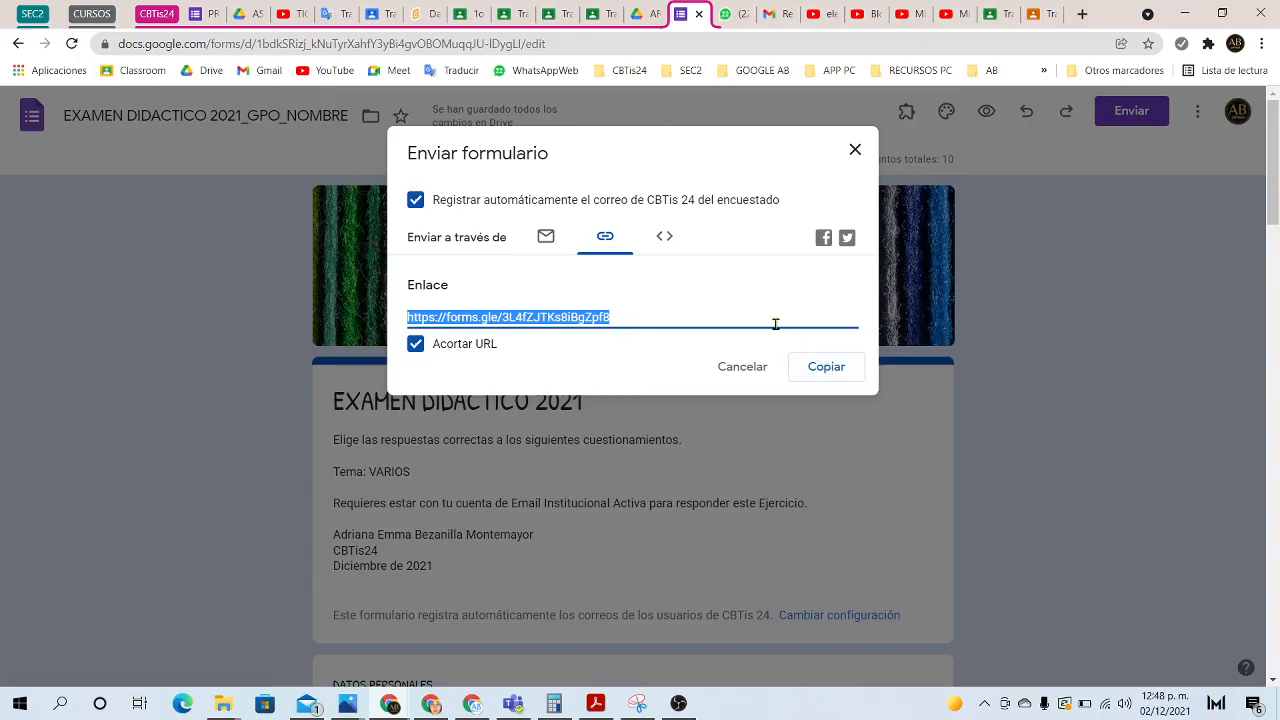
{"action": "left_click", "coordinate": [826, 368]}
{"action": "left_click", "coordinate": [740, 369]}
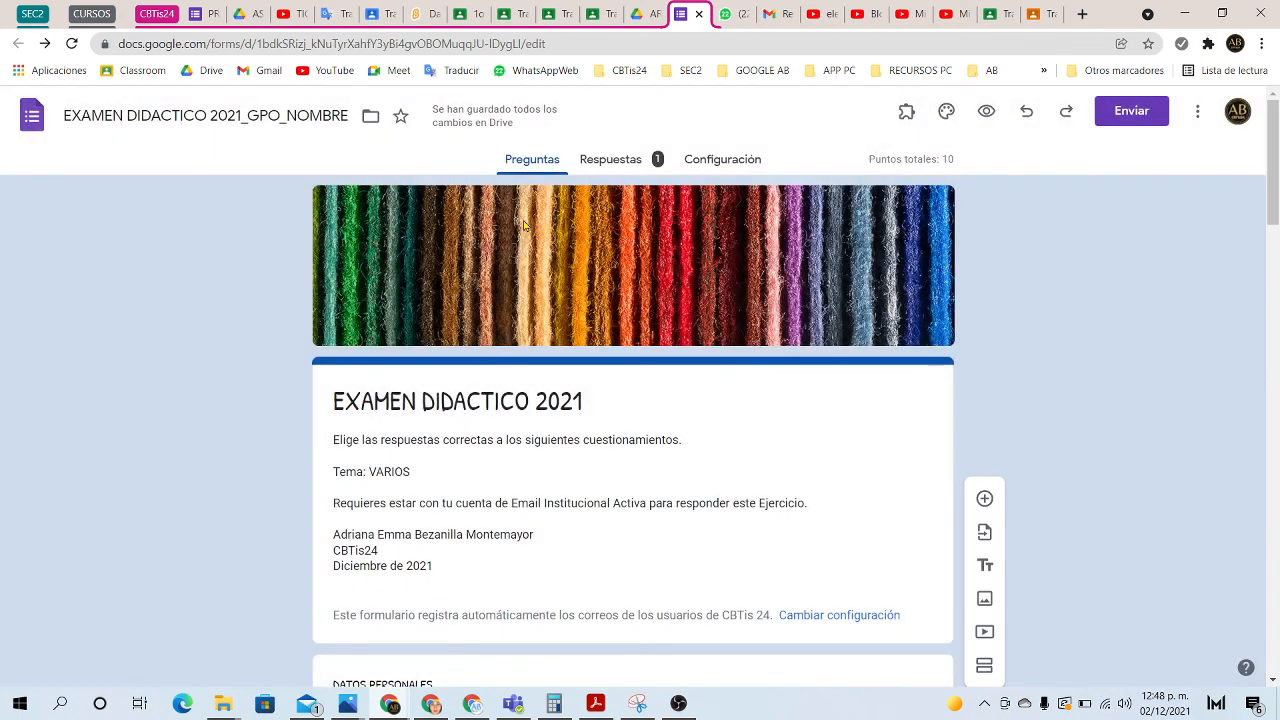
Step: Create the form's shortened link again, copy it to the clipboard and close the sending options
{"action": "left_click", "coordinate": [1131, 110]}
{"action": "left_click", "coordinate": [605, 238]}
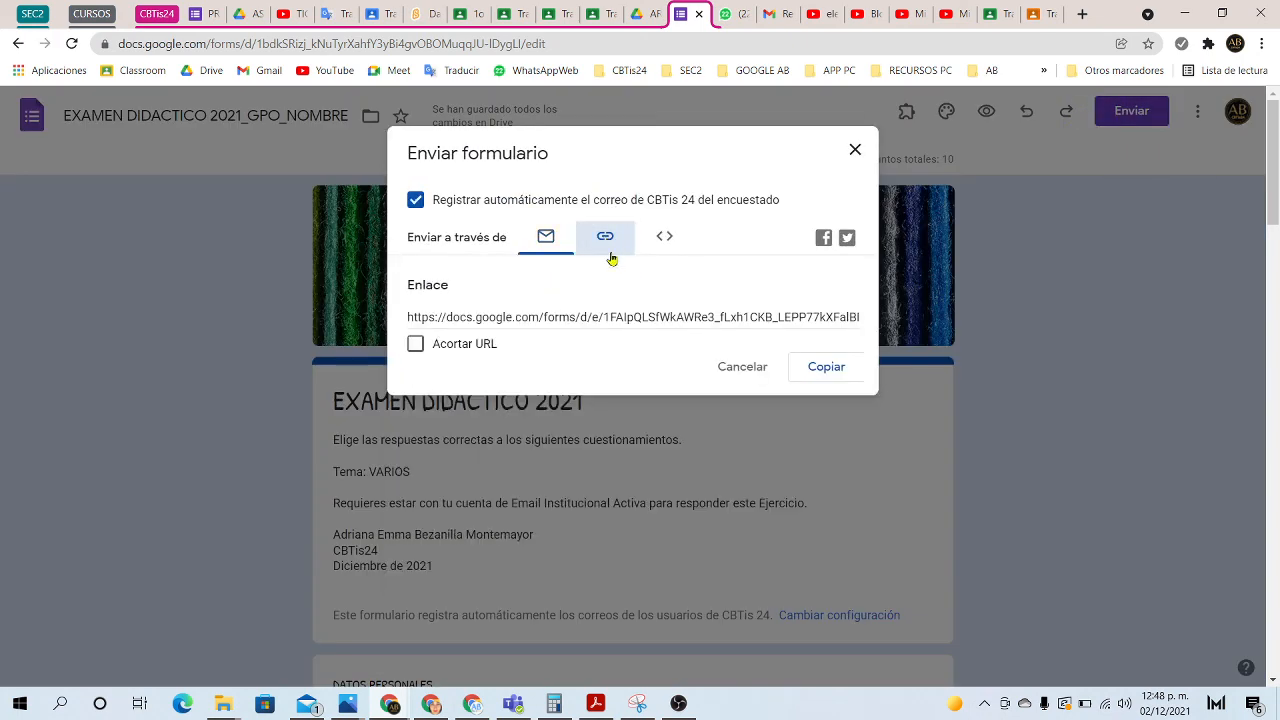
{"action": "left_click", "coordinate": [416, 344]}
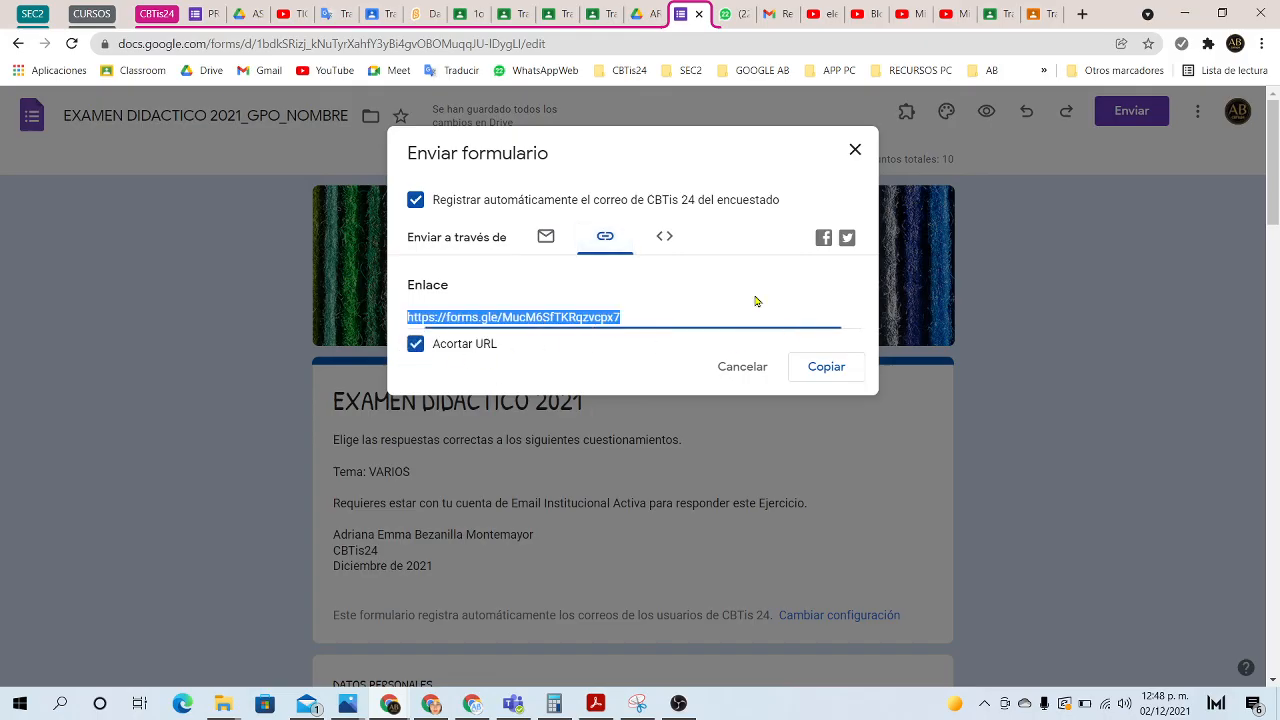
{"action": "left_click", "coordinate": [825, 372]}
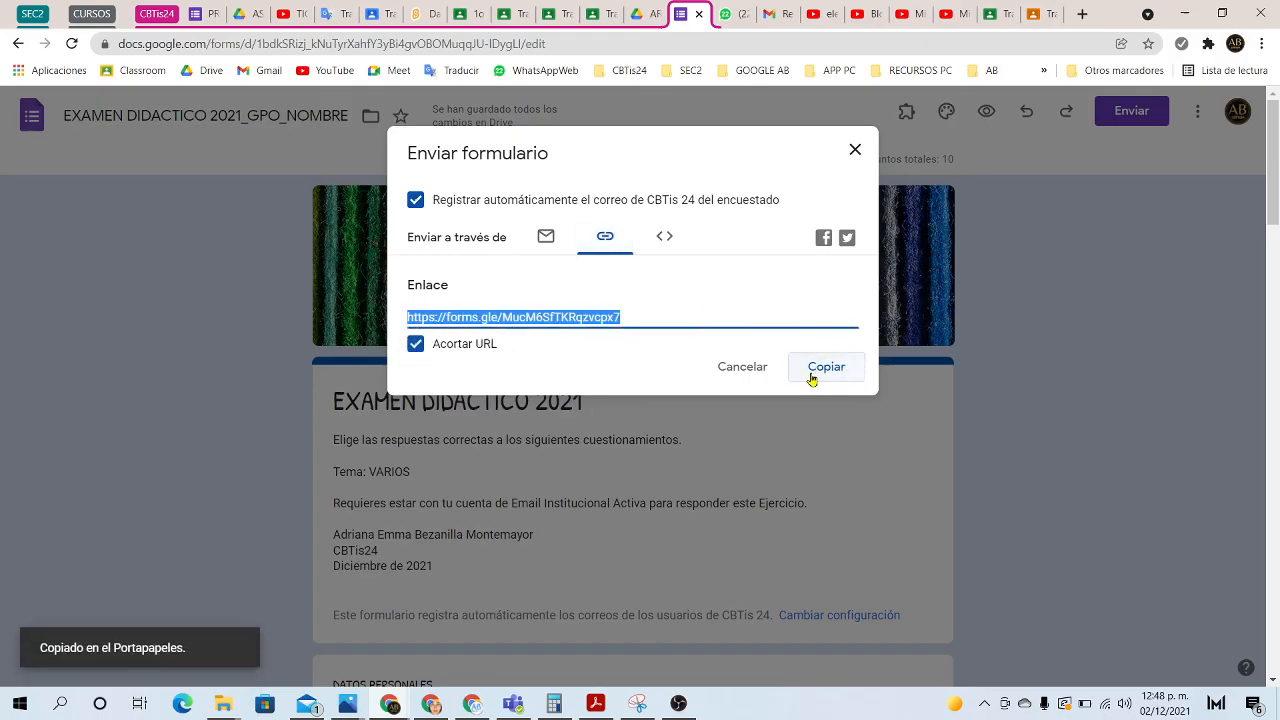
{"action": "left_click", "coordinate": [829, 369]}
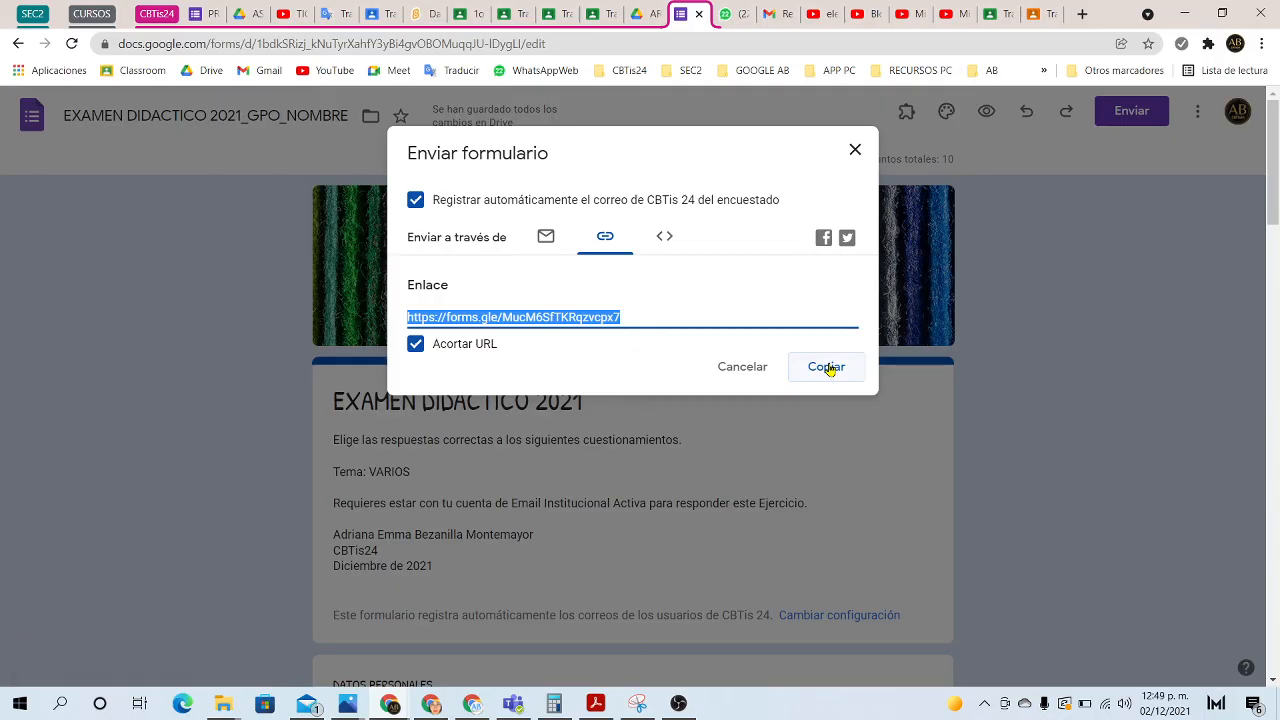
{"action": "left_click", "coordinate": [856, 157]}
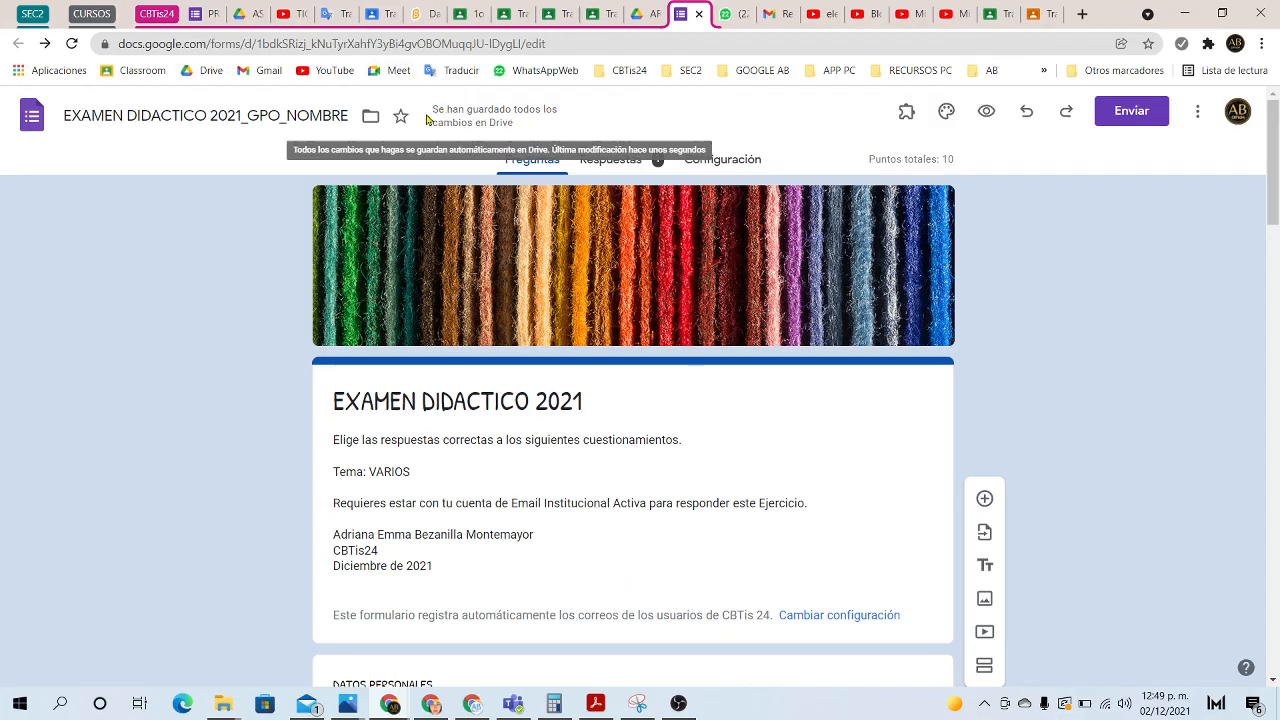
Step: Look over the form's questions, view the Mi unidad folder in Drive and return to the form
{"action": "scroll", "coordinate": [654, 456], "scroll_direction": "down", "scroll_amount": 5}
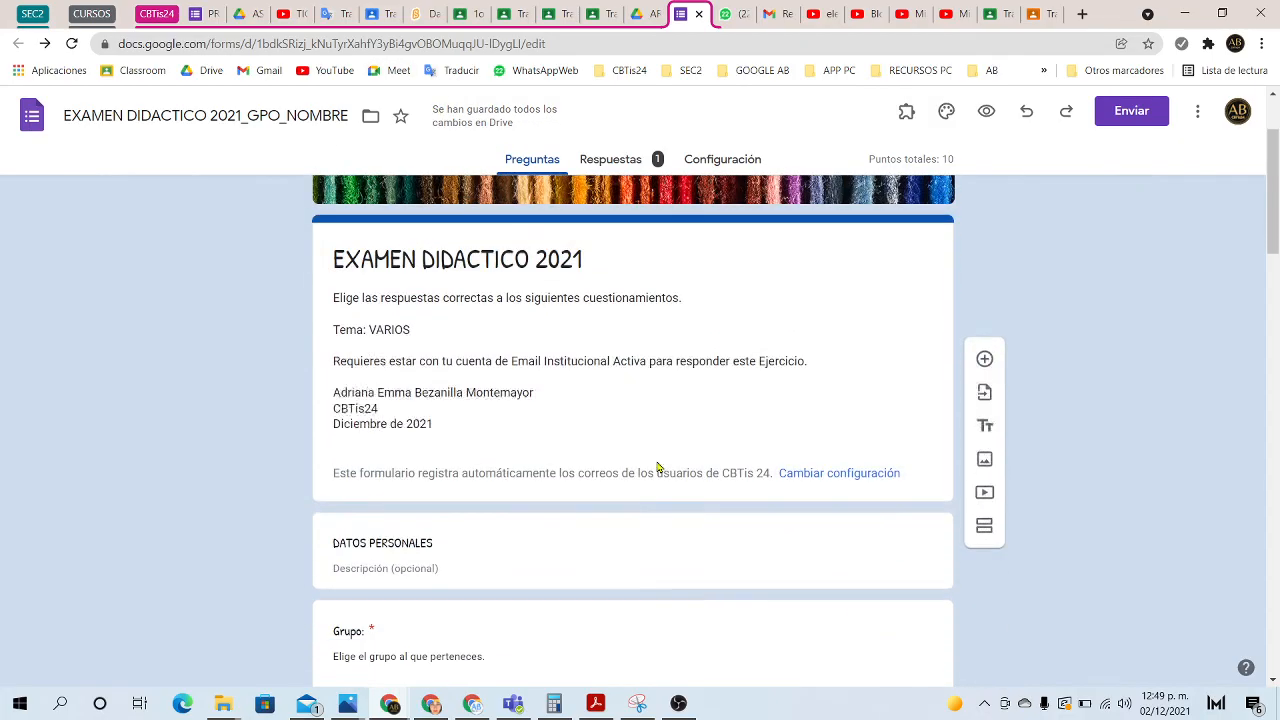
{"action": "scroll", "coordinate": [654, 456], "scroll_direction": "down", "scroll_amount": 5}
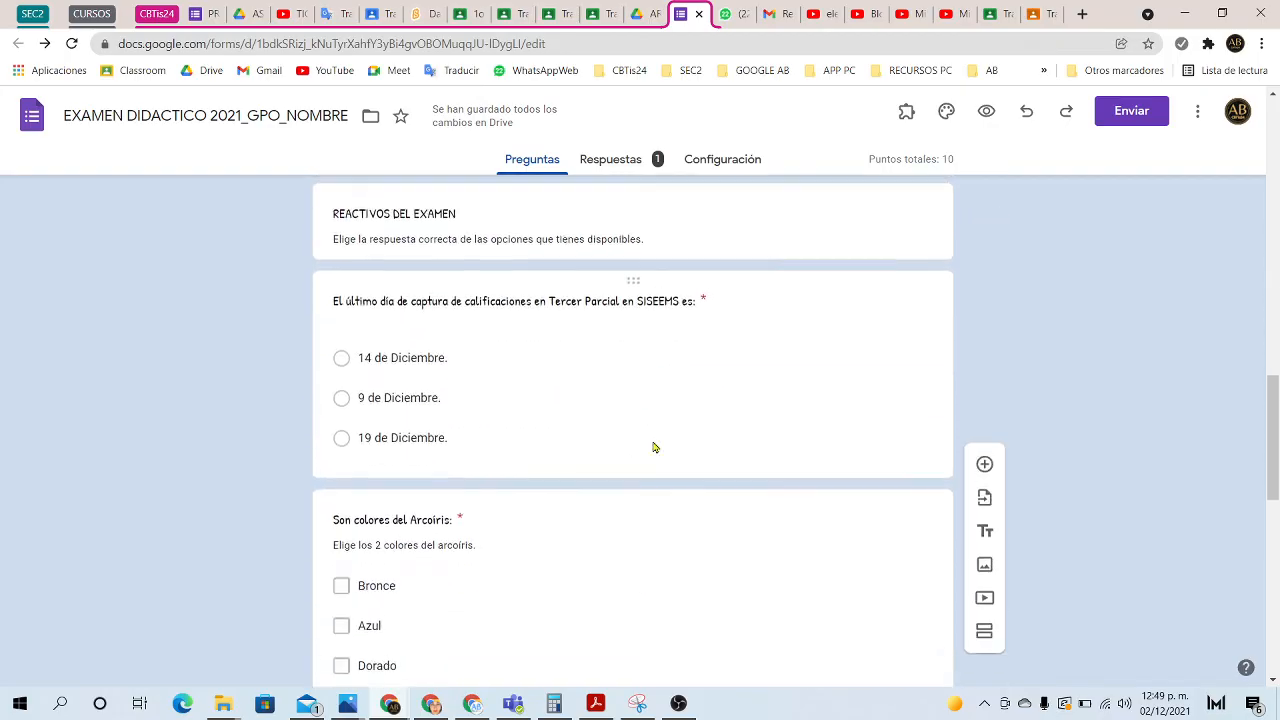
{"action": "scroll", "coordinate": [654, 457], "scroll_direction": "up", "scroll_amount": 10}
{"action": "scroll", "coordinate": [652, 441], "scroll_direction": "up", "scroll_amount": 1}
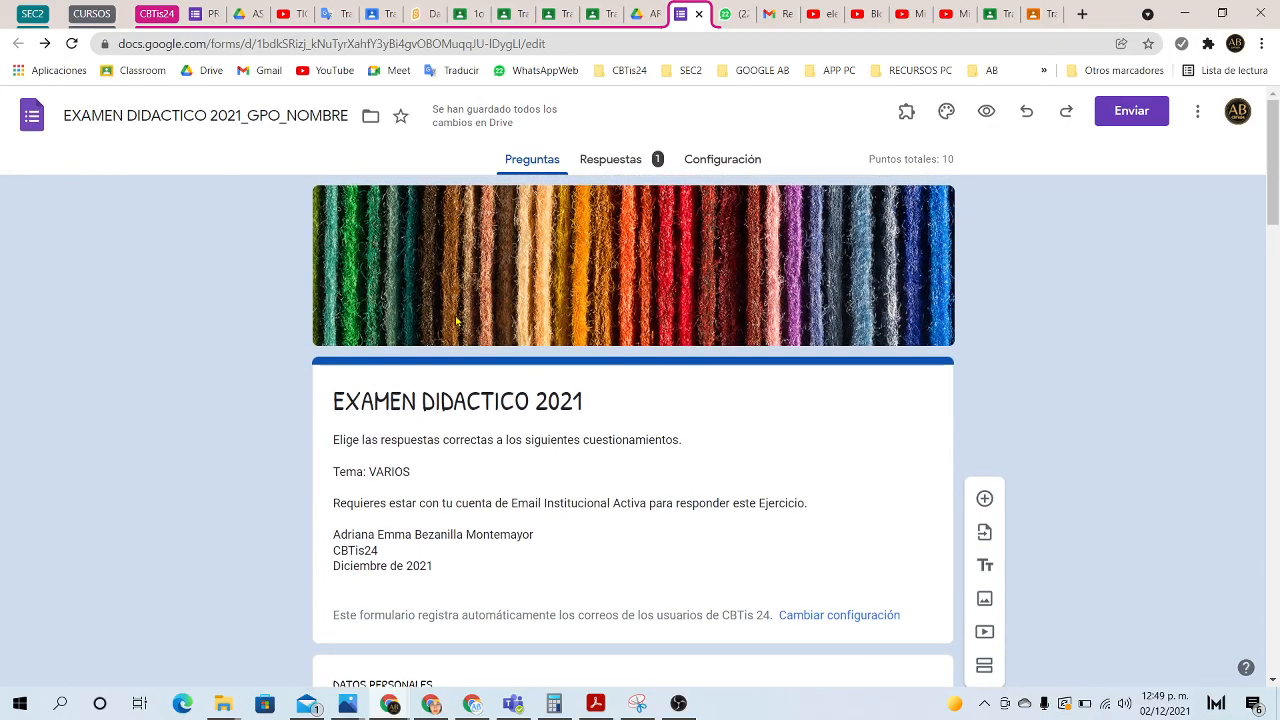
{"action": "left_click", "coordinate": [370, 118]}
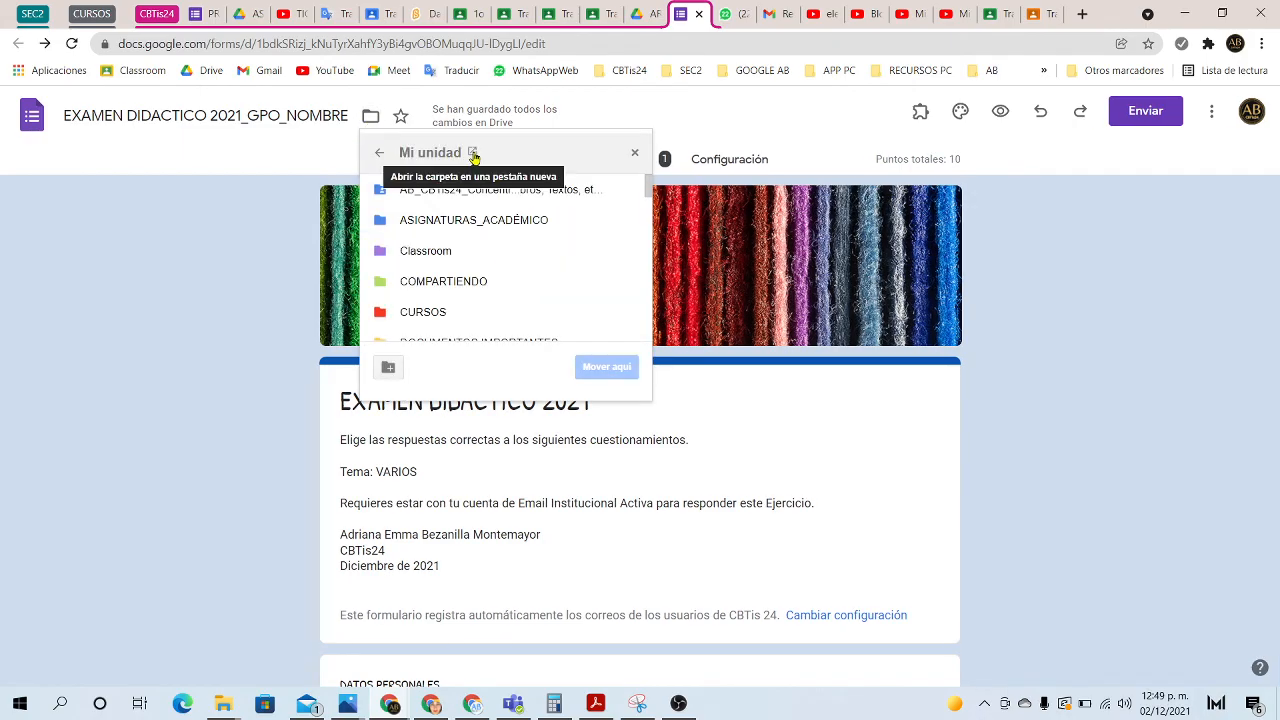
{"action": "left_click", "coordinate": [473, 156]}
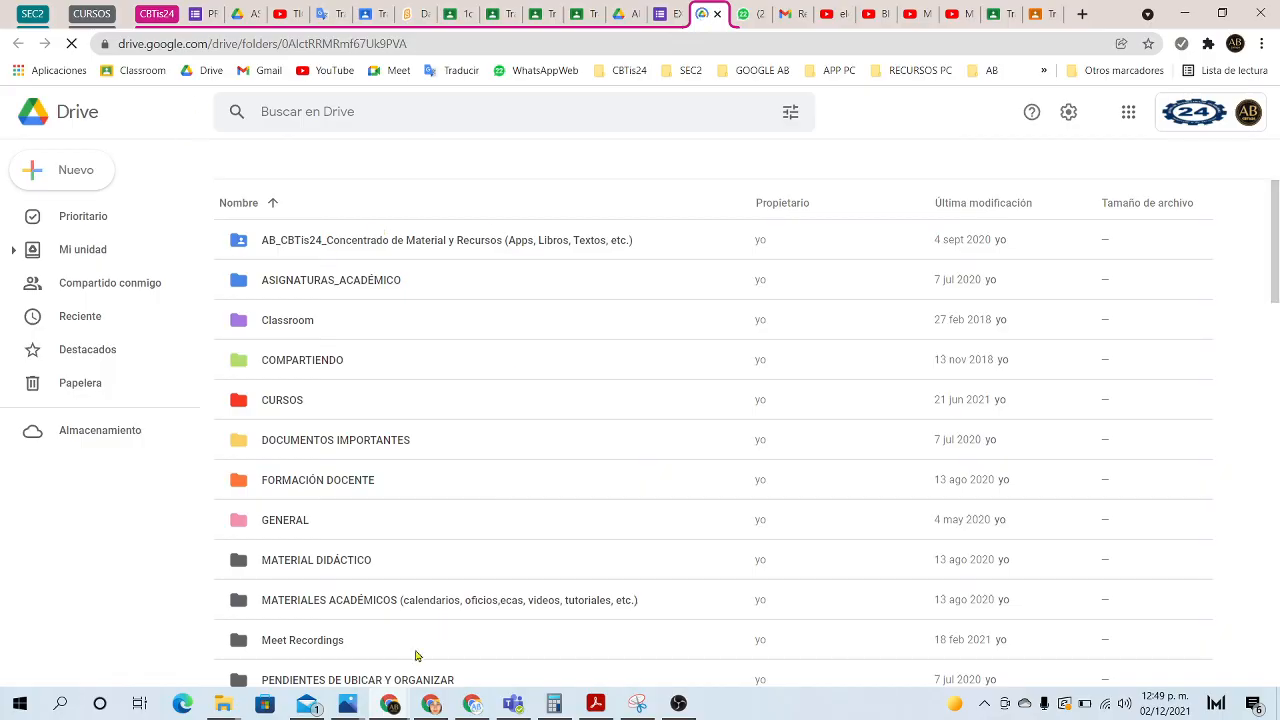
{"action": "left_click", "coordinate": [666, 14]}
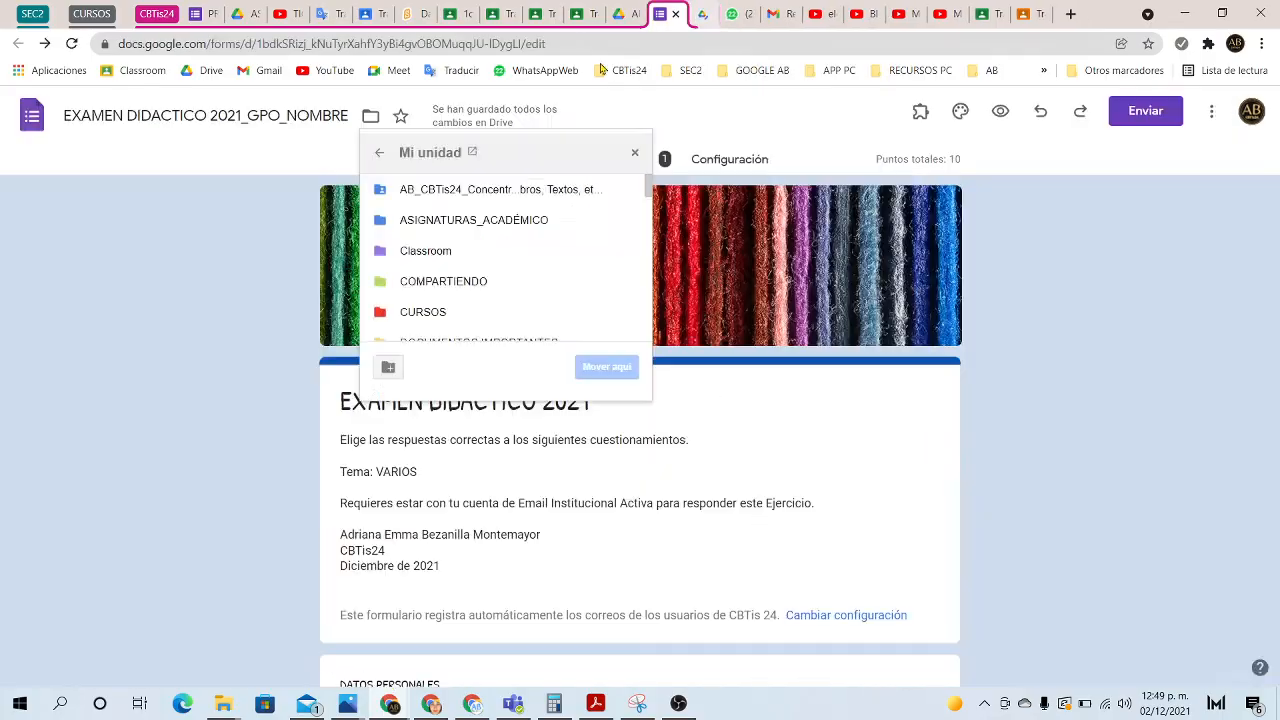
Step: Move the form to the Drive folder ARCHIVOS COLABORATIVOS, inside ASIGNATURAS_ACADÉMICO, TIC, TIC_2021_2022
{"action": "left_click", "coordinate": [370, 116]}
{"action": "left_click", "coordinate": [370, 116]}
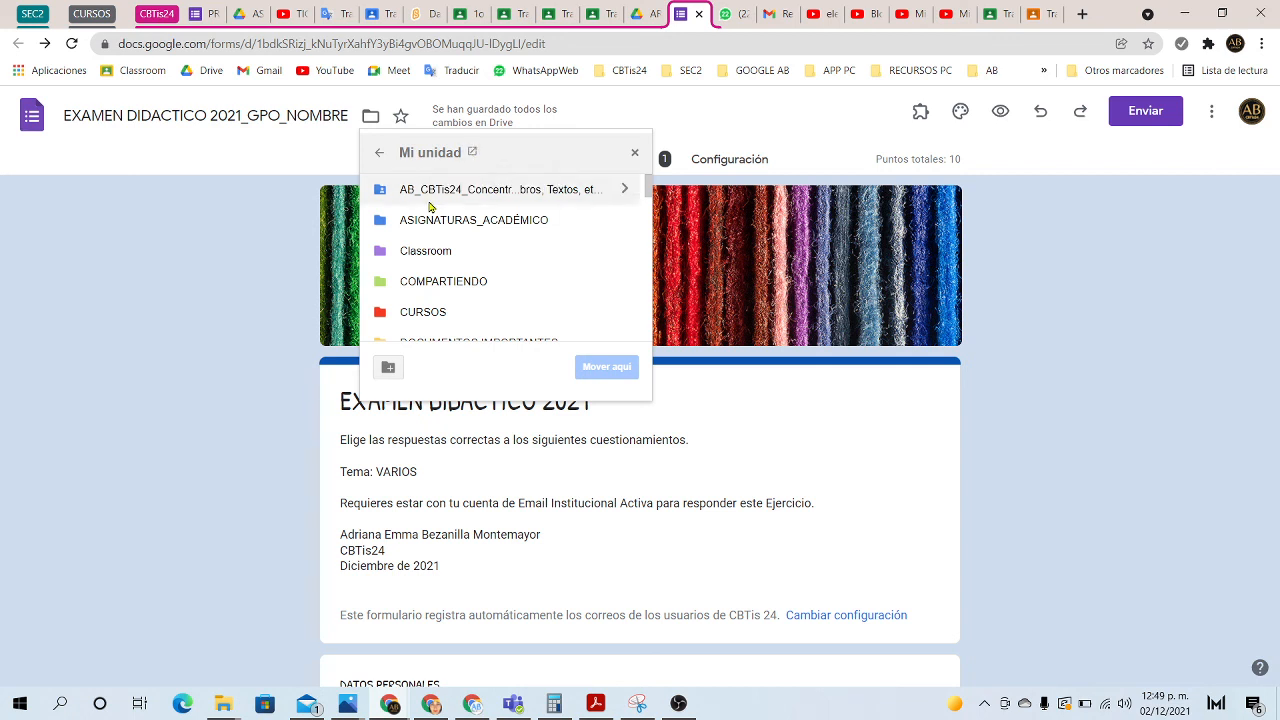
{"action": "left_click", "coordinate": [624, 222]}
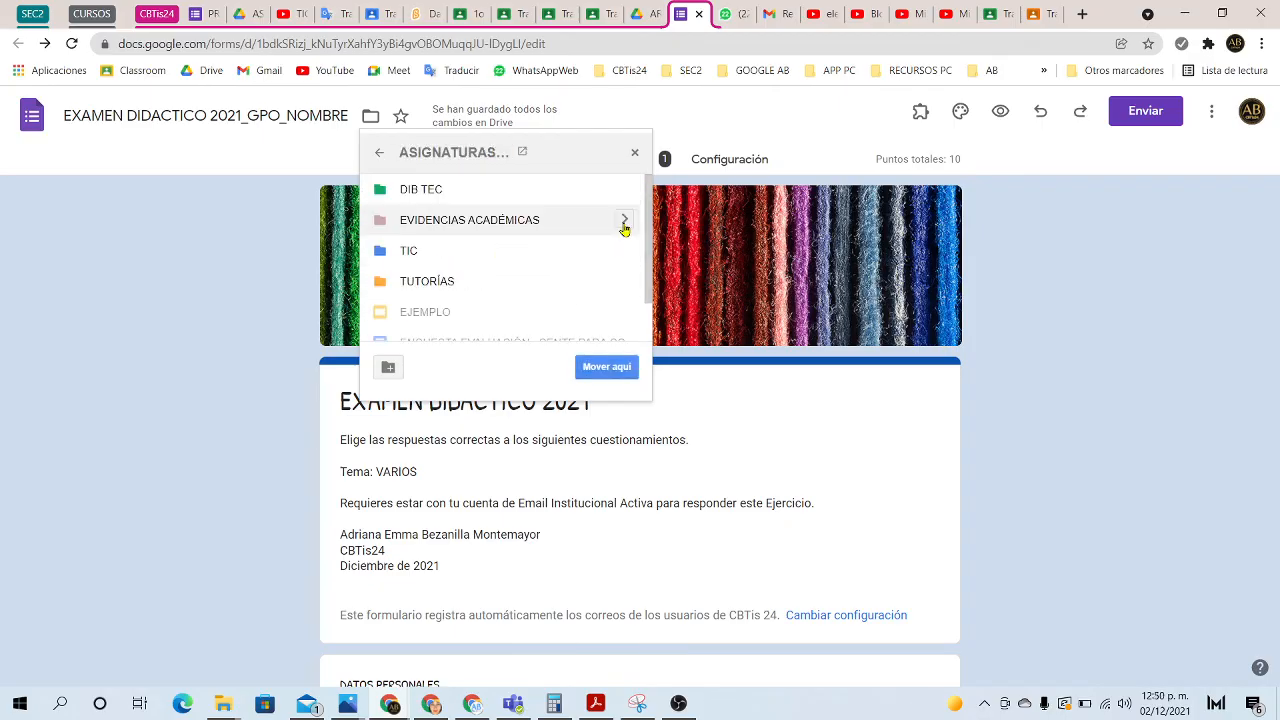
{"action": "left_click", "coordinate": [622, 255]}
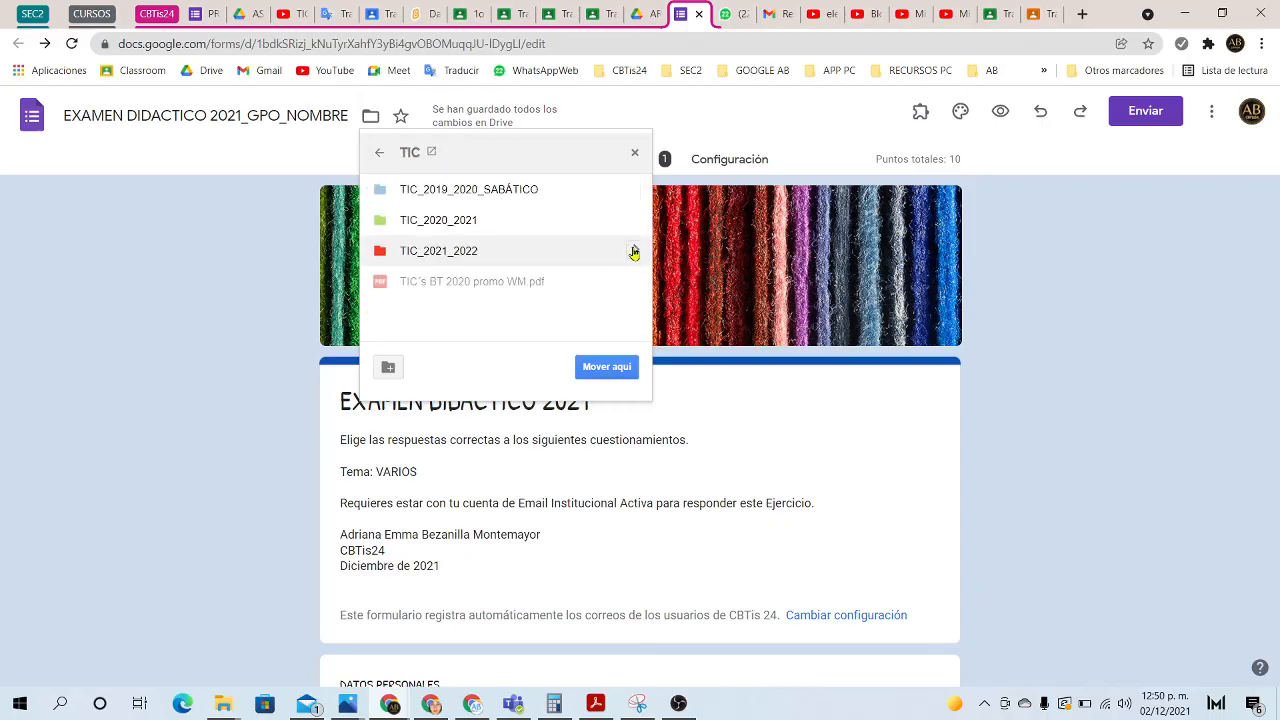
{"action": "left_click", "coordinate": [630, 252]}
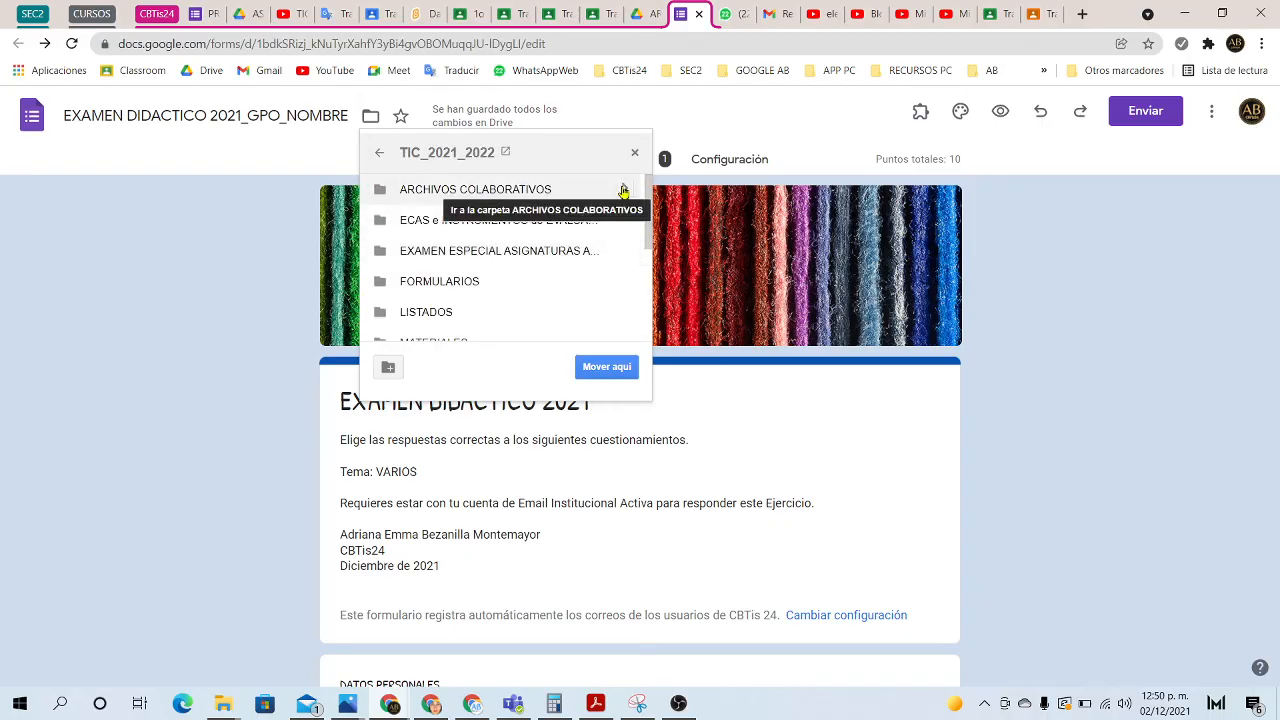
{"action": "left_click", "coordinate": [624, 189]}
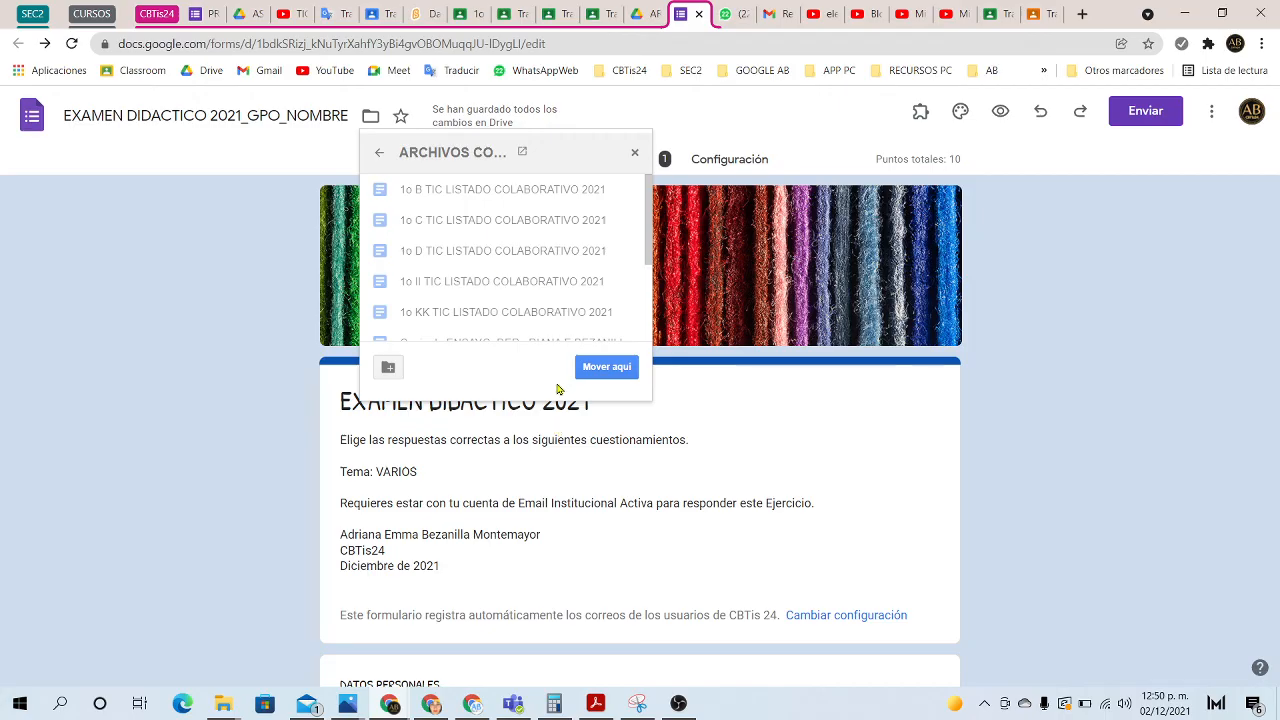
{"action": "left_click", "coordinate": [610, 368]}
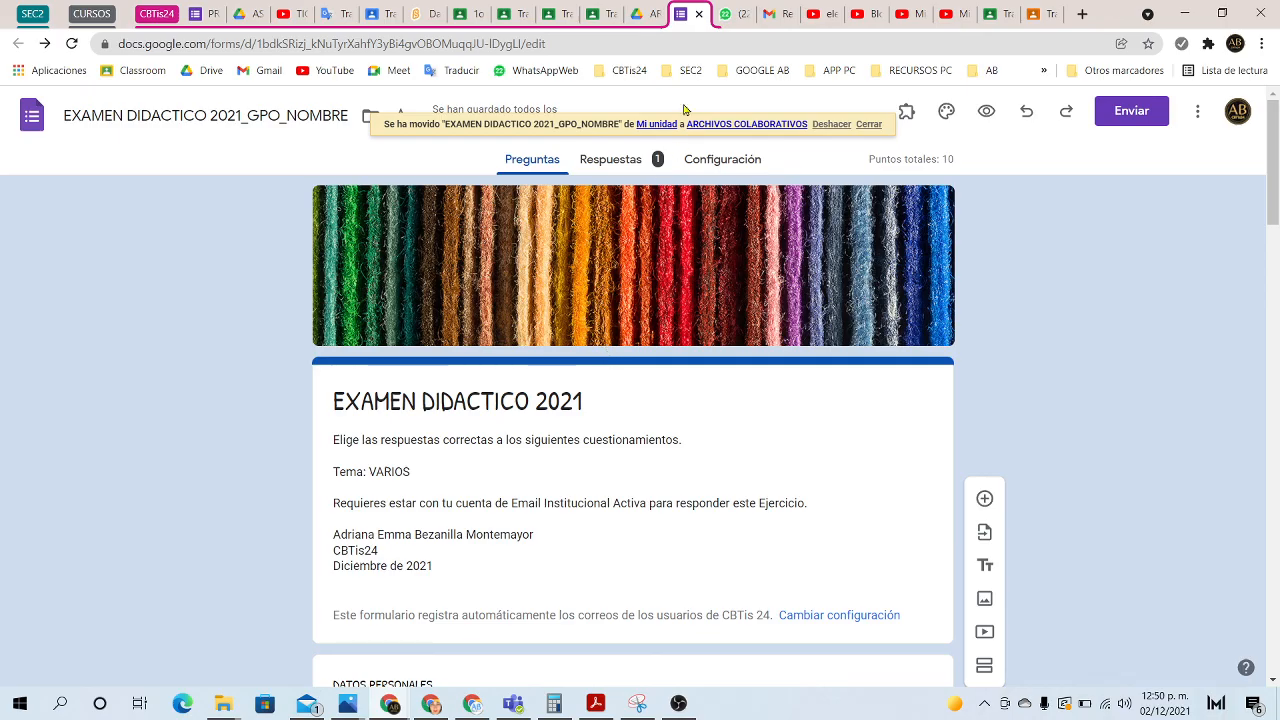
Step: Generate a shortened link for the relocated form, copy it to the clipboard and close the sending options
{"action": "left_click", "coordinate": [1132, 111]}
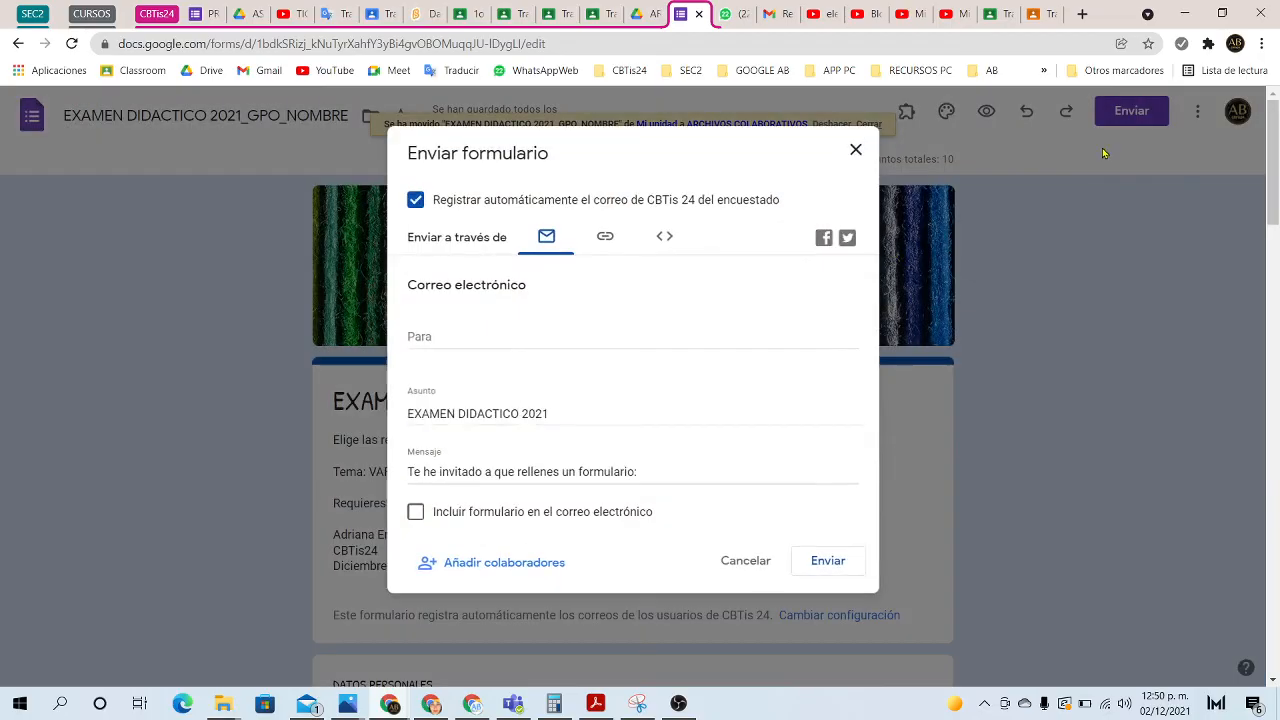
{"action": "left_click", "coordinate": [600, 244]}
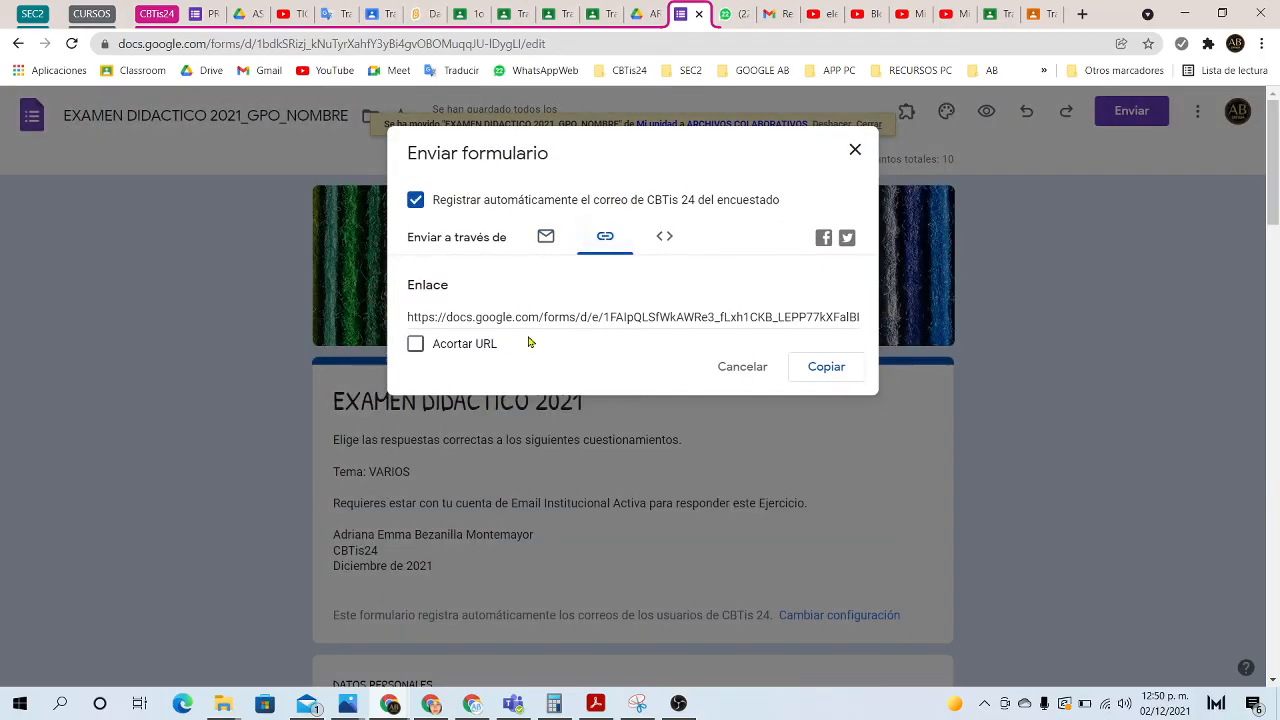
{"action": "left_click", "coordinate": [415, 343]}
{"action": "left_click", "coordinate": [826, 372]}
{"action": "left_click", "coordinate": [826, 367]}
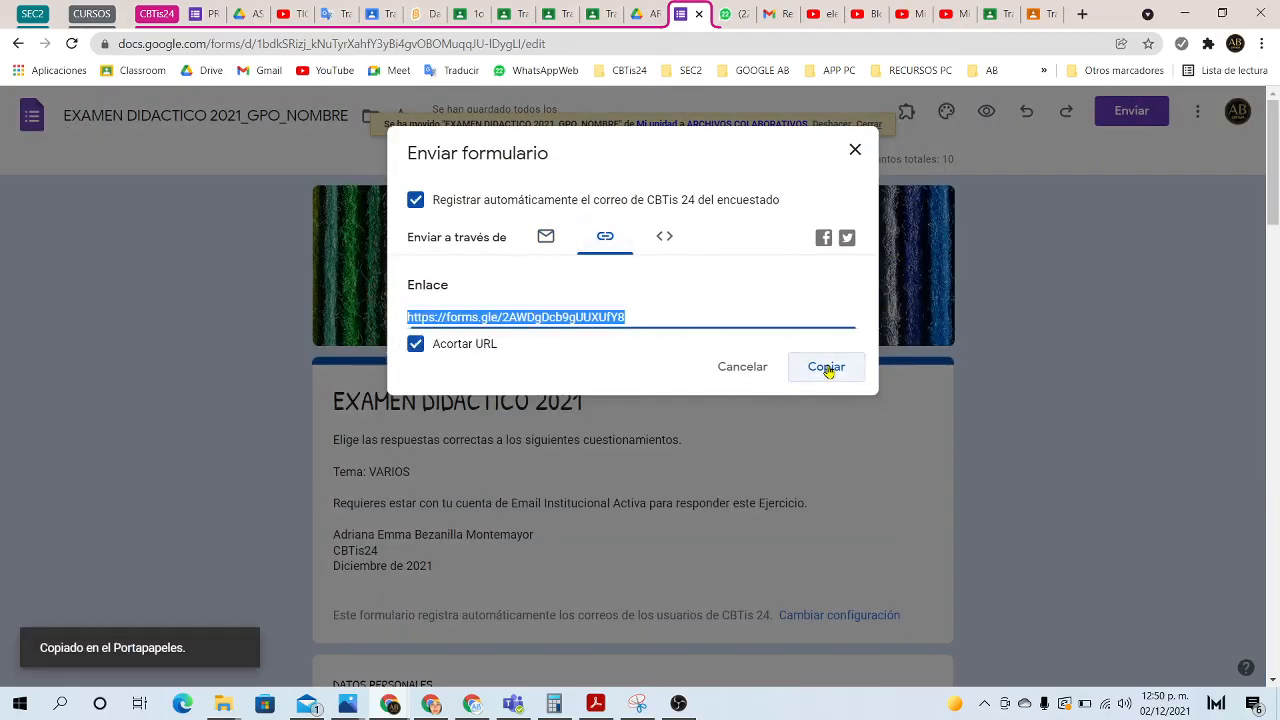
{"action": "left_click", "coordinate": [854, 150]}
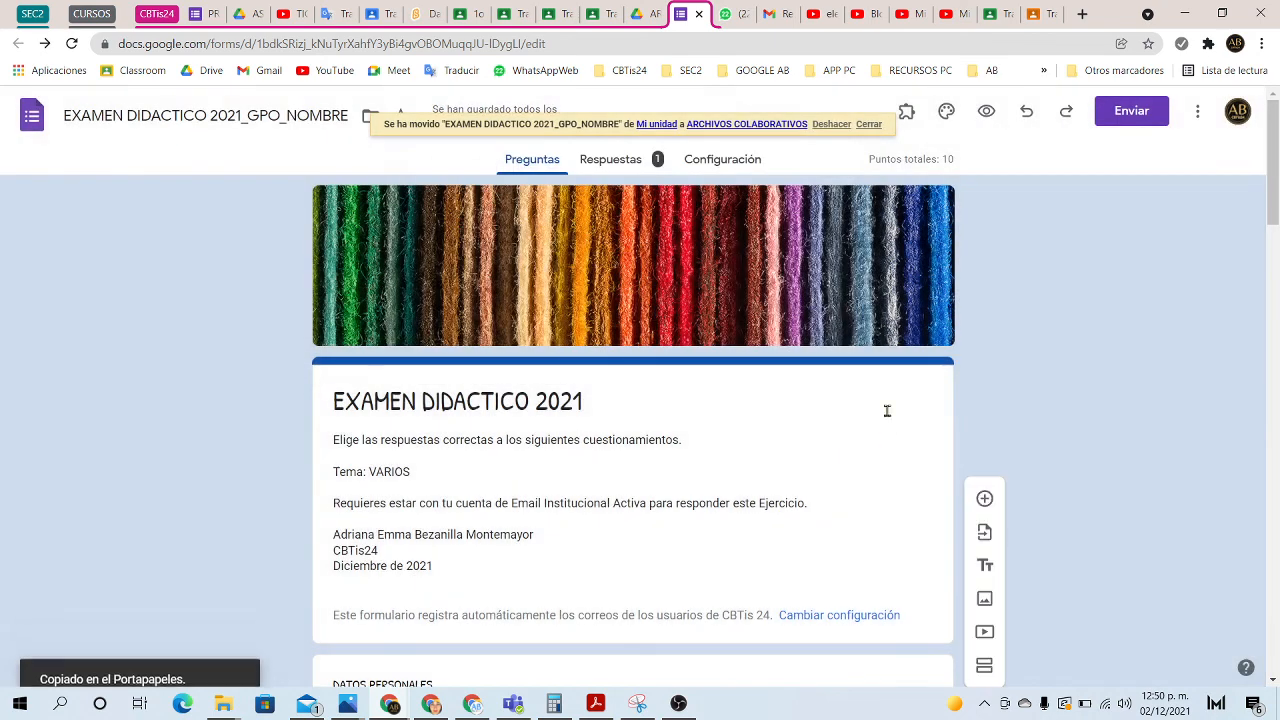